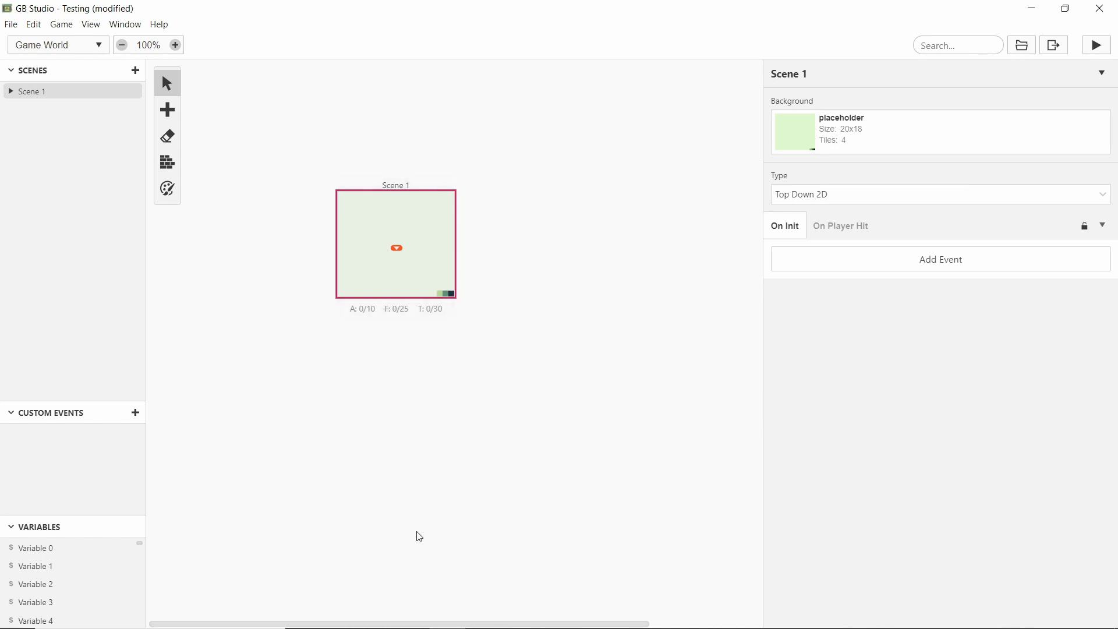
pyautogui.click(286, 225)
pyautogui.click(449, 216)
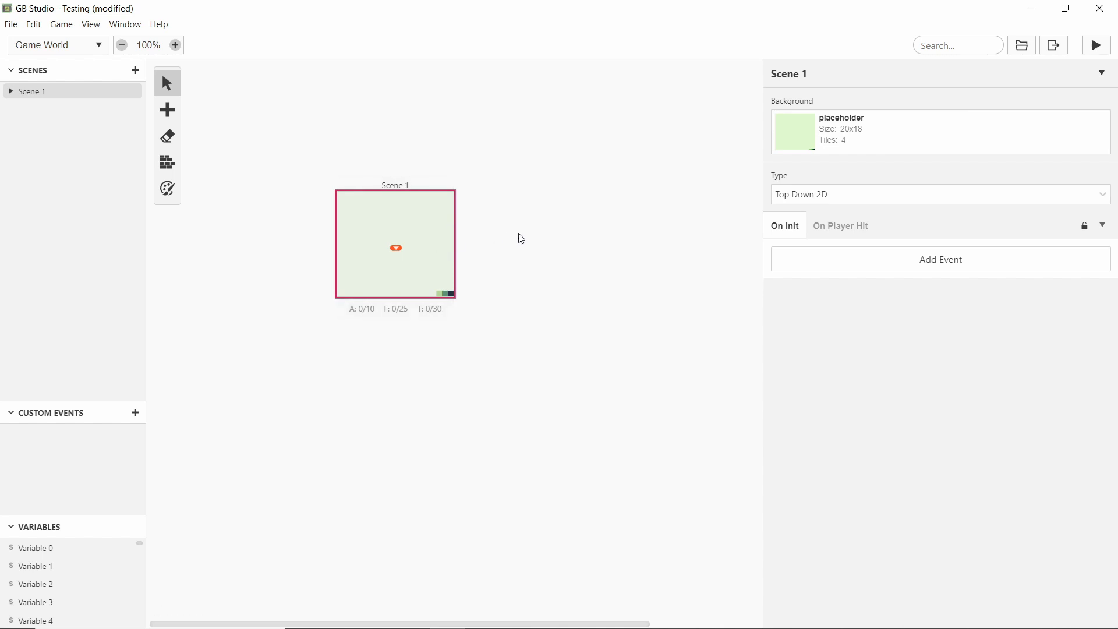
pyautogui.hscroll(2, 391, 267)
pyautogui.click(281, 172)
pyautogui.click(322, 198)
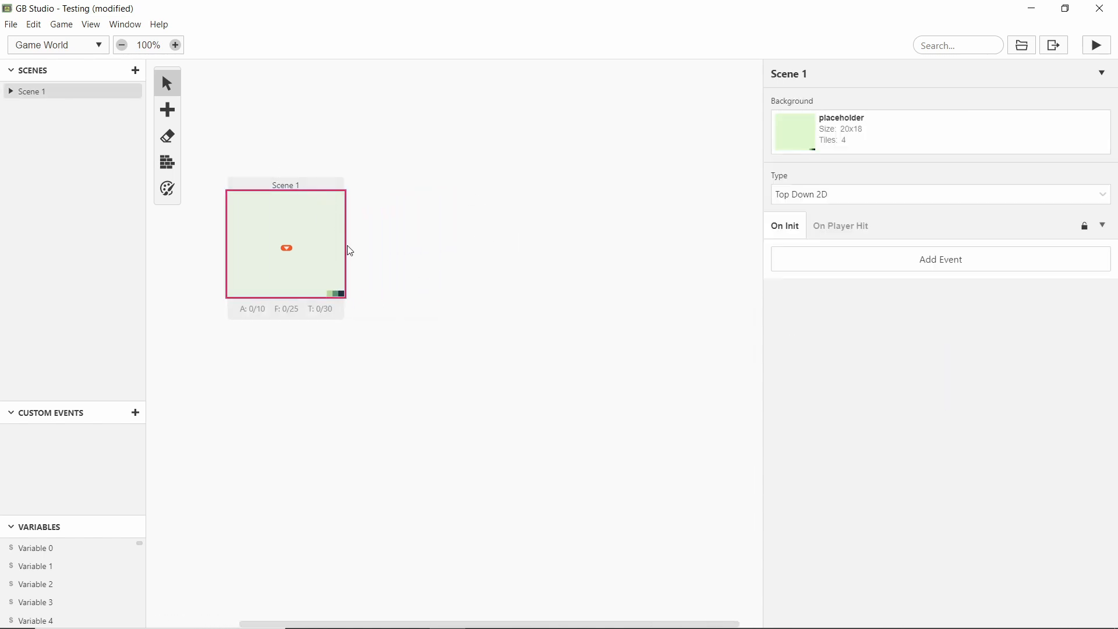
pyautogui.click(401, 240)
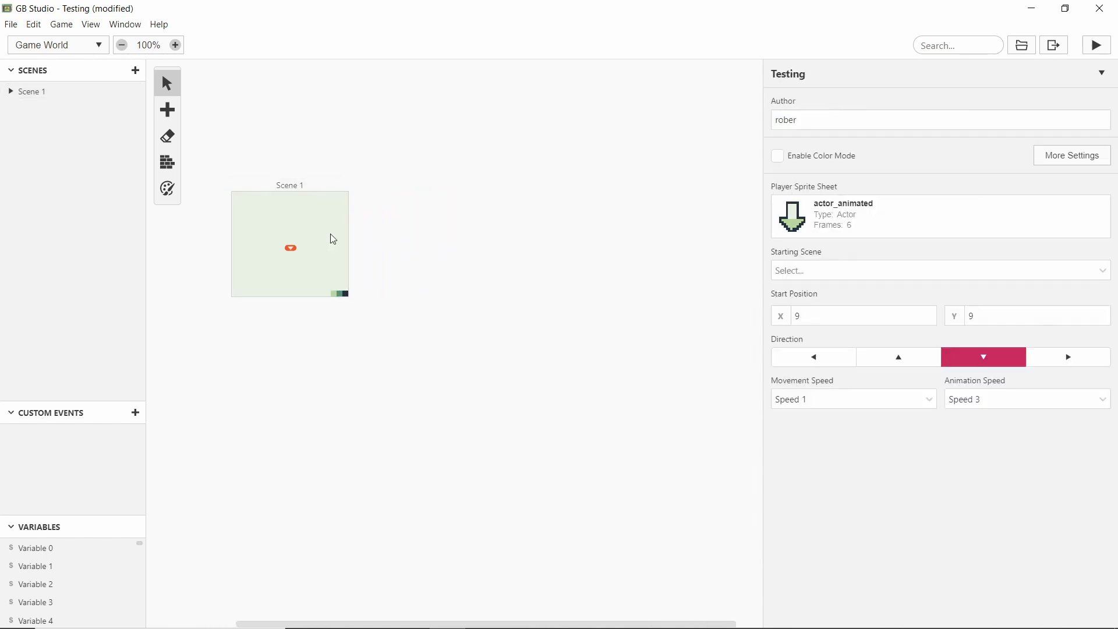
pyautogui.click(301, 232)
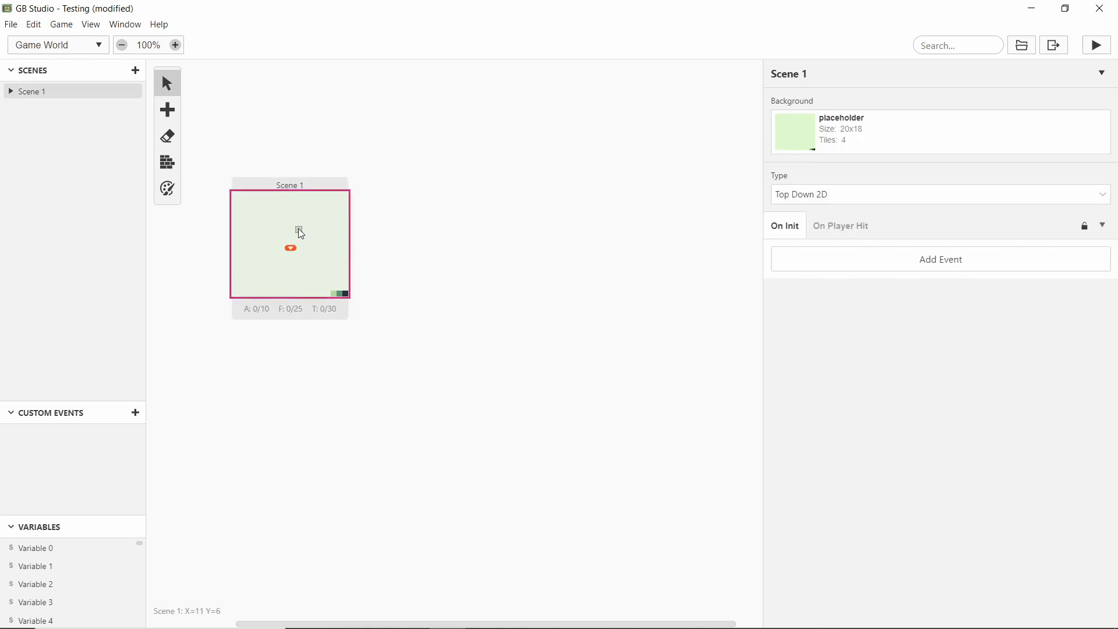
# Place a new actor in the upper part of Scene 1 and shift it a few tiles to the right
pyautogui.click(173, 109)
pyautogui.click(199, 135)
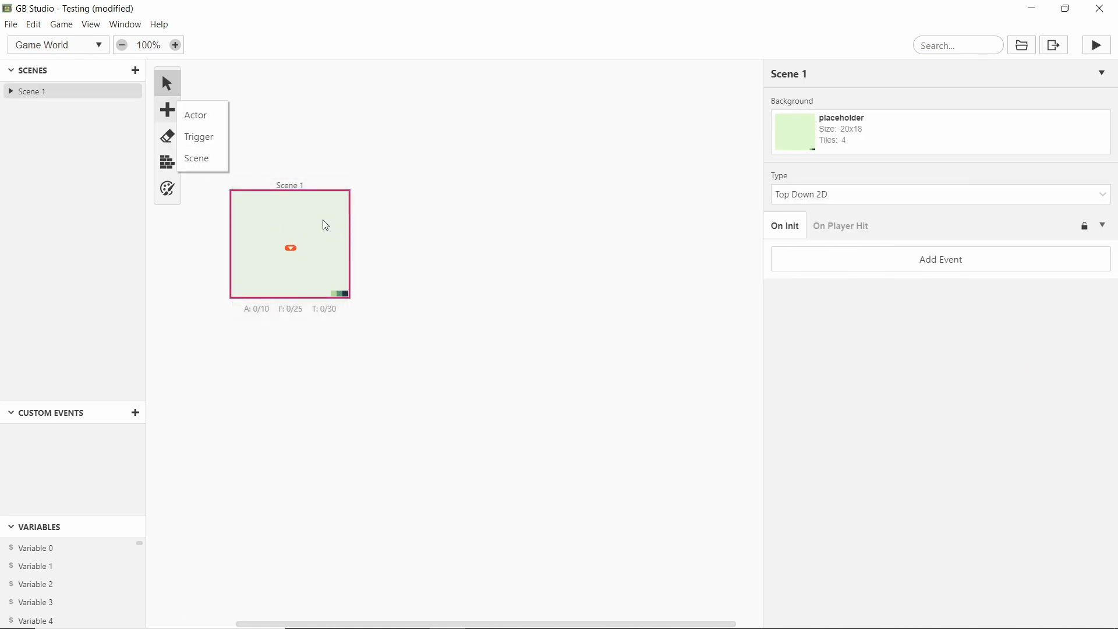
pyautogui.click(168, 110)
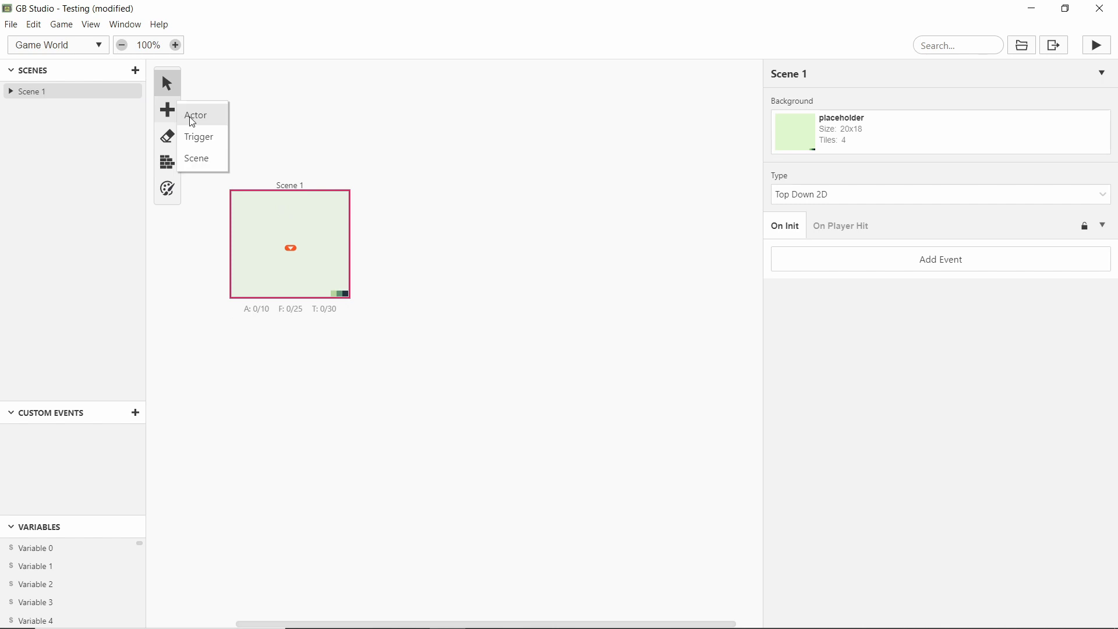
pyautogui.click(194, 114)
pyautogui.click(283, 217)
pyautogui.keyDown('ctrl'); pyautogui.scroll(5, 272, 221); pyautogui.keyUp('ctrl')
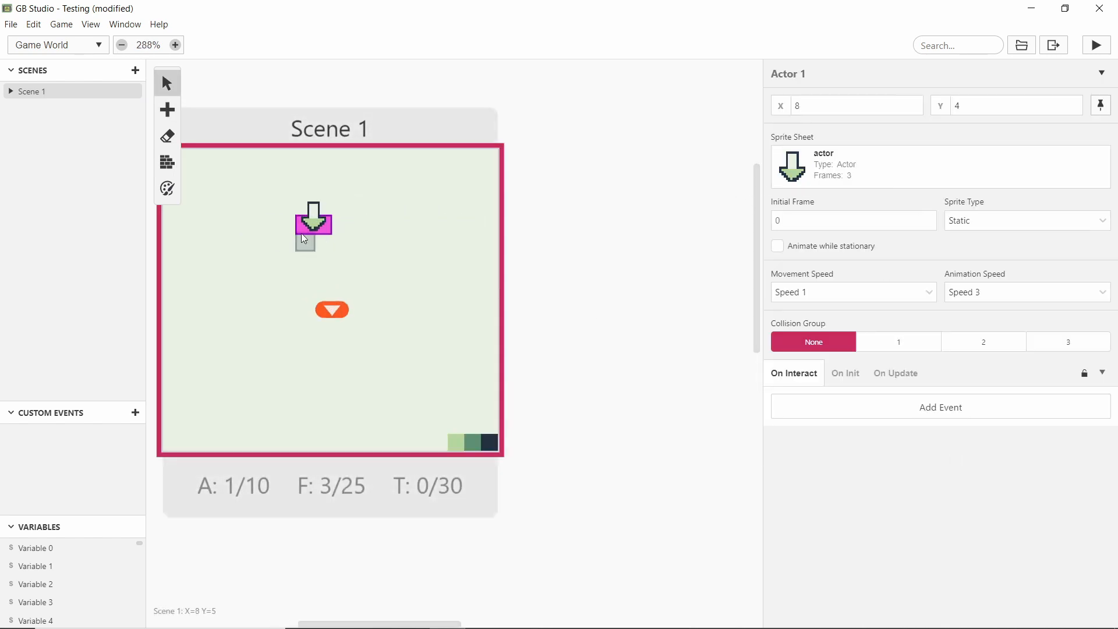
pyautogui.moveTo(311, 233); pyautogui.dragTo(377, 233)
pyautogui.click(439, 274)
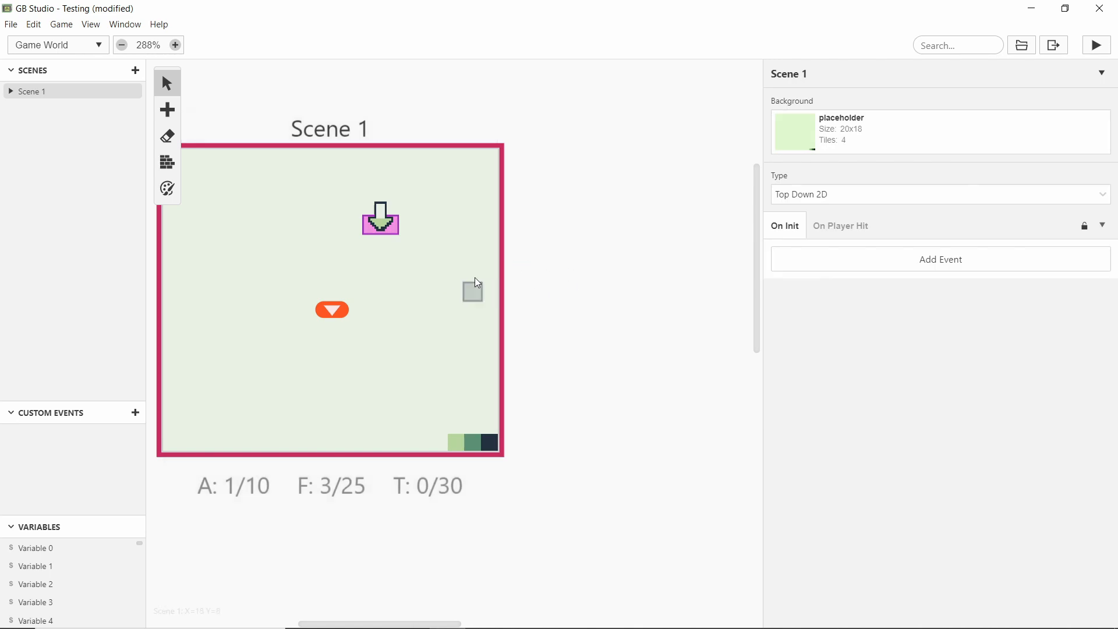
pyautogui.click(554, 237)
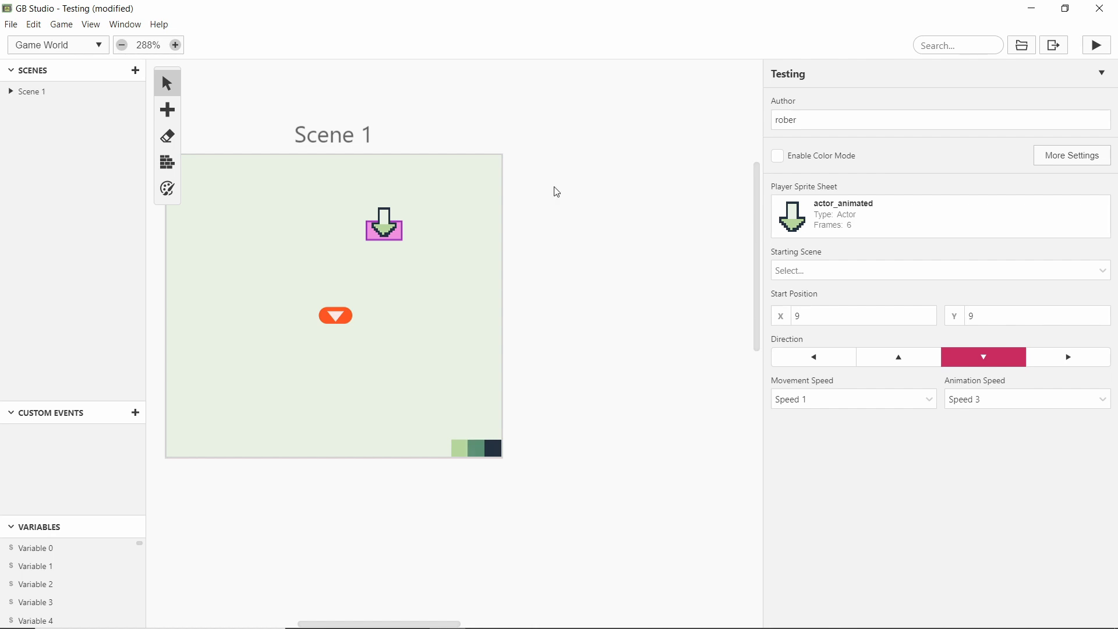
pyautogui.hscroll(-3, 536, 184)
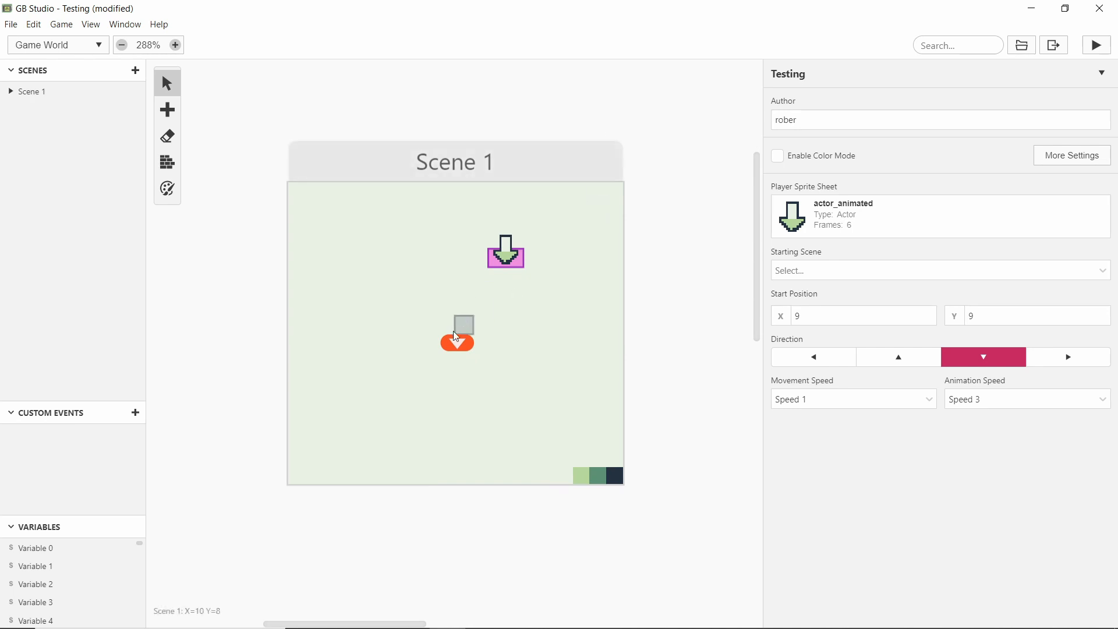
pyautogui.click(456, 337)
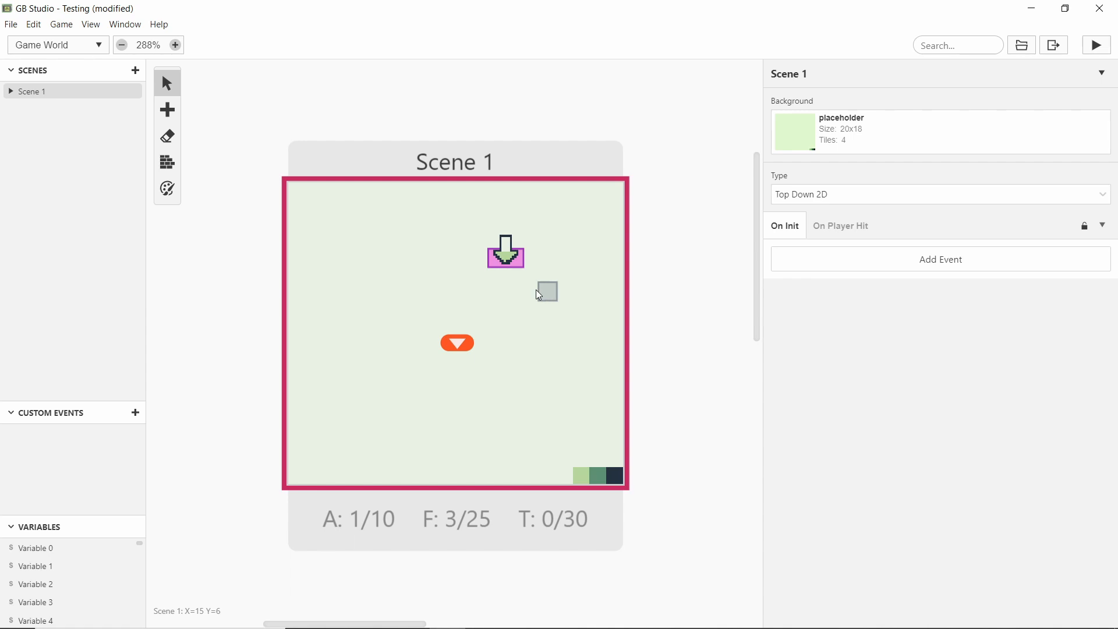
pyautogui.scroll(2, 546, 216)
pyautogui.hscroll(1, 546, 216)
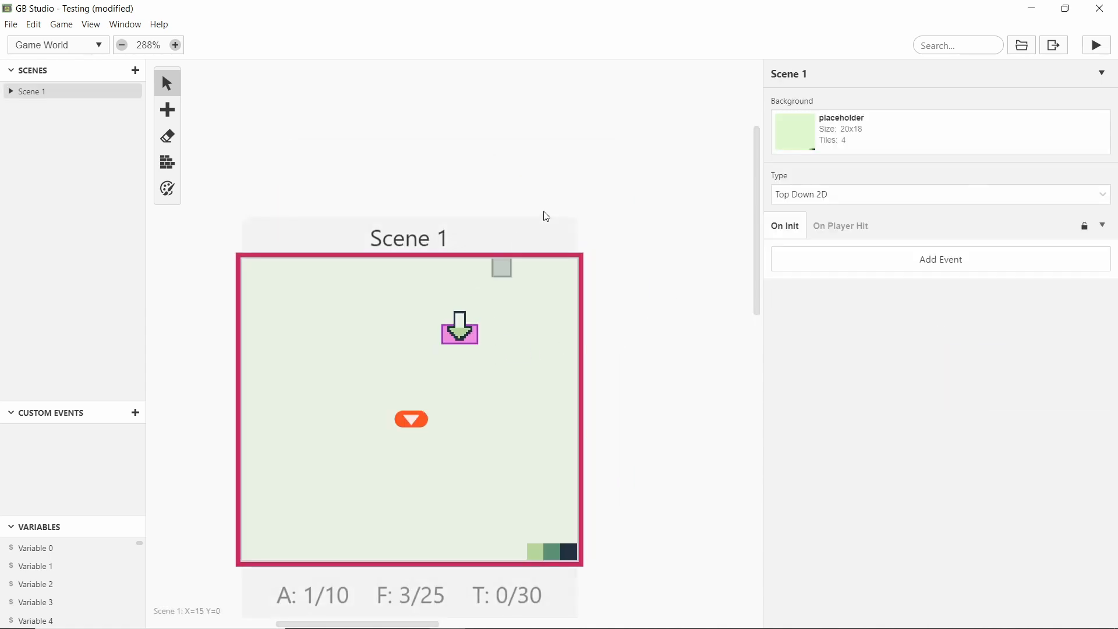
pyautogui.scroll(-3, 644, 316)
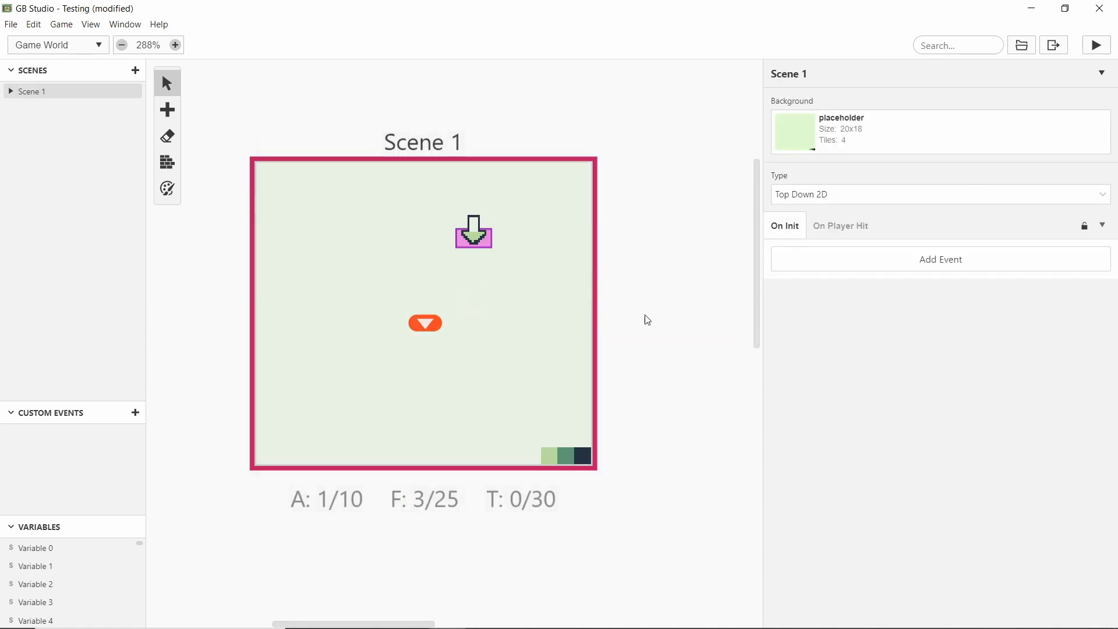
pyautogui.scroll(1, 619, 329)
pyautogui.hscroll(1, 619, 329)
# Move the actor in Scene 1 to position X 13, Y 5
pyautogui.keyDown('ctrl'); pyautogui.scroll(-3, 461, 333); pyautogui.keyUp('ctrl')
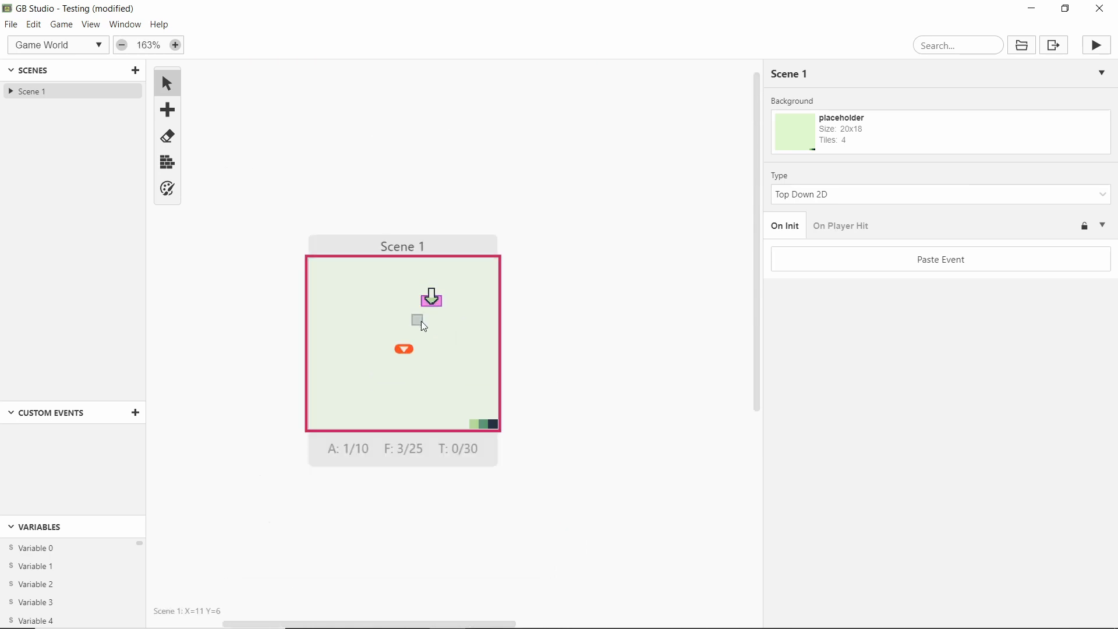
pyautogui.scroll(-1, 472, 311)
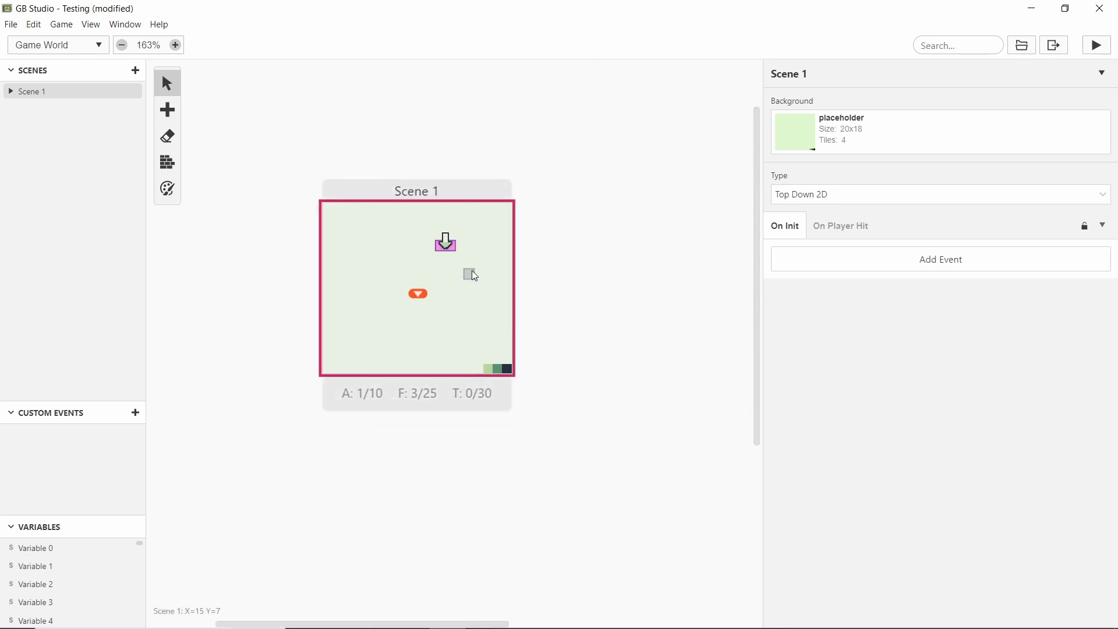
pyautogui.scroll(1, 524, 268)
pyautogui.hscroll(2, 524, 268)
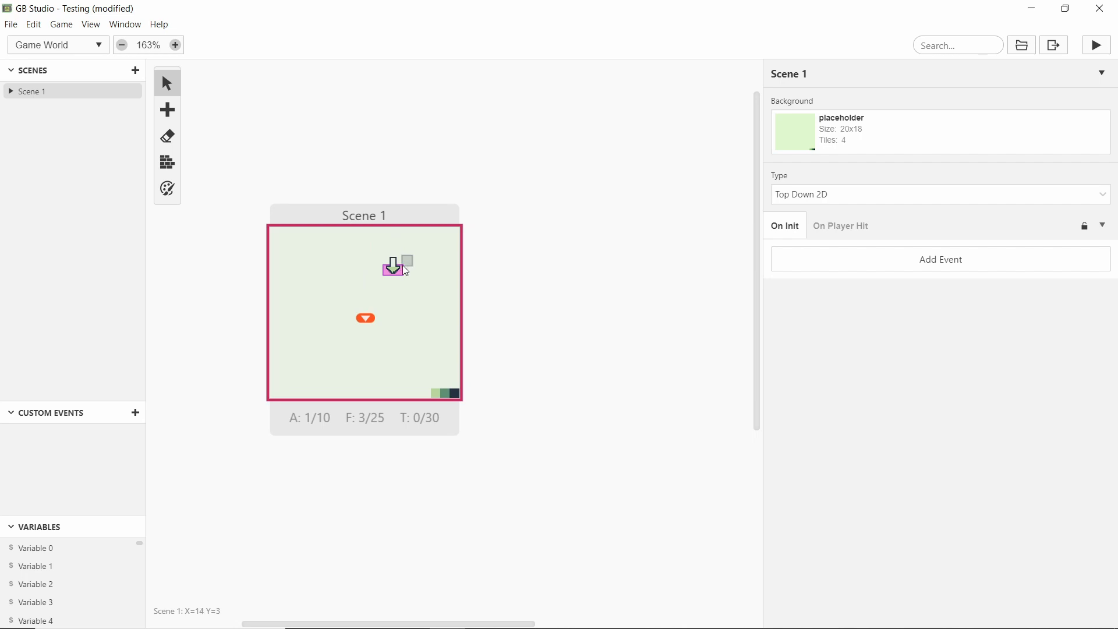
pyautogui.moveTo(406, 271); pyautogui.dragTo(425, 289)
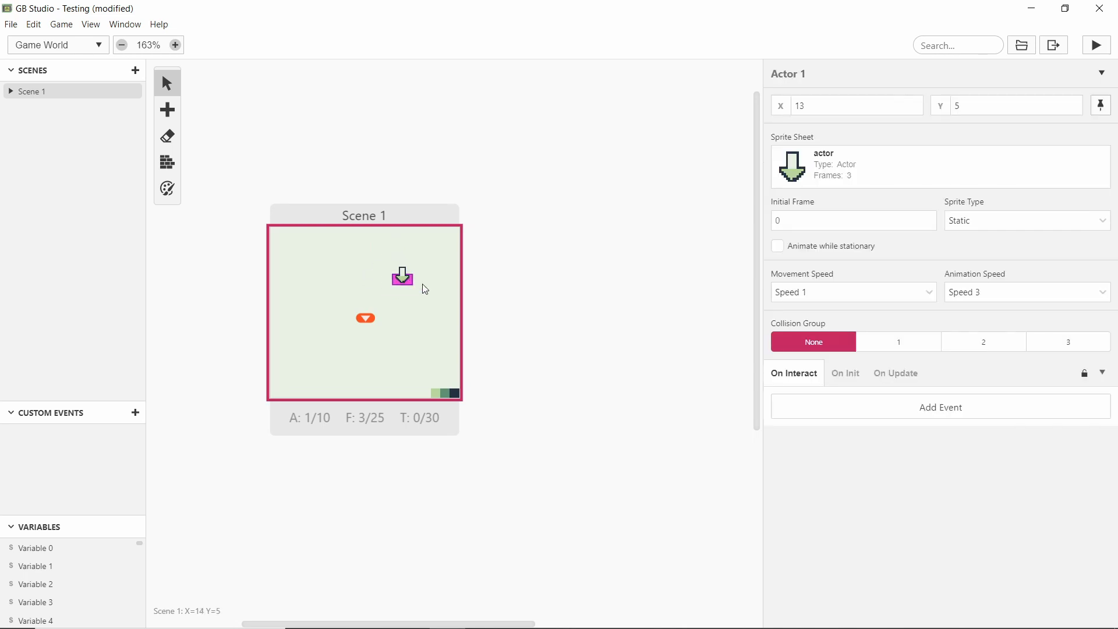
pyautogui.hscroll(-2, 524, 298)
pyautogui.keyDown('ctrl'); pyautogui.scroll(-5, 512, 297); pyautogui.keyUp('ctrl')
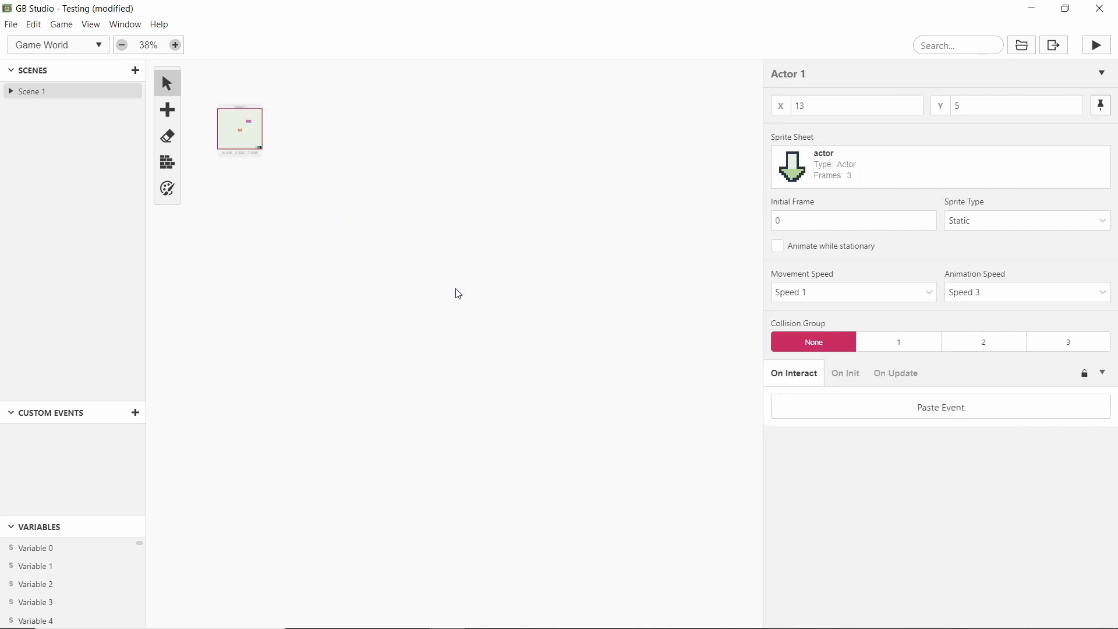
pyautogui.keyDown('ctrl'); pyautogui.scroll(3, 244, 120); pyautogui.keyUp('ctrl')
pyautogui.hscroll(-2, 497, 210)
pyautogui.keyDown('ctrl'); pyautogui.scroll(2, 425, 222); pyautogui.keyUp('ctrl')
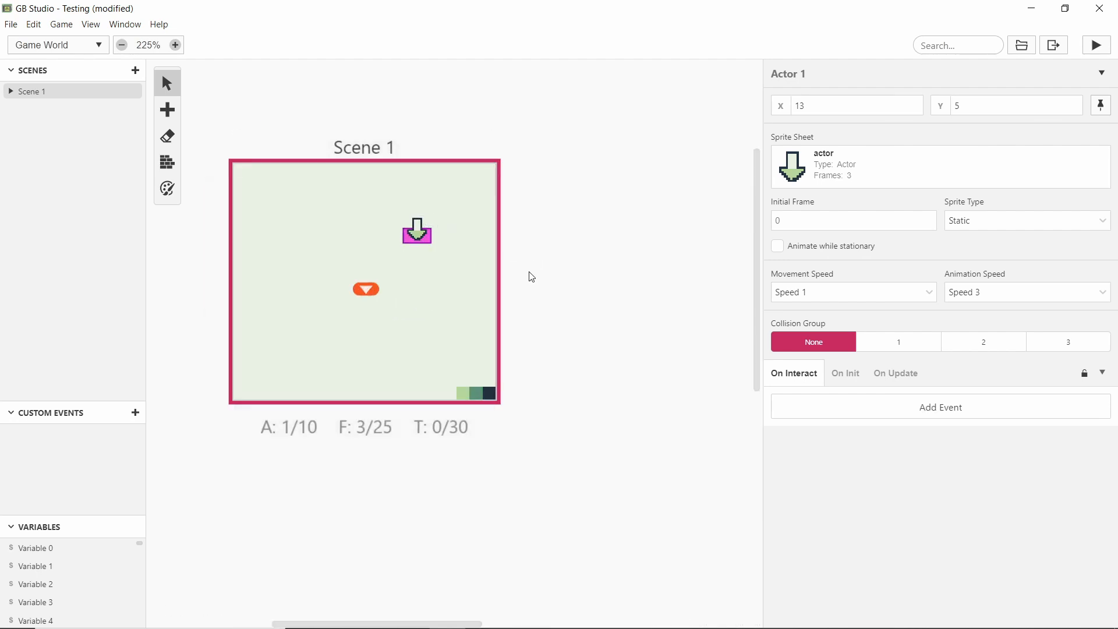
pyautogui.hscroll(-1, 494, 297)
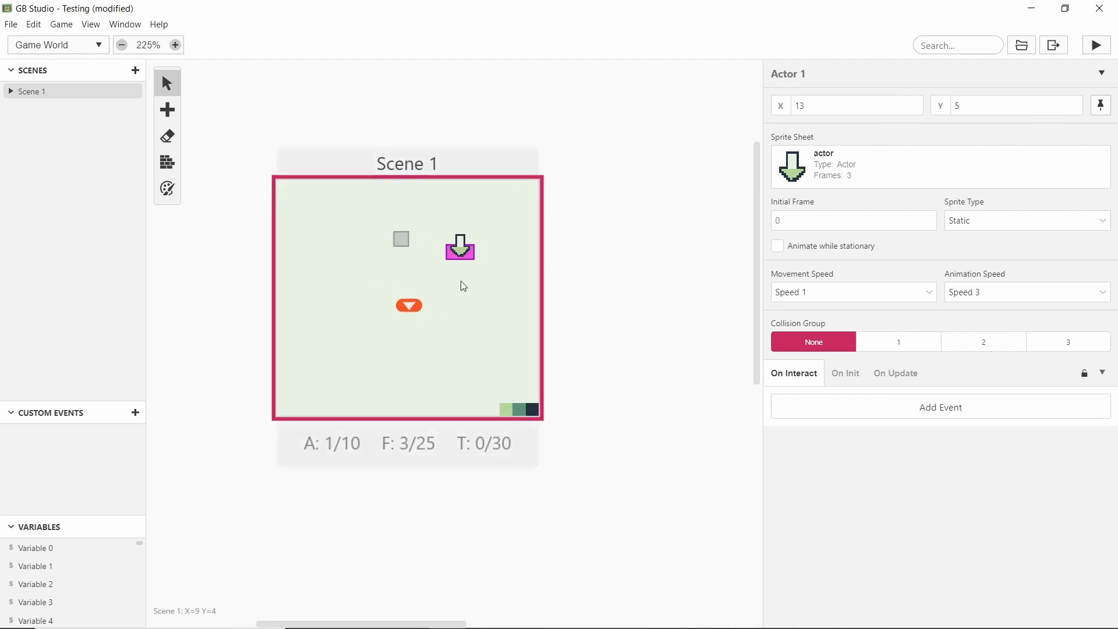
pyautogui.keyDown('ctrl'); pyautogui.scroll(-2, 462, 307); pyautogui.keyUp('ctrl')
pyautogui.keyDown('ctrl'); pyautogui.scroll(-4, 444, 305); pyautogui.keyUp('ctrl')
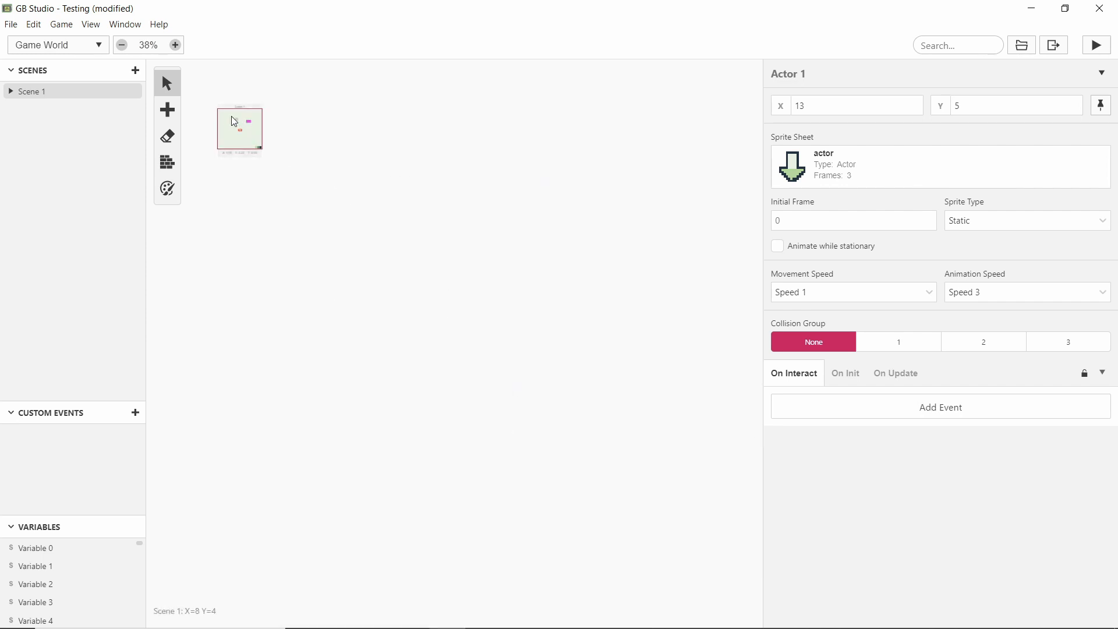
pyautogui.keyDown('ctrl'); pyautogui.scroll(3, 236, 125); pyautogui.keyUp('ctrl')
pyautogui.hscroll(-2, 475, 268)
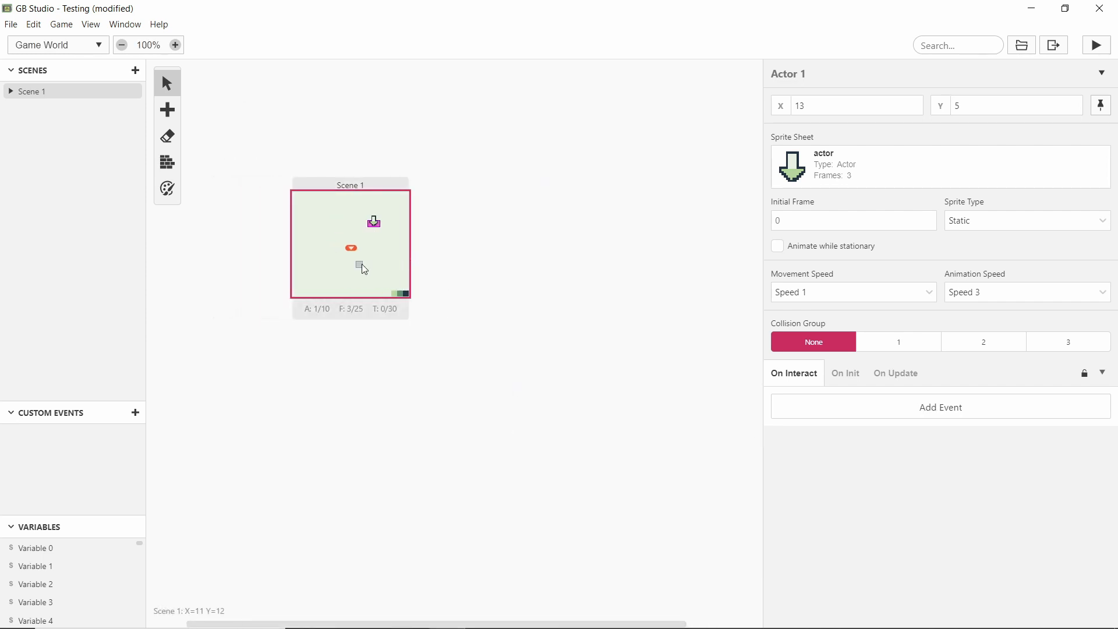
pyautogui.hscroll(-1, 478, 230)
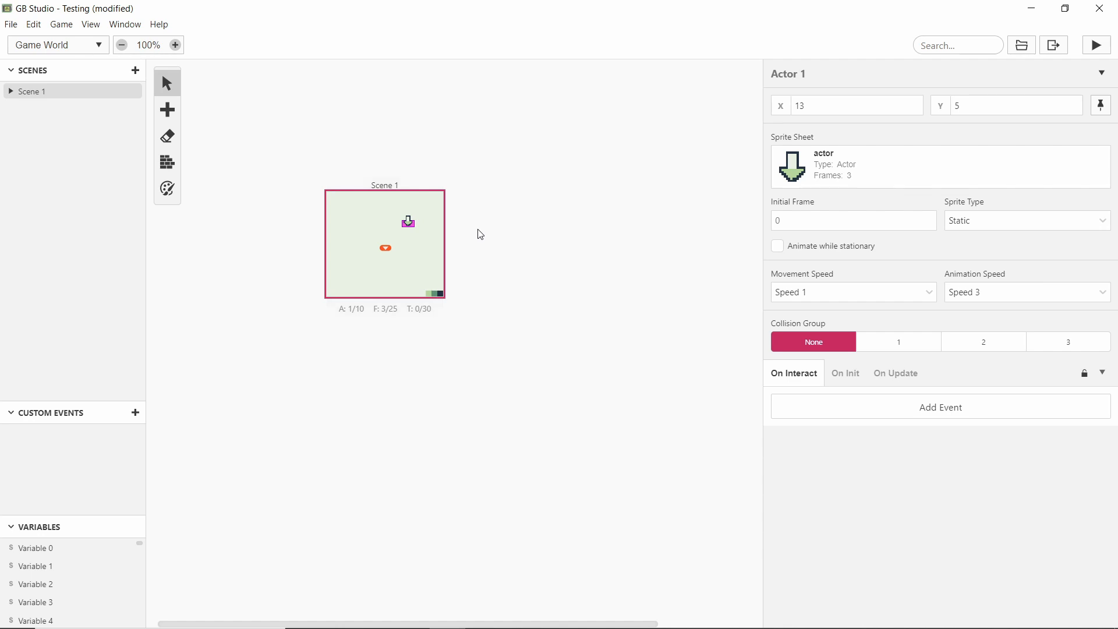
pyautogui.hscroll(-1, 474, 249)
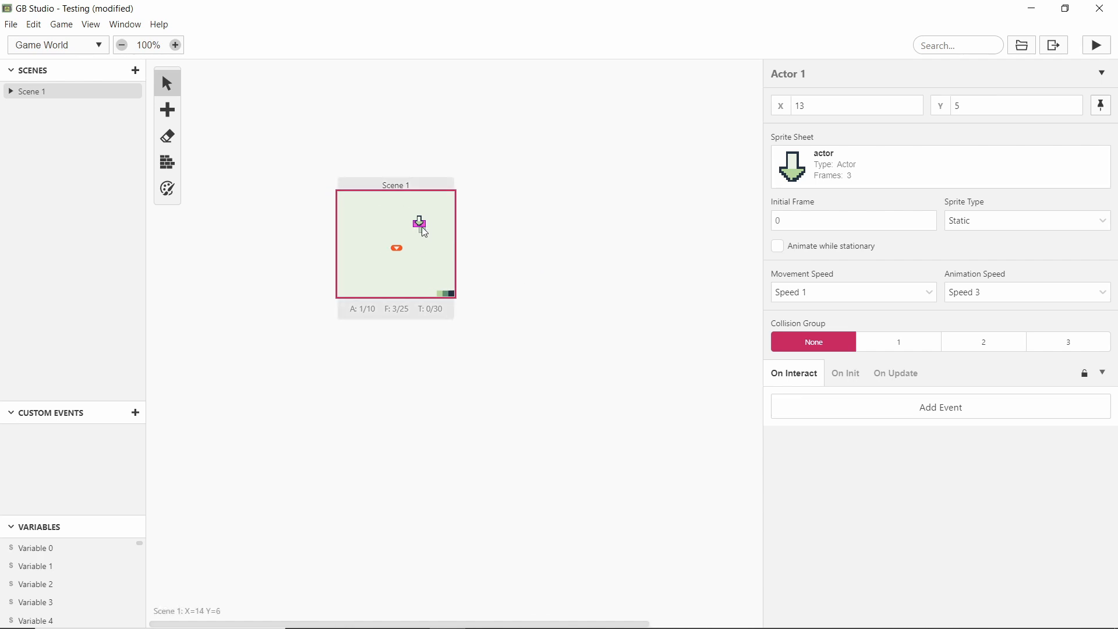
pyautogui.moveTo(414, 231); pyautogui.dragTo(400, 230)
# Switch to GIMP and enlarge the Background.xcf image to 550% to examine its pixel artwork
pyautogui.hotkey('alt', 'Tab')
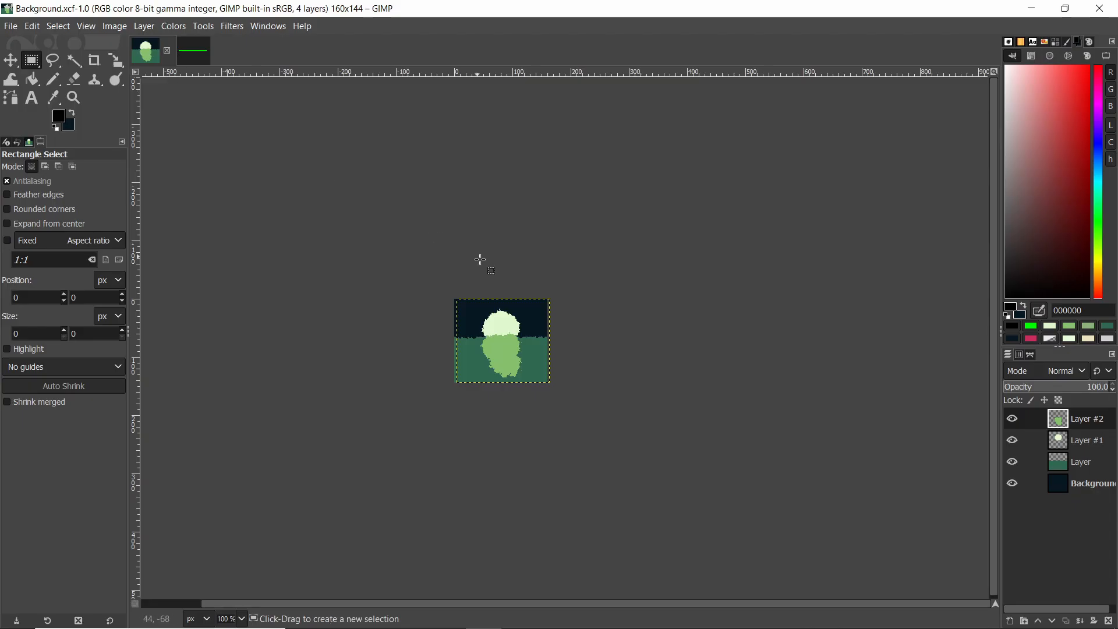
pyautogui.moveTo(405, 248); pyautogui.dragTo(612, 439)
pyautogui.click(569, 314)
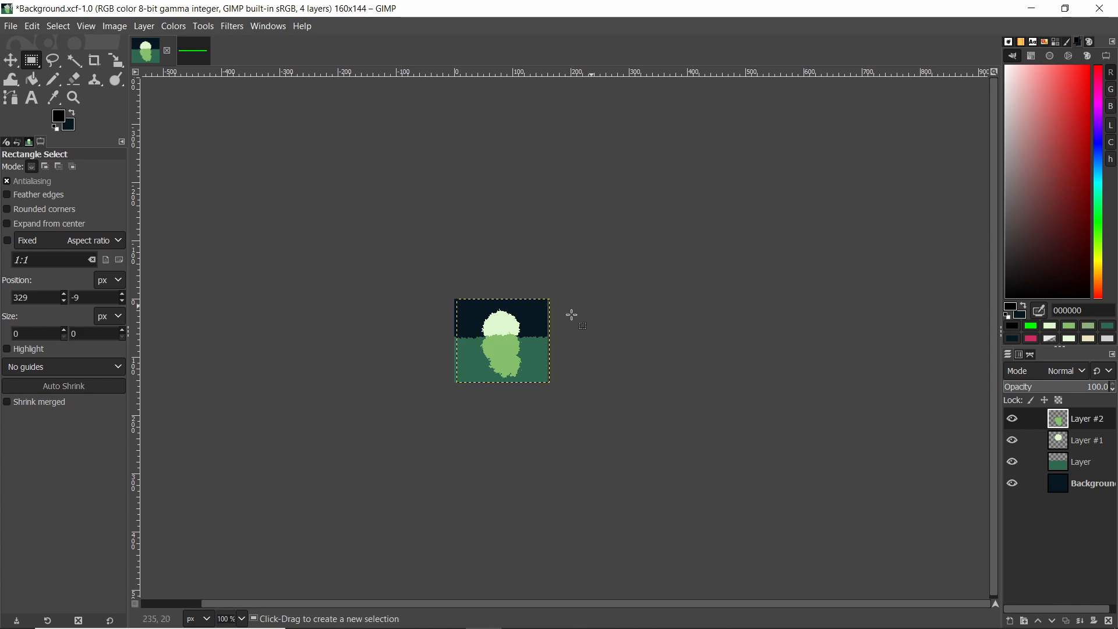
pyautogui.keyDown('ctrl'); pyautogui.scroll(3, 488, 336); pyautogui.keyUp('ctrl')
pyautogui.keyDown('ctrl'); pyautogui.scroll(2, 488, 336); pyautogui.keyUp('ctrl')
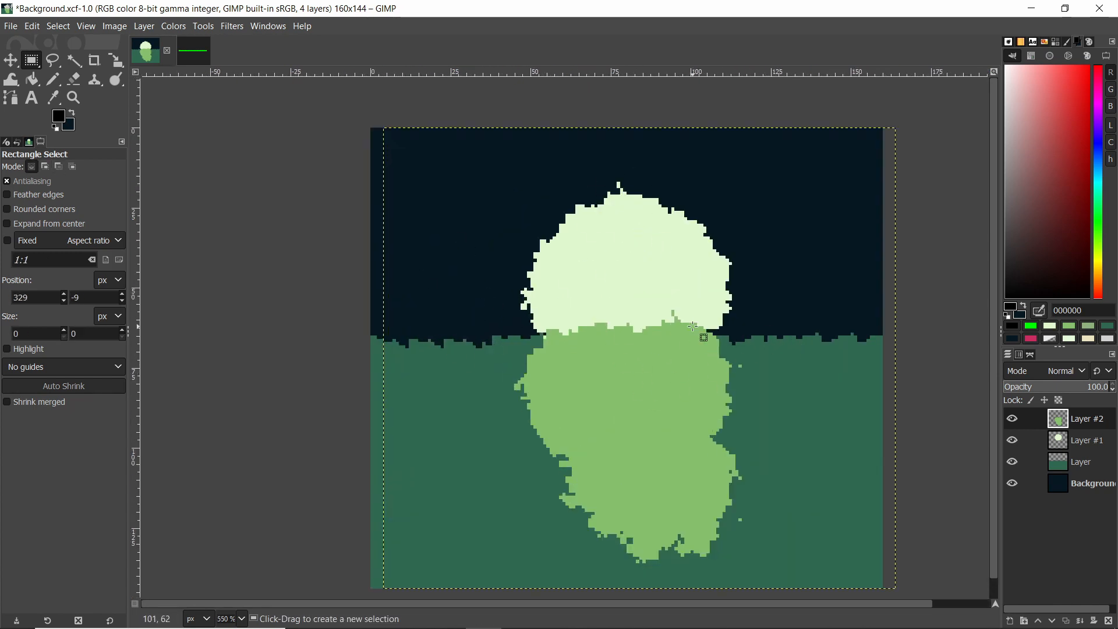
pyautogui.scroll(-1, 696, 326)
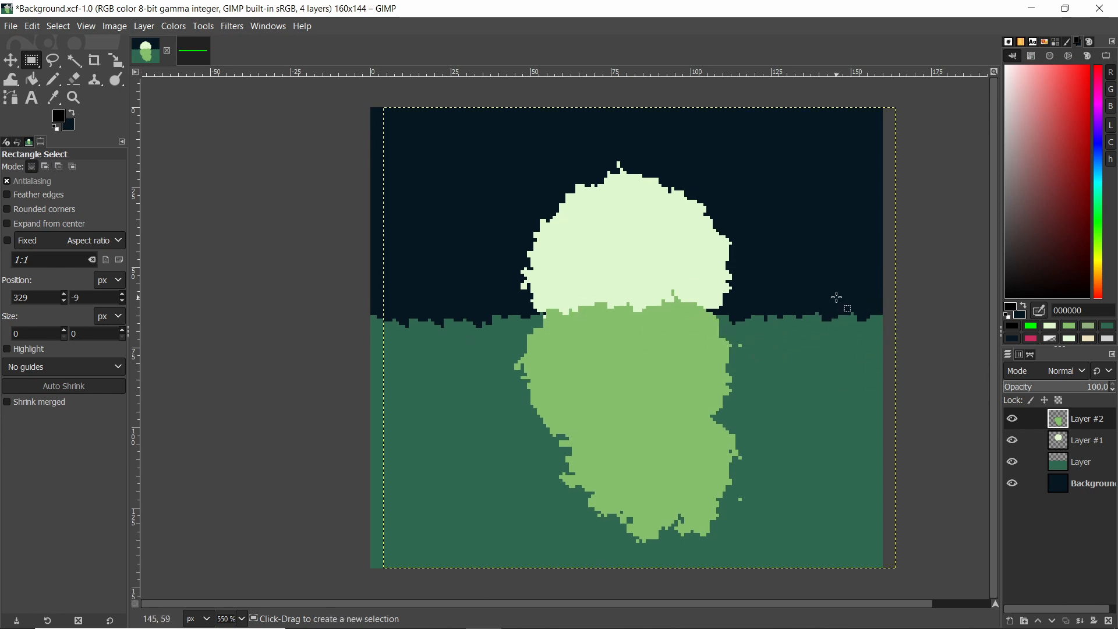
pyautogui.moveTo(837, 298)
pyautogui.mouseDown()
pyautogui.moveTo(876, 332)
pyautogui.moveTo(878, 319)
pyautogui.mouseUp()
pyautogui.moveTo(774, 295); pyautogui.dragTo(873, 369)
pyautogui.moveTo(387, 280)
pyautogui.mouseDown()
pyautogui.moveTo(427, 328)
pyautogui.moveTo(489, 347)
pyautogui.mouseUp()
pyautogui.click(723, 317)
pyautogui.moveTo(495, 142); pyautogui.dragTo(784, 560)
pyautogui.click(332, 212)
# Switch to the Numbers.xcf image and examine the full strip of numbered green tiles
pyautogui.hotkey('ctrl', 'pagedown')
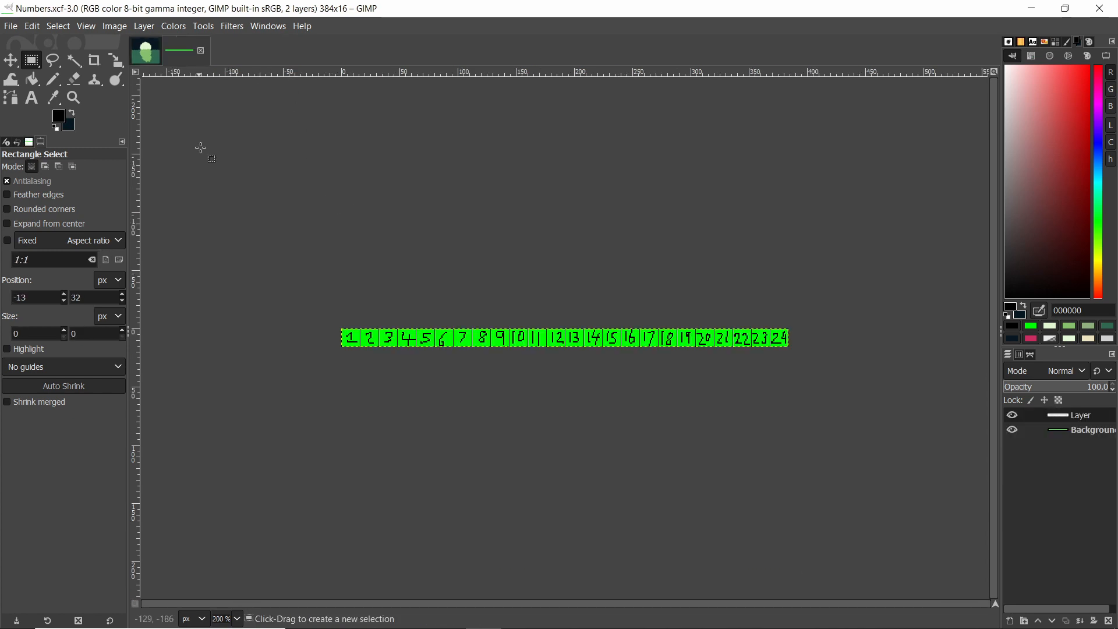
pyautogui.moveTo(282, 268); pyautogui.dragTo(855, 394)
pyautogui.keyDown('ctrl'); pyautogui.scroll(3, 336, 338); pyautogui.keyUp('ctrl')
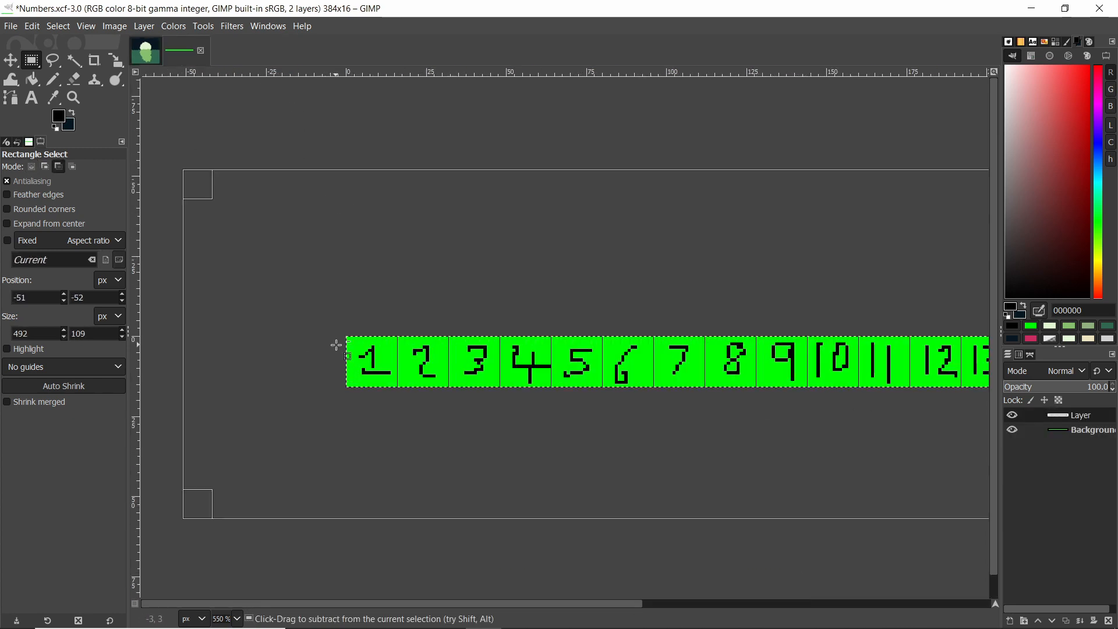
pyautogui.keyDown('ctrl'); pyautogui.scroll(-1, 335, 330); pyautogui.keyUp('ctrl')
pyautogui.hscroll(3, 516, 320)
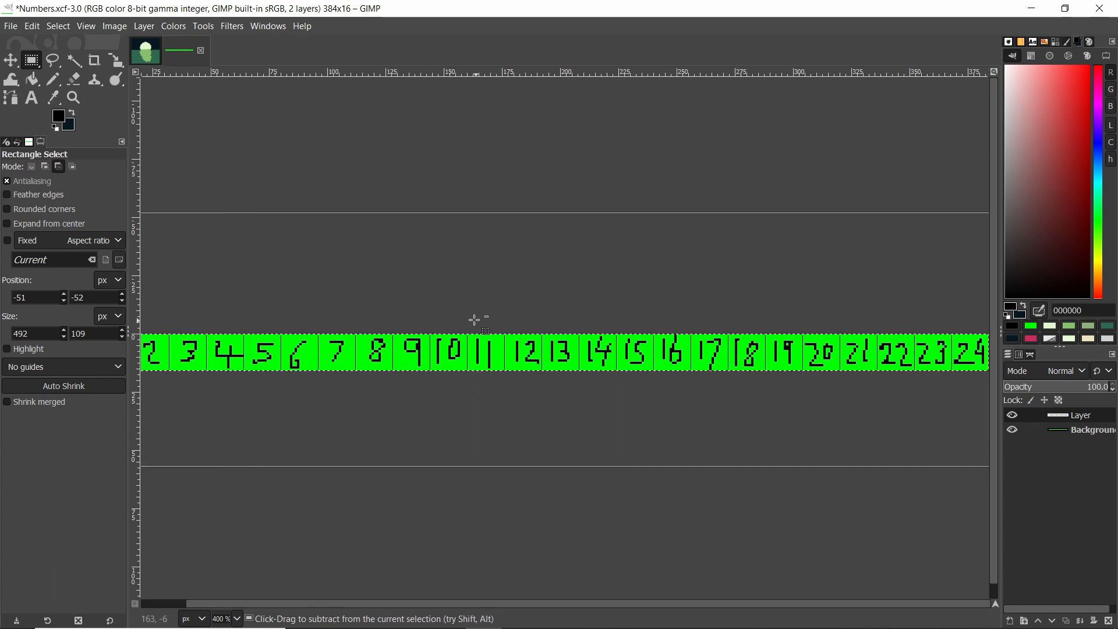
pyautogui.keyDown('ctrl'); pyautogui.scroll(-1, 455, 211); pyautogui.keyUp('ctrl')
pyautogui.click(460, 204)
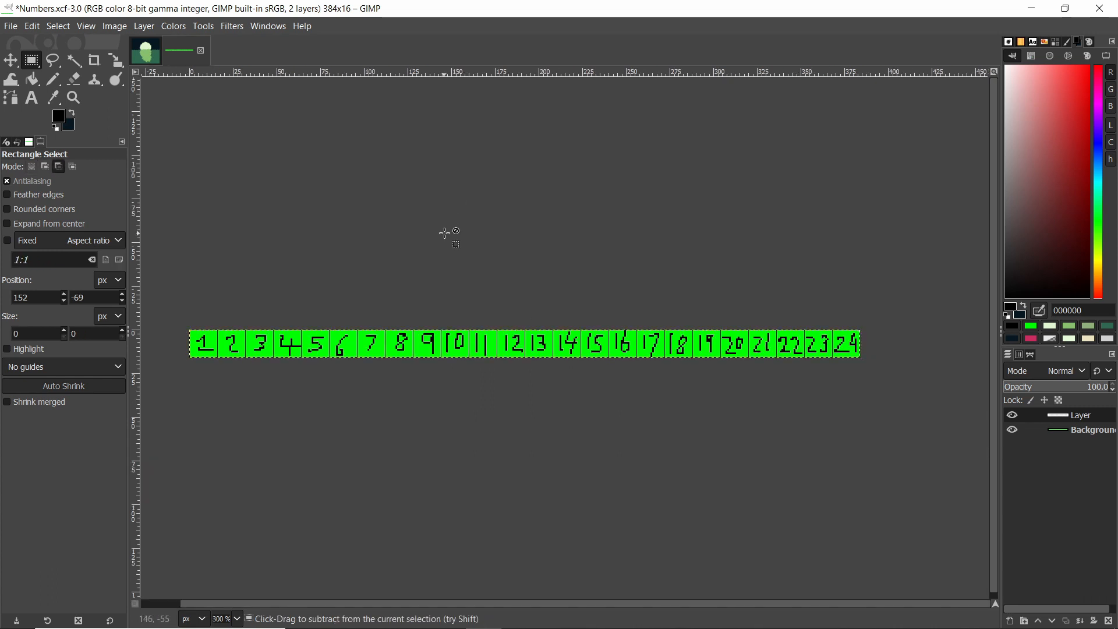
# Save the Background.xcf image and export it as Background_001.png to the project's Assets folder
pyautogui.click(152, 58)
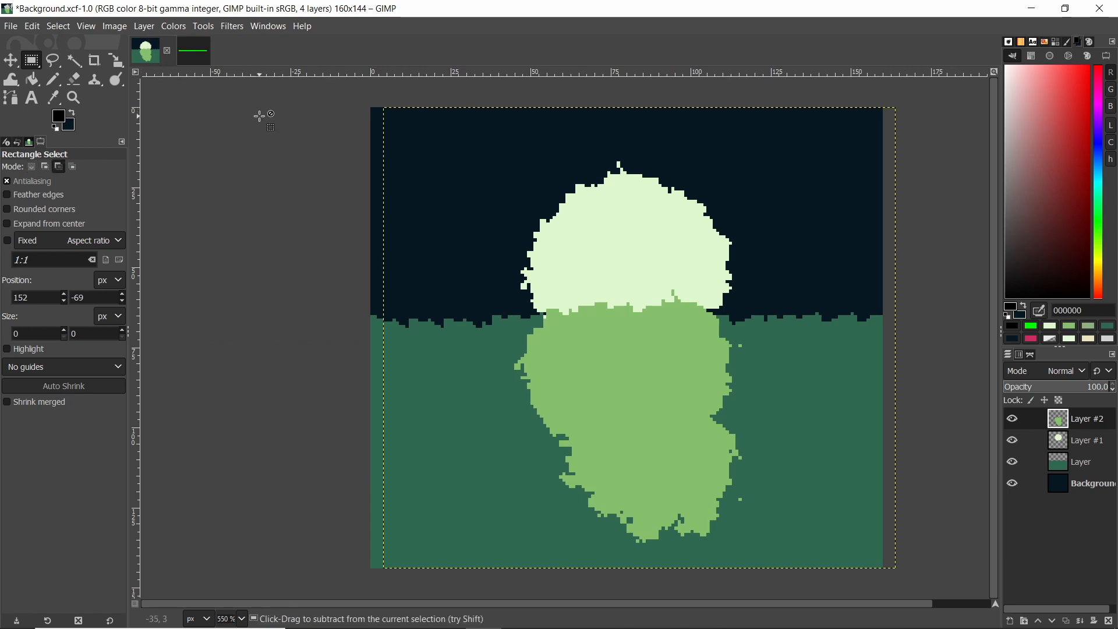
pyautogui.hotkey('ctrl', 's')
pyautogui.click(10, 26)
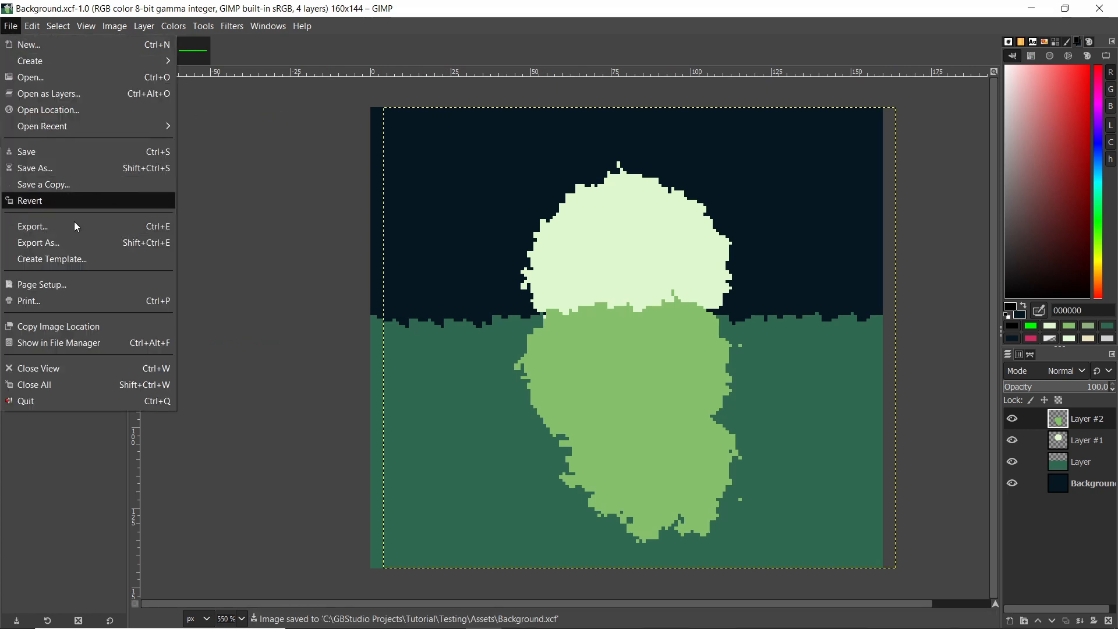
pyautogui.click(68, 243)
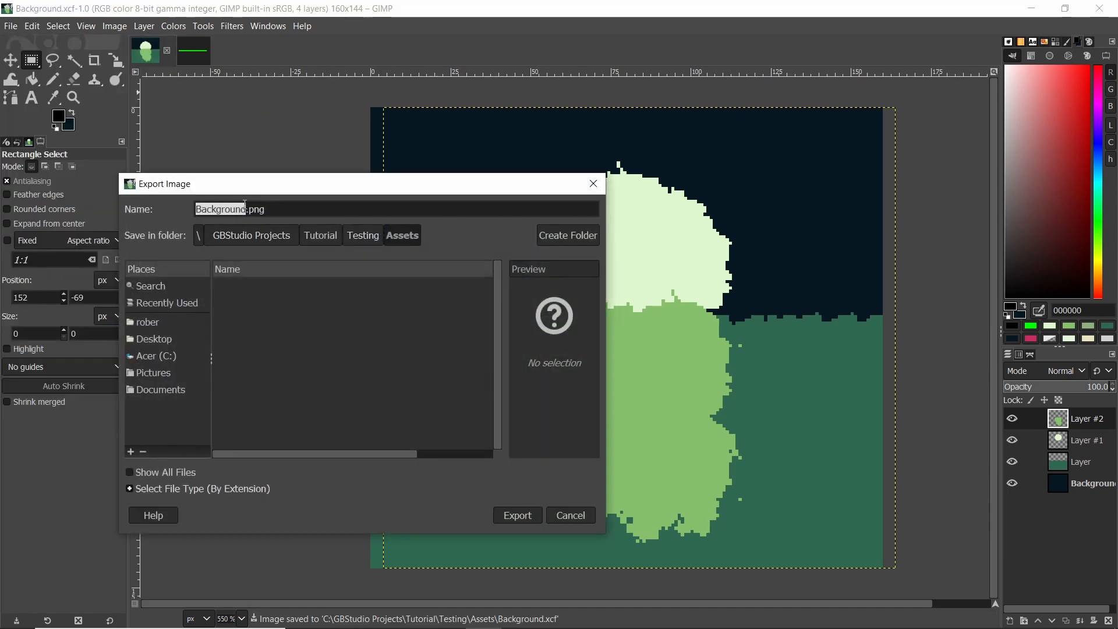
pyautogui.moveTo(276, 192); pyautogui.dragTo(448, 193)
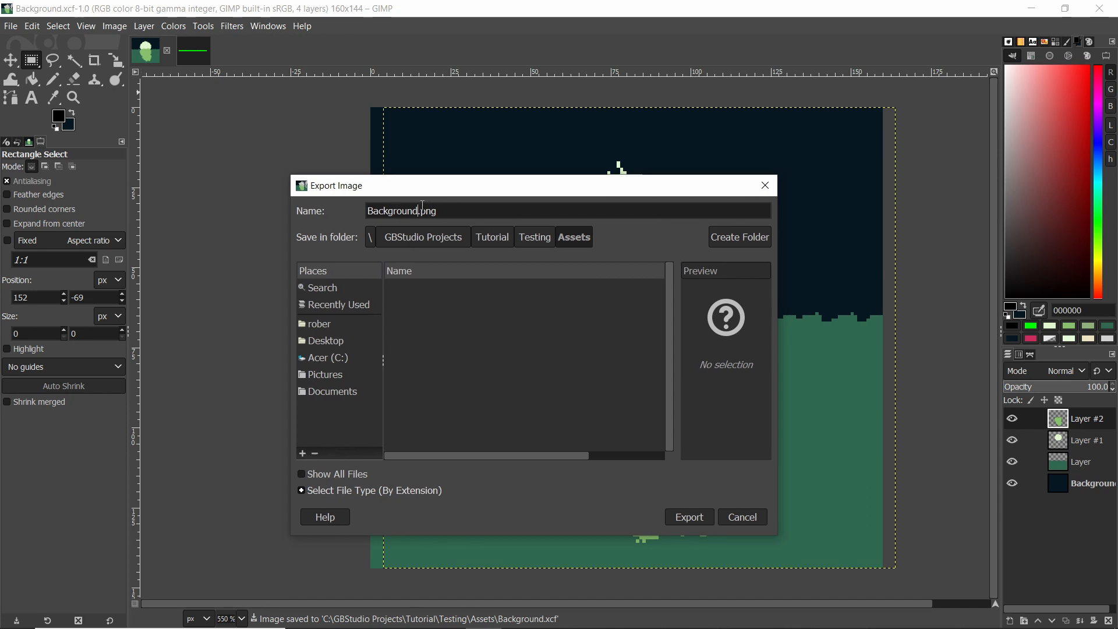
pyautogui.write('_001')
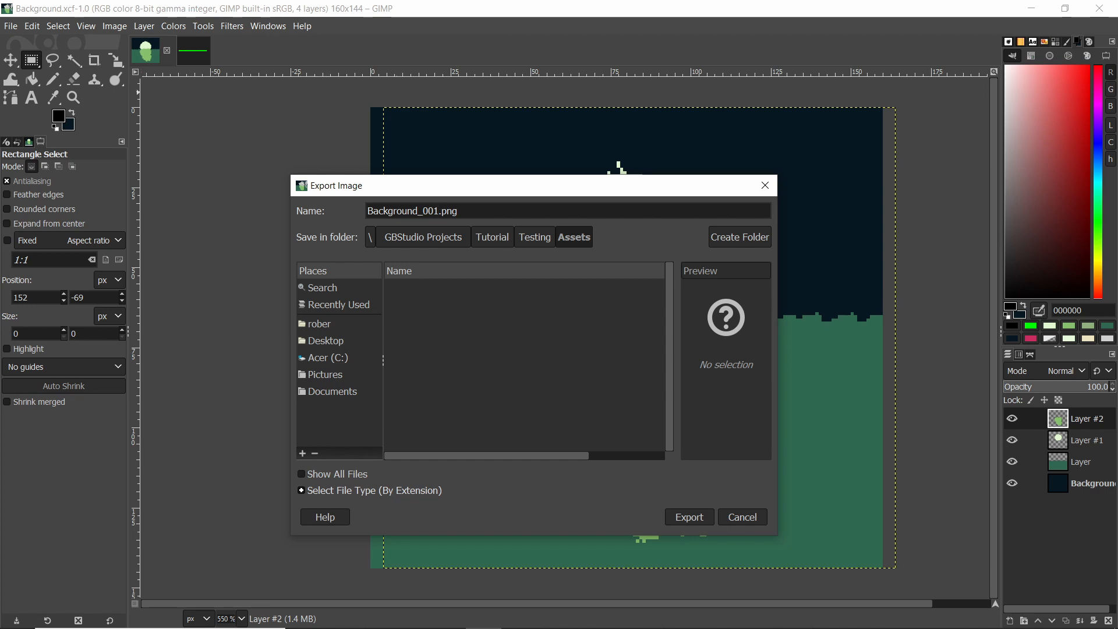
pyautogui.moveTo(446, 193); pyautogui.dragTo(218, 187)
pyautogui.click(454, 508)
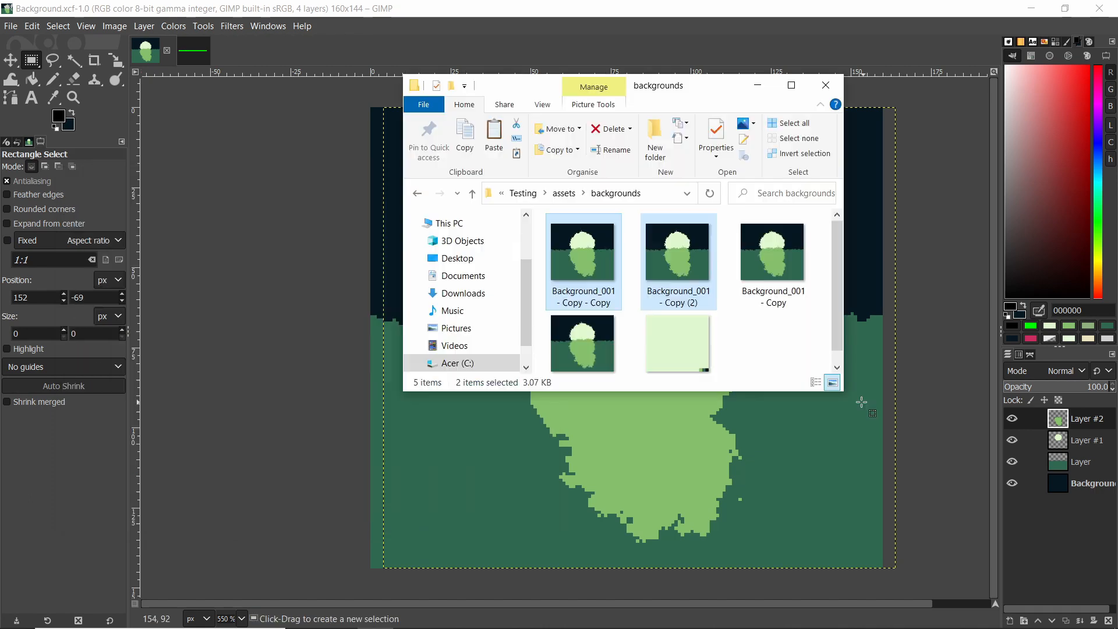
# Switch to File Explorer and duplicate the four Background_001 images within the project's backgrounds folder, leaving out placeholder
pyautogui.click(792, 86)
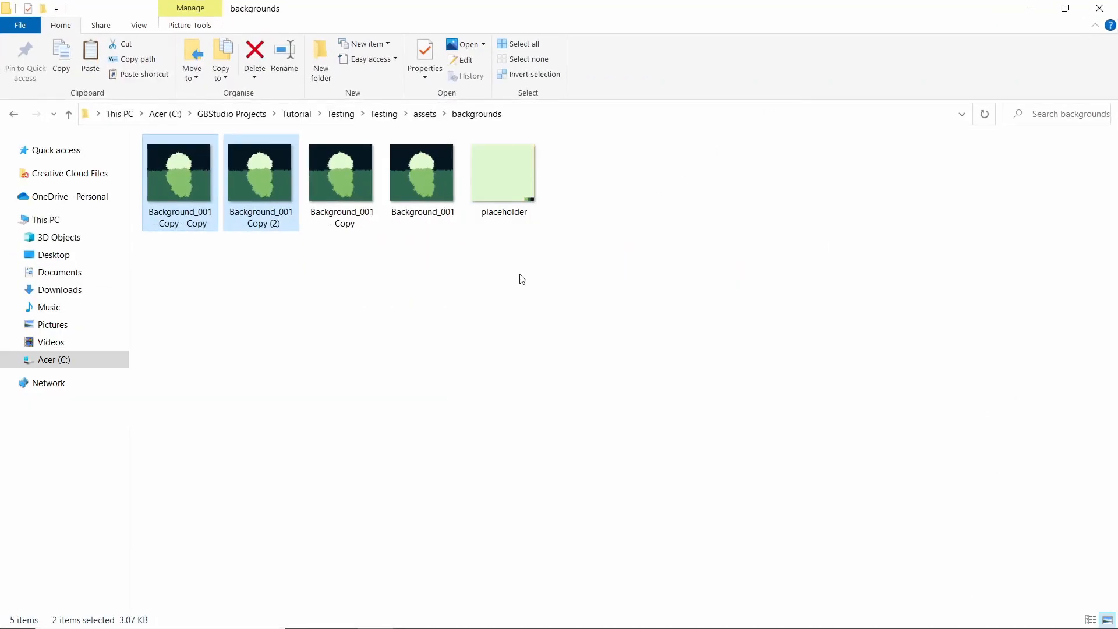
pyautogui.moveTo(194, 315); pyautogui.dragTo(448, 140)
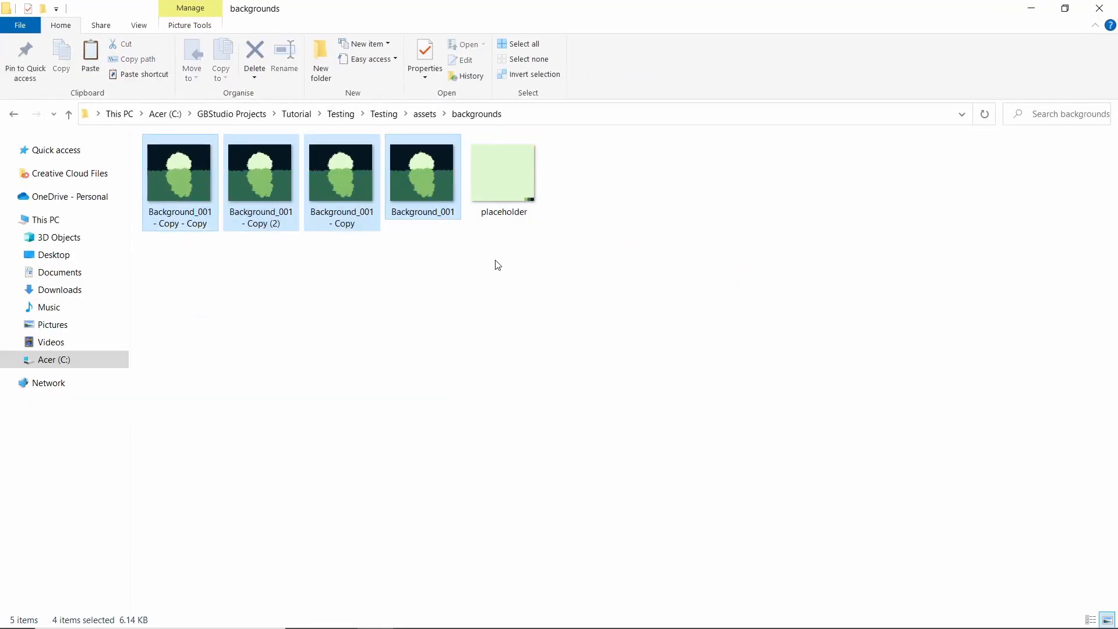
pyautogui.hotkey('ctrl', 'c')
pyautogui.hotkey('ctrl', 'v')
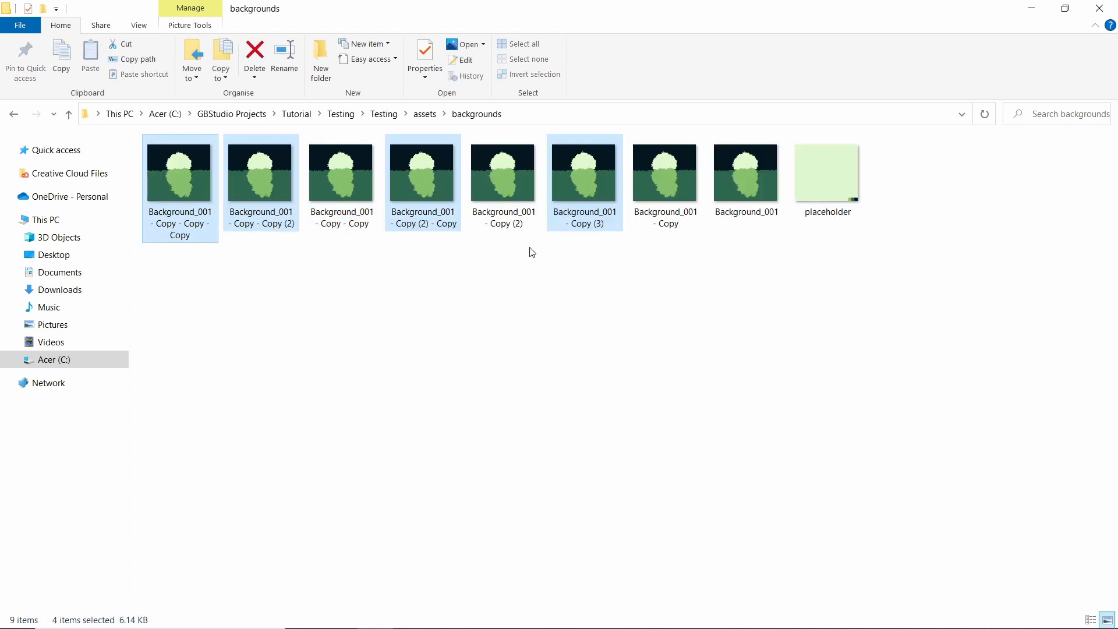
# Duplicate all eight Background_001 images in the backgrounds folder
pyautogui.moveTo(191, 284); pyautogui.dragTo(715, 187)
pyautogui.click(400, 351)
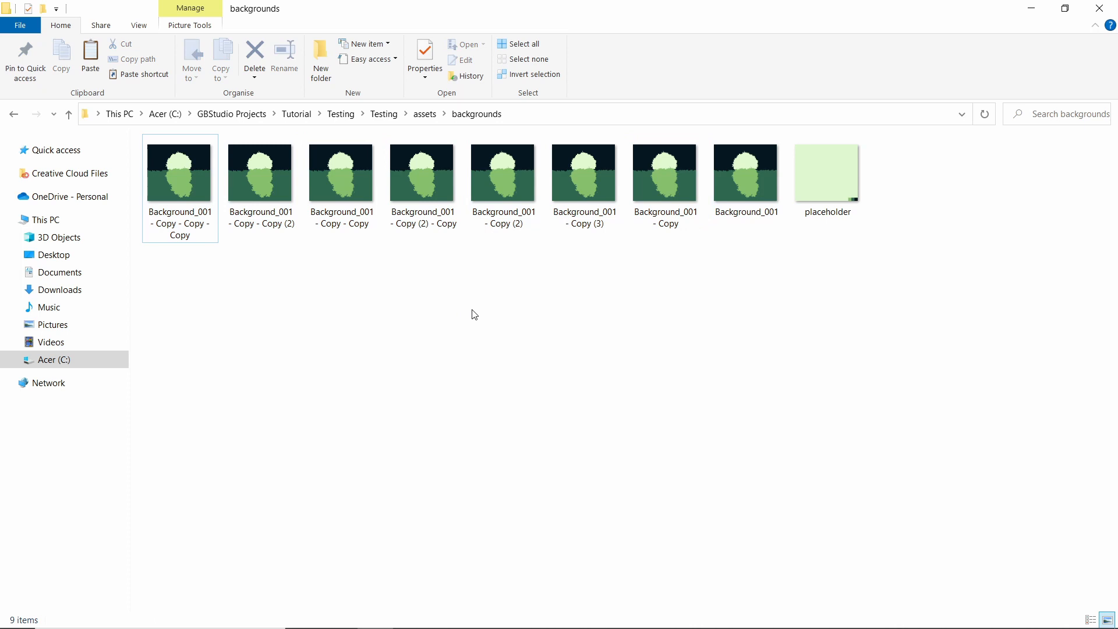
pyautogui.moveTo(193, 290); pyautogui.dragTo(737, 177)
pyautogui.click(342, 352)
pyautogui.hotkey('ctrl', 'v')
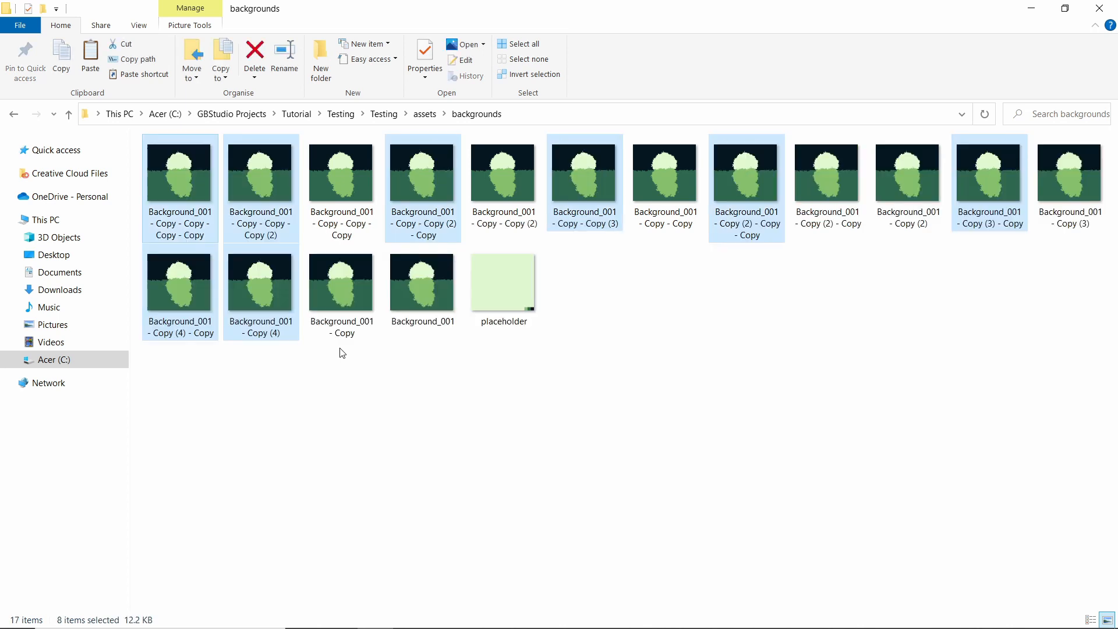
# Duplicate all sixteen Background_001 images in the same folder, leaving out placeholder
pyautogui.moveTo(199, 430); pyautogui.dragTo(450, 204)
pyautogui.moveTo(544, 245); pyautogui.dragTo(1067, 178)
pyautogui.click(498, 444)
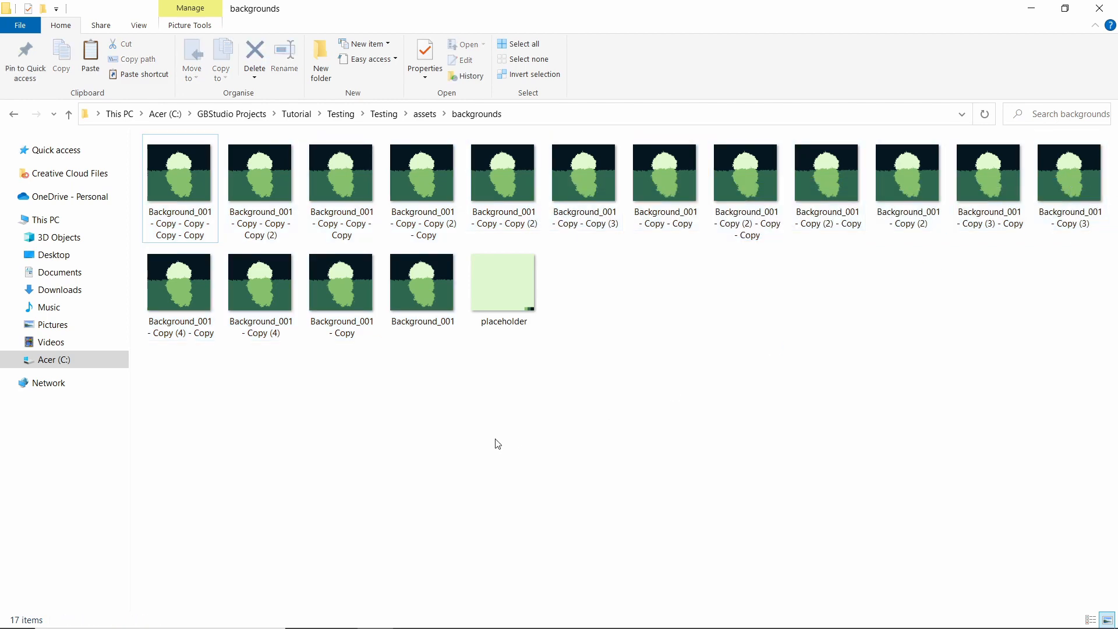
pyautogui.hotkey('ctrl', 'v')
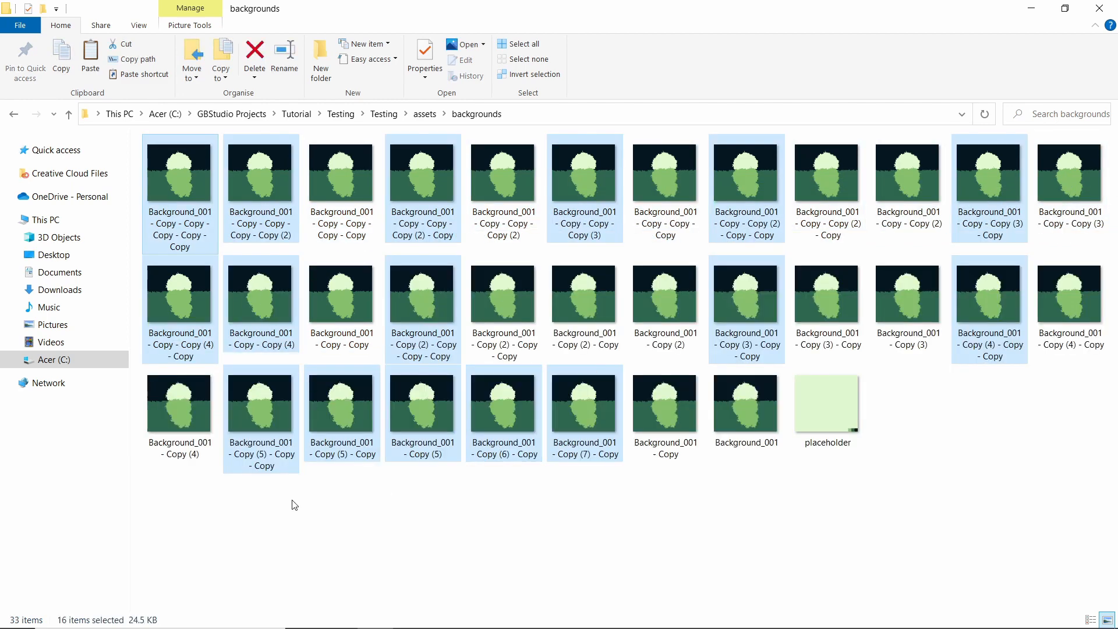
# Duplicate all 32 Background_001 images across the three rows, without placeholder
pyautogui.moveTo(210, 531); pyautogui.dragTo(762, 150)
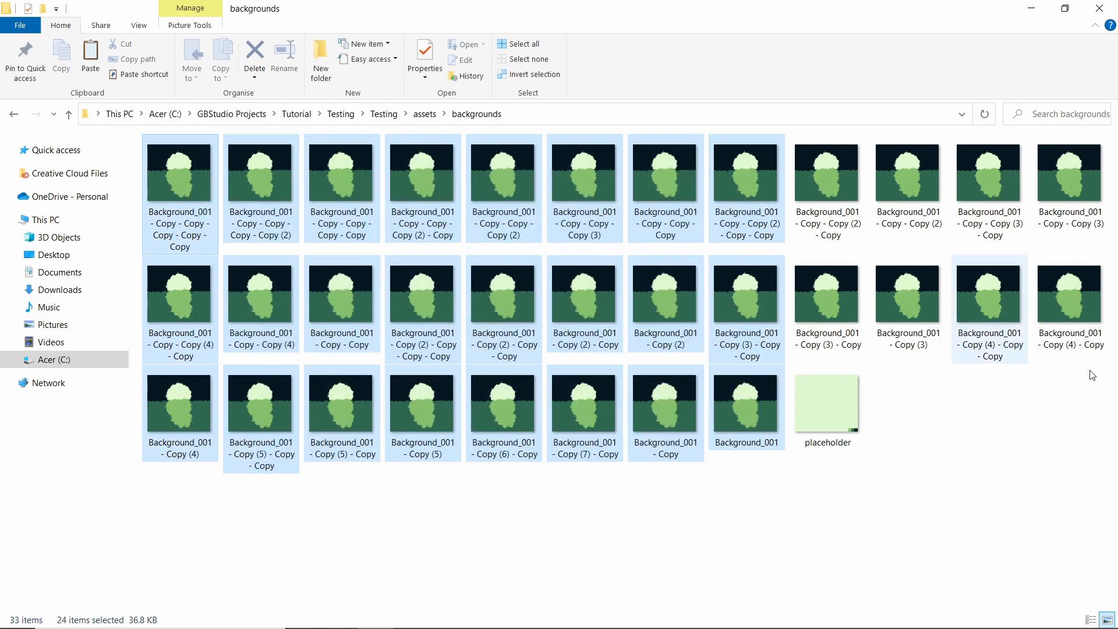
pyautogui.keyDown('ctrl'); pyautogui.moveTo(884, 227); pyautogui.dragTo(826, 182); pyautogui.keyUp('ctrl')
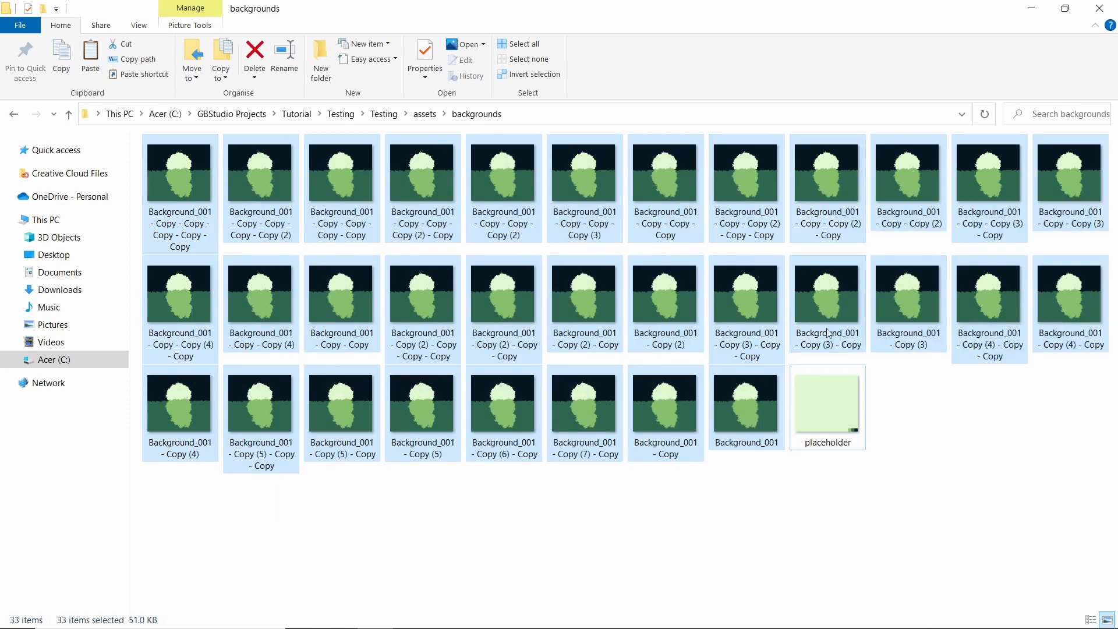
pyautogui.click(586, 492)
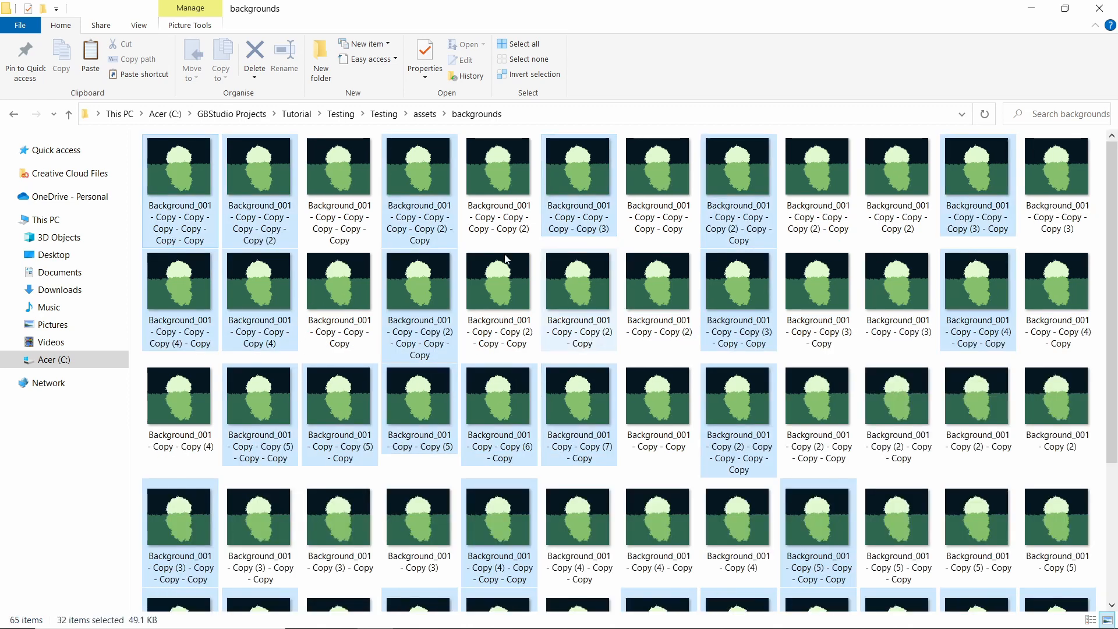
# Copy all 64 Background_001 images and paste them twice into the backgrounds folder
pyautogui.click(352, 254)
pyautogui.moveTo(140, 175); pyautogui.dragTo(1064, 435)
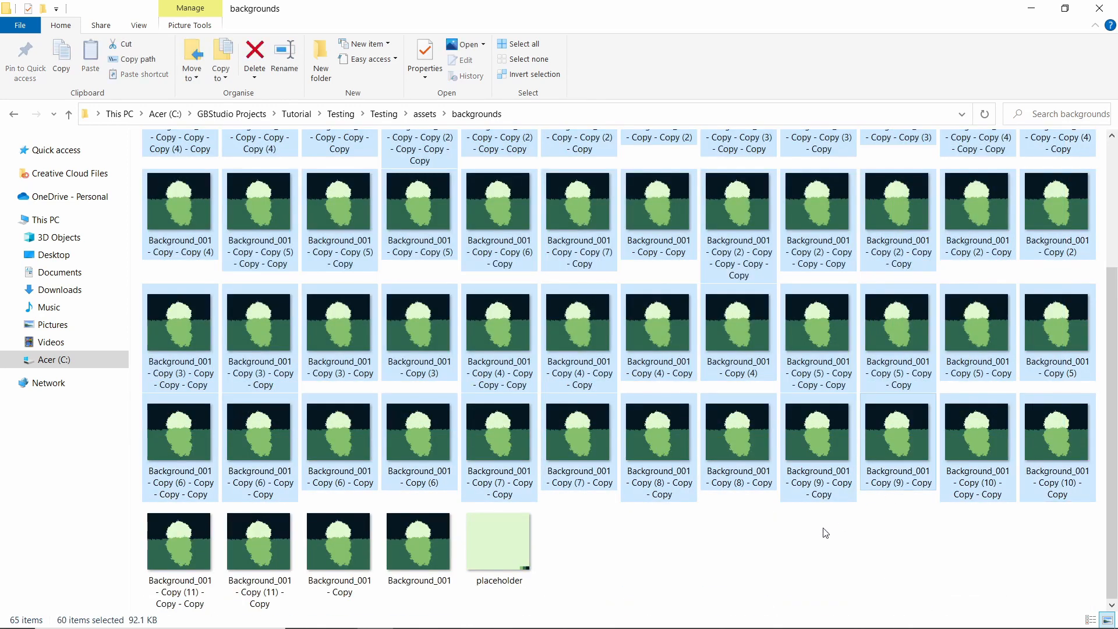
pyautogui.click(791, 540)
pyautogui.moveTo(143, 610); pyautogui.dragTo(1089, 448)
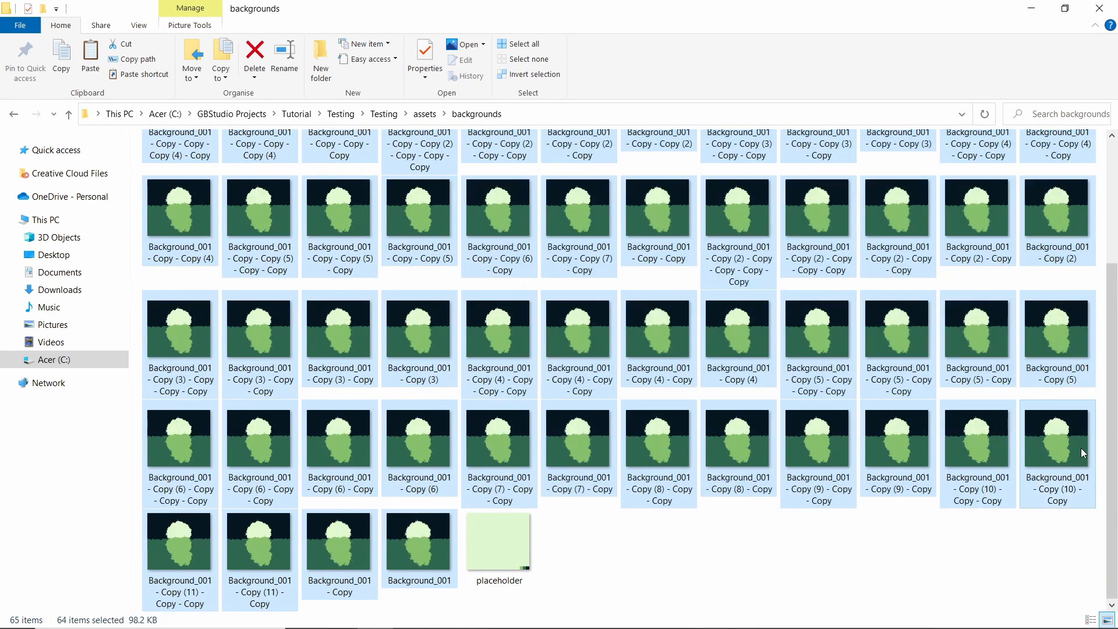
pyautogui.click(722, 573)
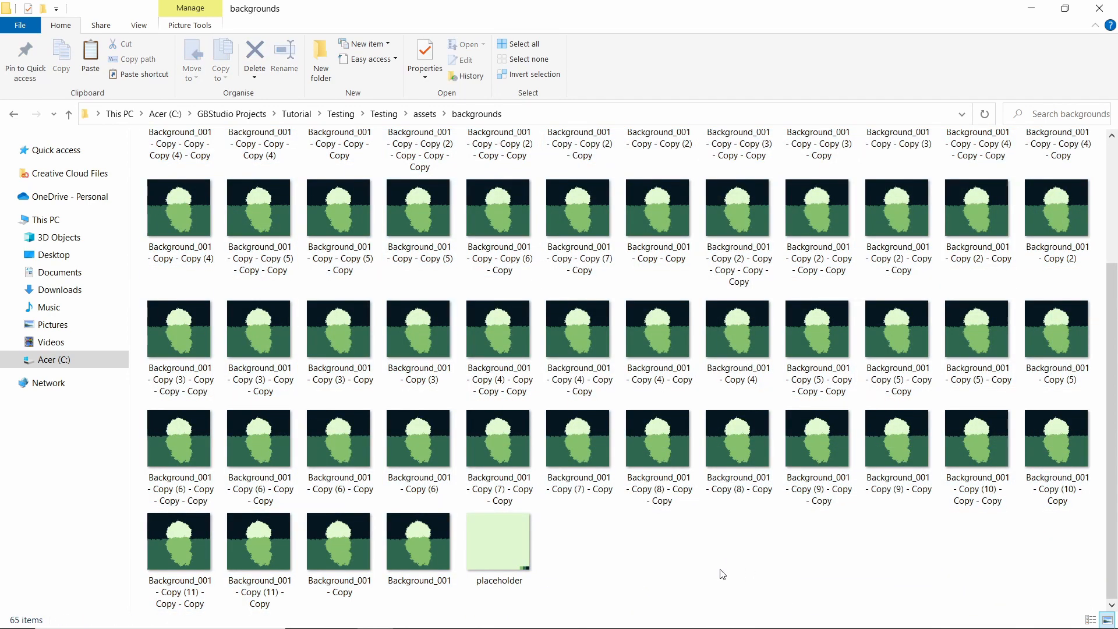
pyautogui.hotkey('ctrl', 'v')
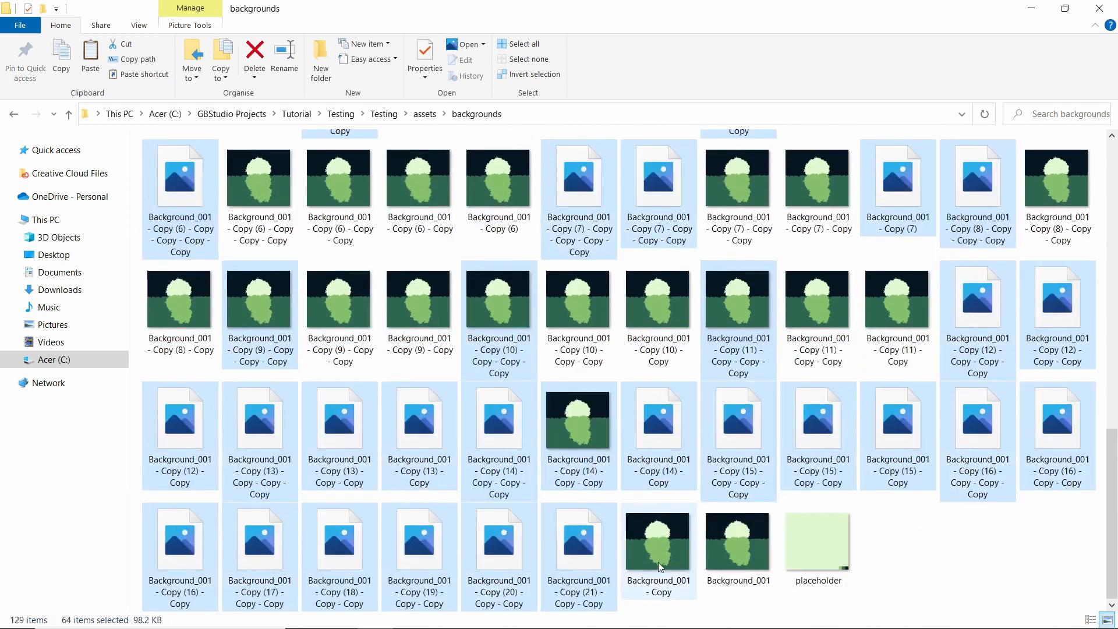
pyautogui.click(933, 556)
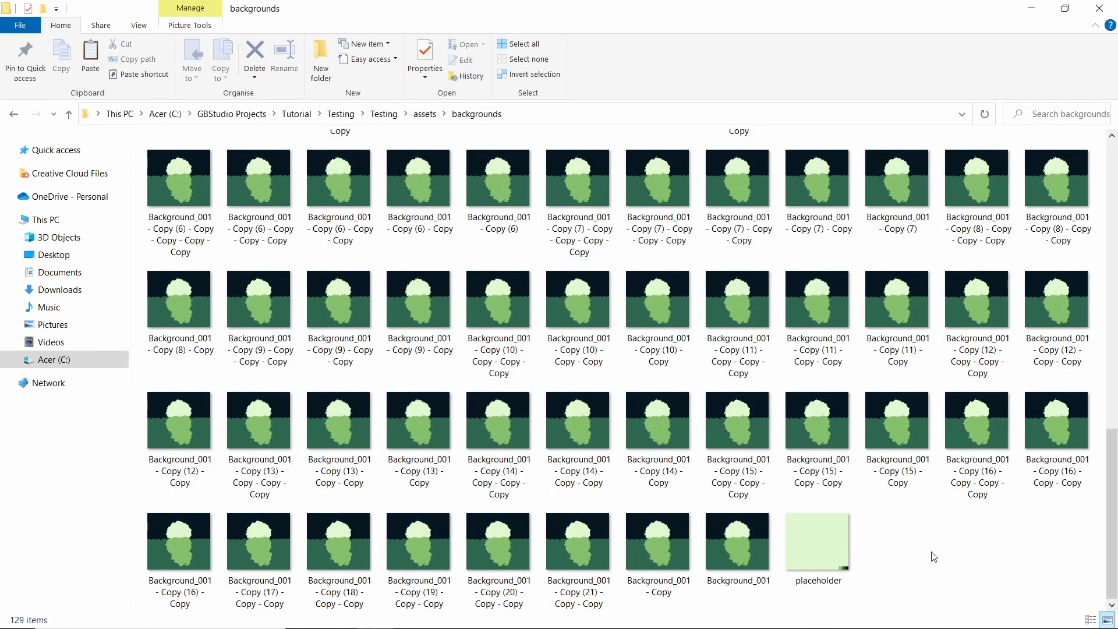
pyautogui.hotkey('ctrl', 'v')
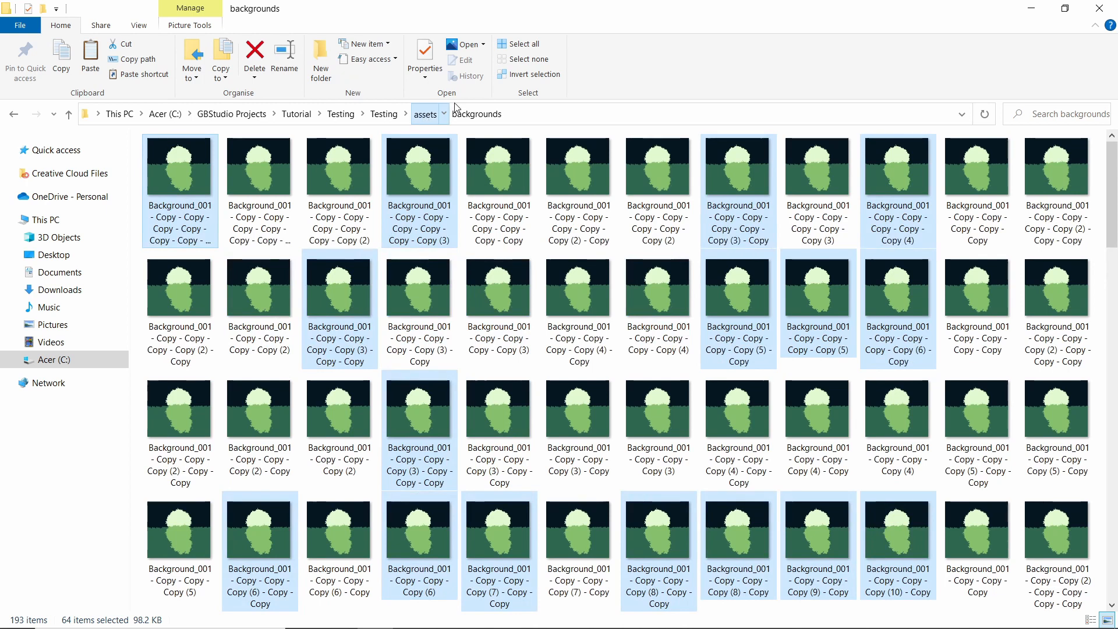
# Check the number of files in the backgrounds folder through its properties
pyautogui.click(424, 114)
pyautogui.rightClick(219, 164)
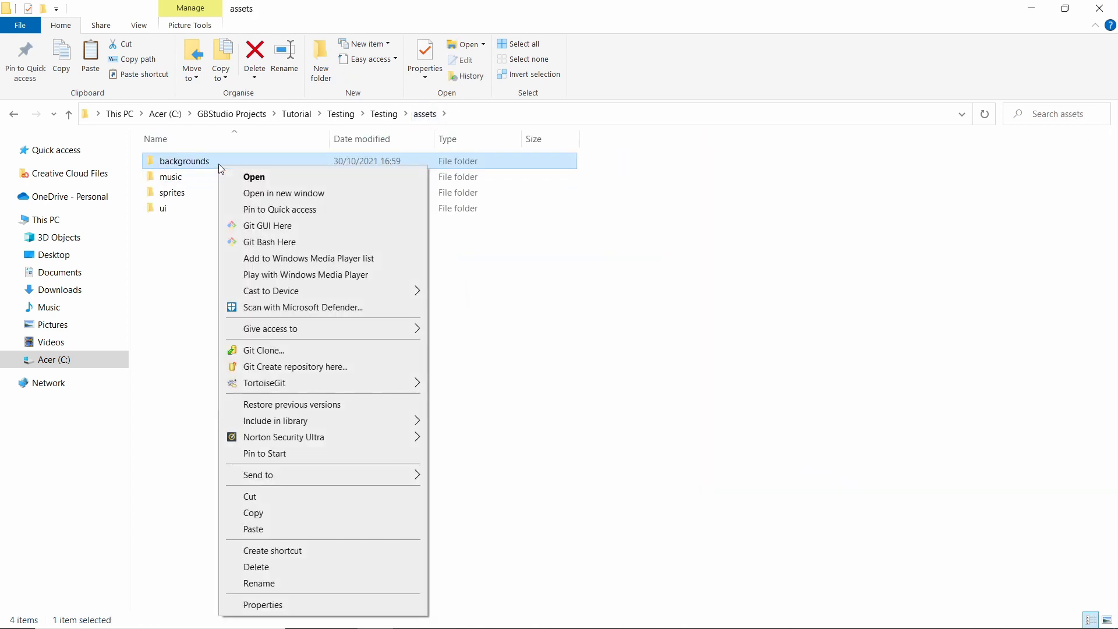
pyautogui.click(306, 609)
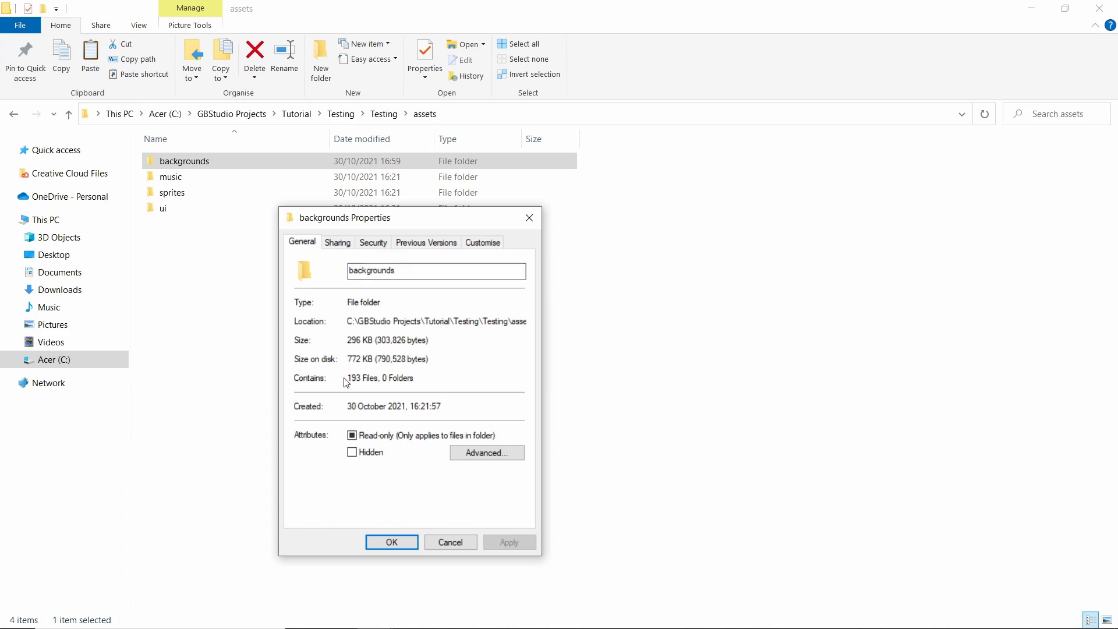
# Reopen the backgrounds folder and duplicate all 192 Background_001 images in it, leaving out placeholder
pyautogui.click(217, 167)
pyautogui.doubleClick(218, 167)
pyautogui.click(179, 191)
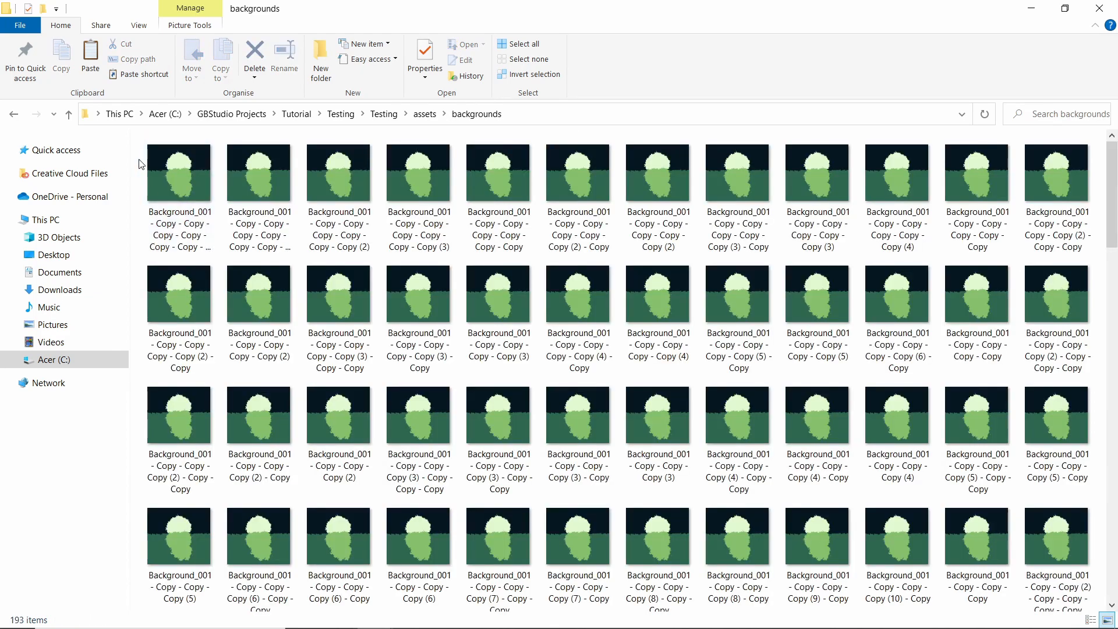
pyautogui.scroll(-3, 606, 265)
pyautogui.moveTo(575, 253); pyautogui.dragTo(1054, 443)
pyautogui.scroll(-3, 838, 323)
pyautogui.scroll(-6, 955, 338)
pyautogui.click(387, 558)
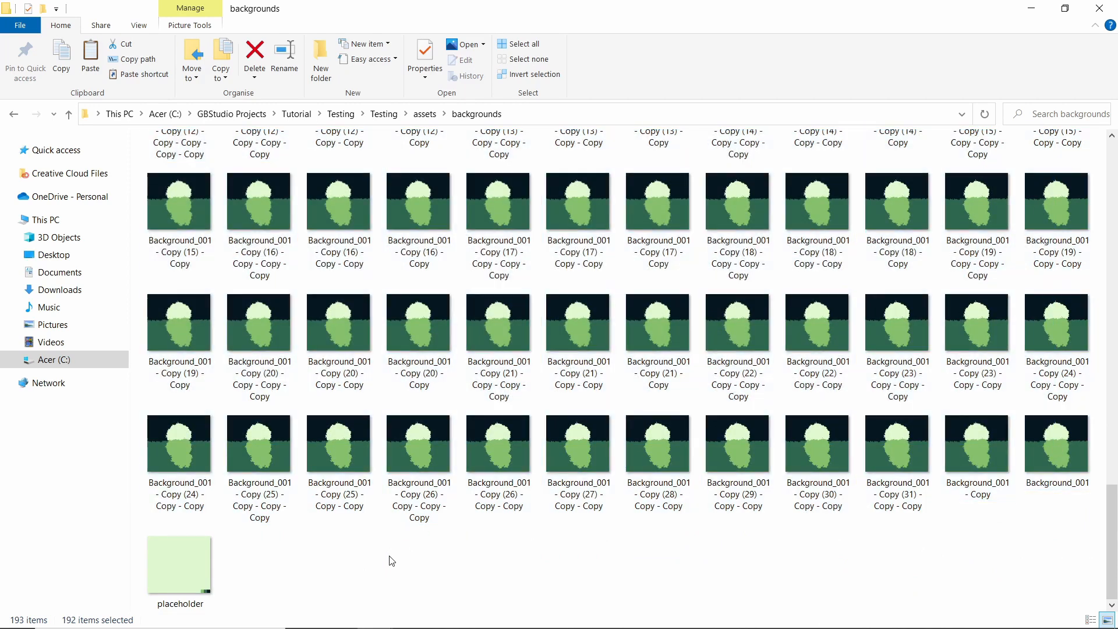
pyautogui.hotkey('ctrl', 'v')
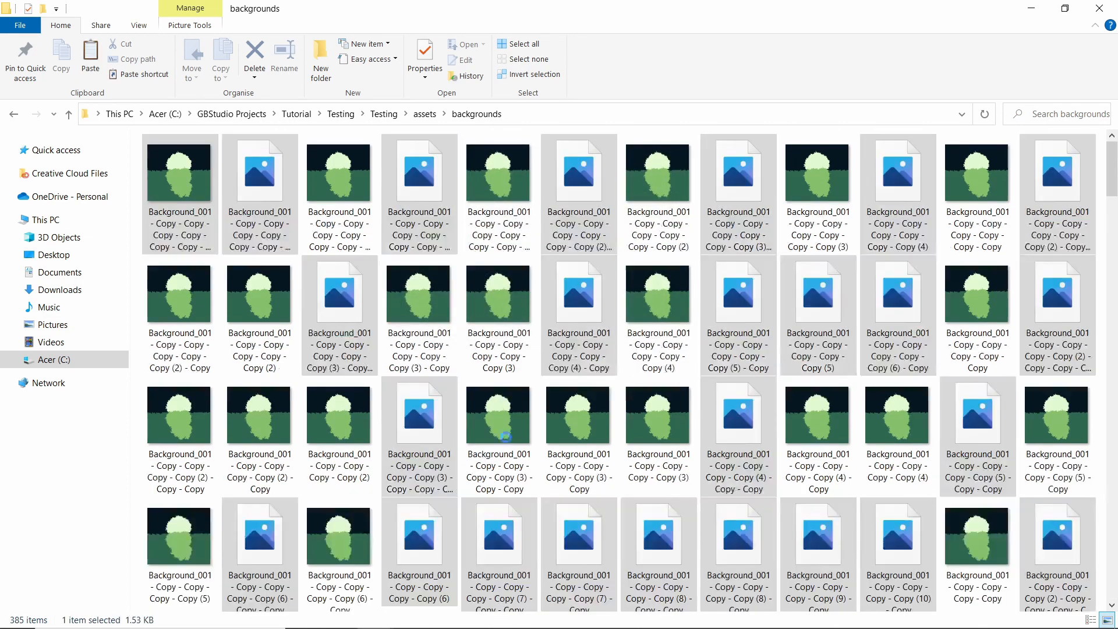
# Duplicate 372 Background_001 images within the backgrounds folder, from the second row down to the last one before placeholder
pyautogui.scroll(-3, 150, 226)
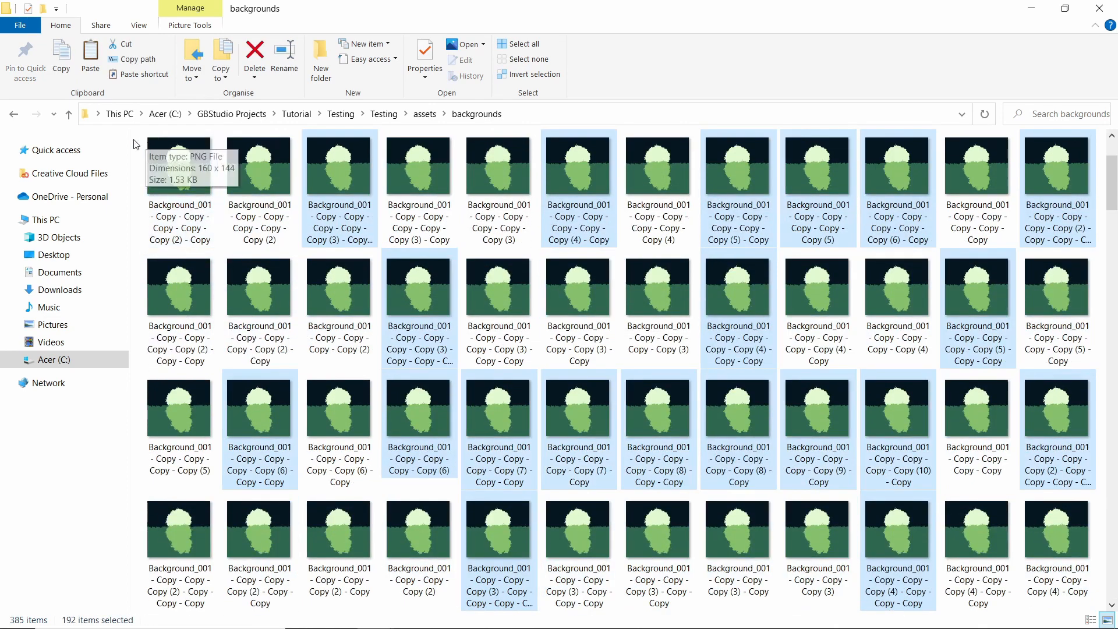
pyautogui.moveTo(134, 137); pyautogui.dragTo(1089, 445)
pyautogui.click(845, 585)
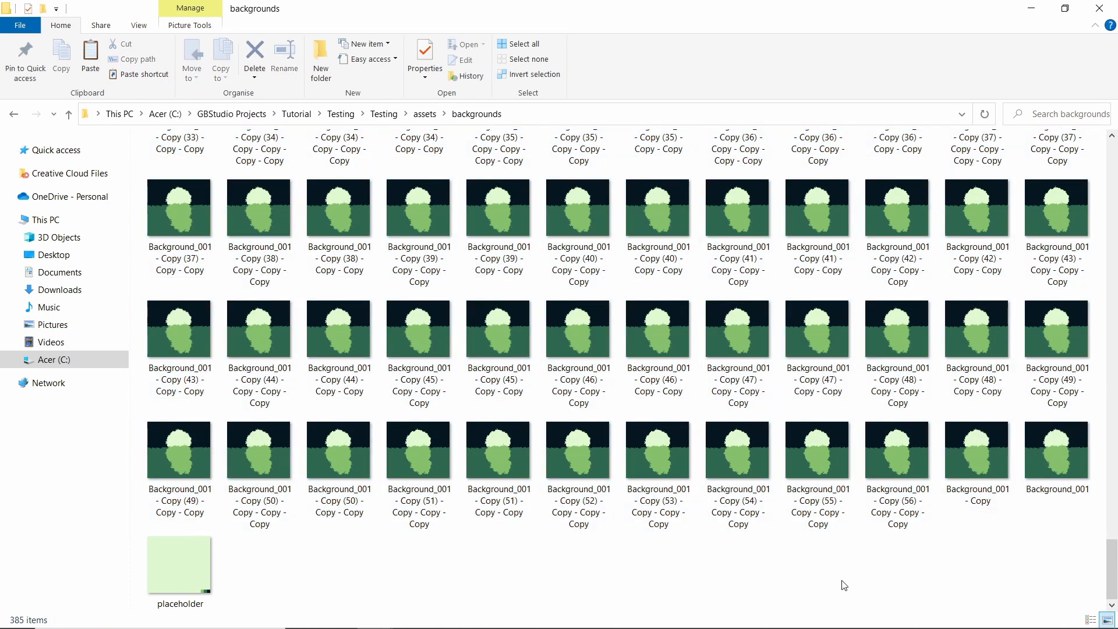
pyautogui.hotkey('ctrl', 'v')
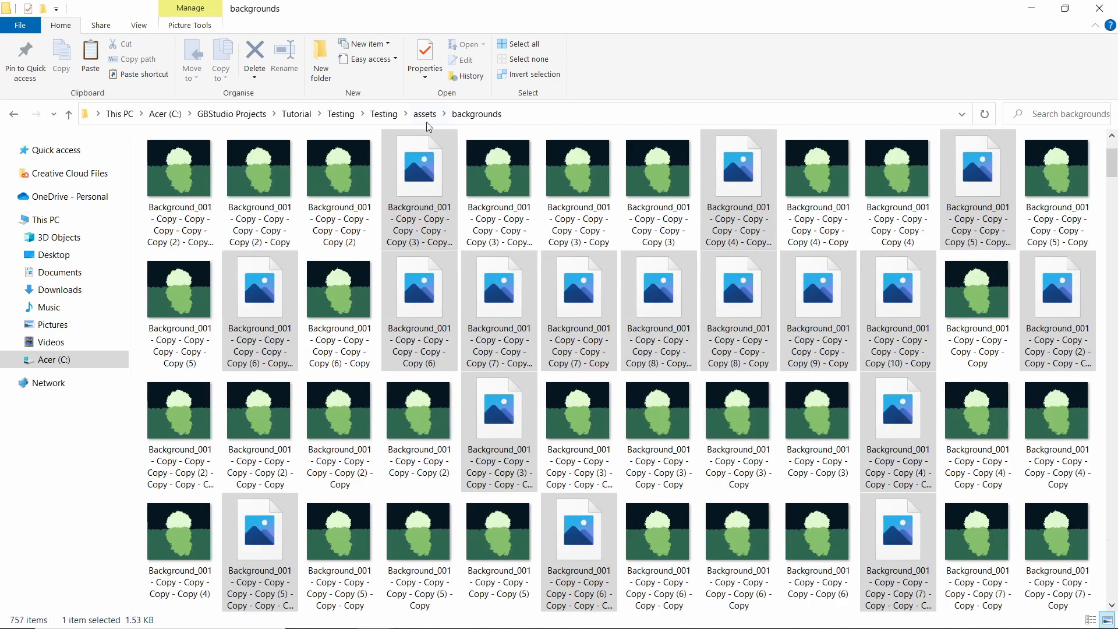
# Go up to the assets folder and check the backgrounds folder's file count and size again
pyautogui.click(425, 114)
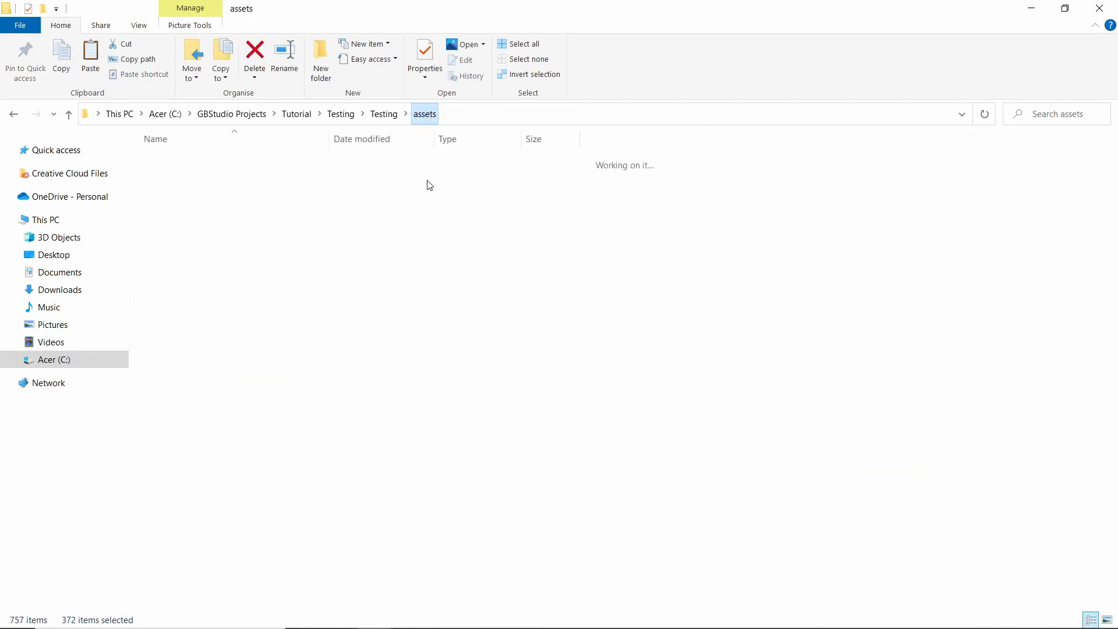
pyautogui.rightClick(226, 161)
pyautogui.click(264, 599)
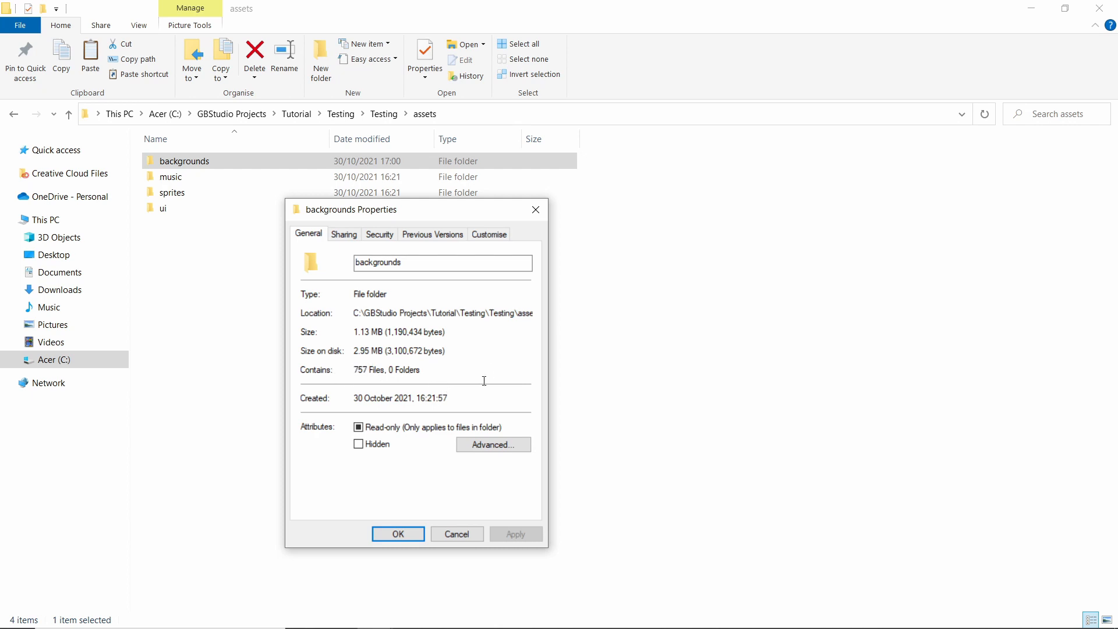
# Switch to GB Studio and move the actor in Scene 1 to position X 5, Y 3
pyautogui.hotkey('alt', 'Tab')
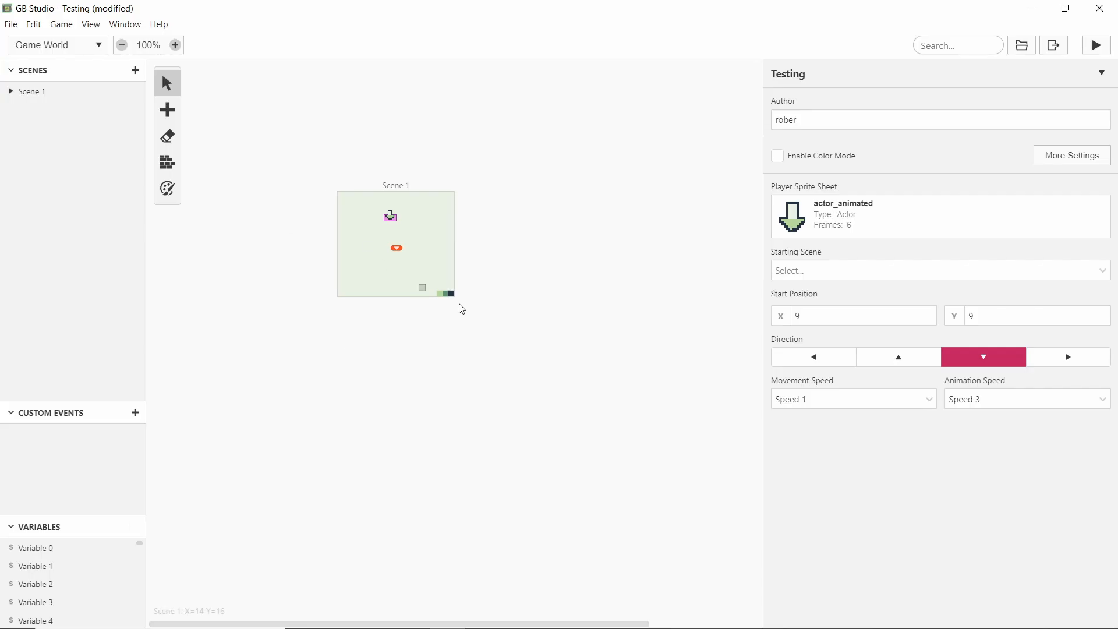
pyautogui.click(443, 224)
pyautogui.keyDown('ctrl'); pyautogui.scroll(3, 375, 220); pyautogui.keyUp('ctrl')
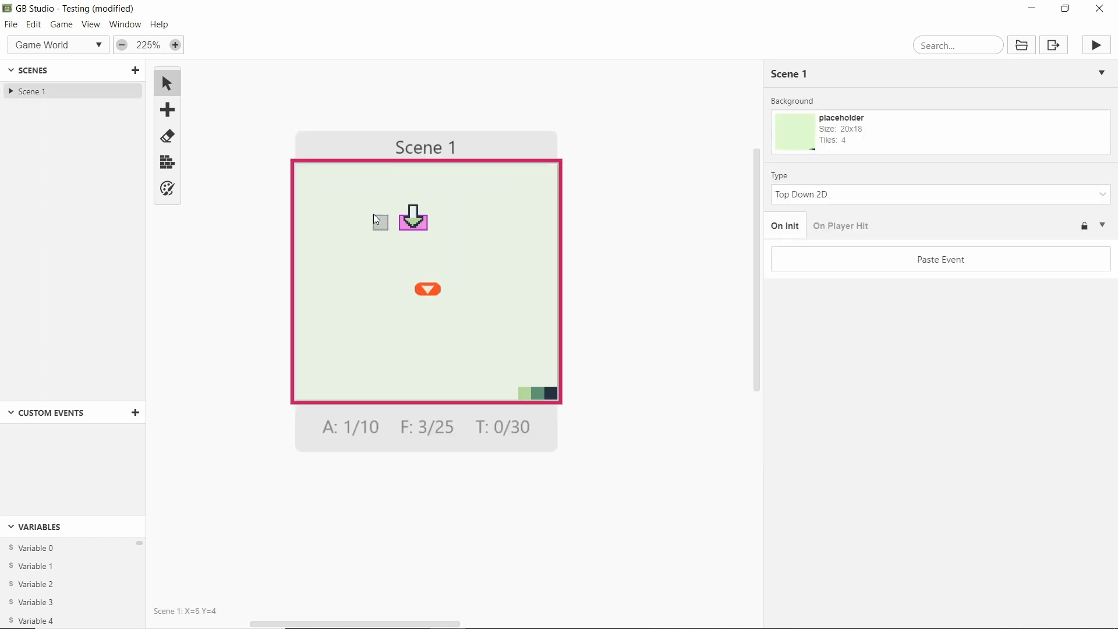
pyautogui.keyDown('ctrl'); pyautogui.scroll(3, 375, 220); pyautogui.keyUp('ctrl')
pyautogui.moveTo(437, 219); pyautogui.dragTo(376, 198)
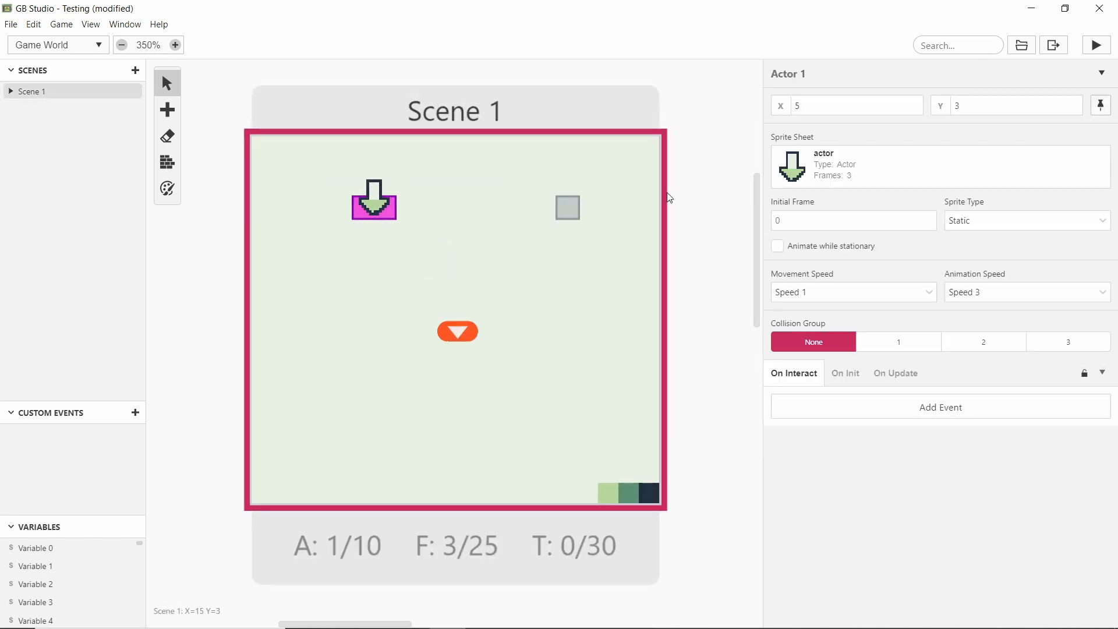
# Switch to GIMP, open the Numbers image and export it for use as a sprite sheet
pyautogui.click(711, 221)
pyautogui.click(891, 221)
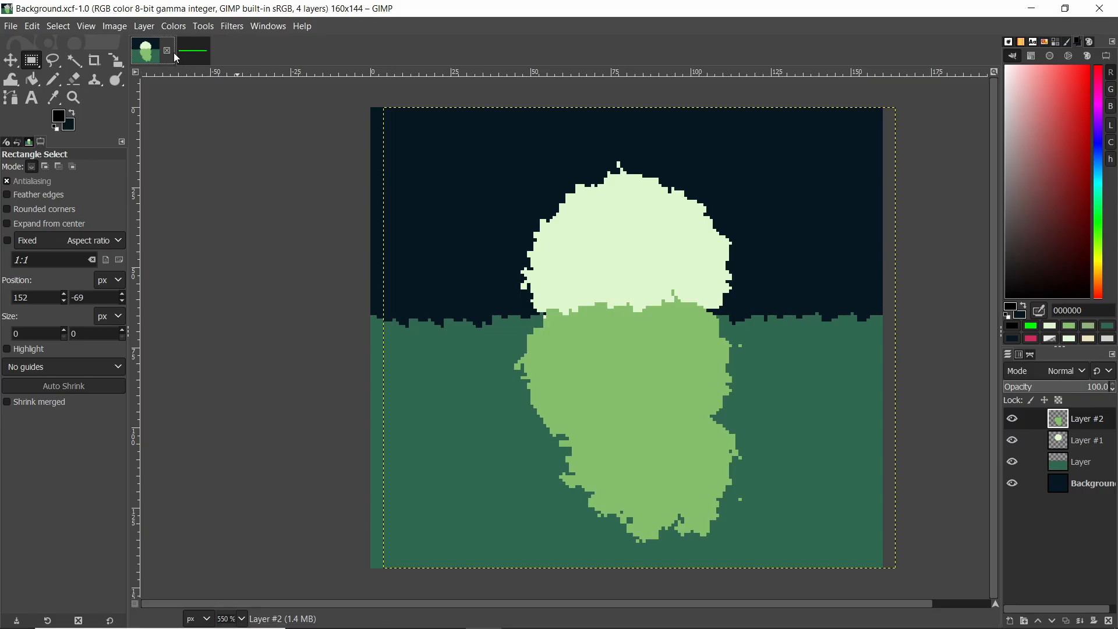
pyautogui.click(186, 51)
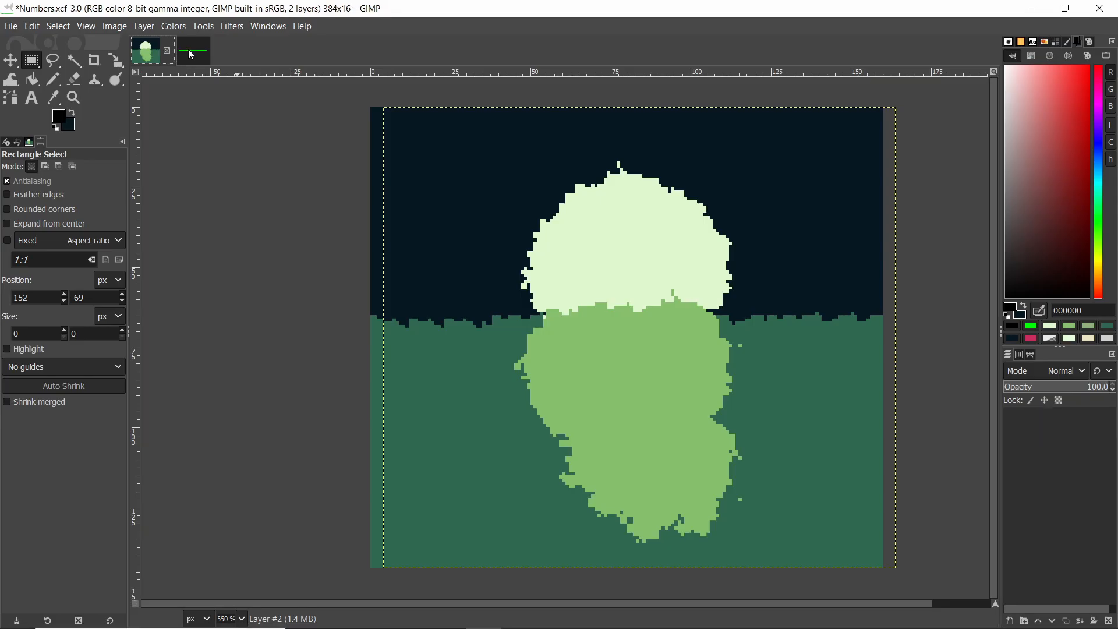
pyautogui.click(10, 27)
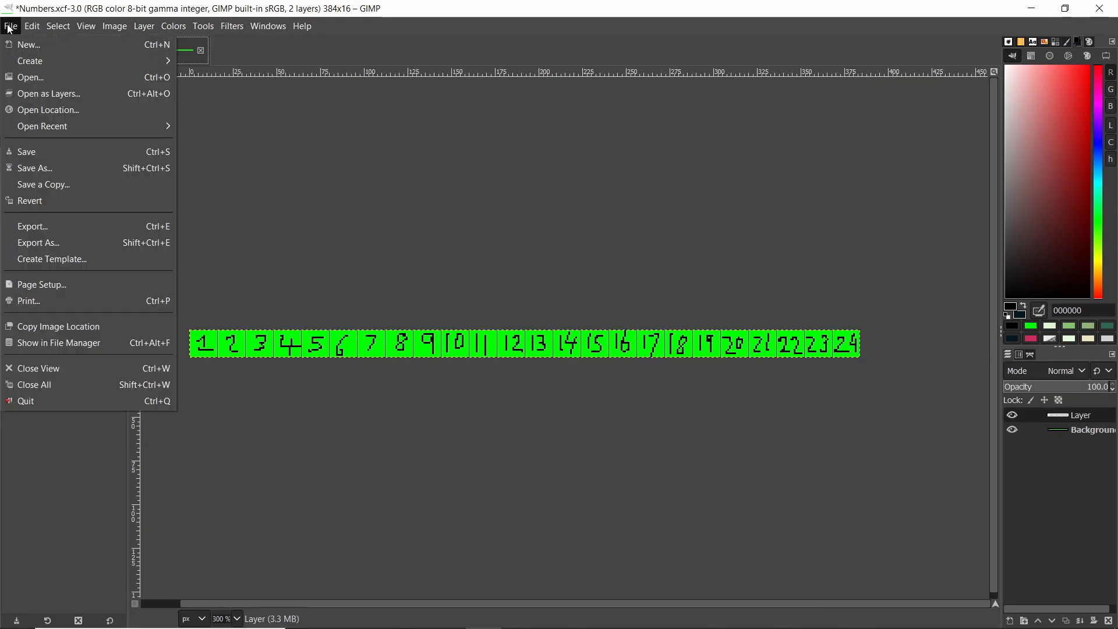
pyautogui.click(55, 241)
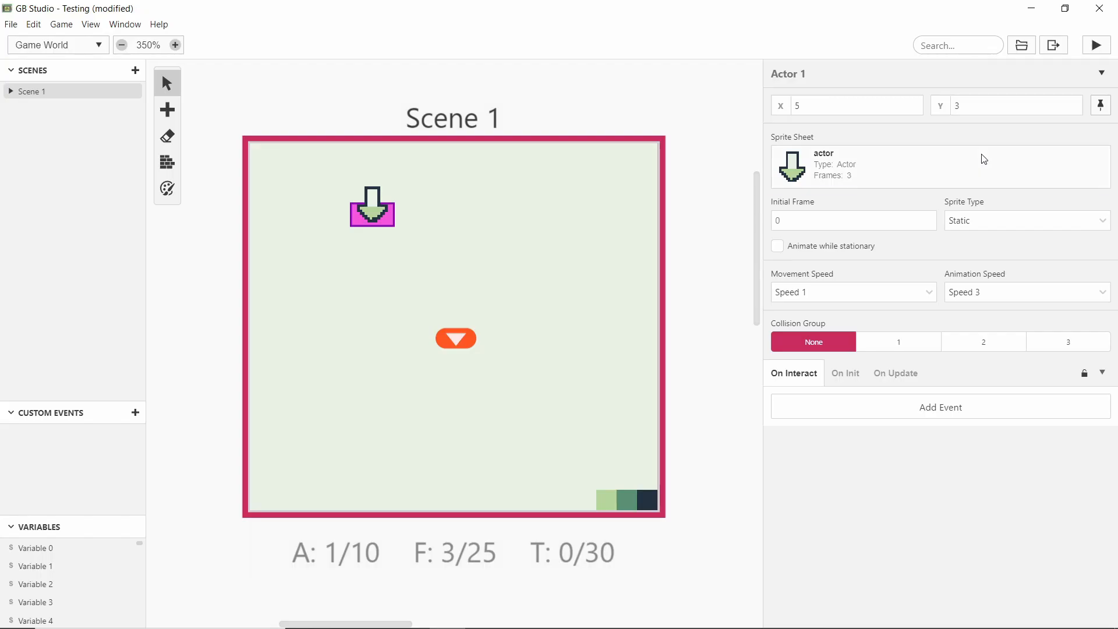
# Back in GB Studio, set Actor 1's sprite sheet to Numbers (24 Frames)
pyautogui.click(827, 165)
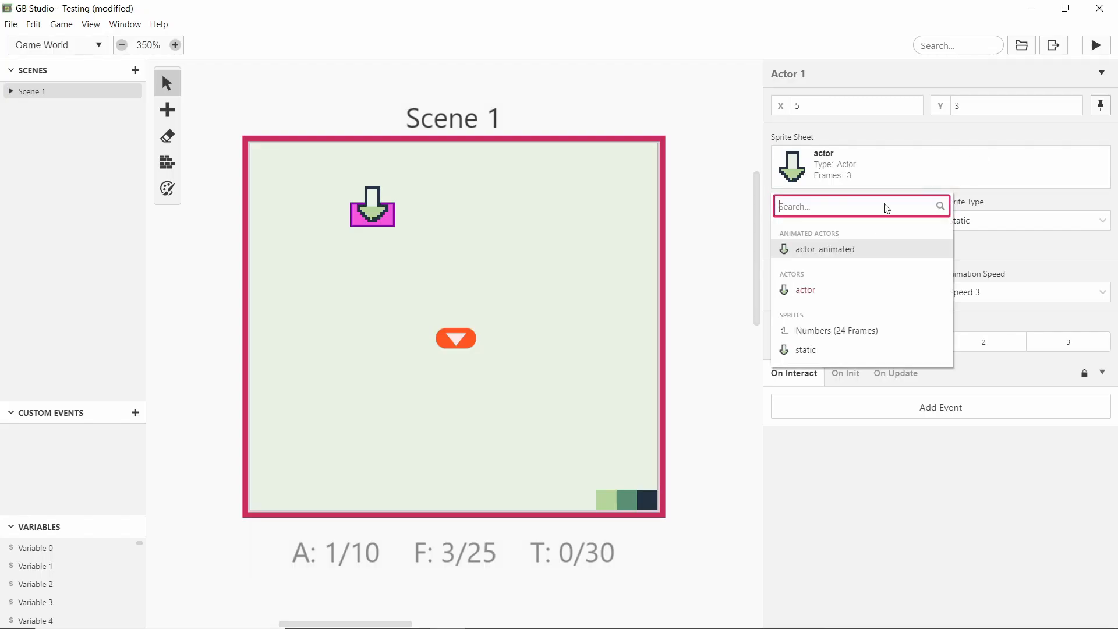
pyautogui.click(833, 330)
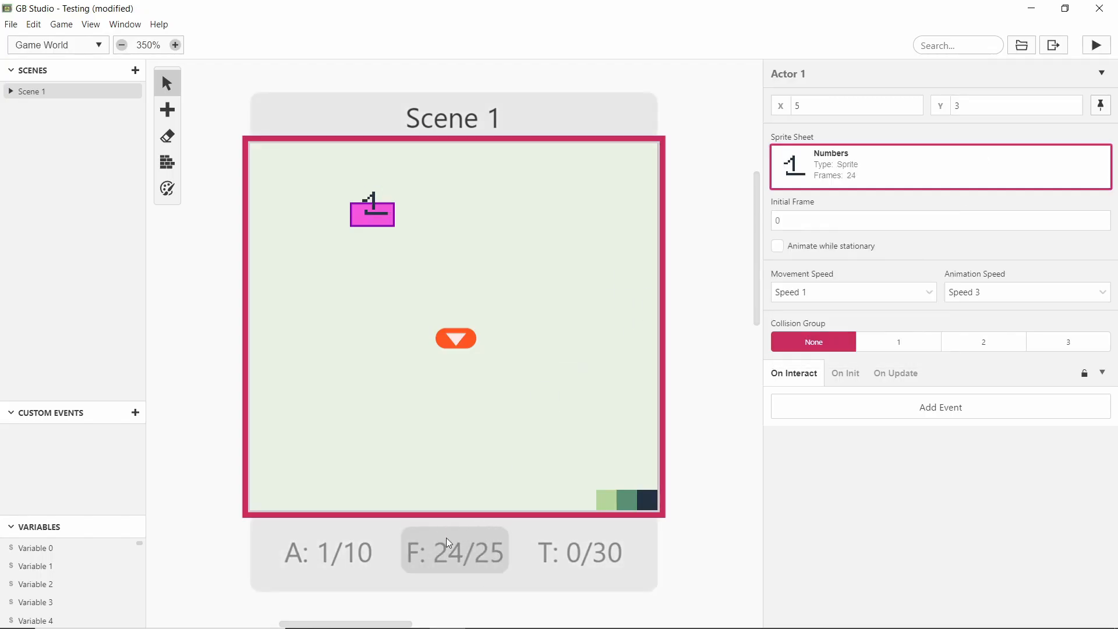
pyautogui.scroll(-1, 451, 568)
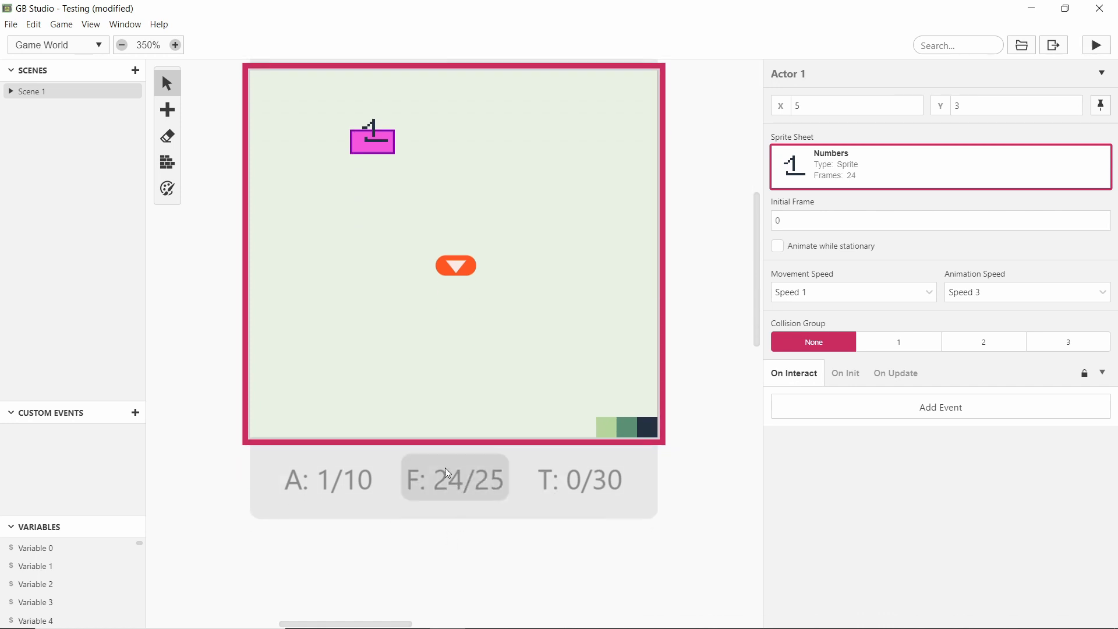
# Set the project's player sprite sheet to Numbers (24 Frames)
pyautogui.click(467, 291)
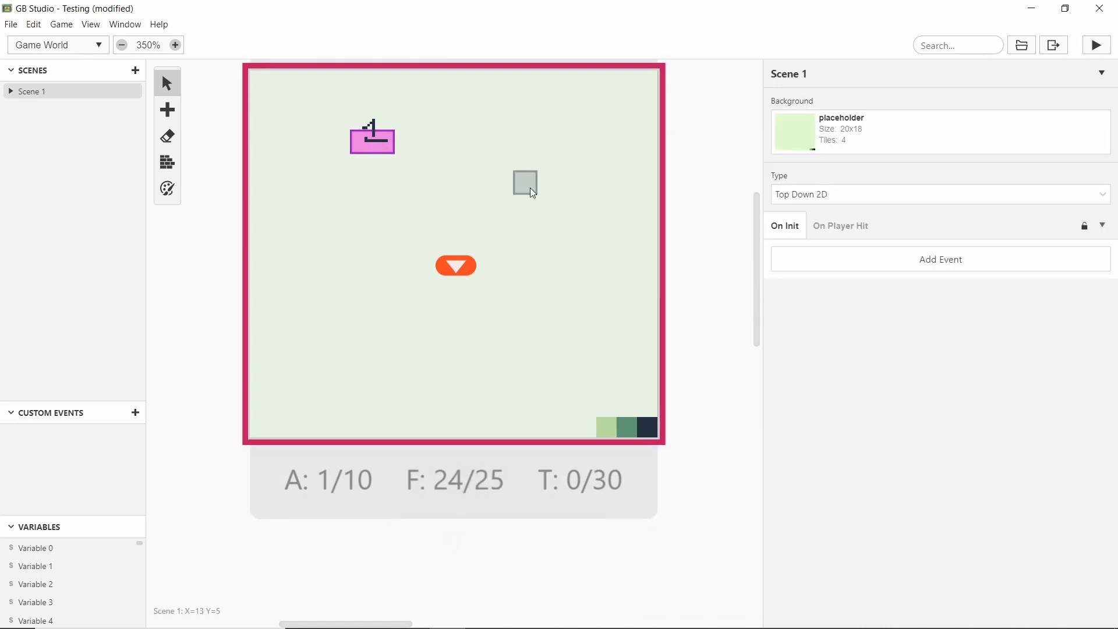
pyautogui.click(671, 275)
pyautogui.click(847, 227)
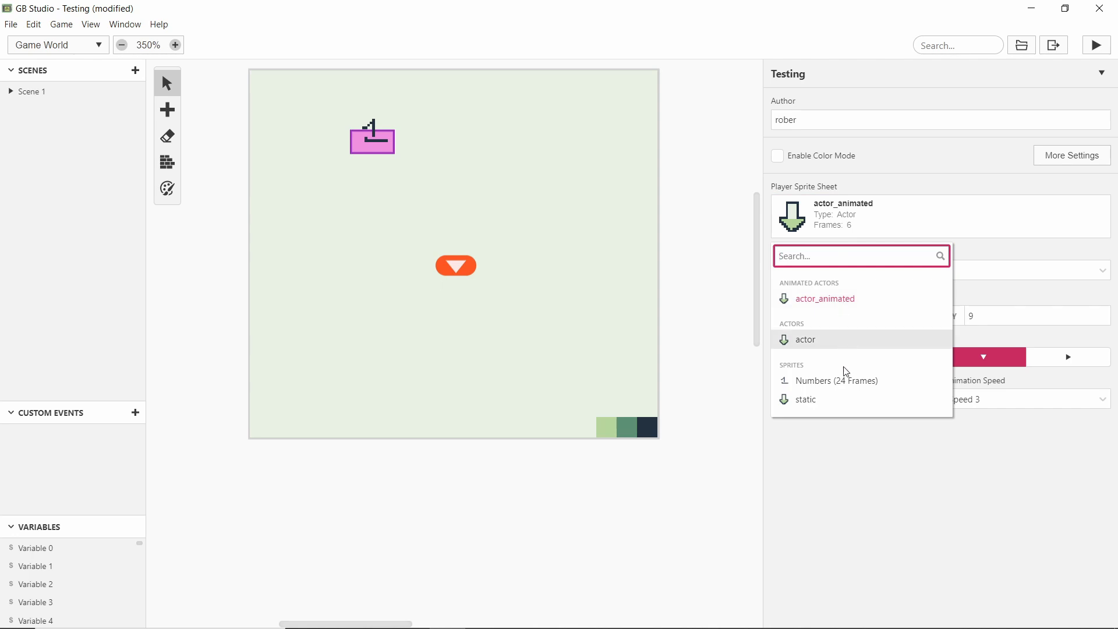
pyautogui.click(815, 381)
pyautogui.click(587, 302)
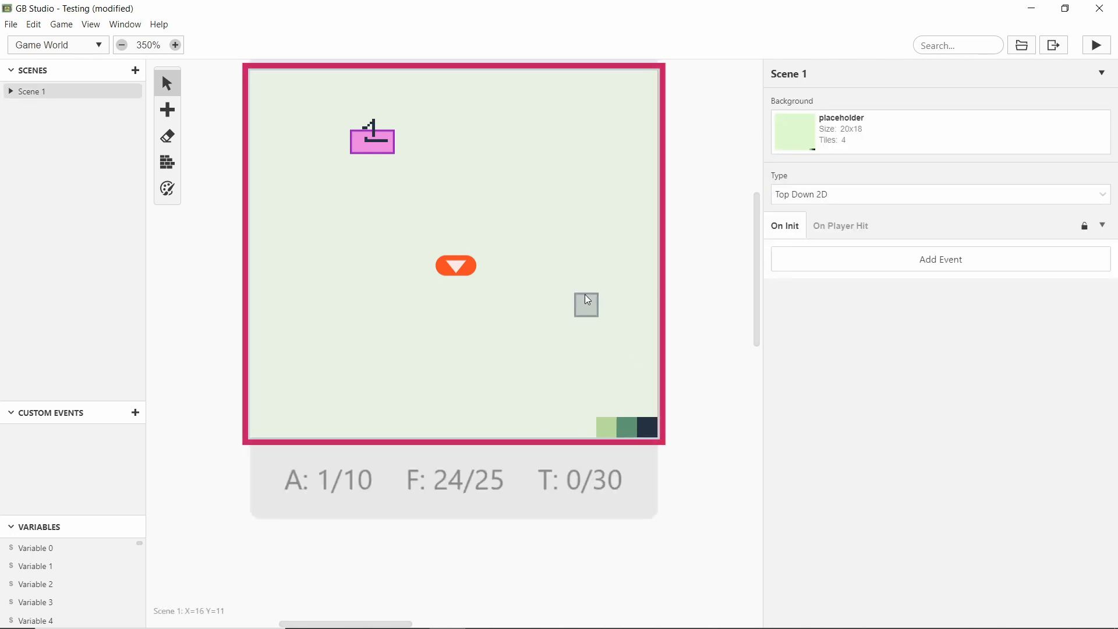
# Add a second actor with the Numbers sprite to Scene 1 and place it at X 12, Y 3
pyautogui.click(390, 151)
pyautogui.press('a')
pyautogui.click(576, 162)
pyautogui.moveTo(576, 161); pyautogui.dragTo(514, 137)
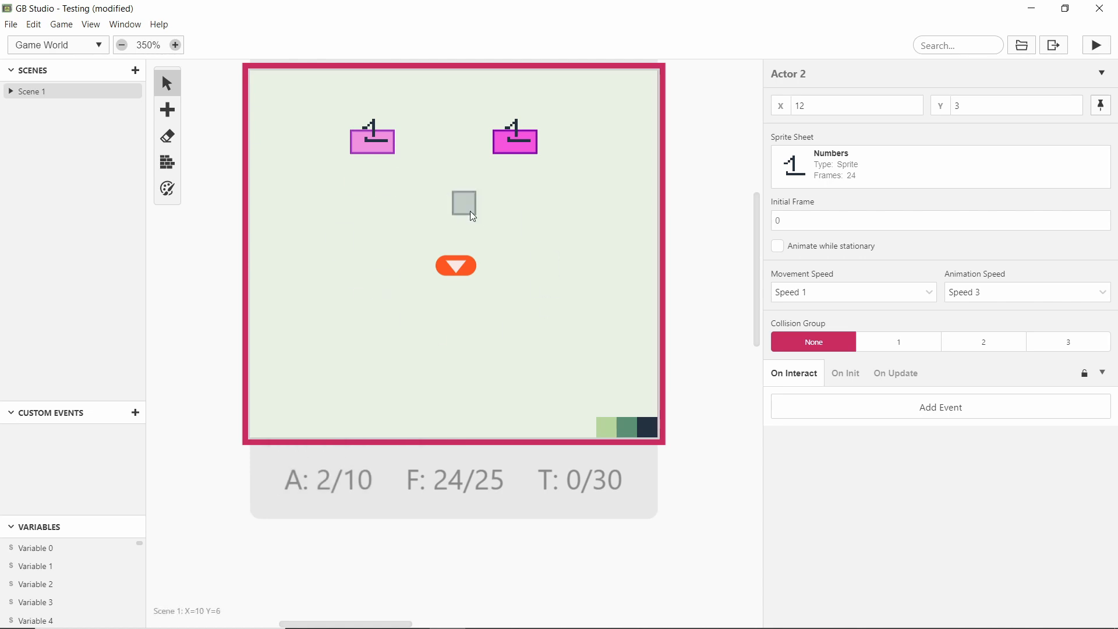
pyautogui.scroll(4, 442, 210)
pyautogui.scroll(-4, 500, 327)
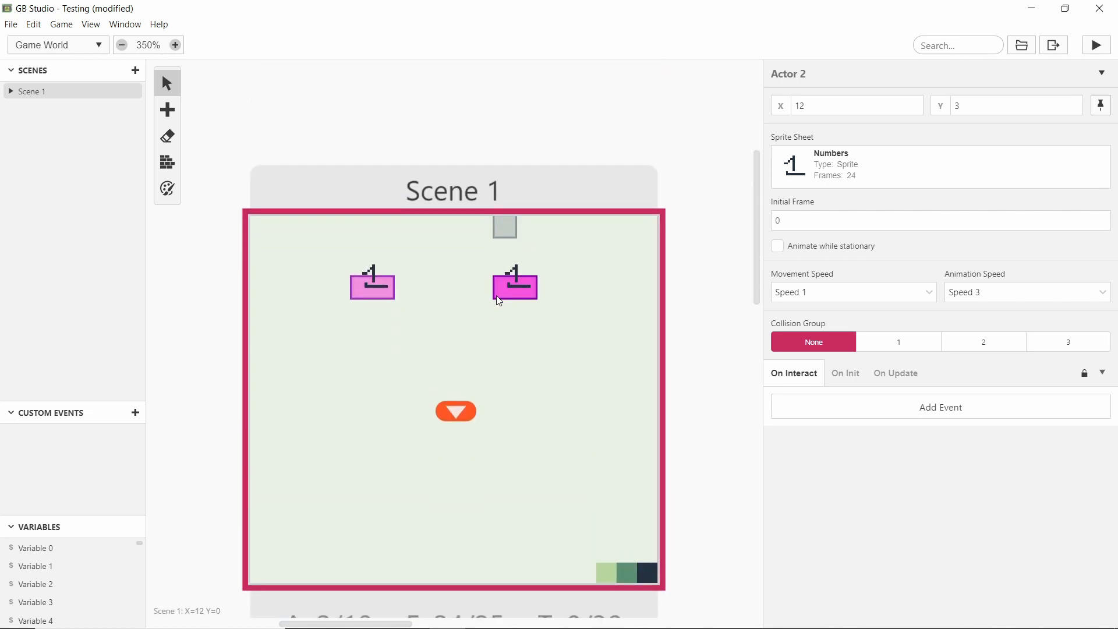
pyautogui.scroll(4, 461, 287)
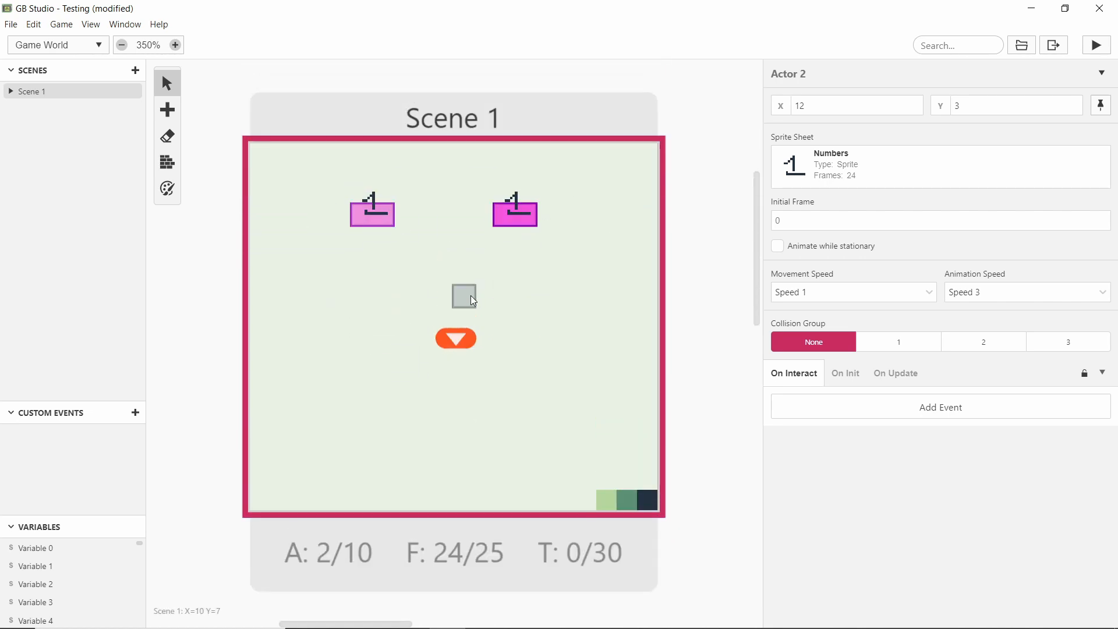
# Delete the second actor at X 12, Y 3 from Scene 1
pyautogui.click(365, 271)
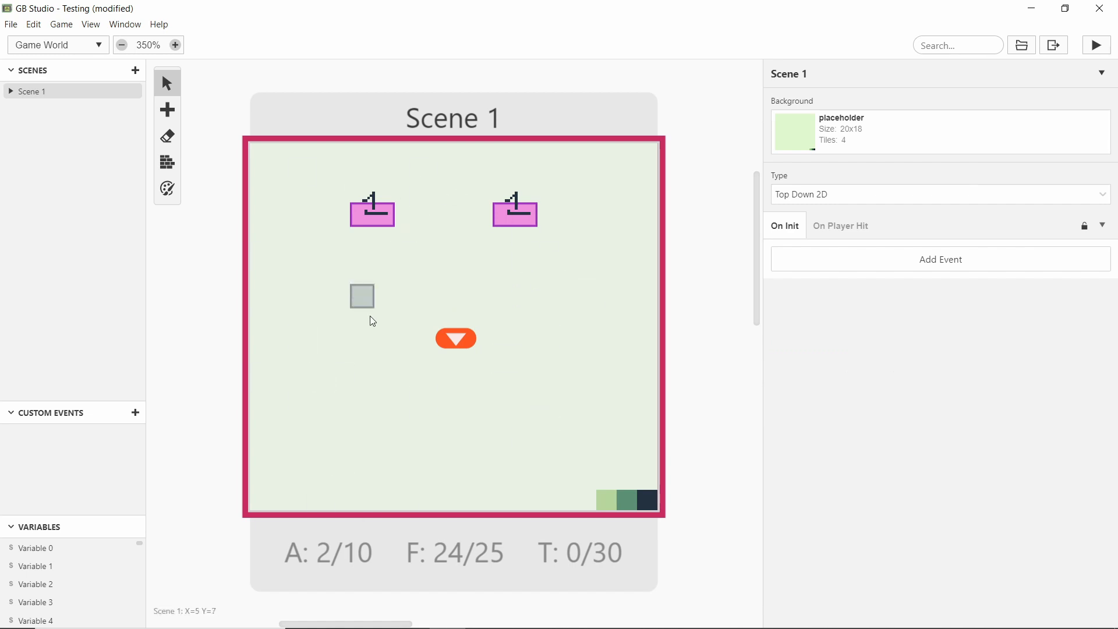
pyautogui.click(527, 223)
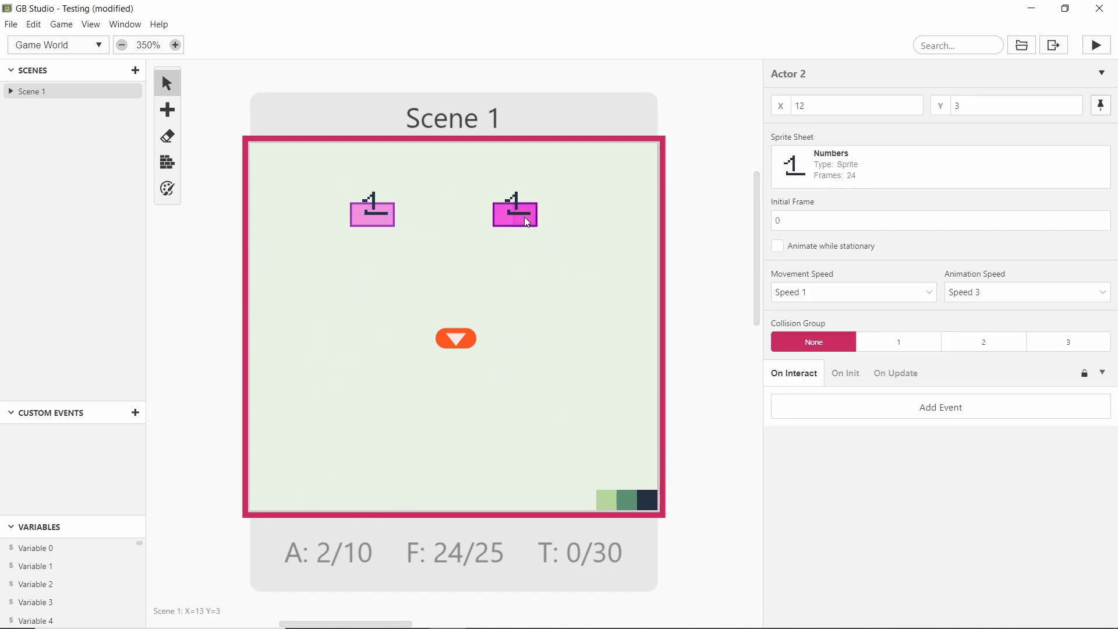
pyautogui.press('Delete')
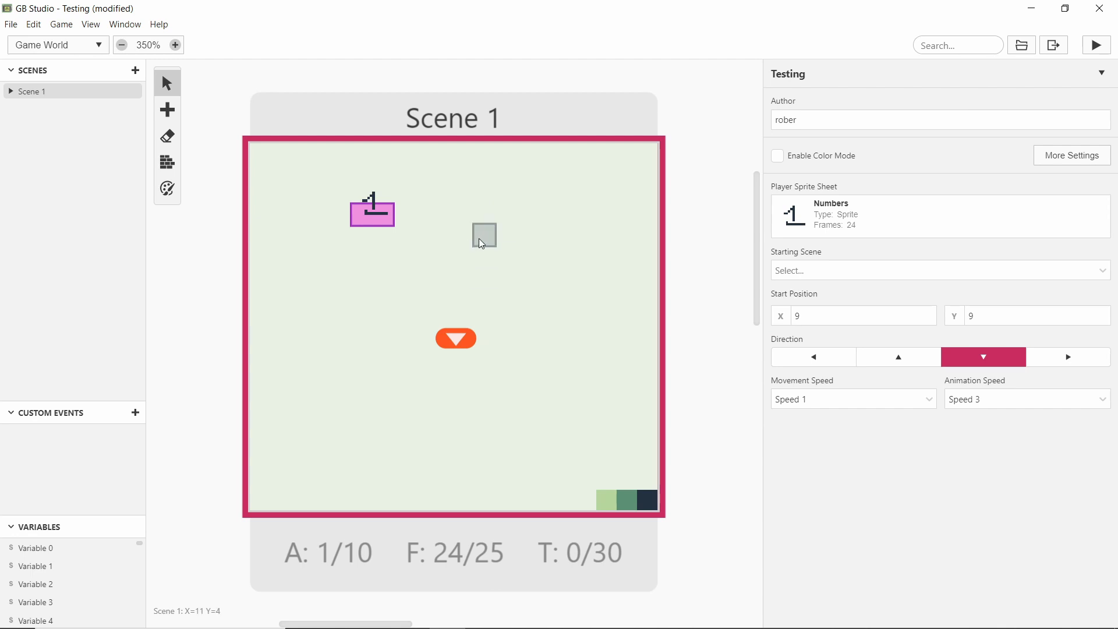
# Add a Switch event to Actor 1's On Interact script
pyautogui.click(402, 214)
pyautogui.moveTo(373, 213)
pyautogui.mouseDown()
pyautogui.moveTo(425, 277)
pyautogui.moveTo(375, 217)
pyautogui.mouseUp()
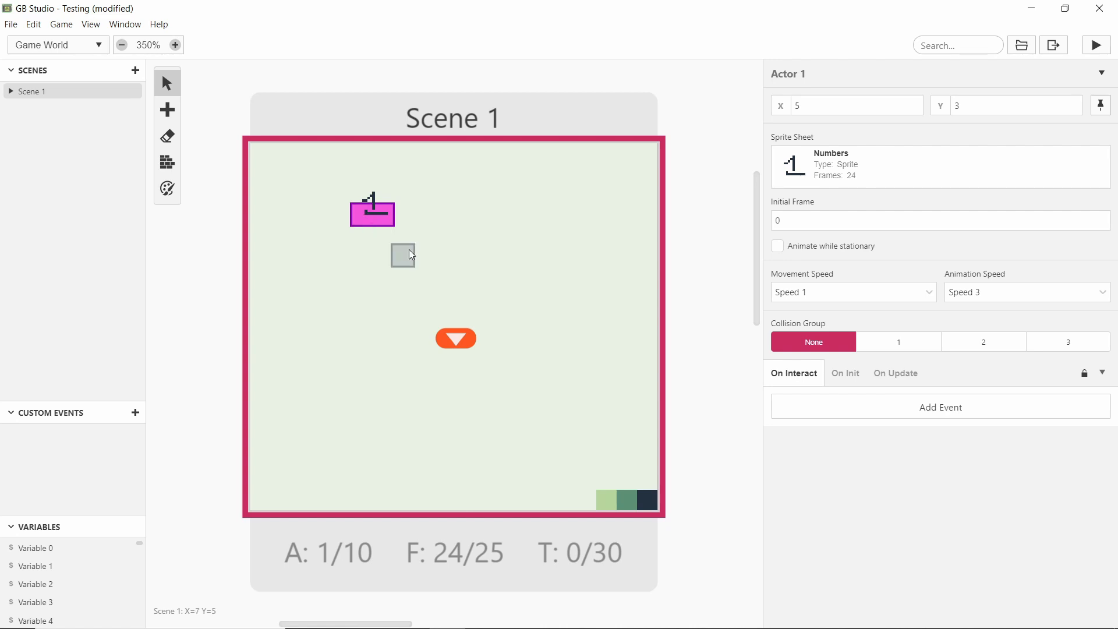
pyautogui.click(854, 377)
pyautogui.click(813, 378)
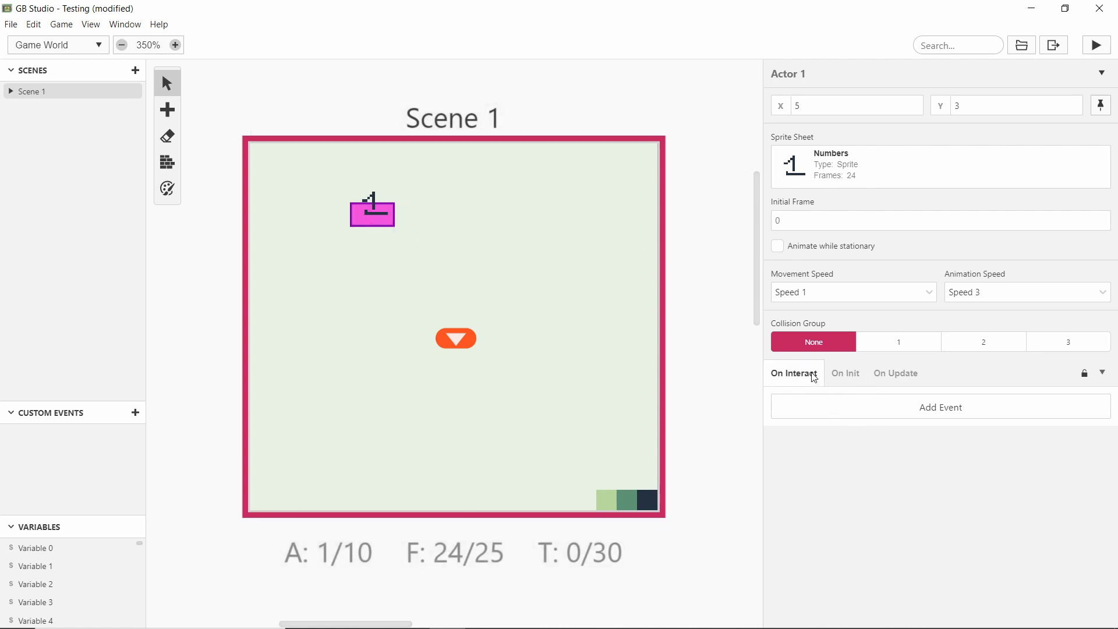
pyautogui.click(842, 407)
pyautogui.write('swi')
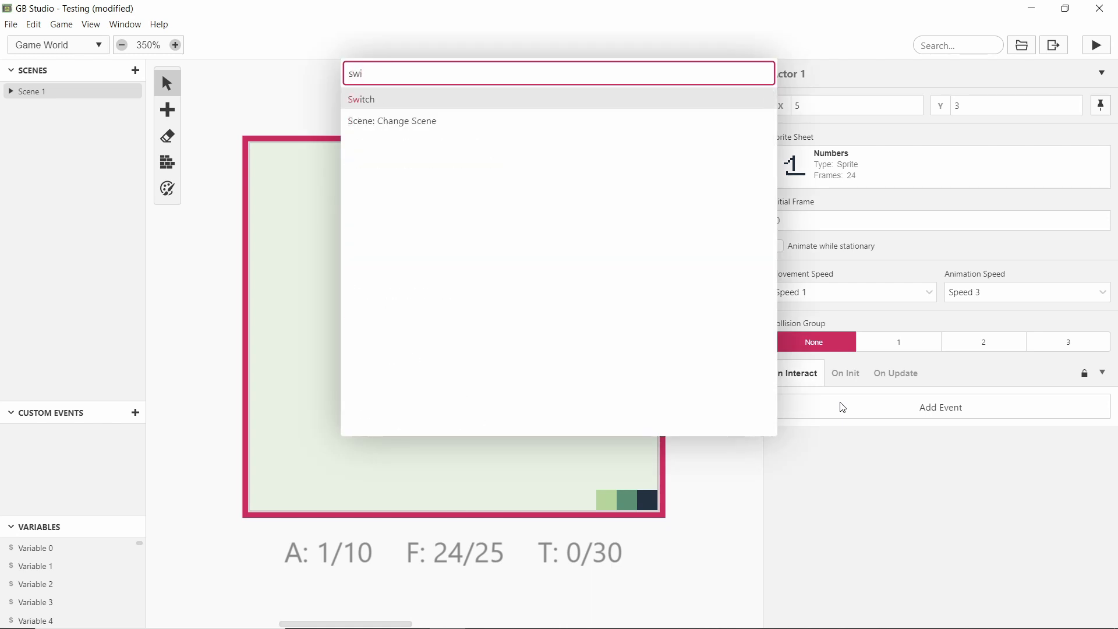
pyautogui.press('Return')
# Set the Switch event's number of options to 16 and look through its branches
pyautogui.scroll(-4, 842, 407)
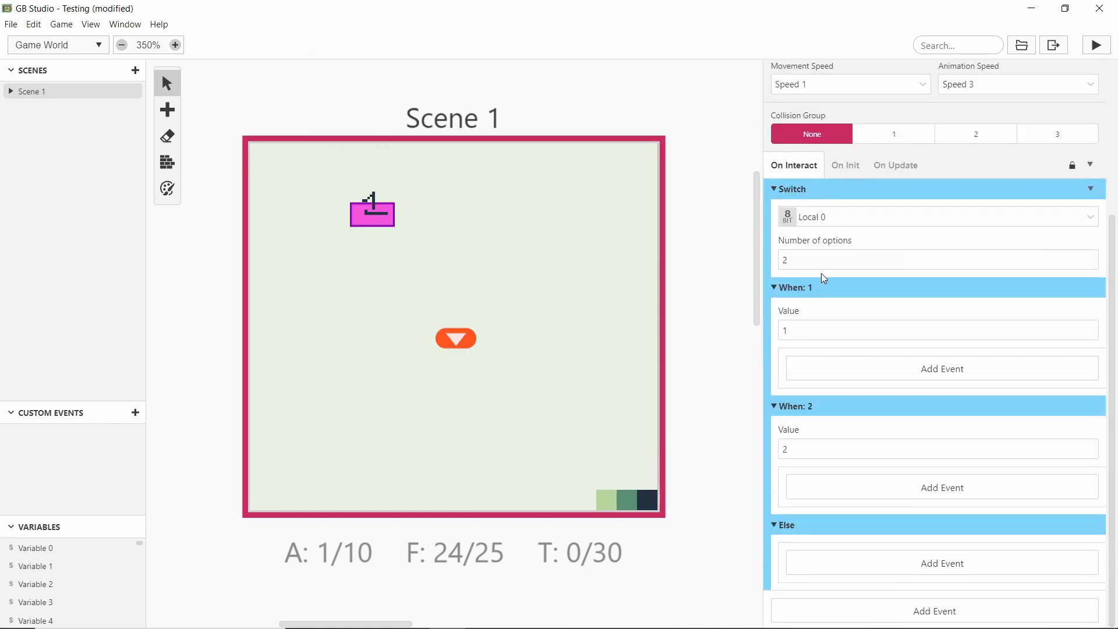
pyautogui.click(1090, 259)
pyautogui.click(1090, 259)
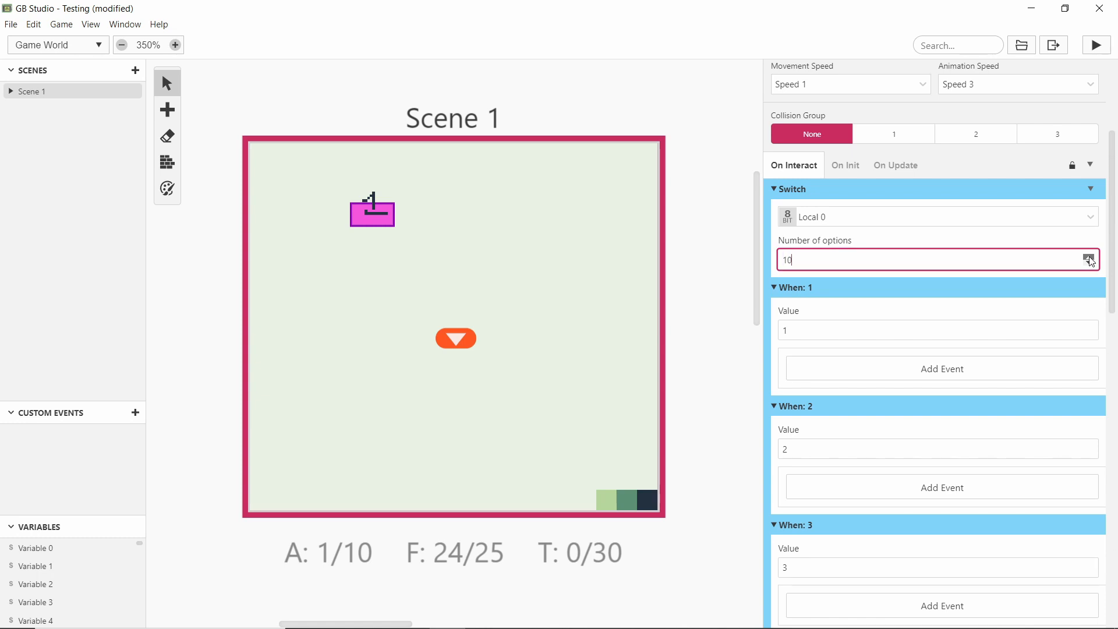
pyautogui.scroll(-20, 980, 274)
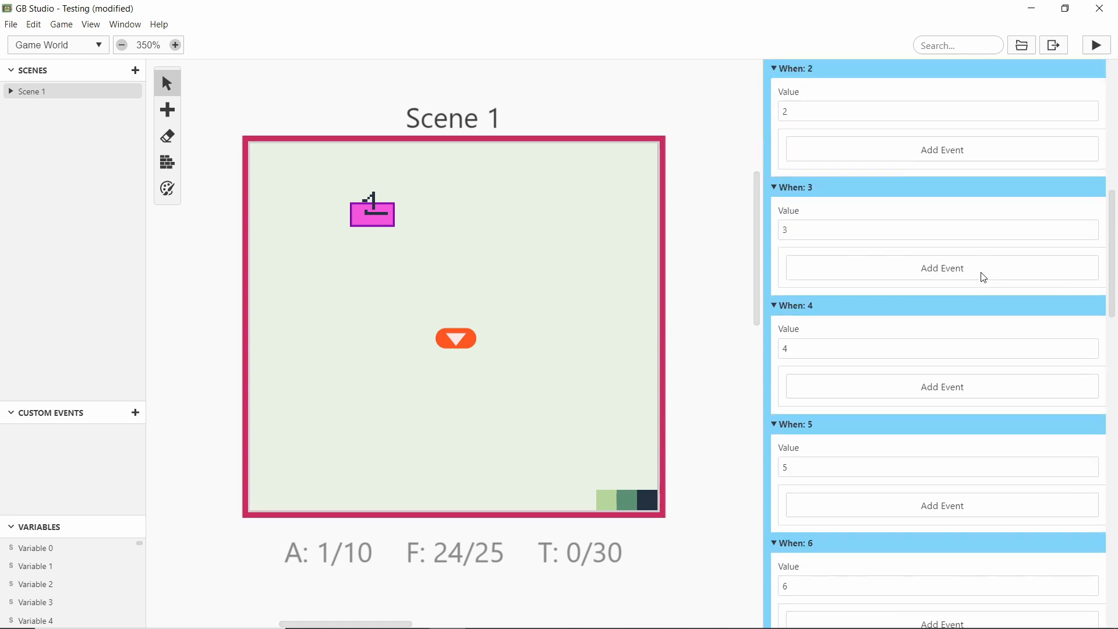
pyautogui.scroll(-8, 931, 244)
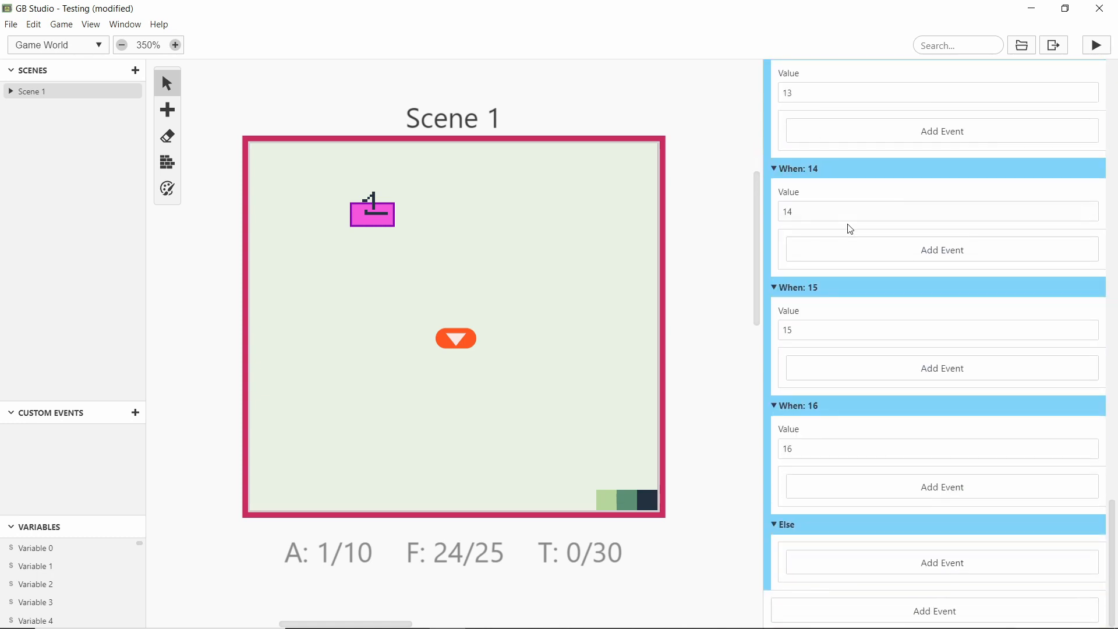
pyautogui.scroll(13, 924, 267)
pyautogui.scroll(20, 926, 268)
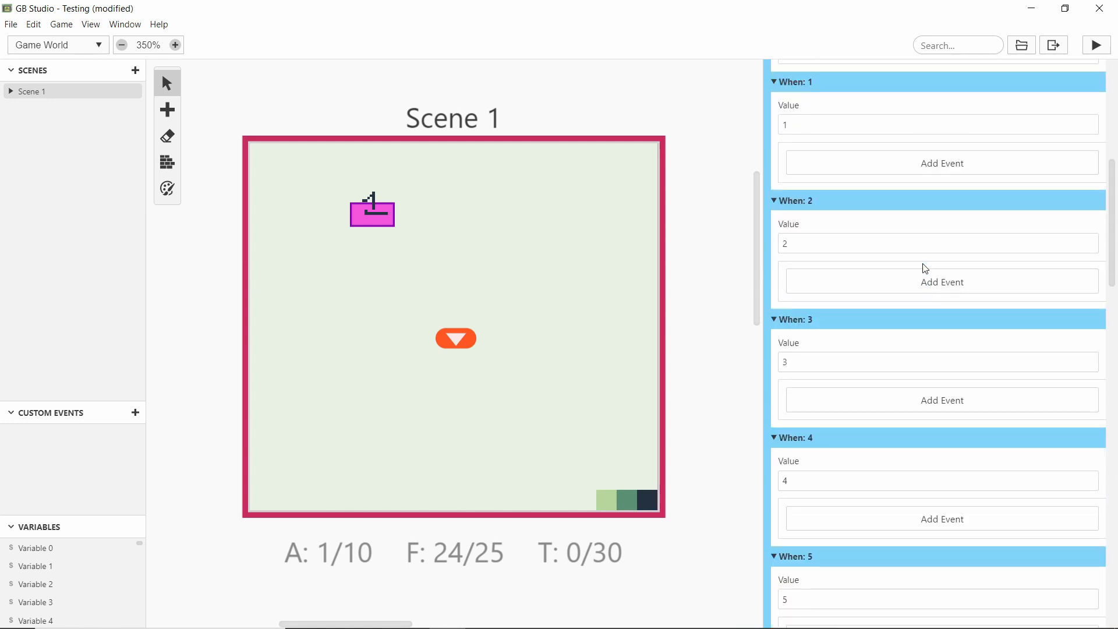
# Copy the 16-option Switch event and paste several copies of it in Actor 1's On Interact script
pyautogui.click(1090, 274)
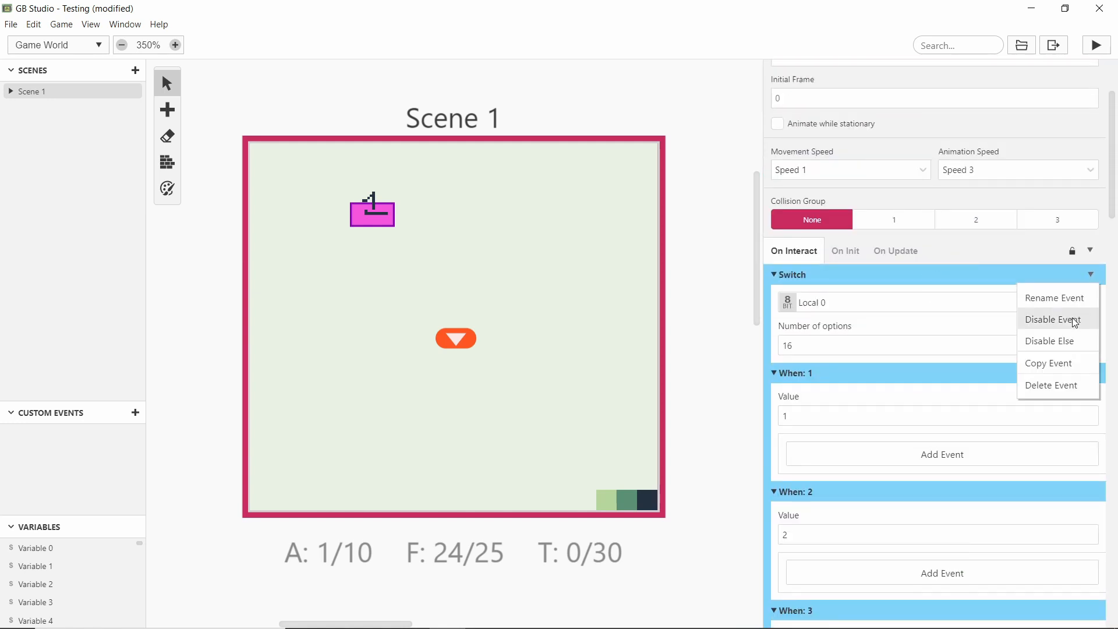
pyautogui.click(990, 361)
pyautogui.scroll(-15, 909, 302)
pyautogui.scroll(-12, 909, 304)
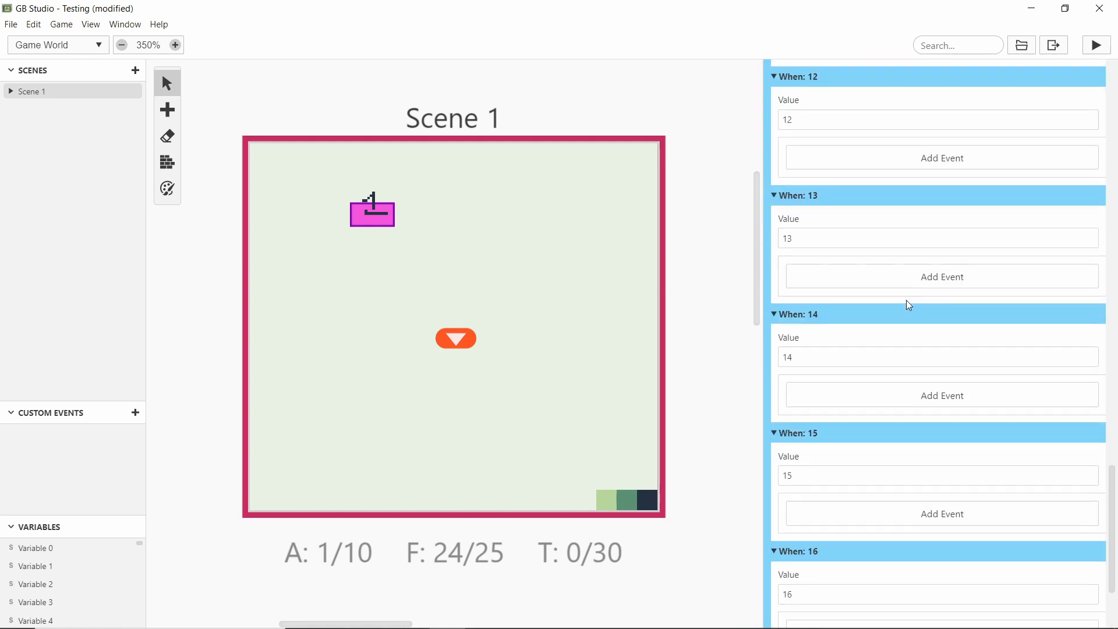
pyautogui.press('alt')
pyautogui.scroll(20, 901, 437)
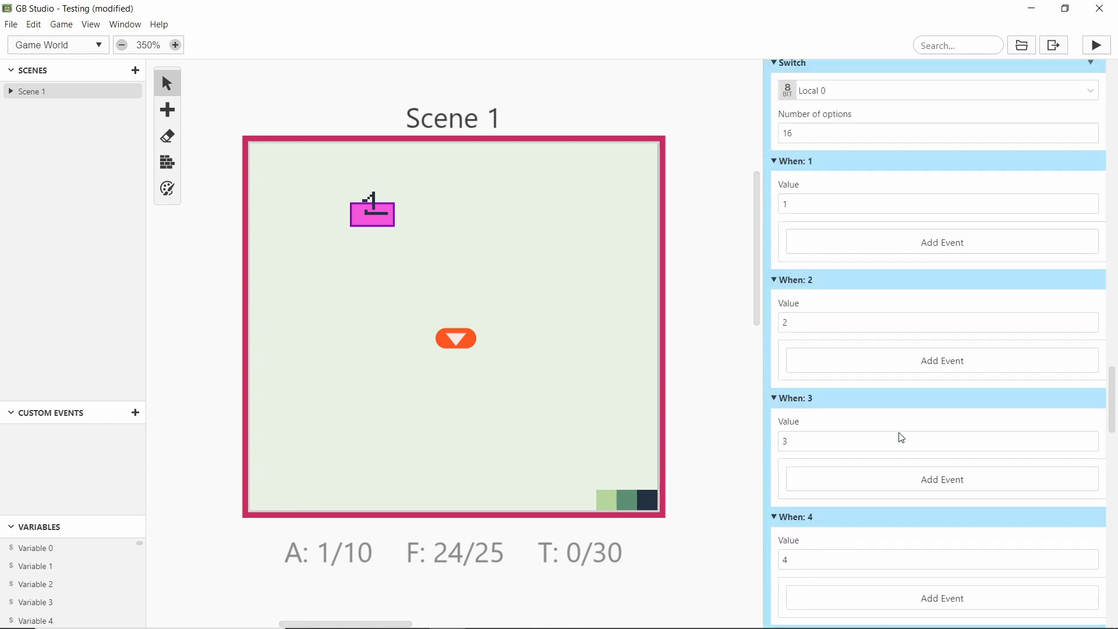
pyautogui.scroll(-10, 901, 436)
pyautogui.press('alt')
pyautogui.scroll(-12, 881, 495)
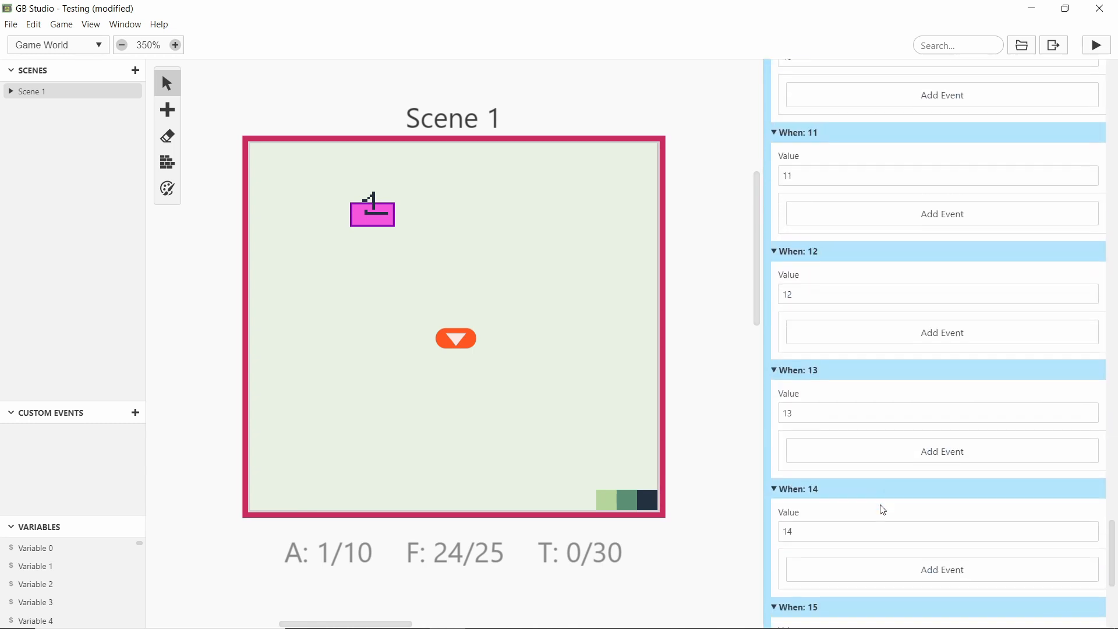
pyautogui.press('alt')
pyautogui.scroll(-20, 901, 455)
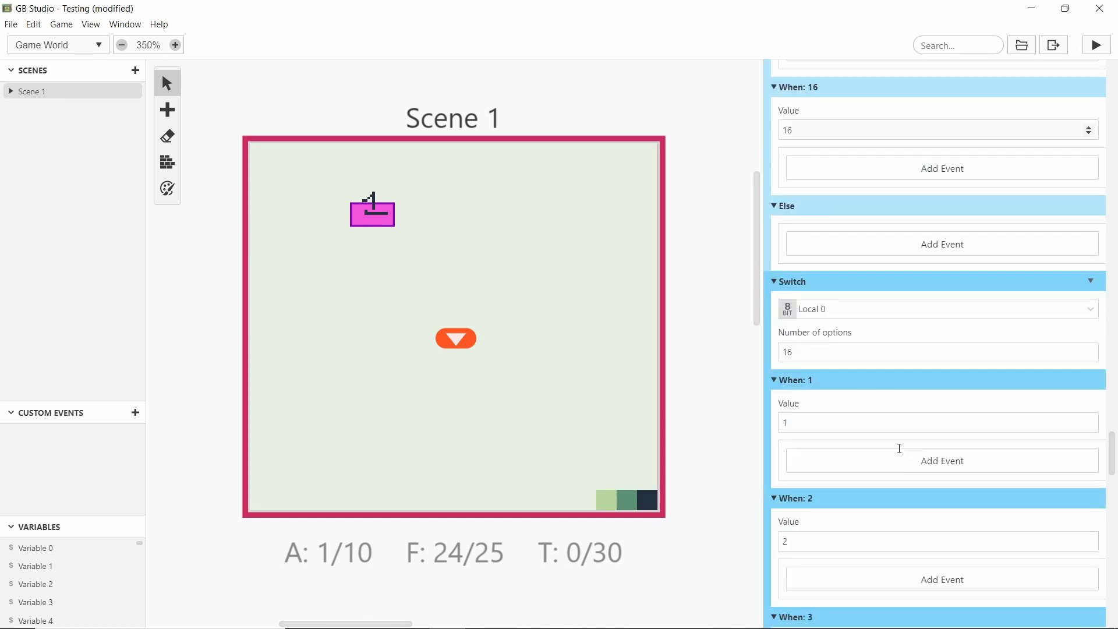
pyautogui.scroll(-6, 889, 543)
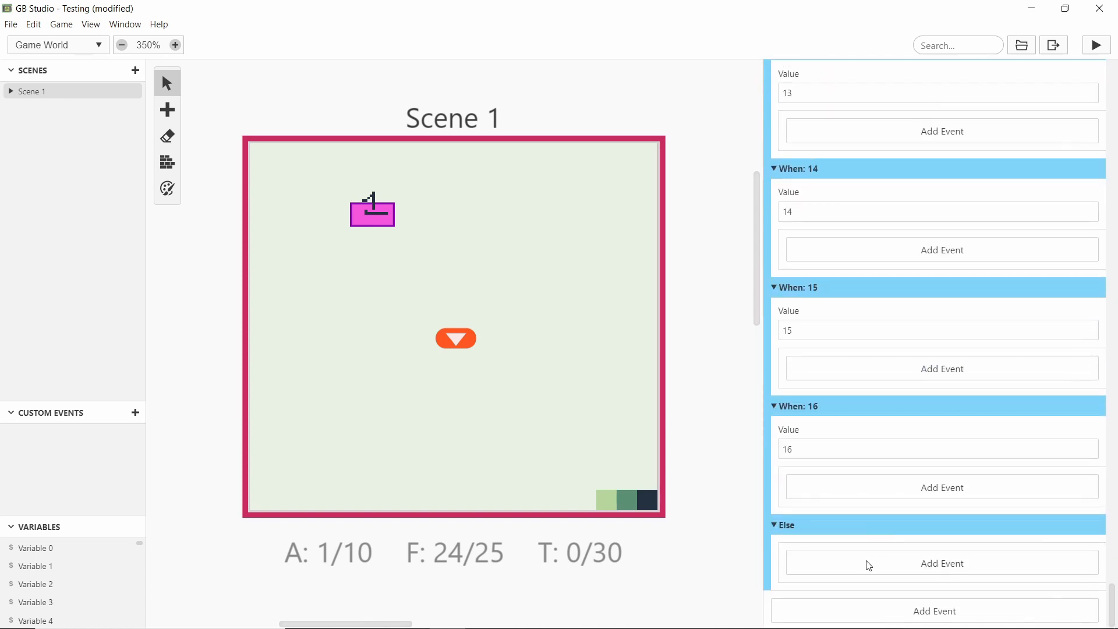
pyautogui.press('alt')
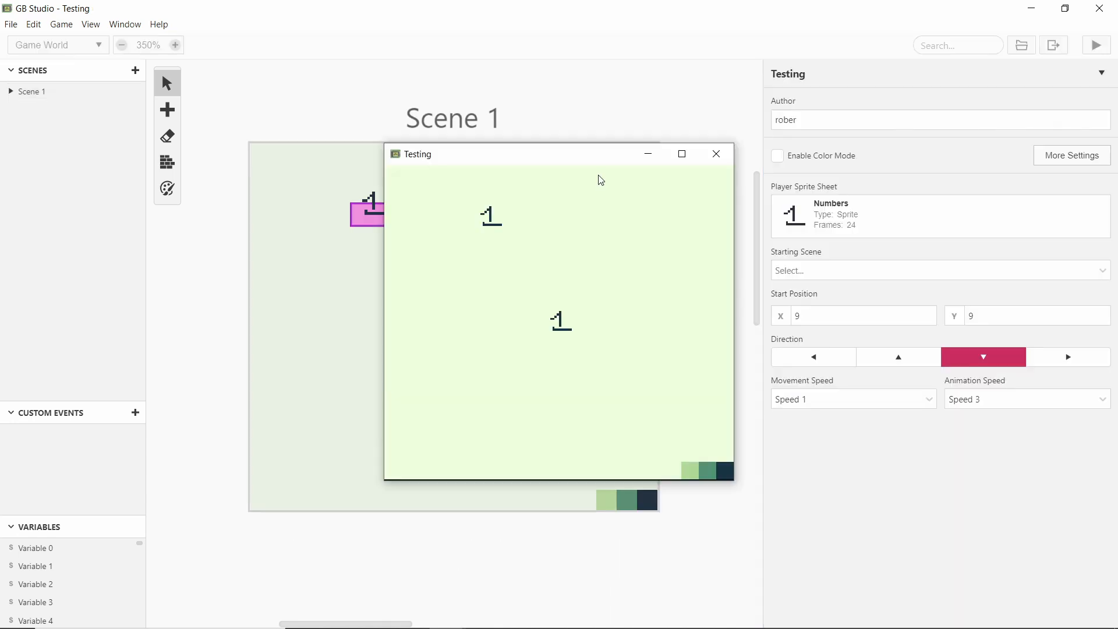
# Check the running game in its preview window, close it and export the game as a ROM
pyautogui.moveTo(599, 157); pyautogui.dragTo(592, 123)
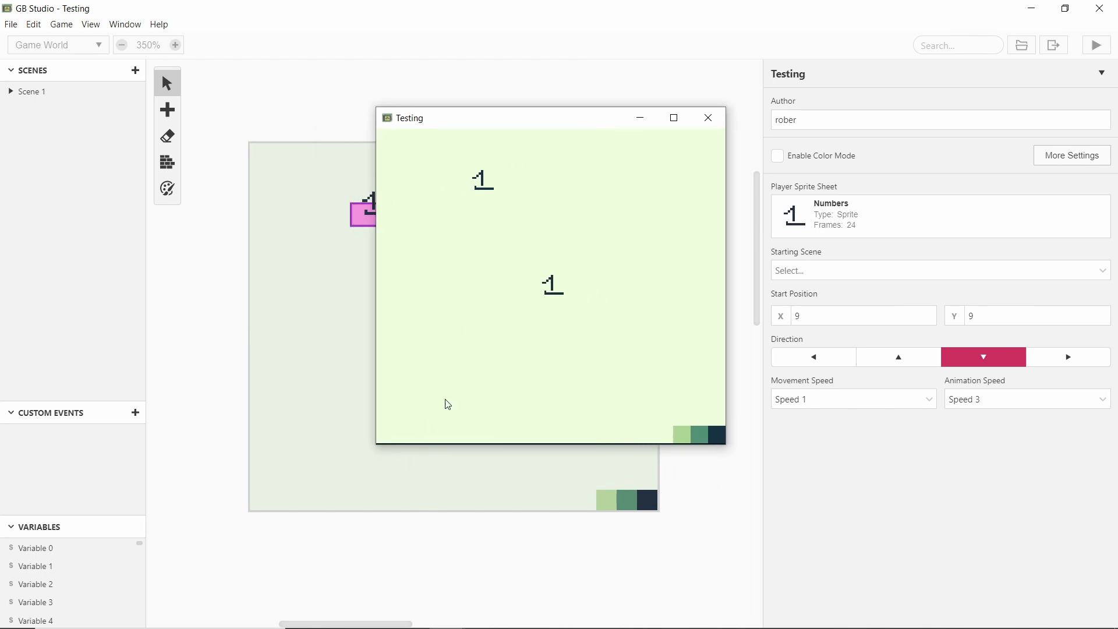
pyautogui.click(344, 117)
pyautogui.click(90, 24)
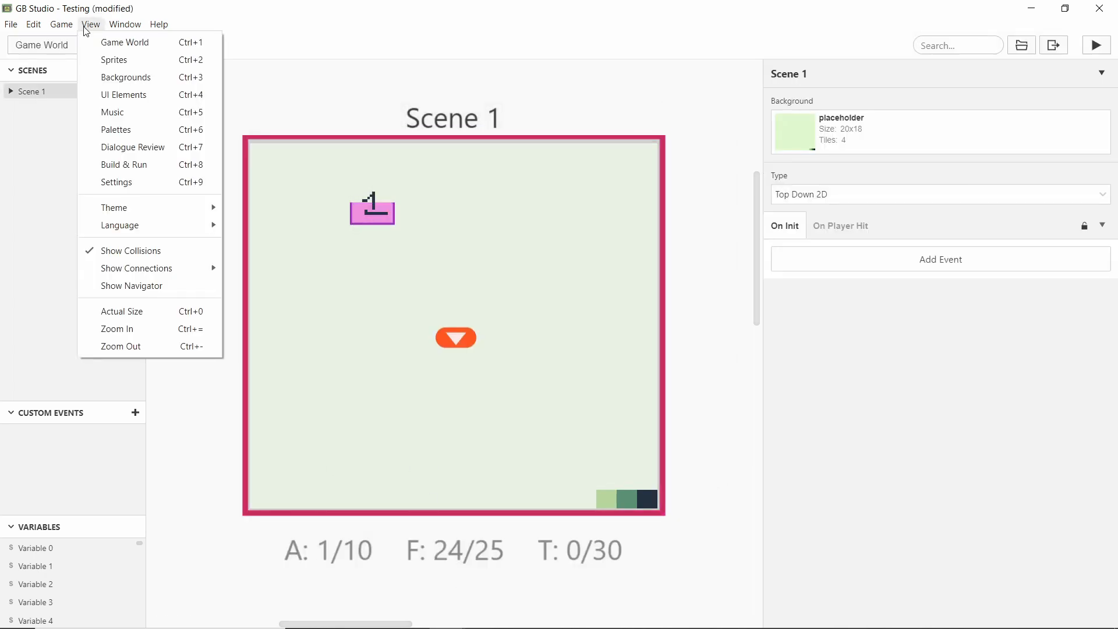
pyautogui.moveTo(62, 25)
pyautogui.moveTo(94, 60)
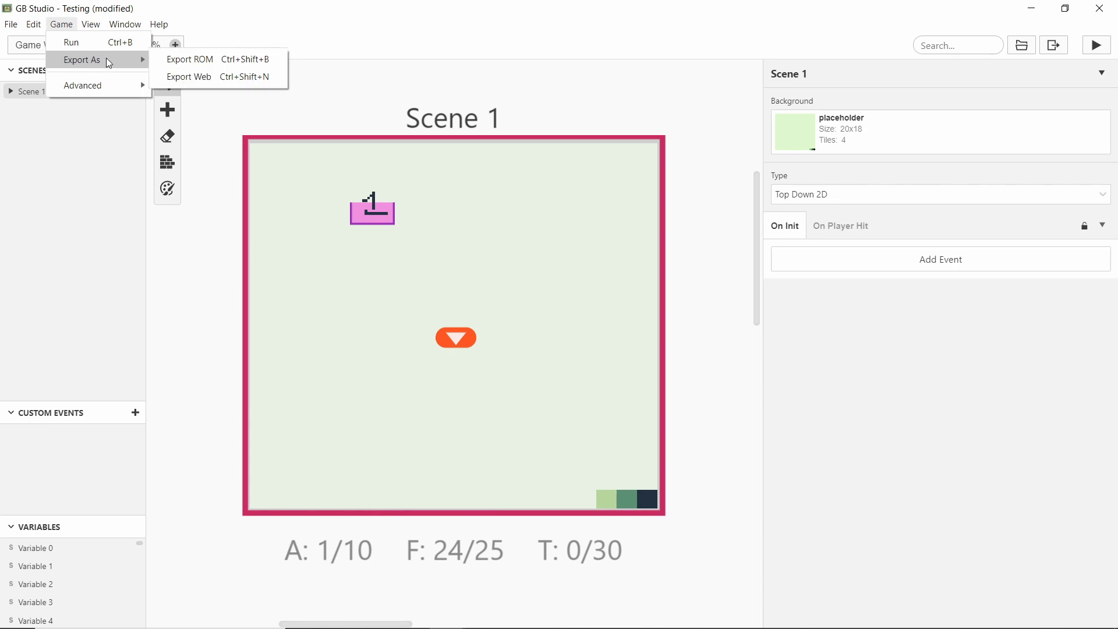
pyautogui.click(208, 60)
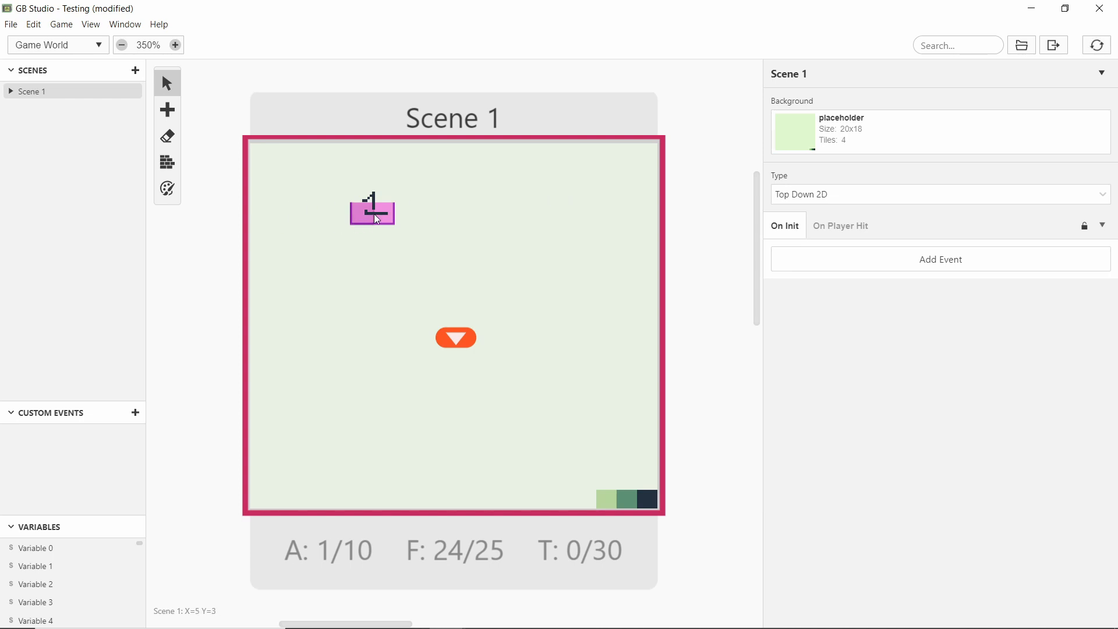
# Check the size of the exported game.gb file in its file properties
pyautogui.moveTo(377, 219); pyautogui.dragTo(398, 240)
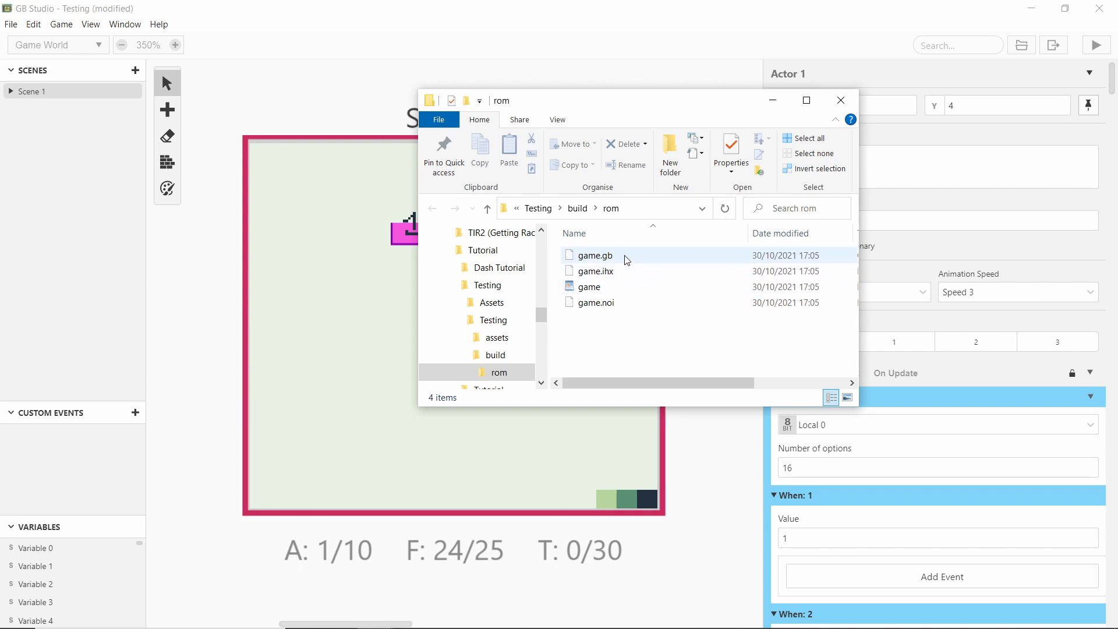
pyautogui.doubleClick(609, 257)
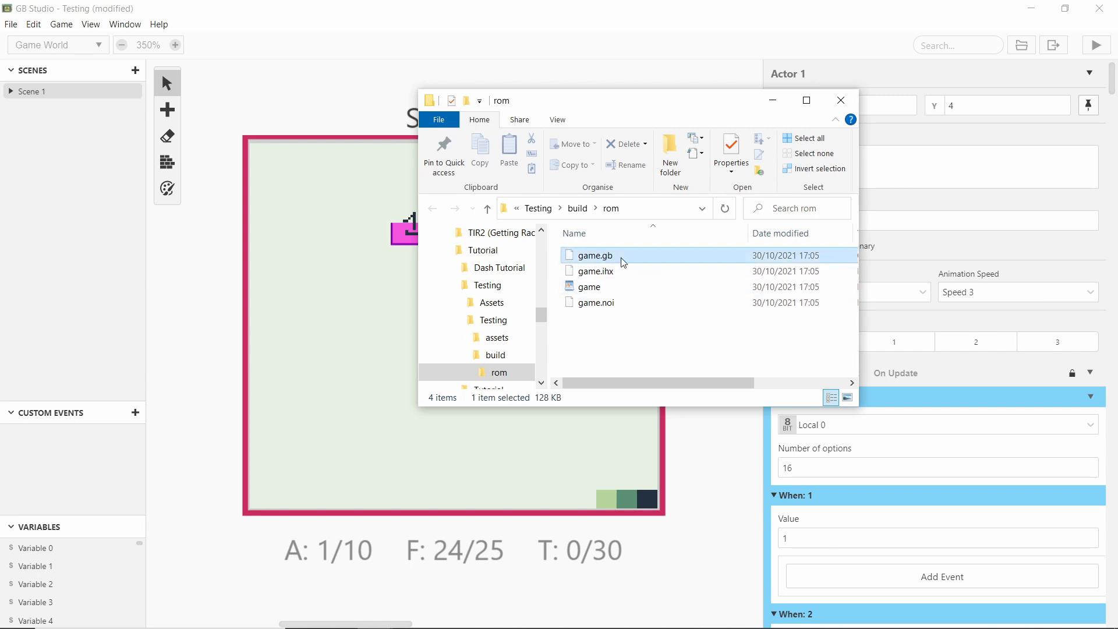
pyautogui.rightClick(616, 257)
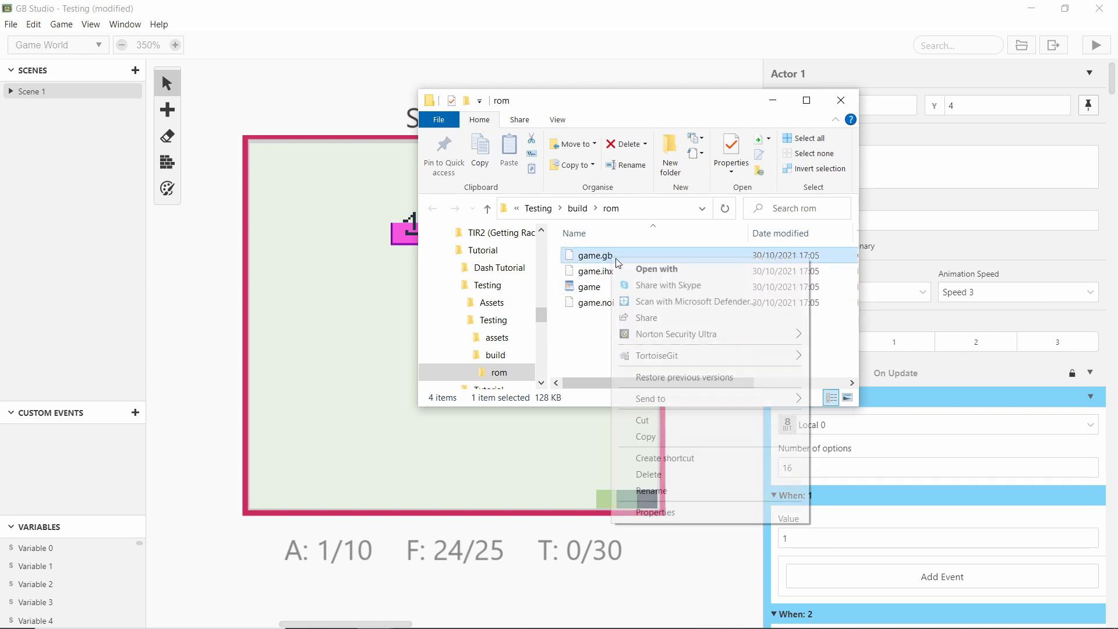
pyautogui.click(701, 512)
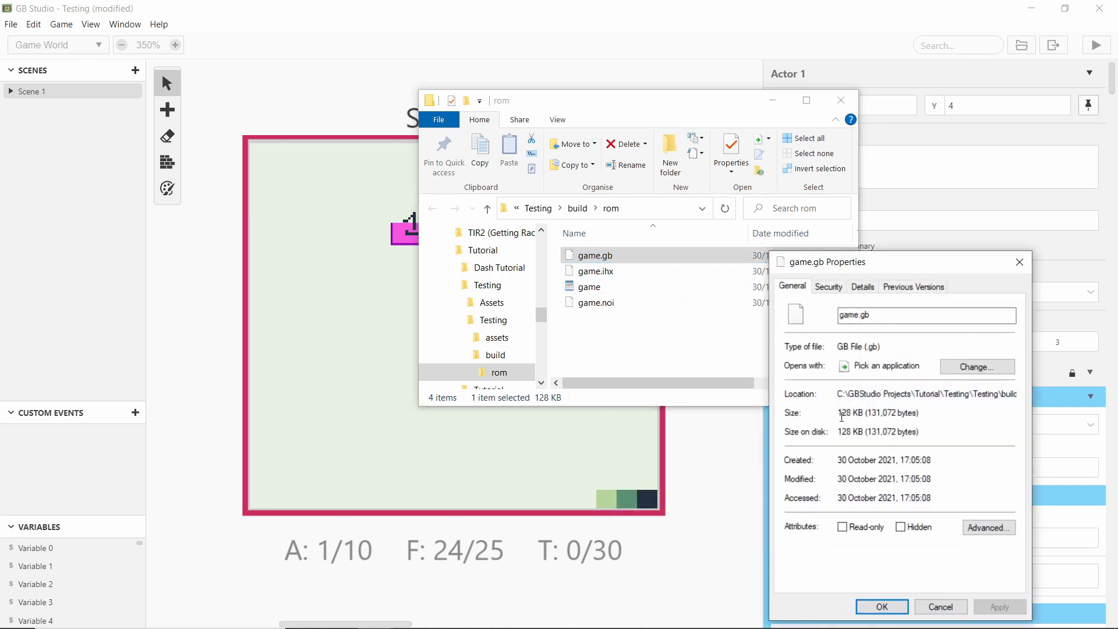
pyautogui.click(882, 607)
# Move Actor 1 back to X 5, Y 3 in Scene 1
pyautogui.click(408, 230)
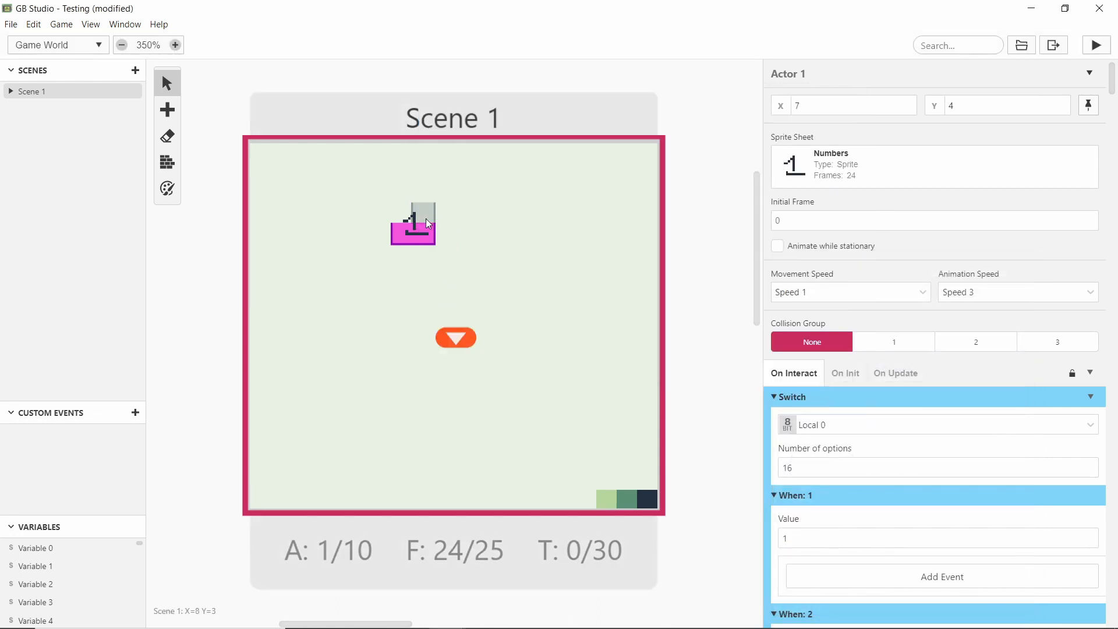
pyautogui.click(429, 263)
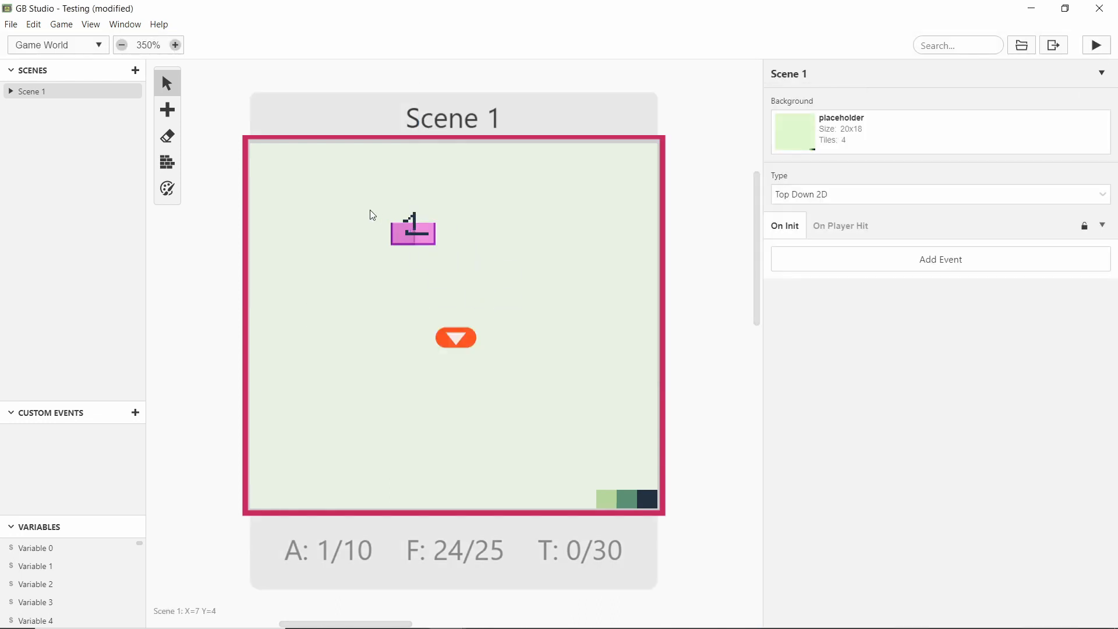
pyautogui.moveTo(410, 230); pyautogui.dragTo(373, 213)
# Look through the pasted 16-option Switch events in Actor 1's On Interact script, collapsing and expanding the first ones
pyautogui.scroll(-4, 831, 367)
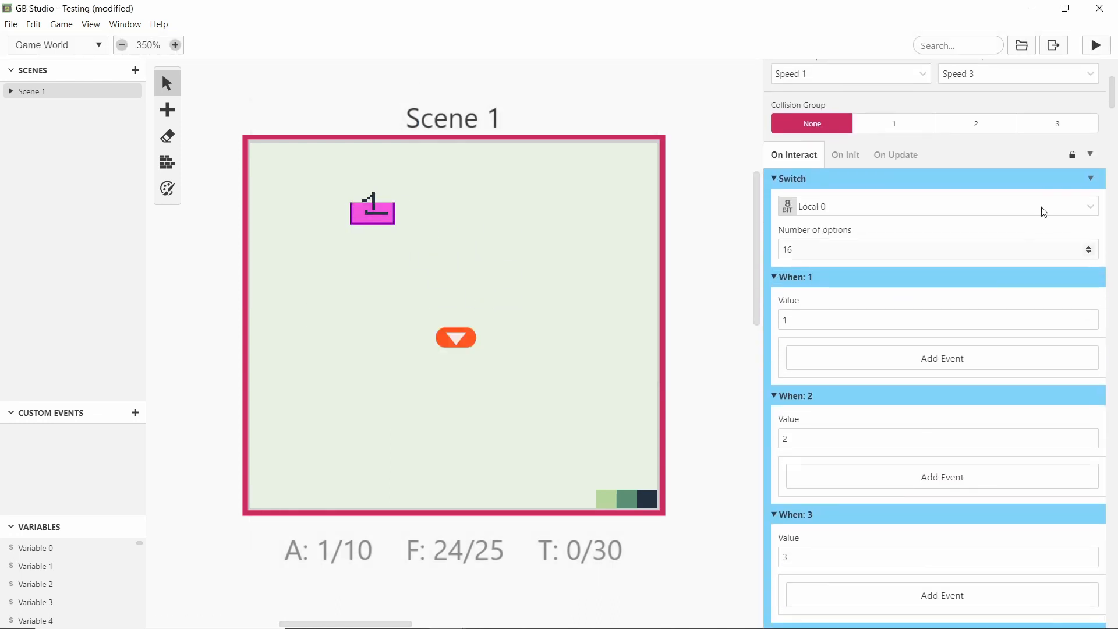
pyautogui.click(1092, 179)
pyautogui.click(990, 267)
pyautogui.scroll(-10, 983, 256)
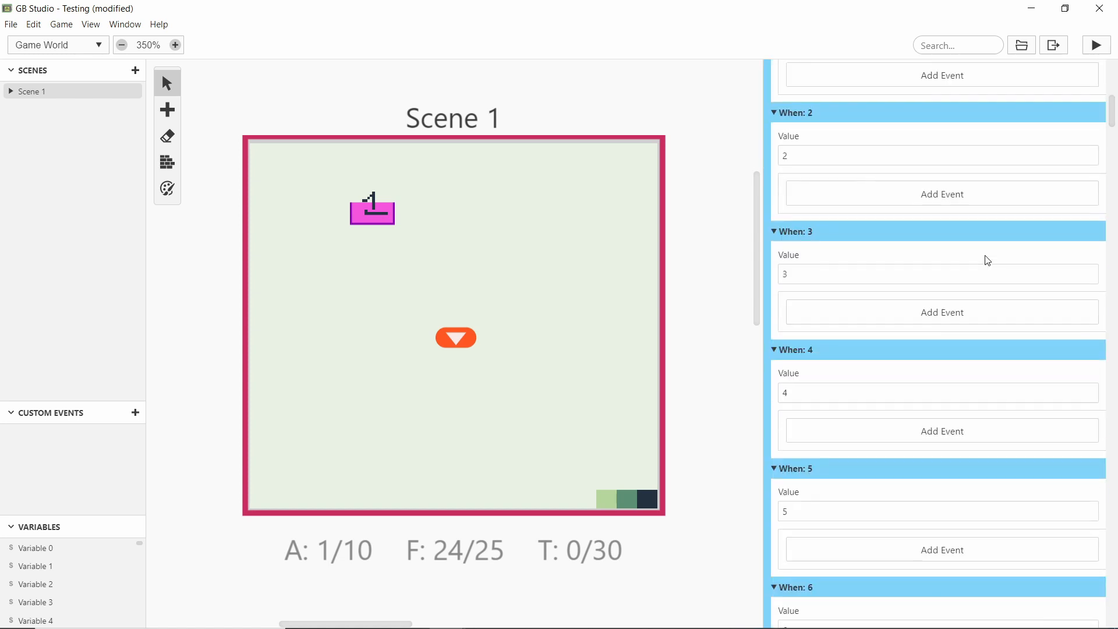
pyautogui.scroll(-15, 982, 270)
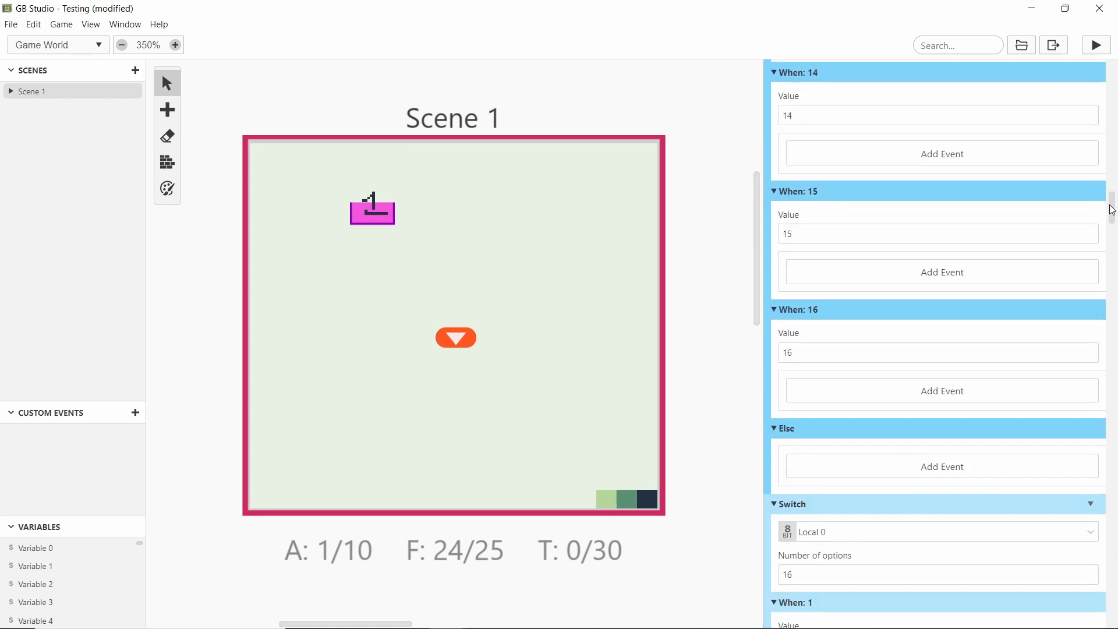
pyautogui.moveTo(1113, 207); pyautogui.dragTo(1109, 84)
pyautogui.click(875, 401)
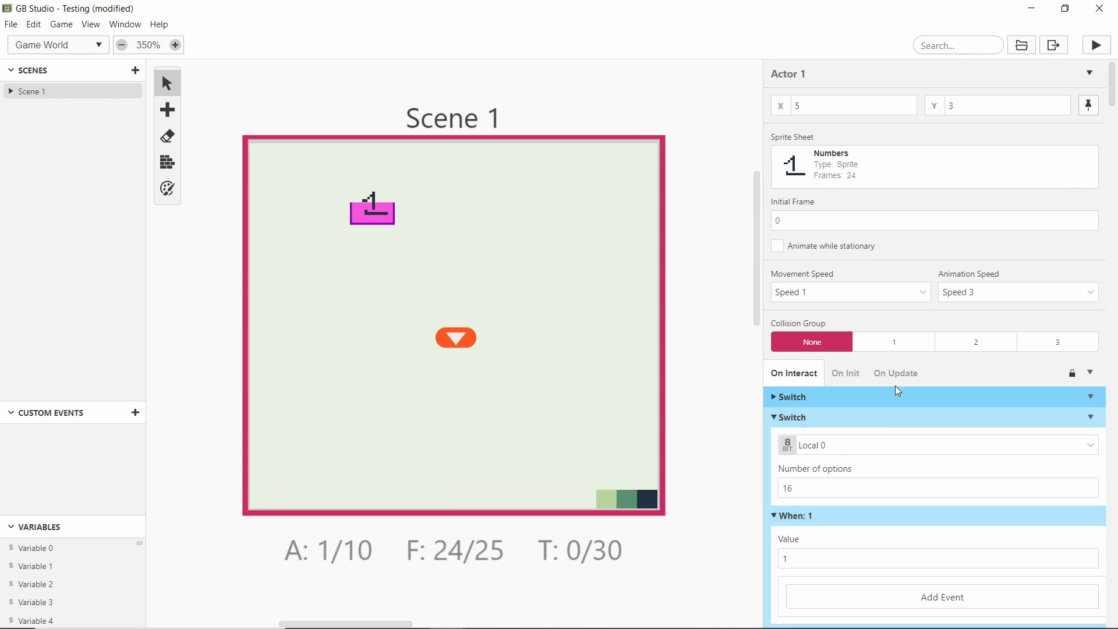
pyautogui.click(879, 411)
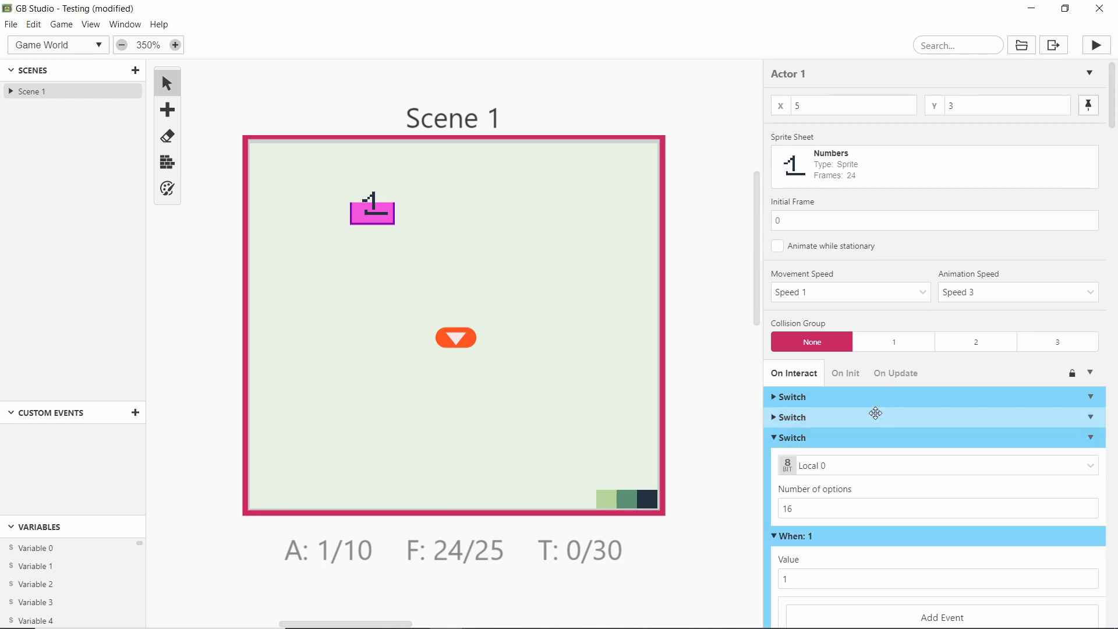
pyautogui.moveTo(876, 413); pyautogui.dragTo(848, 399)
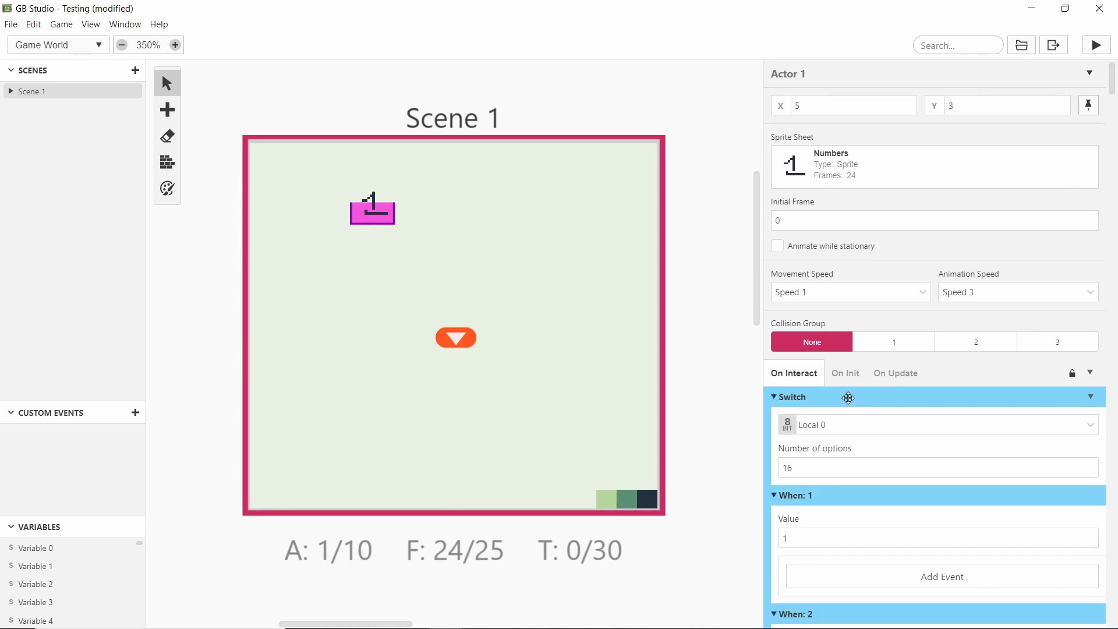
pyautogui.moveTo(1113, 91); pyautogui.dragTo(1115, 543)
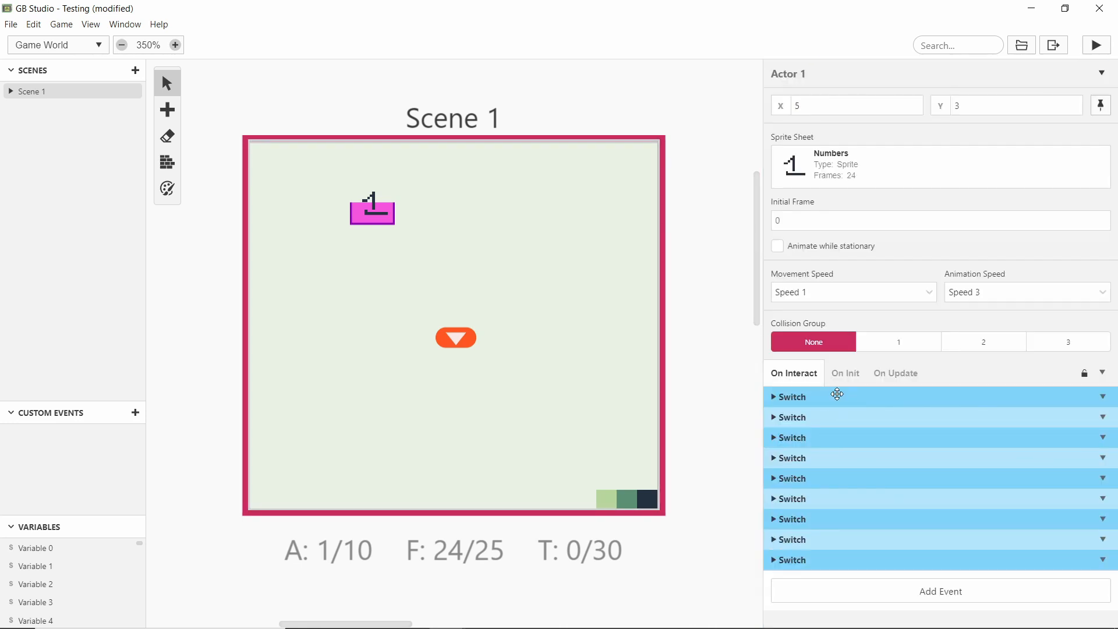
# Expand the first Switch event in Actor 1's On Interact script and examine the Switch events nested in its When 1 branch
pyautogui.click(847, 390)
pyautogui.scroll(-7, 874, 380)
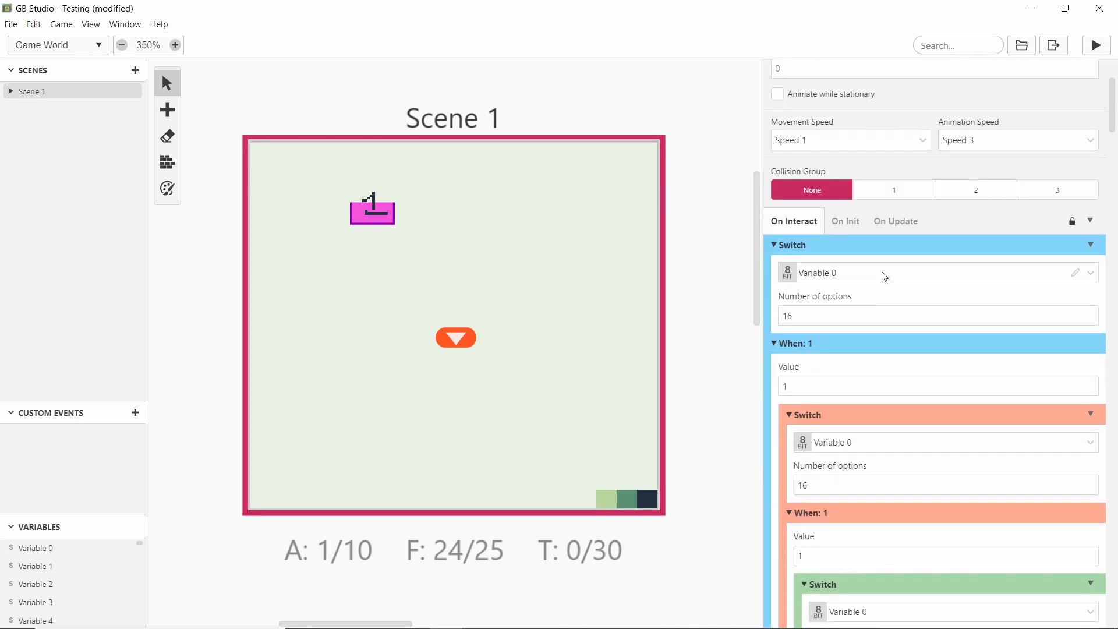
pyautogui.scroll(5, 850, 250)
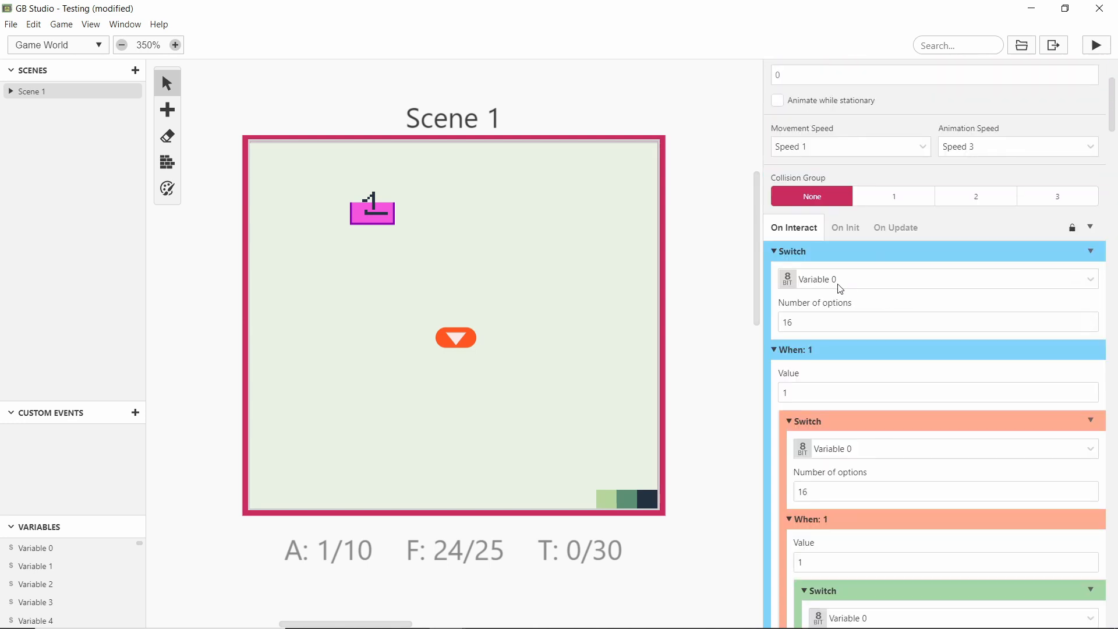
pyautogui.click(854, 251)
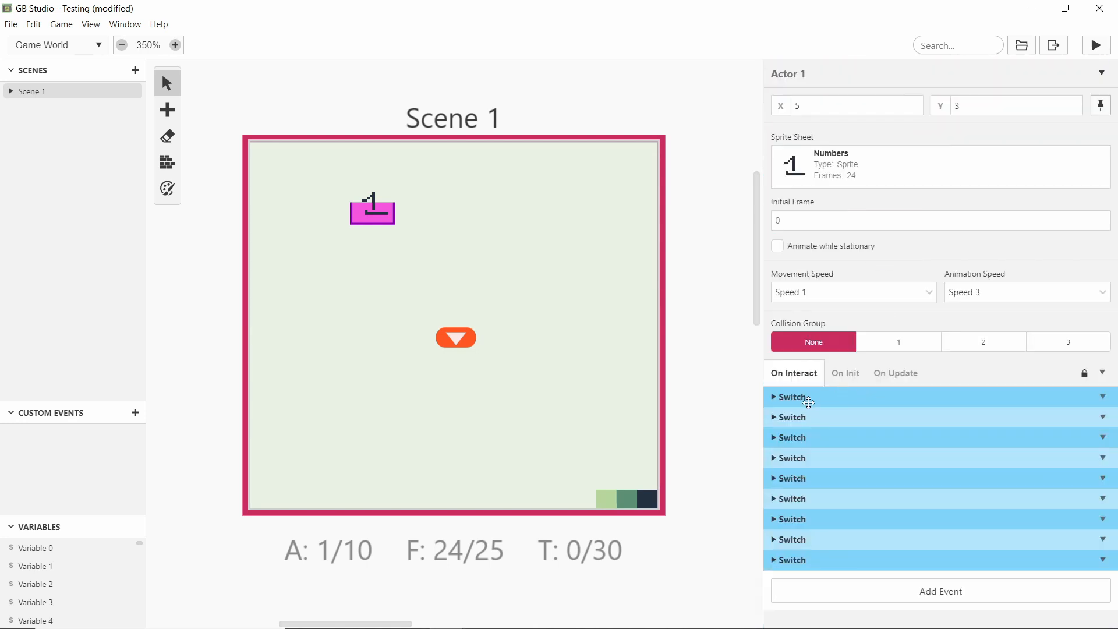
pyautogui.click(846, 399)
pyautogui.scroll(-6, 836, 408)
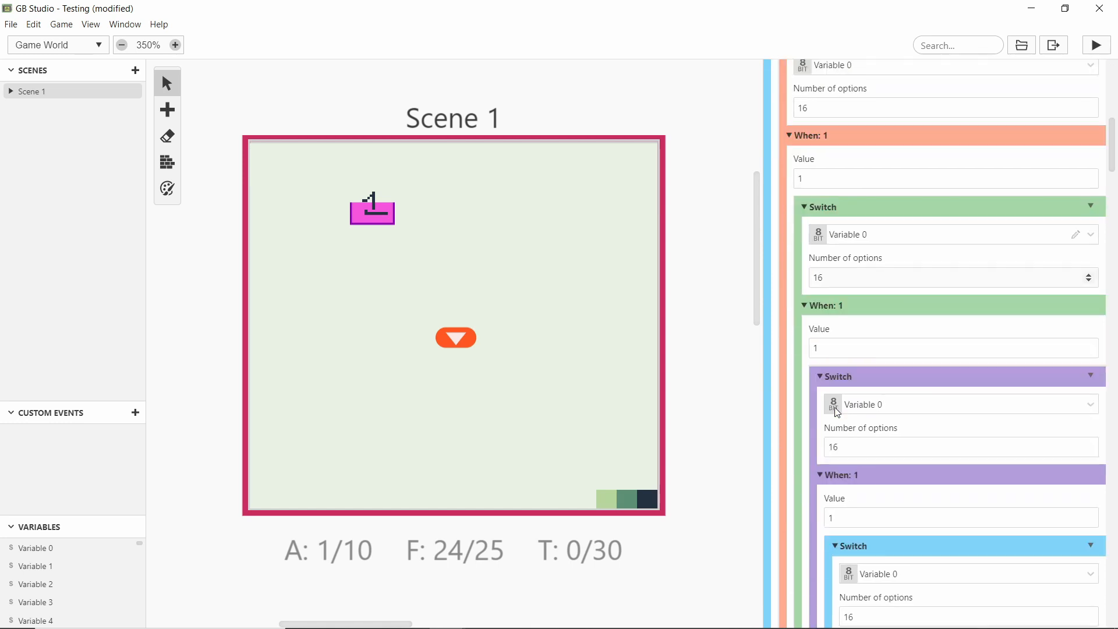
pyautogui.scroll(4, 837, 413)
# Check the contents of the Switch event's When 3 branch, and collapse the branches and the whole event
pyautogui.click(833, 354)
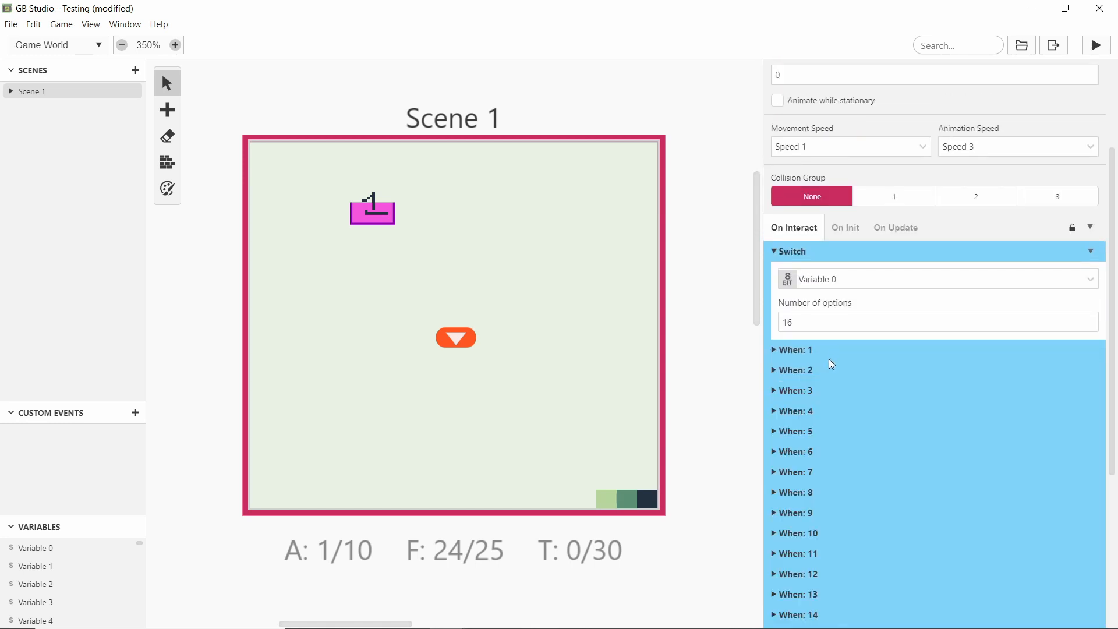
pyautogui.click(815, 389)
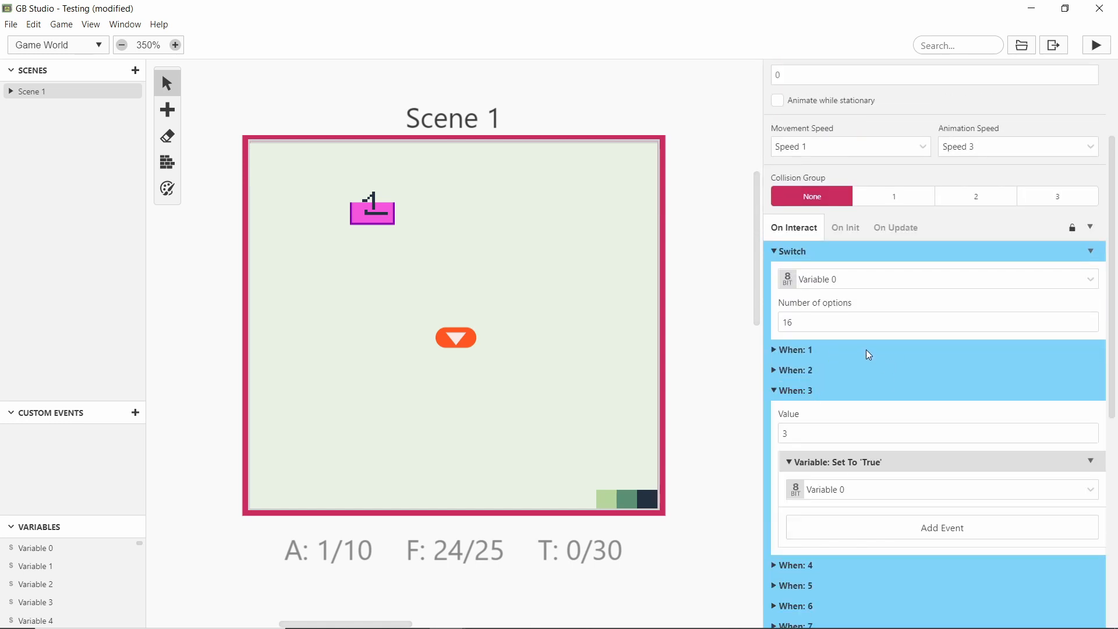
pyautogui.click(833, 397)
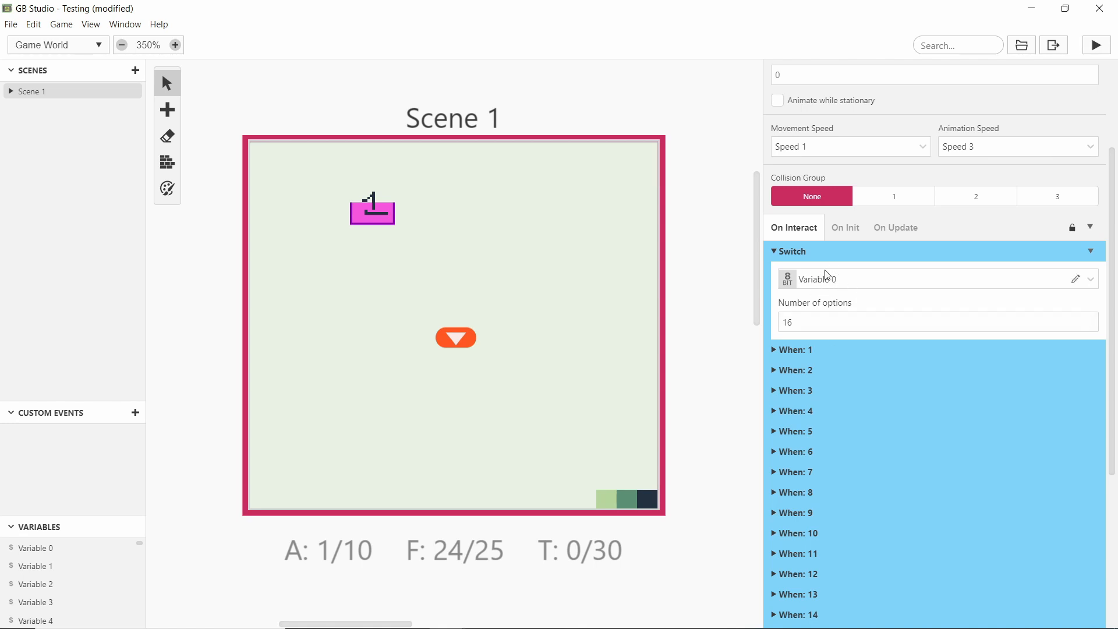
pyautogui.click(827, 252)
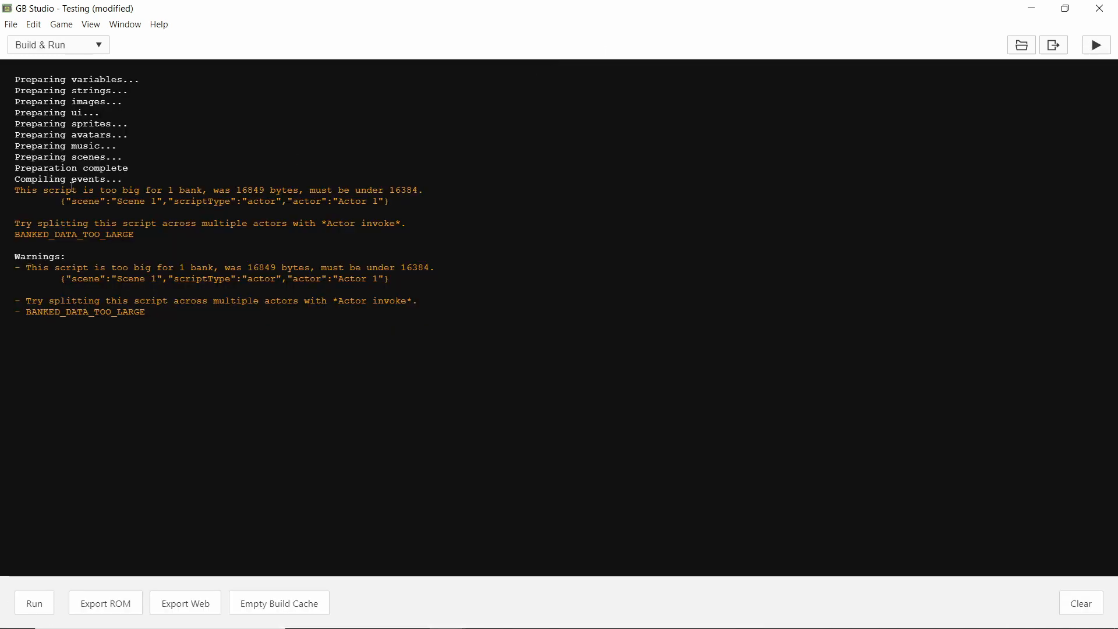
# Examine the build log's message about the byte size of Actor 1's script and the bank limit
pyautogui.moveTo(80, 190); pyautogui.dragTo(268, 195)
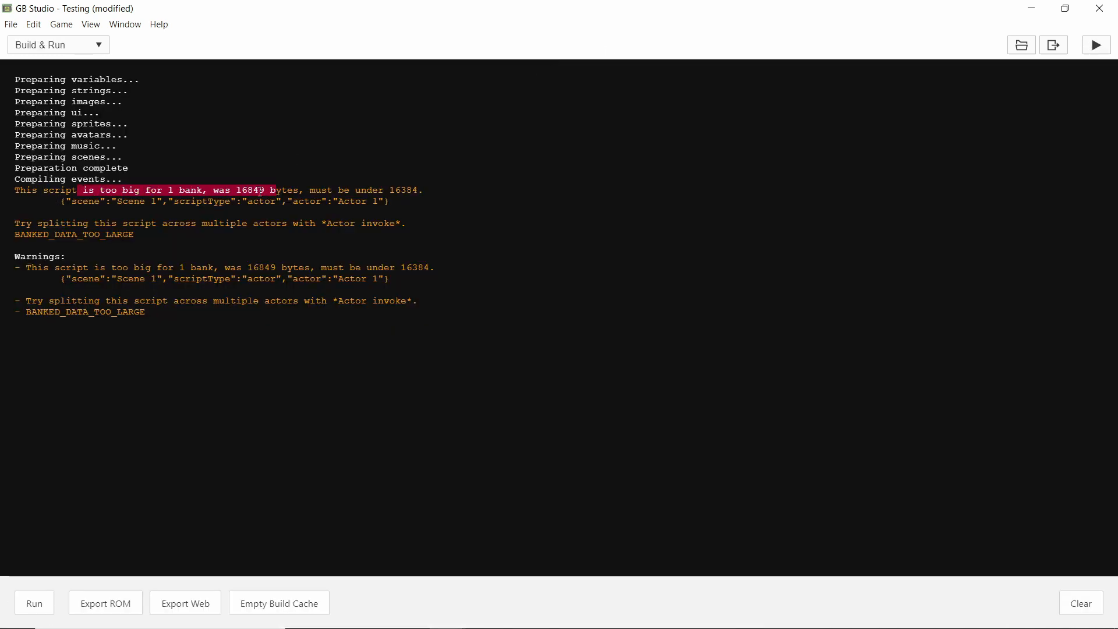
pyautogui.click(169, 190)
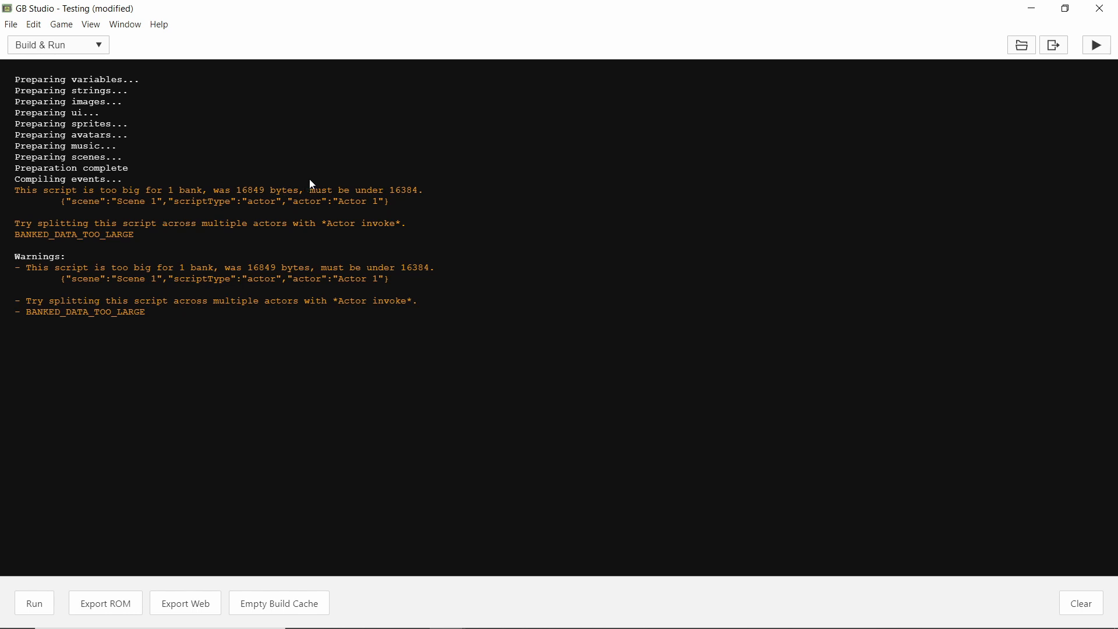
pyautogui.moveTo(237, 188); pyautogui.dragTo(259, 190)
pyautogui.click(246, 188)
pyautogui.click(331, 188)
pyautogui.moveTo(384, 191); pyautogui.dragTo(420, 195)
pyautogui.click(197, 102)
# Delete the first Switch event from Actor 1's On Interact script and run the game again
pyautogui.click(94, 24)
pyautogui.click(107, 40)
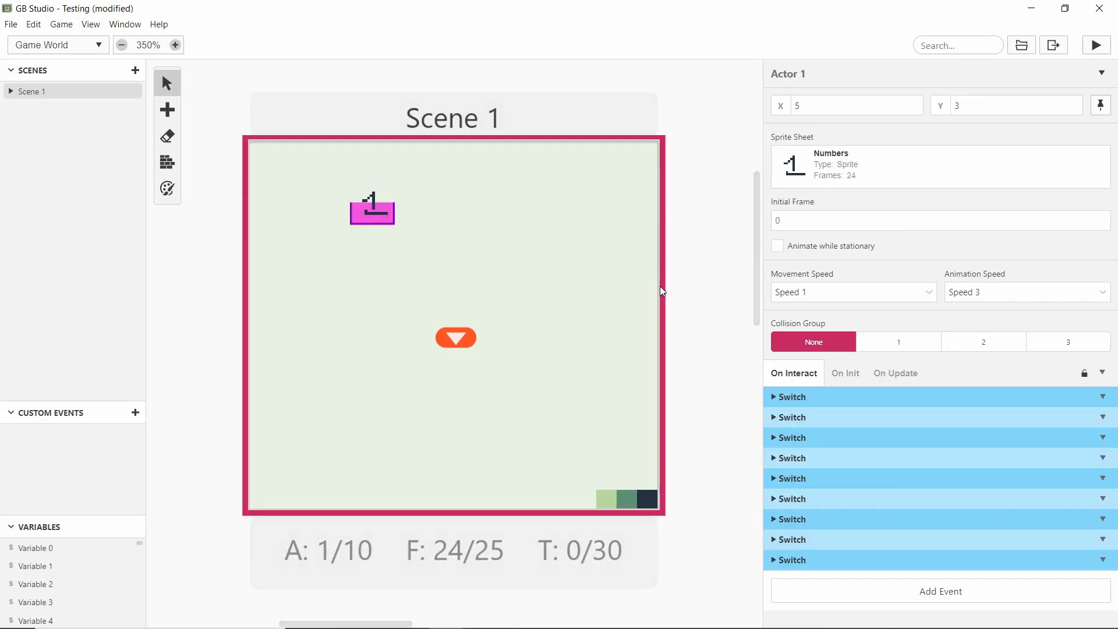
pyautogui.click(859, 401)
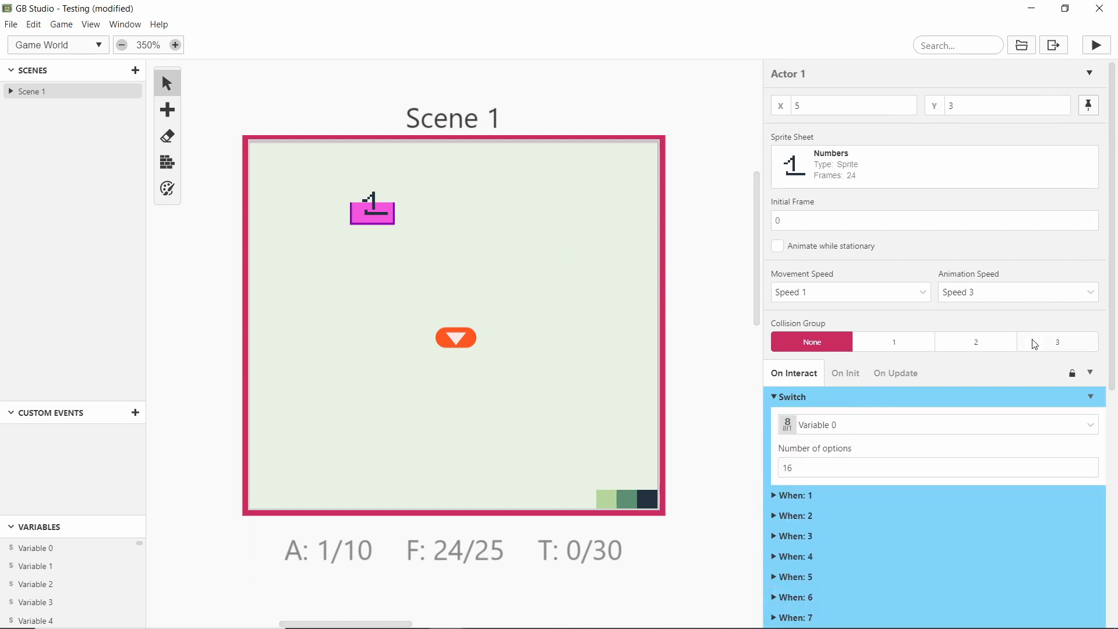
pyautogui.scroll(-3, 1034, 343)
pyautogui.click(1088, 251)
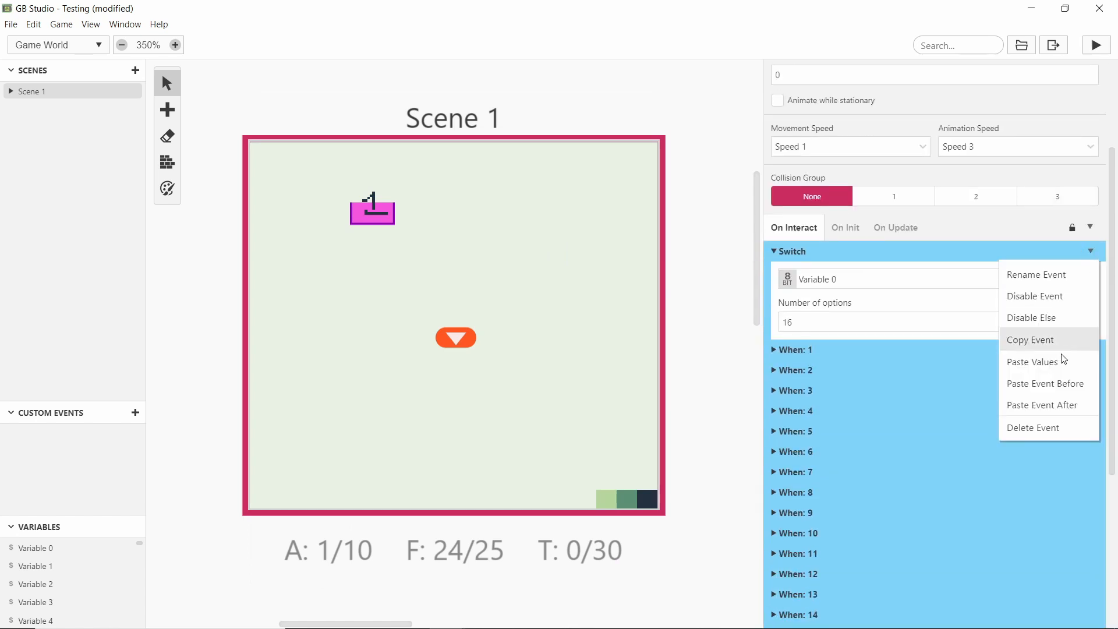
pyautogui.click(1029, 426)
pyautogui.click(1086, 45)
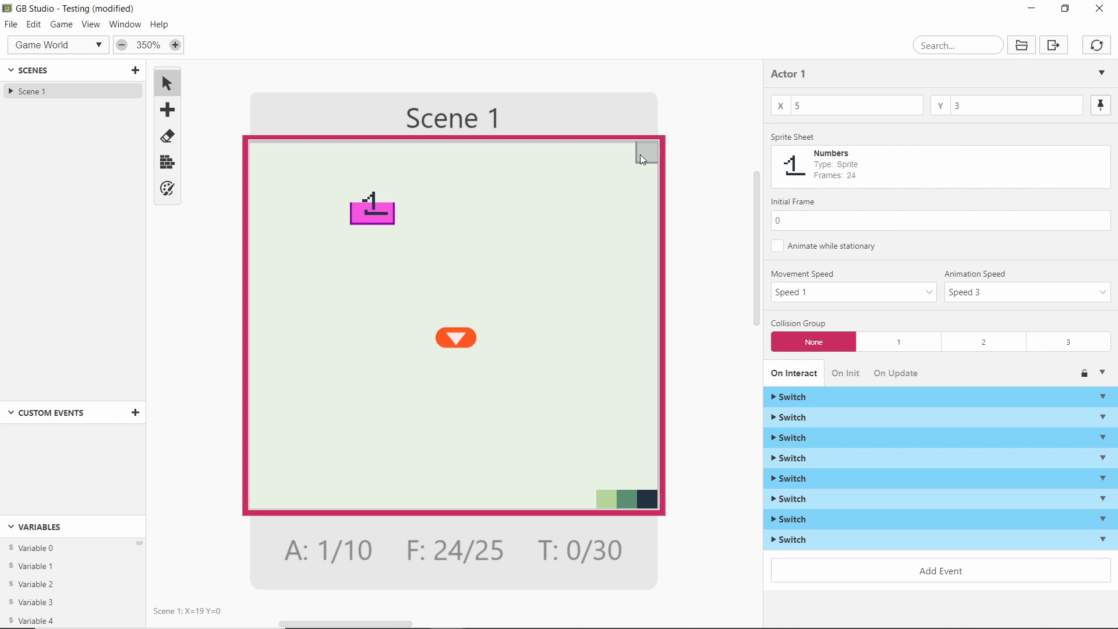
# Move Actor 1 to X 11, Y 6 in Scene 1
pyautogui.click(353, 230)
pyautogui.click(383, 222)
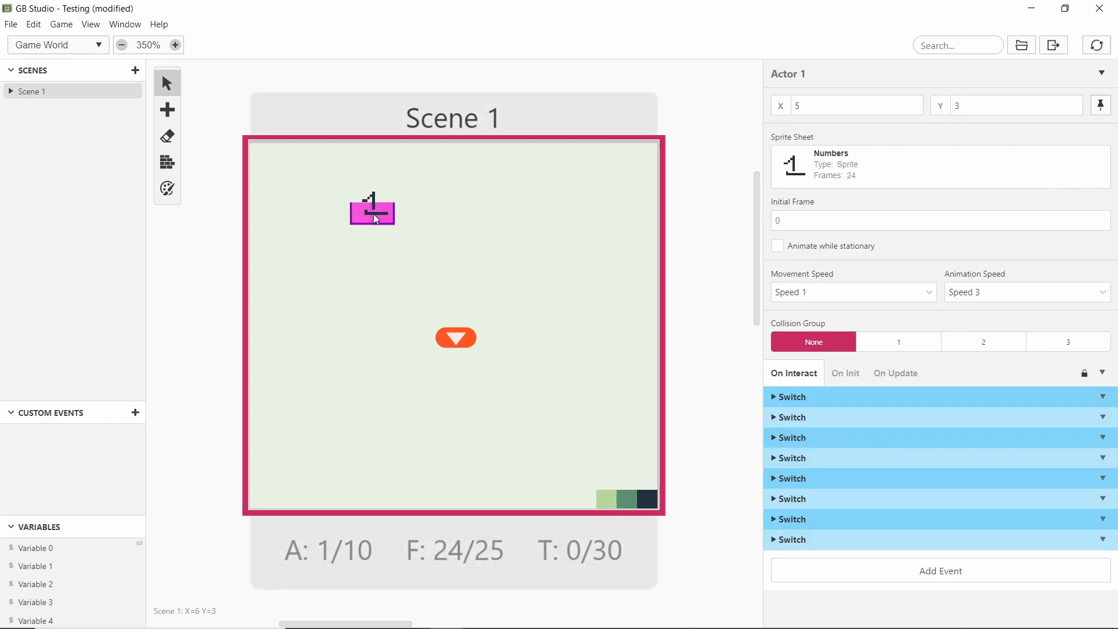
pyautogui.moveTo(384, 218)
pyautogui.mouseDown()
pyautogui.moveTo(445, 214)
pyautogui.moveTo(466, 194)
pyautogui.moveTo(370, 224)
pyautogui.mouseUp()
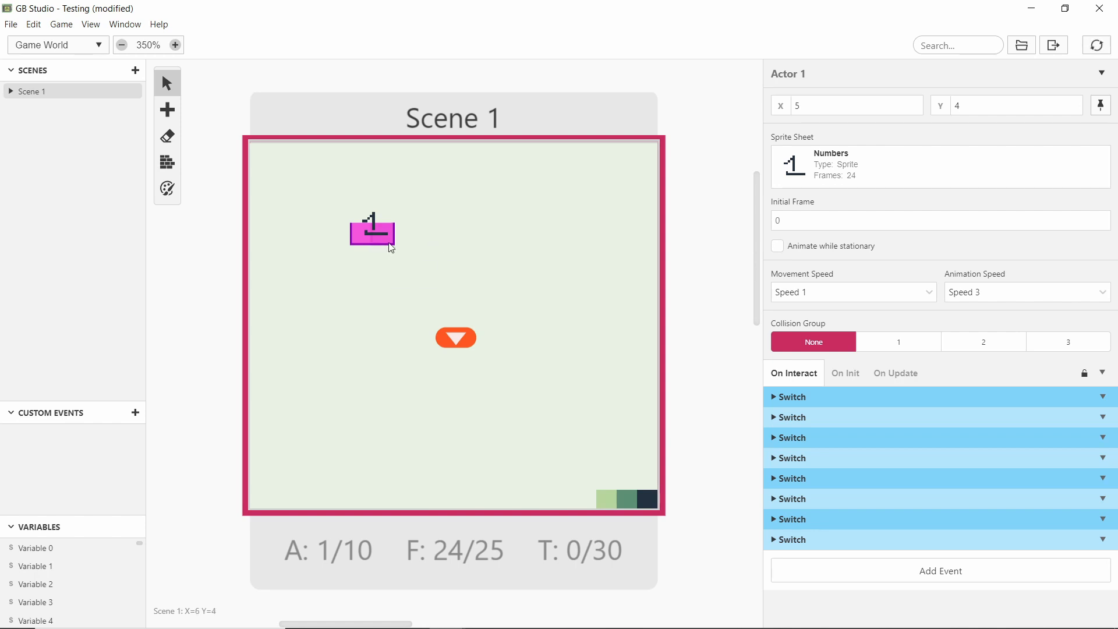
pyautogui.moveTo(376, 234); pyautogui.dragTo(516, 216)
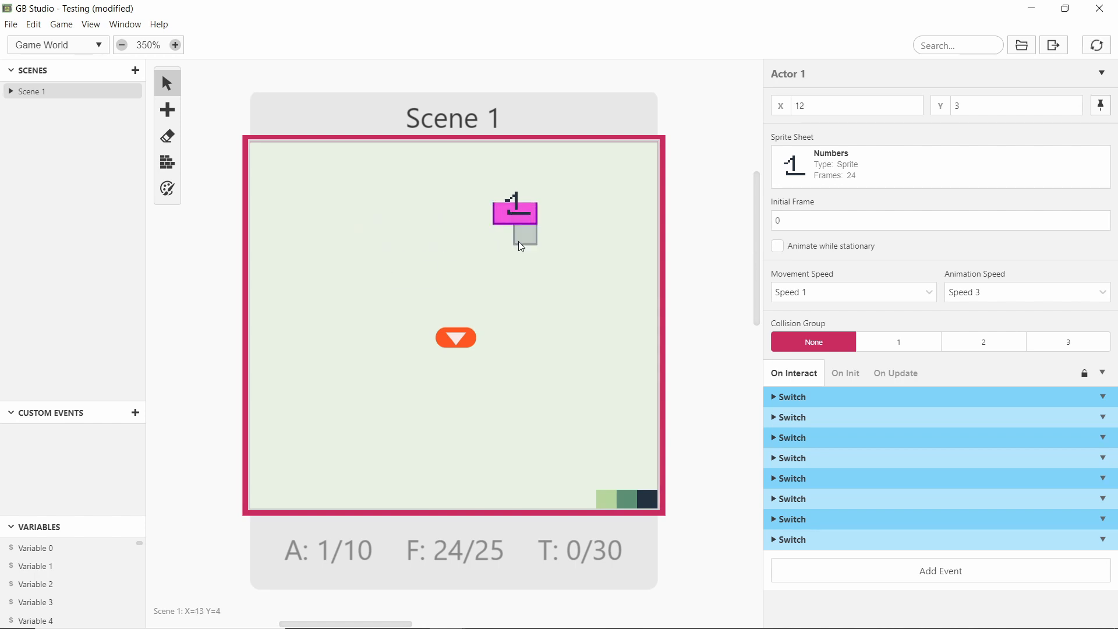
pyautogui.moveTo(515, 217); pyautogui.dragTo(483, 250)
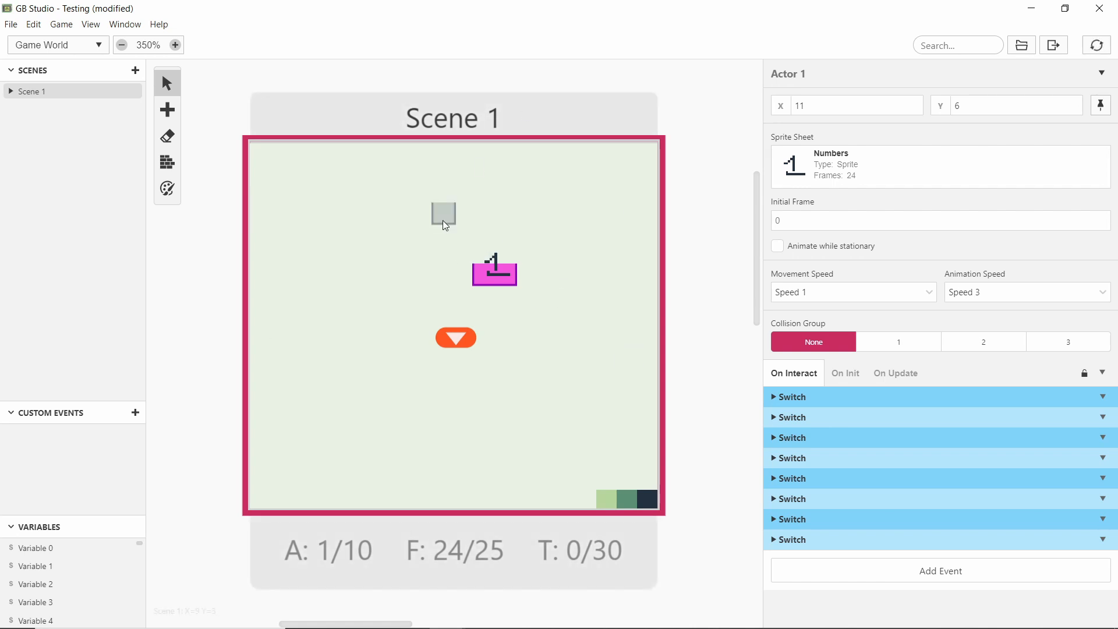
pyautogui.hscroll(2, 678, 288)
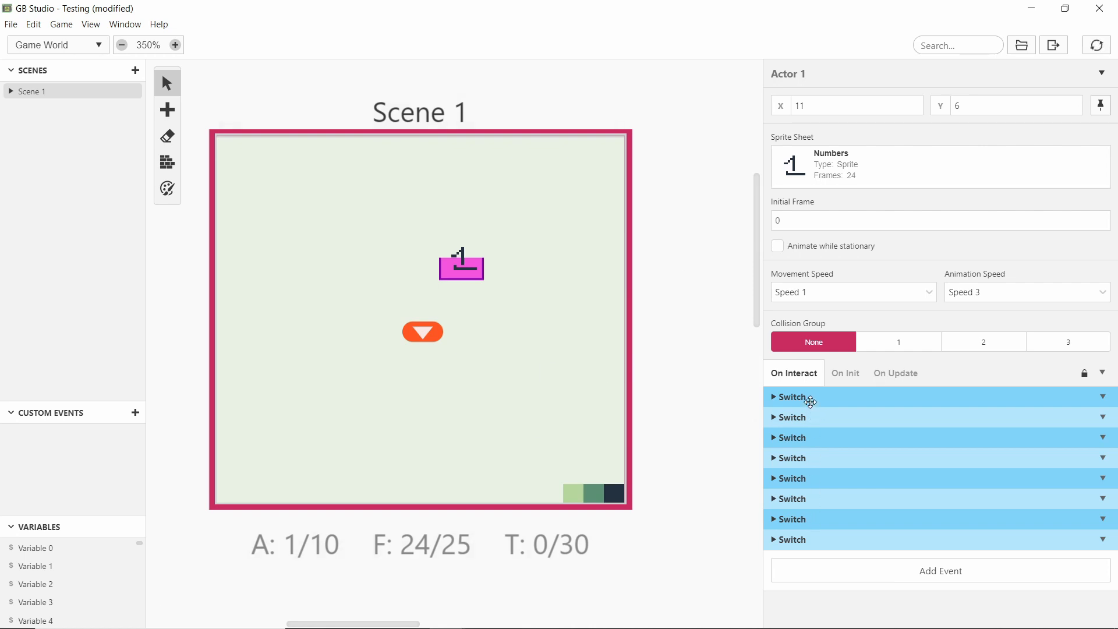
# Review the levels of nested Switch events inside the remaining first Switch of Actor 1's On Interact script
pyautogui.click(871, 397)
pyautogui.scroll(-10, 855, 427)
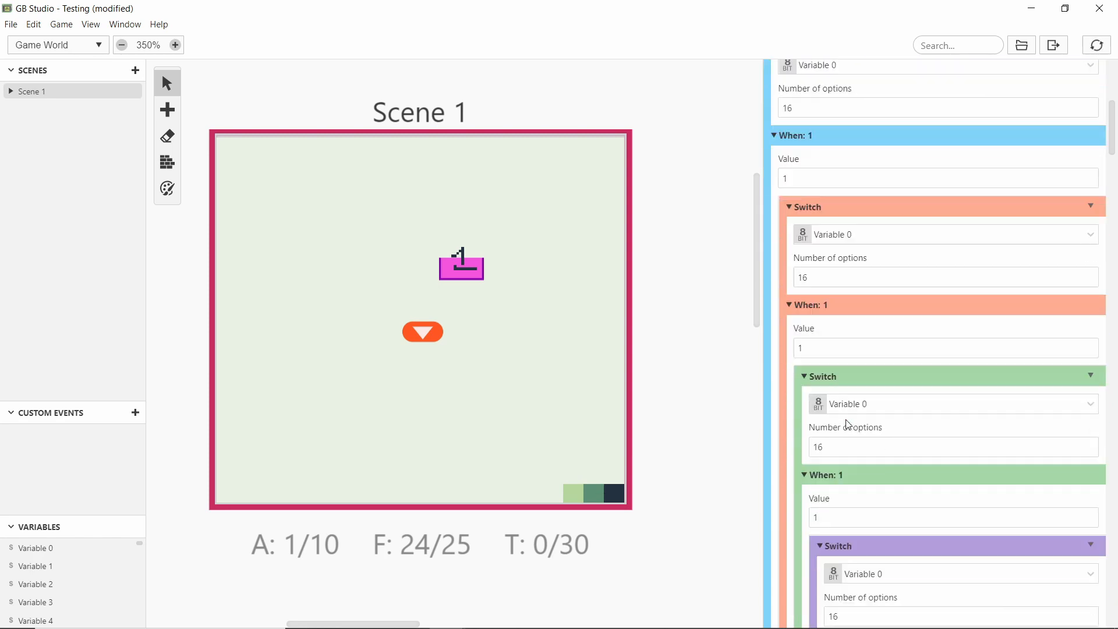
pyautogui.scroll(-10, 873, 397)
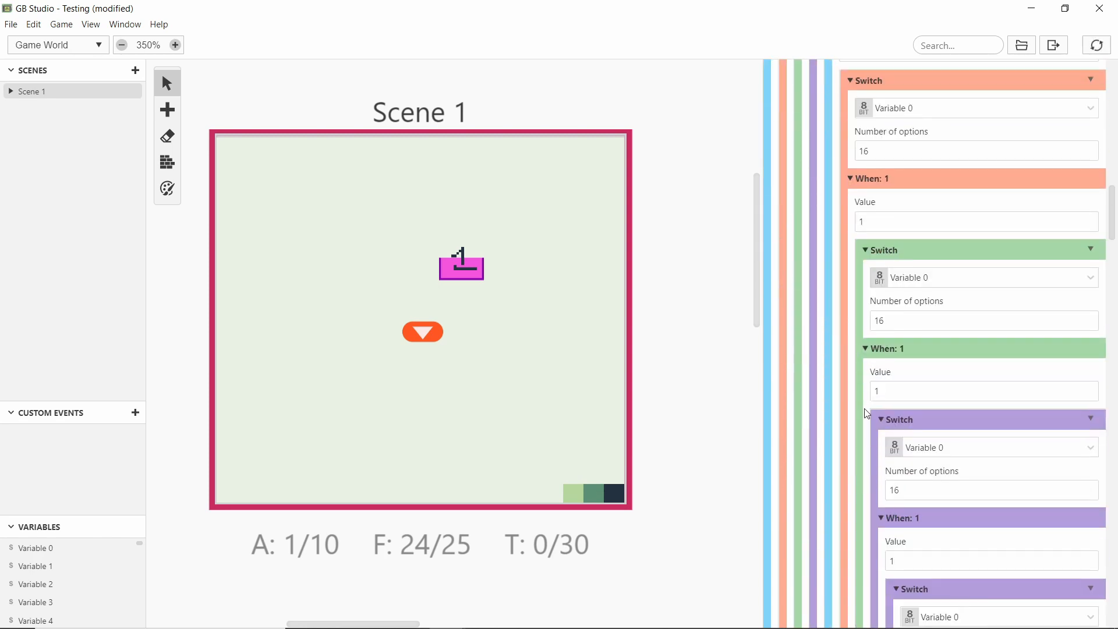
pyautogui.scroll(15, 874, 397)
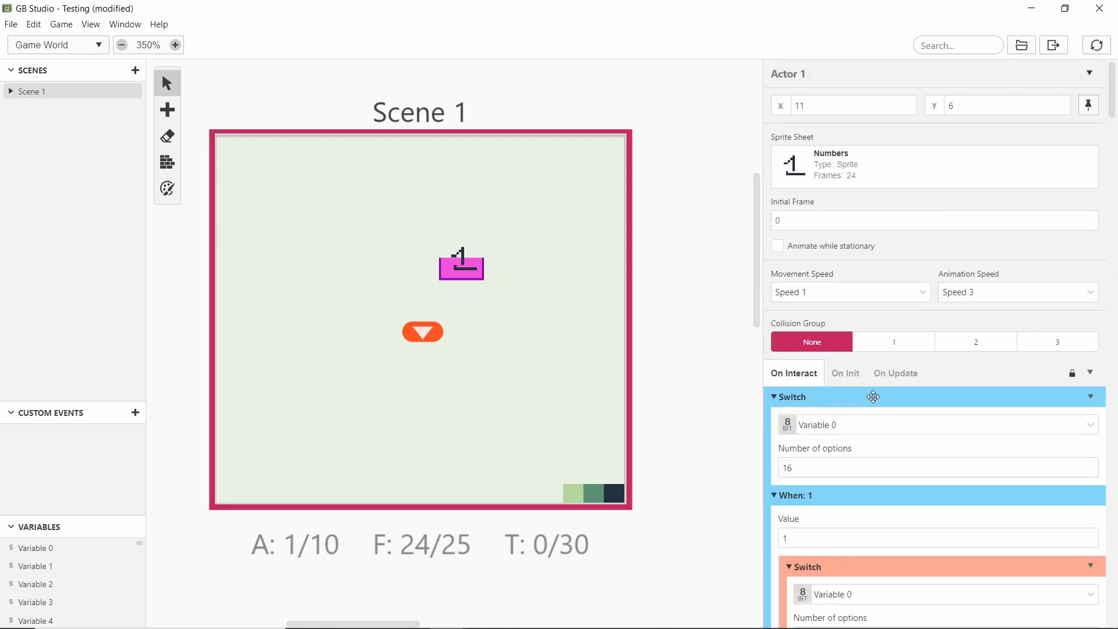
# Playtest the running game by walking the player around Scene 1 and up to the actor, and dismiss the game window
pyautogui.click(851, 393)
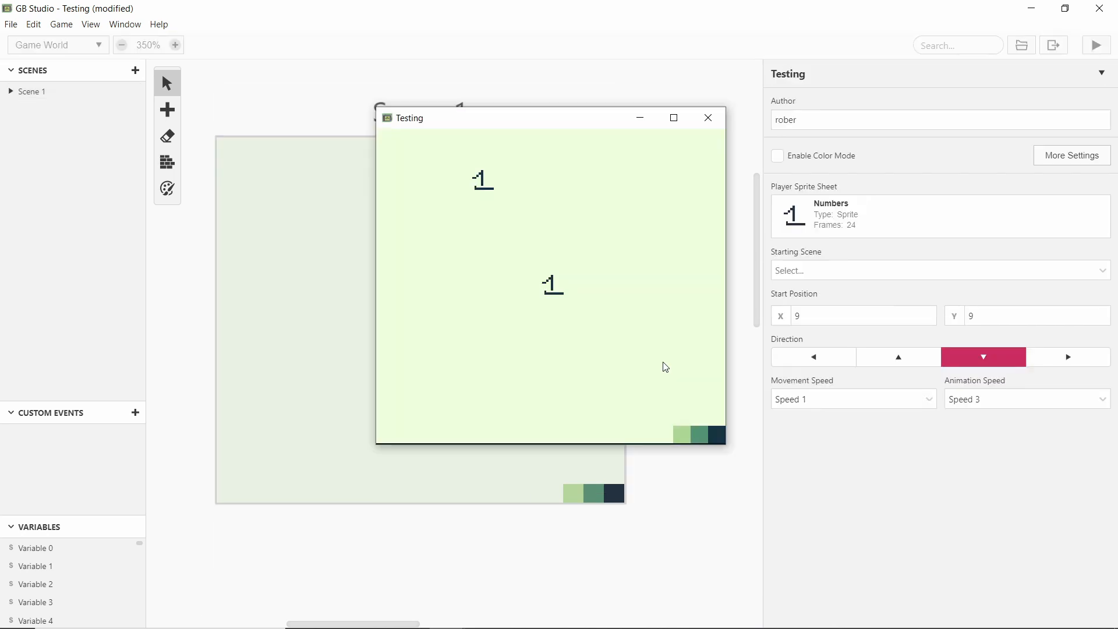
pyautogui.press('Left')
pyautogui.press('Up')
pyautogui.press('Left')
pyautogui.press('Down')
pyautogui.press('Up')
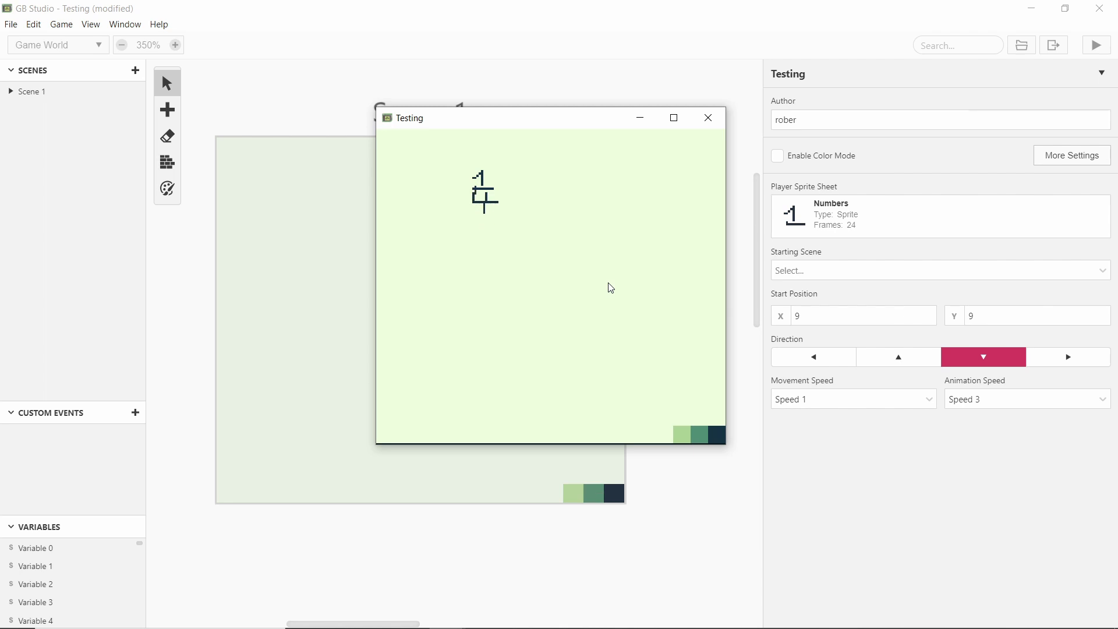
pyautogui.press('Down')
pyautogui.press('Up')
pyautogui.press('Right')
pyautogui.press('Left')
pyautogui.press('Right')
pyautogui.press('Left')
pyautogui.press('Right')
pyautogui.press('Down')
pyautogui.press('Down')
pyautogui.press('Right')
pyautogui.press('Left')
pyautogui.press('Up')
pyautogui.press('Down')
pyautogui.click(639, 118)
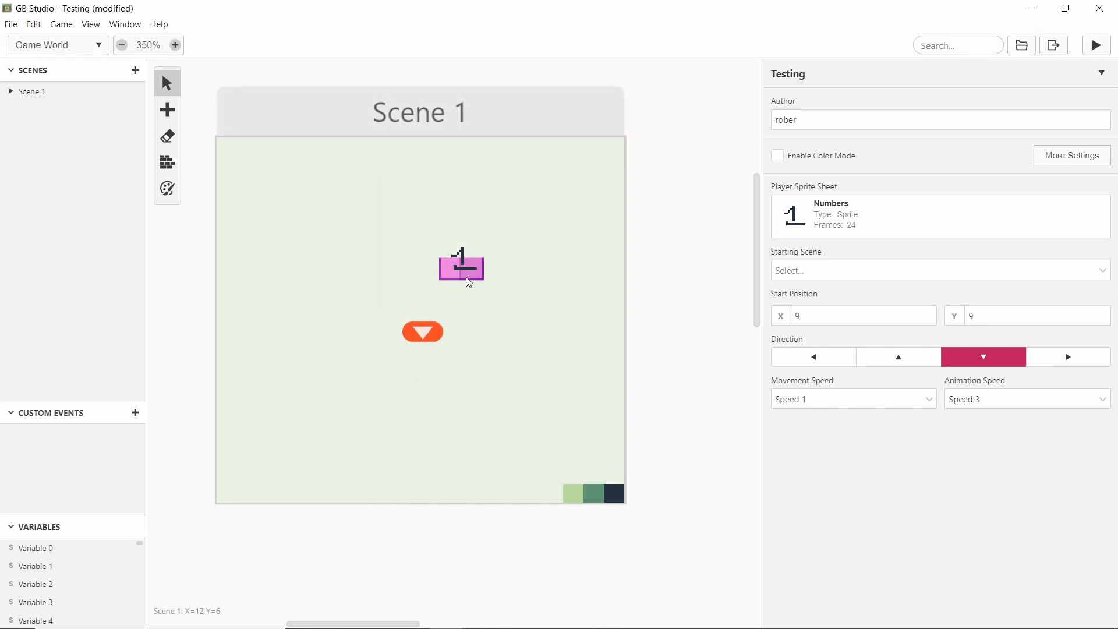
# Move Actor 1 to the scene's upper-left corner and place copies of it at X 7, Y 2 and X 15, Y 2
pyautogui.moveTo(469, 283); pyautogui.dragTo(254, 181)
pyautogui.press('alt')
pyautogui.press('a')
pyautogui.click(375, 187)
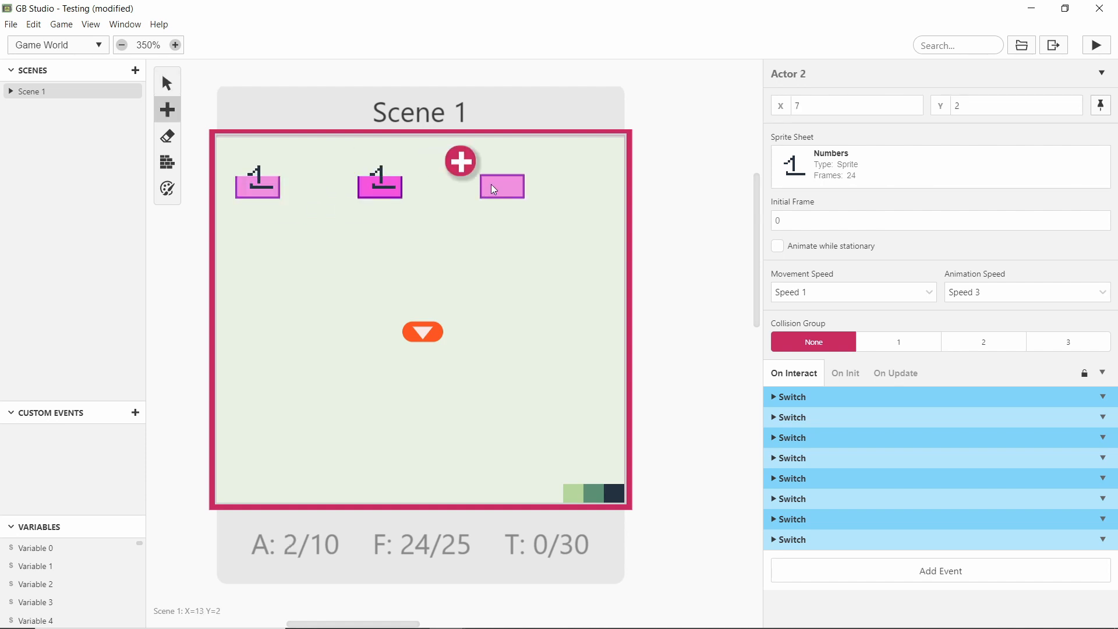
pyautogui.click(540, 190)
# Place a second row of three Actor 1 copies at Y 7, aligned under the first row's actors
pyautogui.press('a')
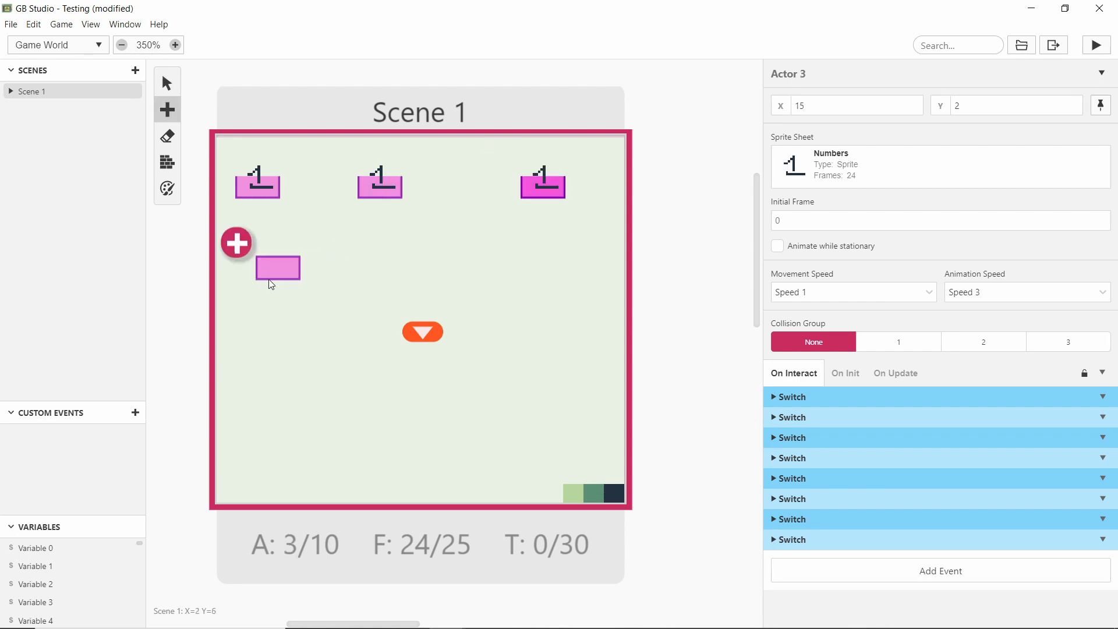
pyautogui.click(253, 287)
pyautogui.press('a')
pyautogui.click(379, 287)
pyautogui.press('a')
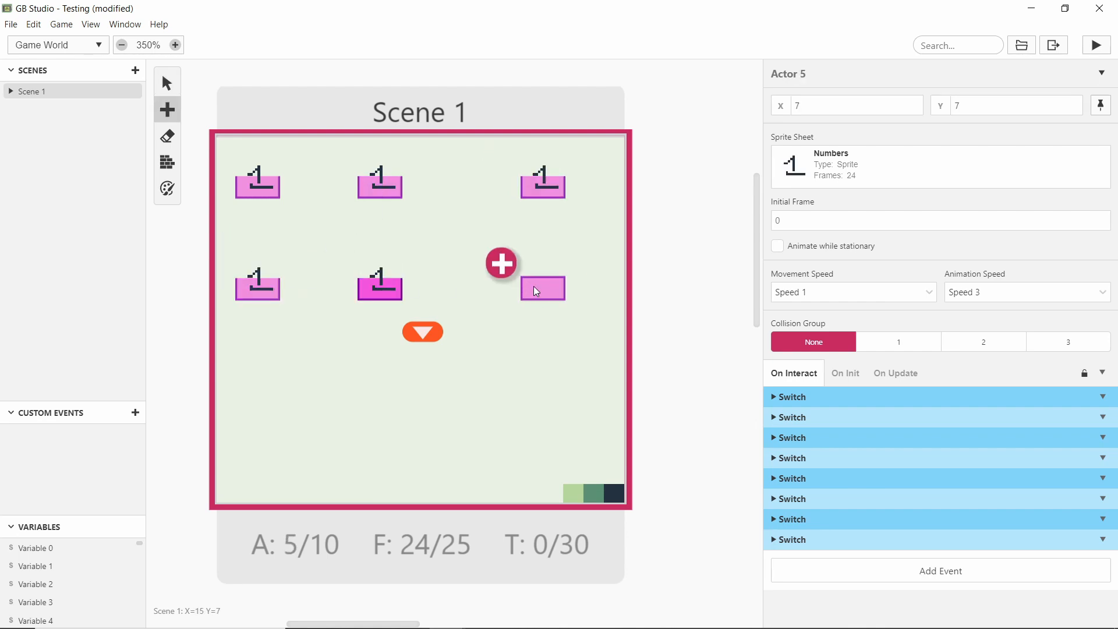
pyautogui.click(537, 288)
# Place a third row of three actor copies at Y 11, plus one more copy at X 11, Y 15
pyautogui.press('a')
pyautogui.click(246, 384)
pyautogui.press('a')
pyautogui.click(377, 369)
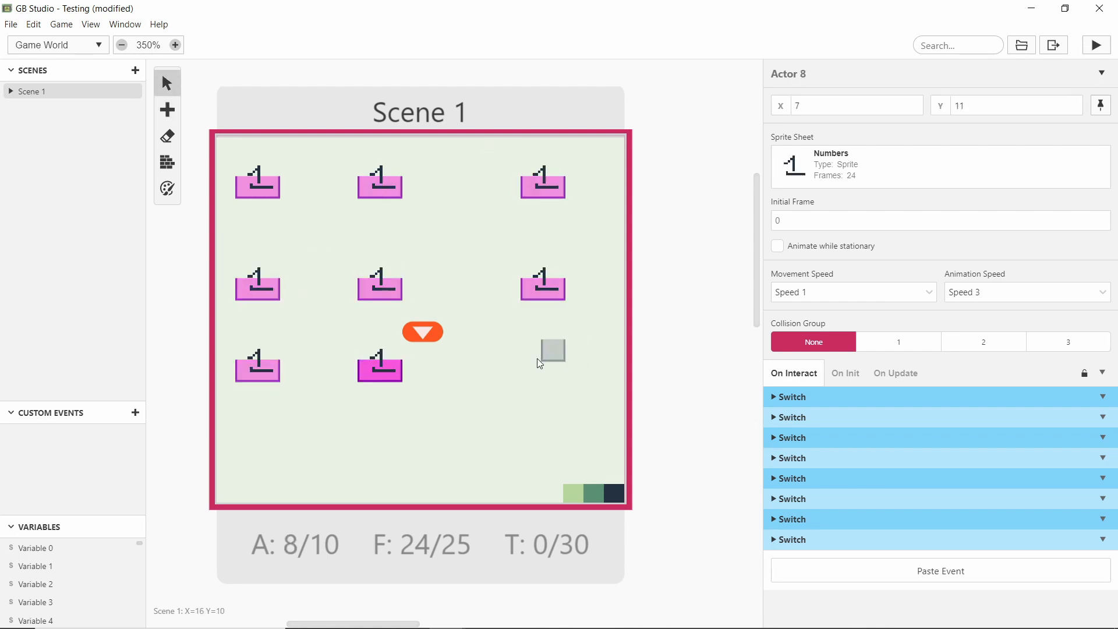
pyautogui.press('a')
pyautogui.click(531, 368)
pyautogui.press('a')
pyautogui.click(451, 451)
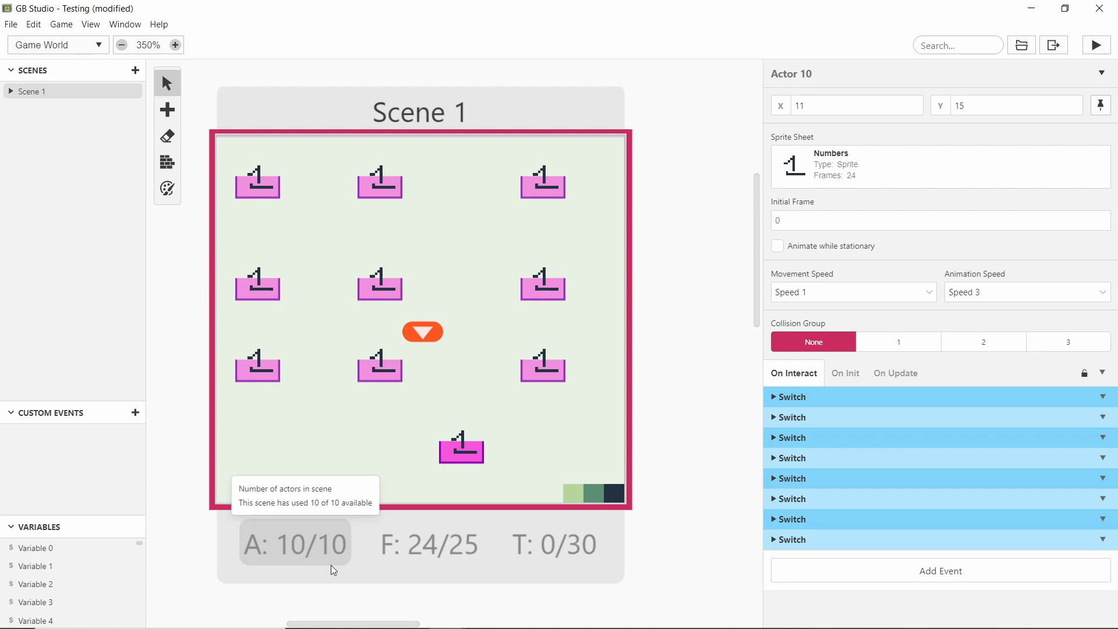
# Add a trigger 6 tiles wide and 3 tiles high at X 2, Y 13 in Scene 1
pyautogui.moveTo(180, 117)
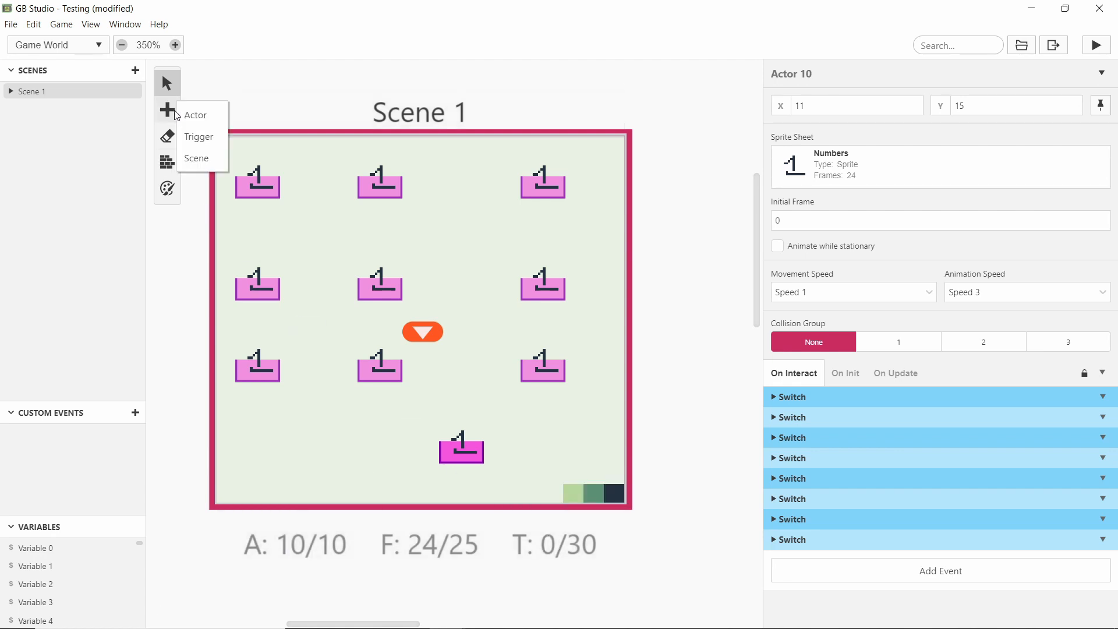
pyautogui.click(199, 136)
pyautogui.moveTo(261, 409); pyautogui.dragTo(360, 447)
# Copy Actor 8's On Interact script of Switch events and paste it into the new trigger's On Trigger script
pyautogui.click(372, 367)
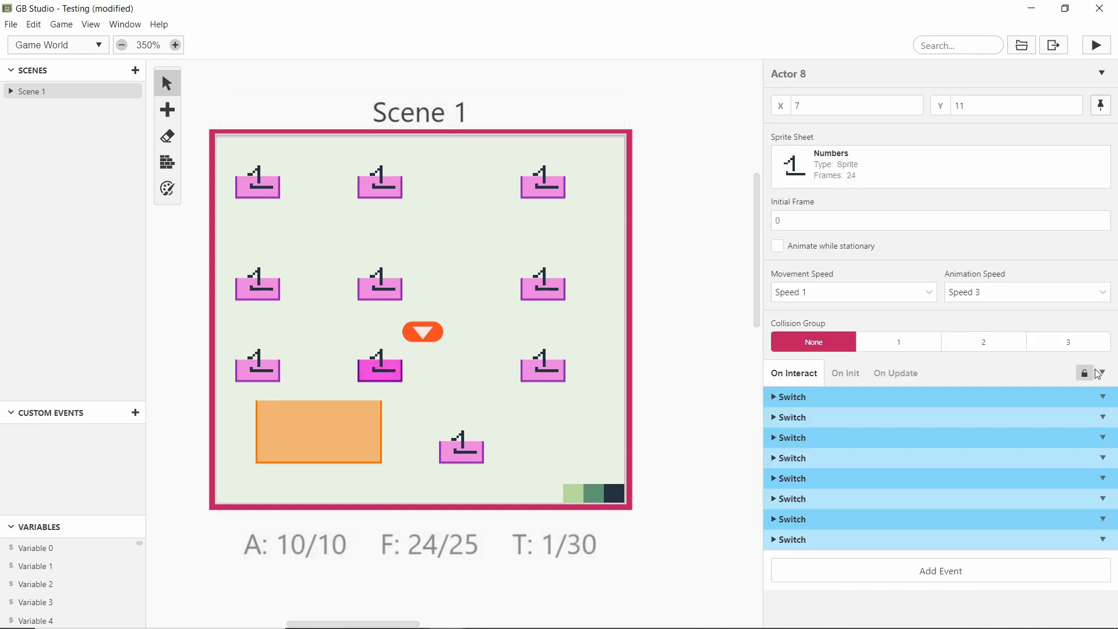
pyautogui.click(1102, 373)
pyautogui.click(1061, 399)
pyautogui.click(333, 436)
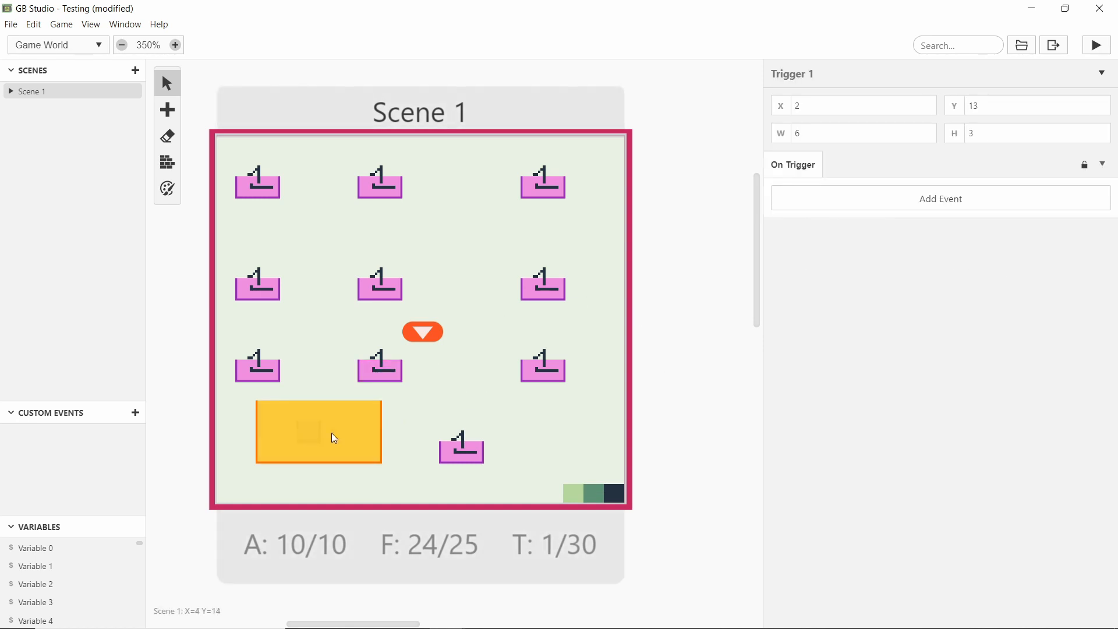
pyautogui.click(972, 207)
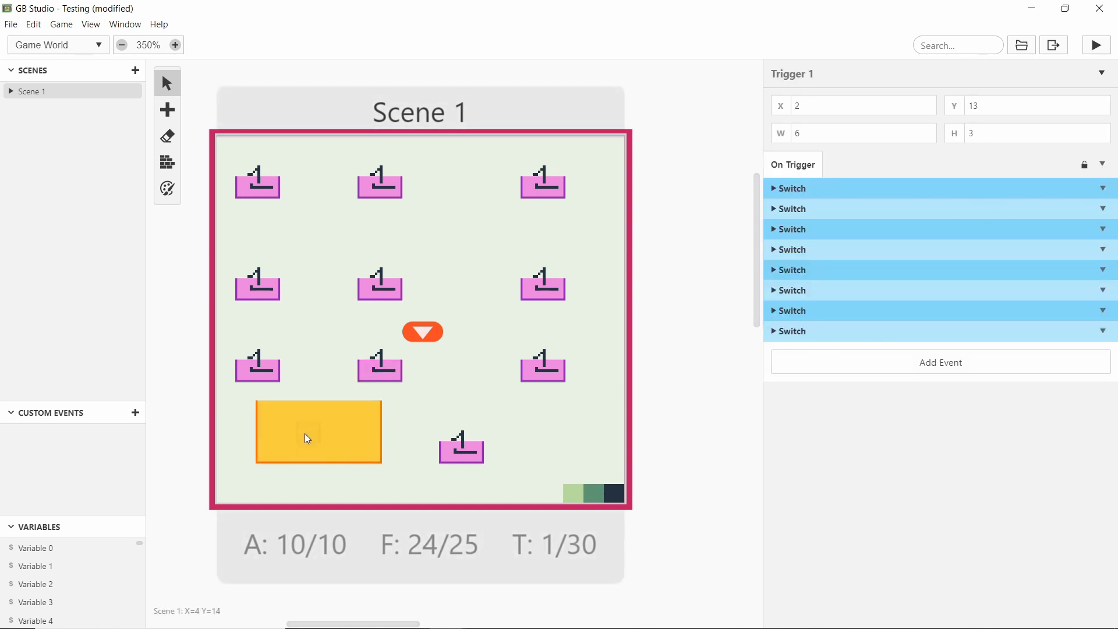
# Resize the trigger to width 1 and height 1, and move it to X 0, Y 14
pyautogui.moveTo(307, 439); pyautogui.dragTo(294, 475)
pyautogui.doubleClick(800, 133)
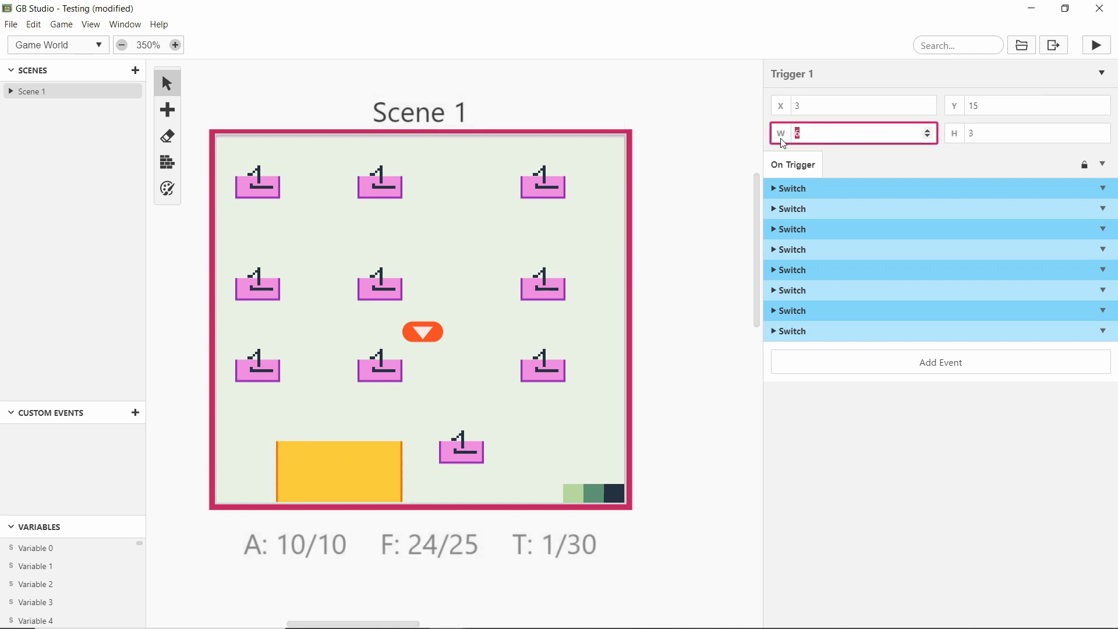
pyautogui.write('1')
pyautogui.doubleClick(1050, 136)
pyautogui.write('1')
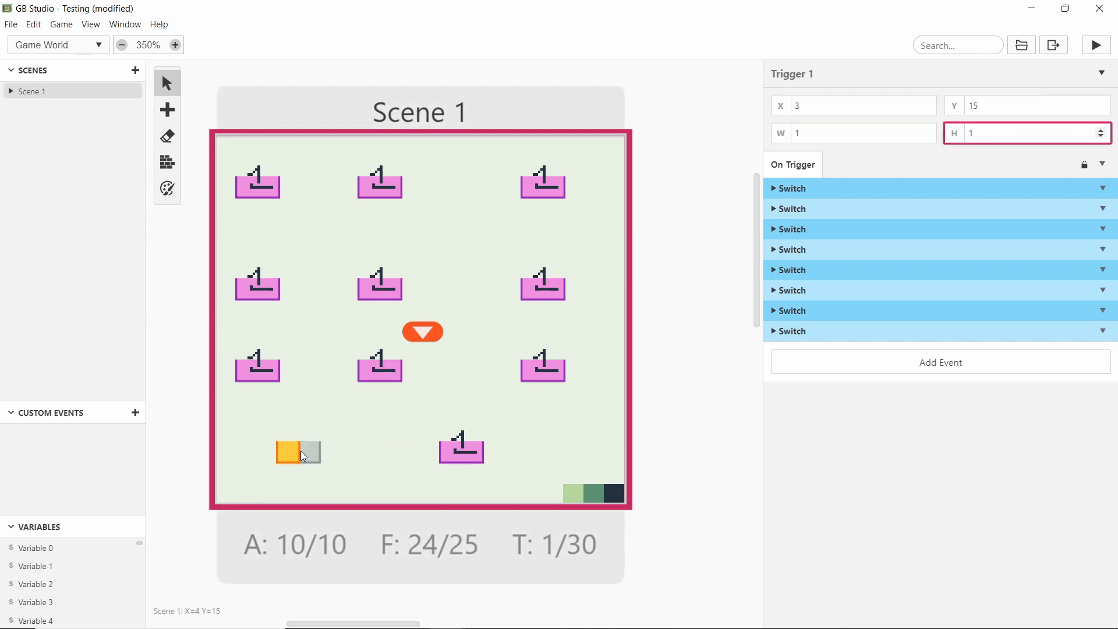
pyautogui.moveTo(289, 452); pyautogui.dragTo(226, 425)
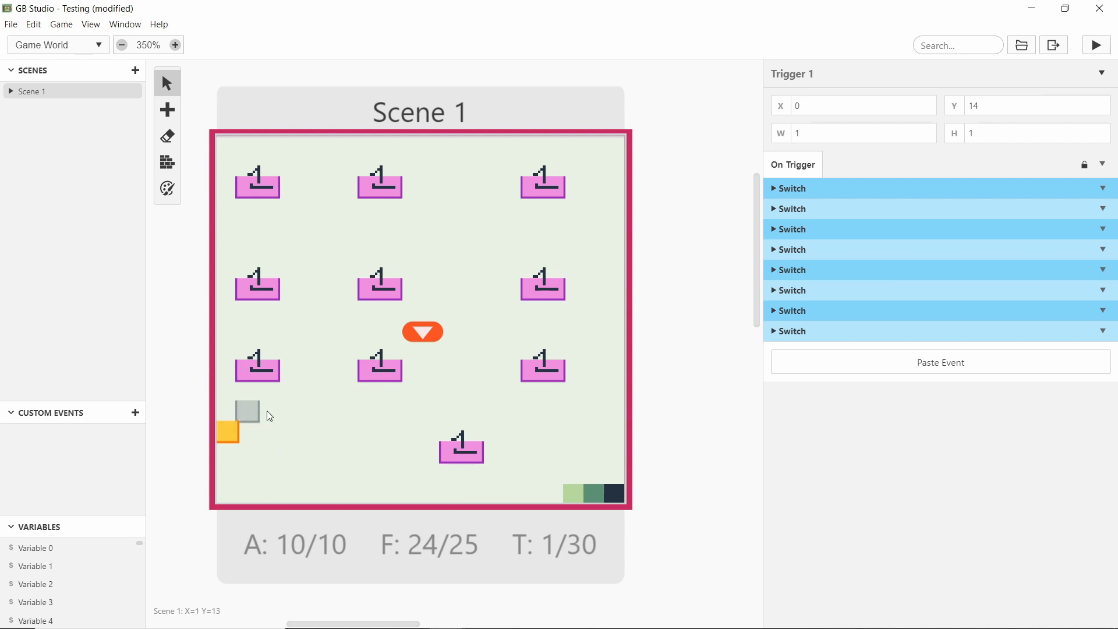
# Place copies of the 1×1 scripted trigger in spaced columns across the scene's lower-left area until there are 30 triggers
pyautogui.press('t')
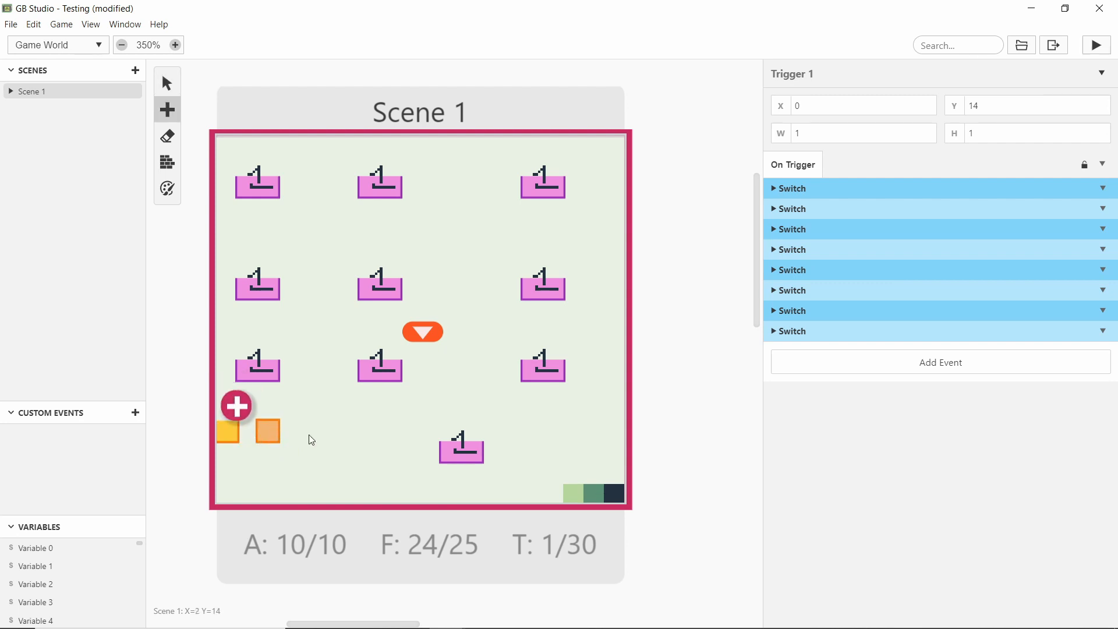
pyautogui.click(268, 432)
pyautogui.press('t')
pyautogui.click(309, 432)
pyautogui.press('t')
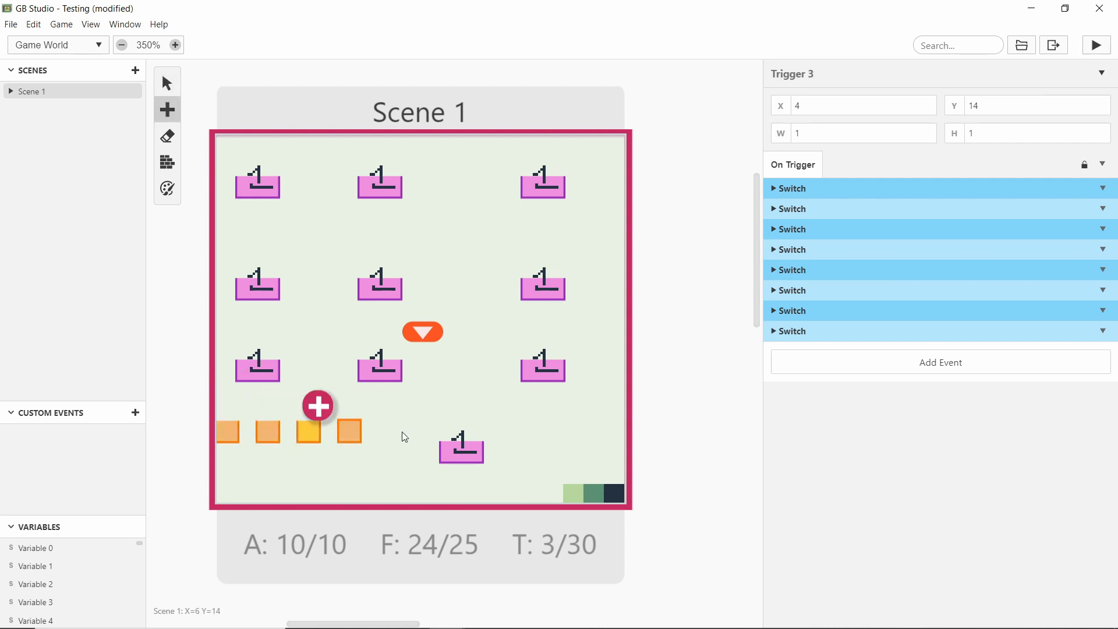
pyautogui.click(350, 432)
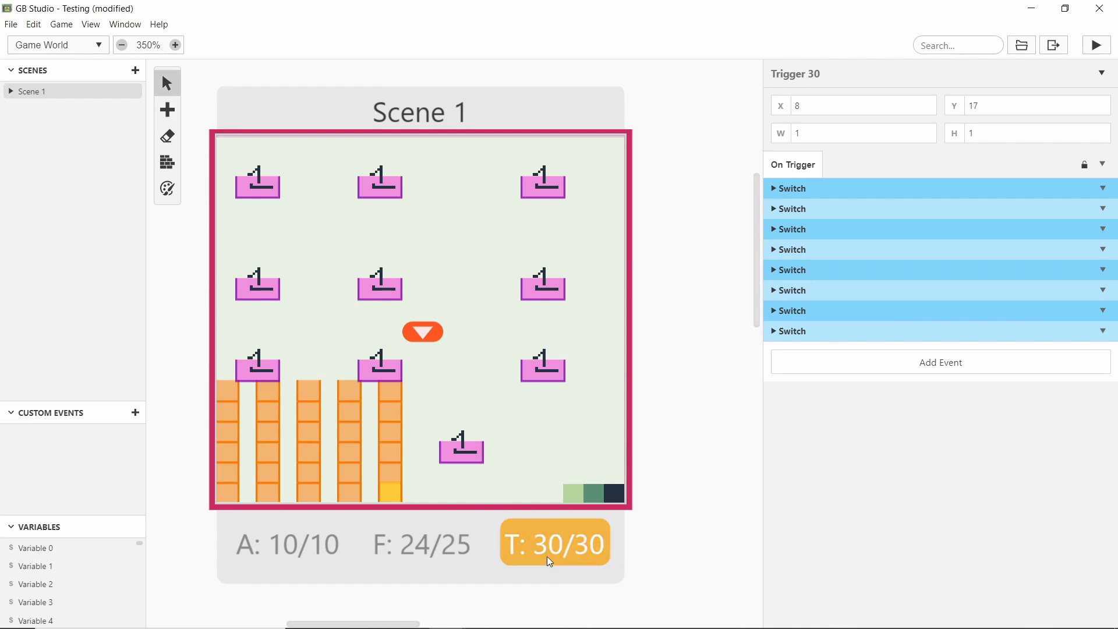
# Check Scene 1's actor, frame and trigger usage, run the game and walk the player among the actors
pyautogui.moveTo(572, 517)
pyautogui.moveTo(285, 560)
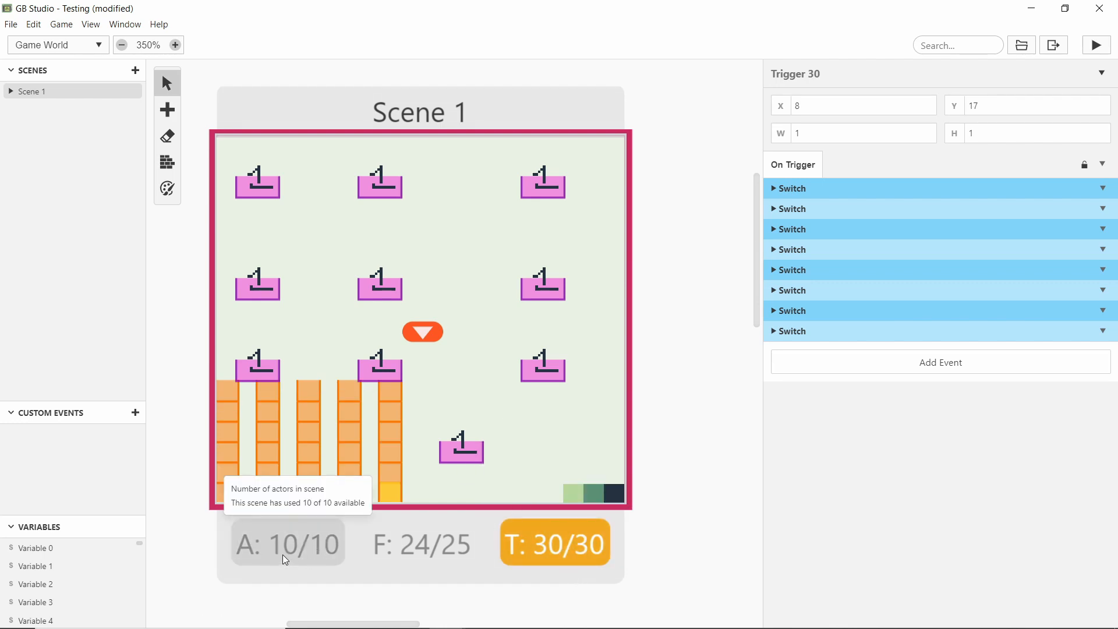
pyautogui.click(303, 544)
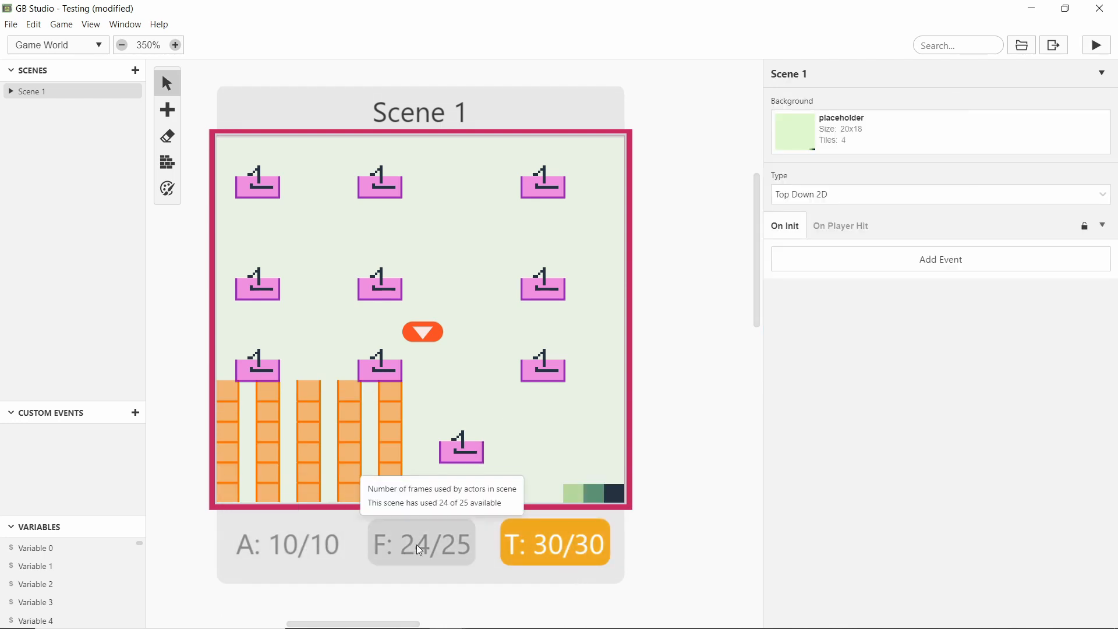
pyautogui.click(695, 211)
pyautogui.click(1096, 47)
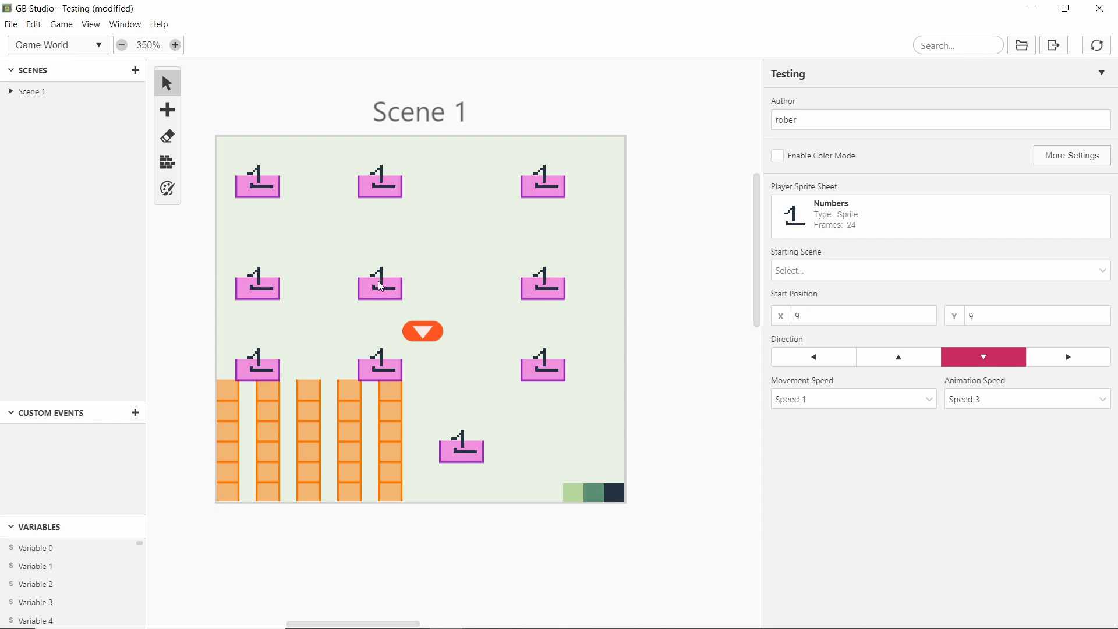
pyautogui.click(482, 282)
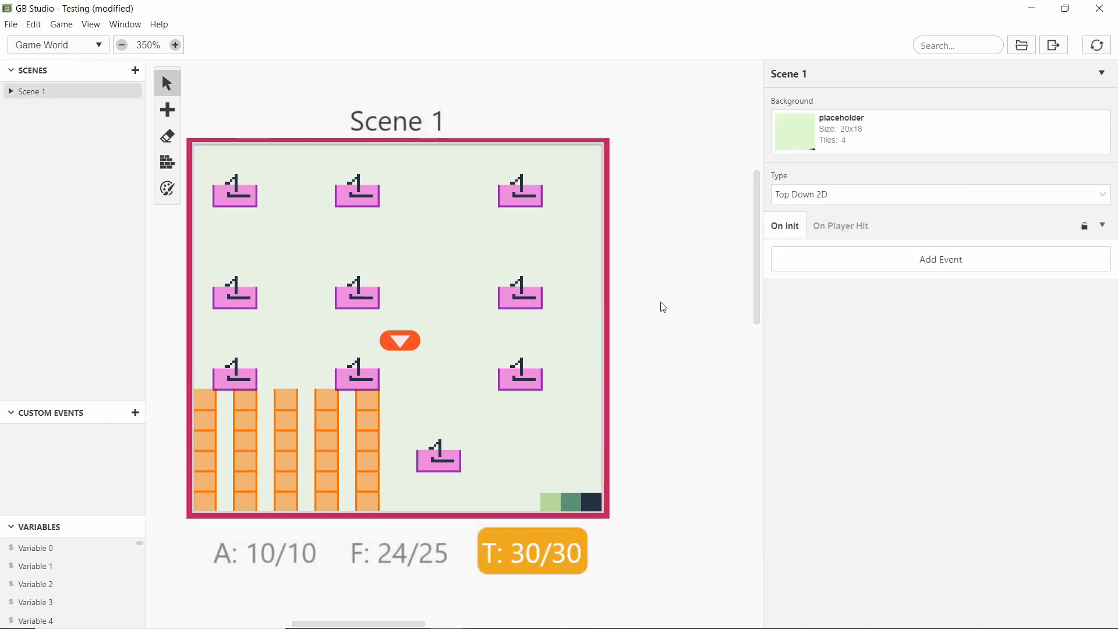
pyautogui.click(664, 307)
pyautogui.keyDown('ctrl'); pyautogui.scroll(-4, 476, 459); pyautogui.keyUp('ctrl')
pyautogui.press('Down')
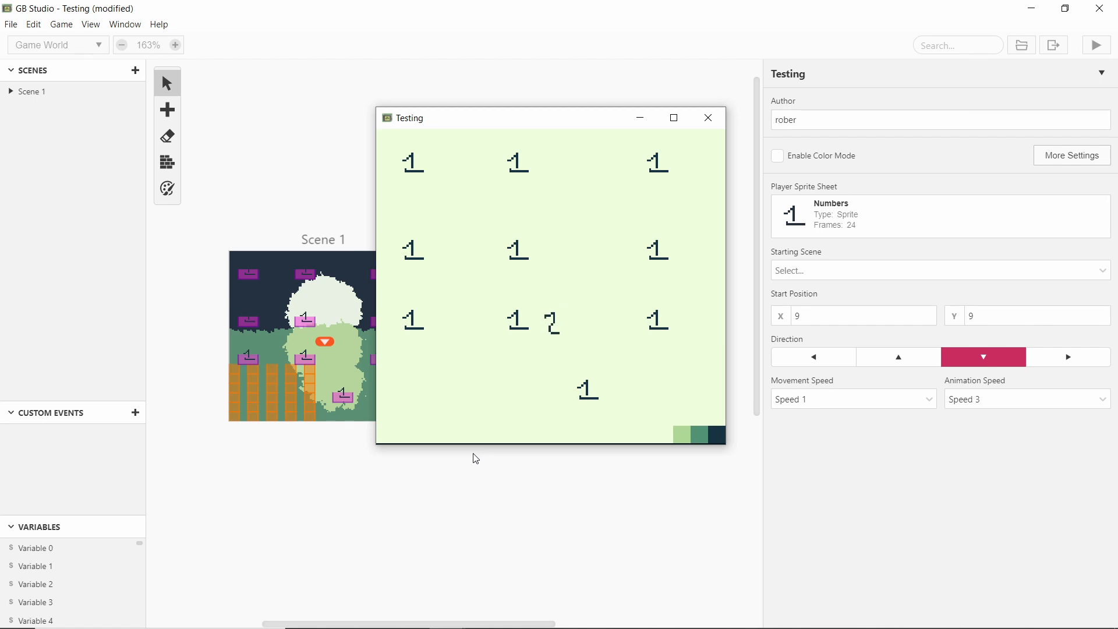
pyautogui.press('Right')
pyautogui.press('Up')
pyautogui.press('Down')
# Export the game as a ROM
pyautogui.click(61, 25)
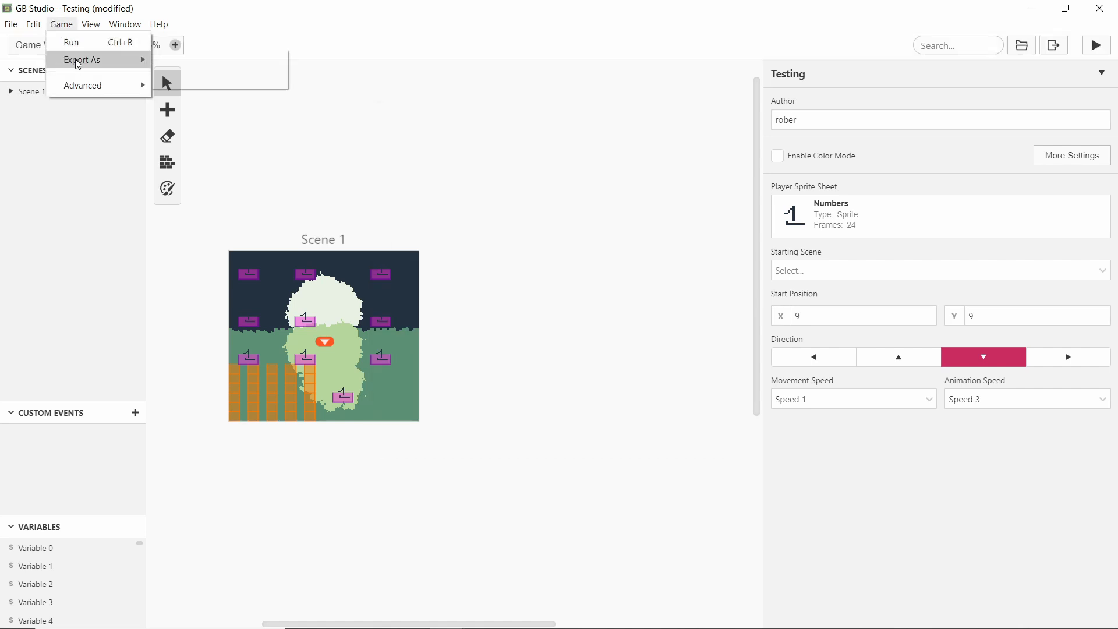
pyautogui.click(313, 93)
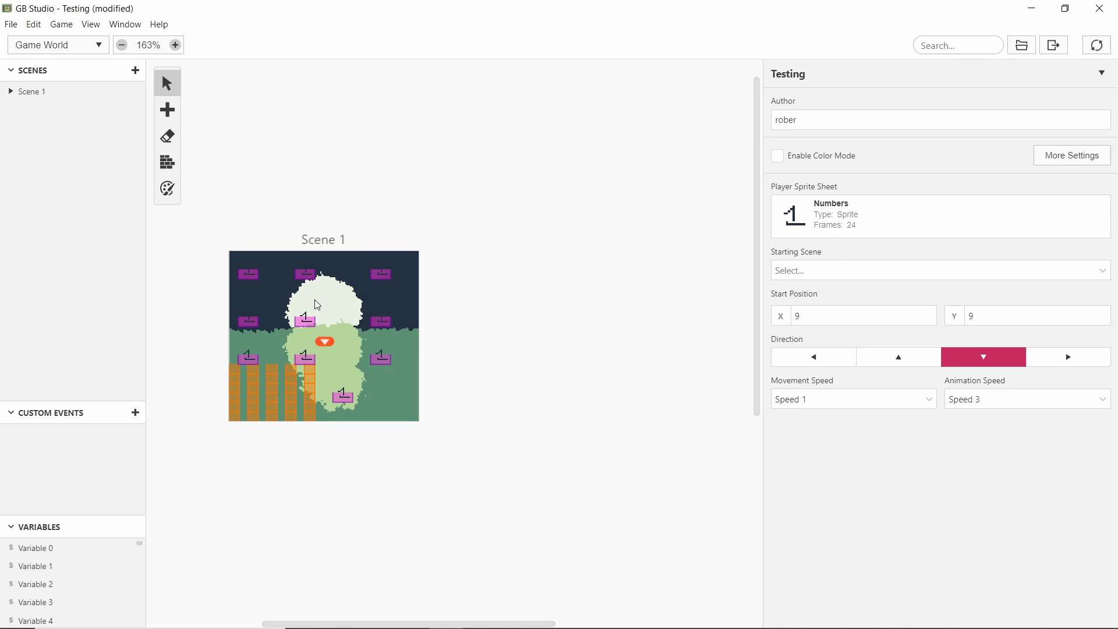
pyautogui.hotkey('ctrl', 'z')
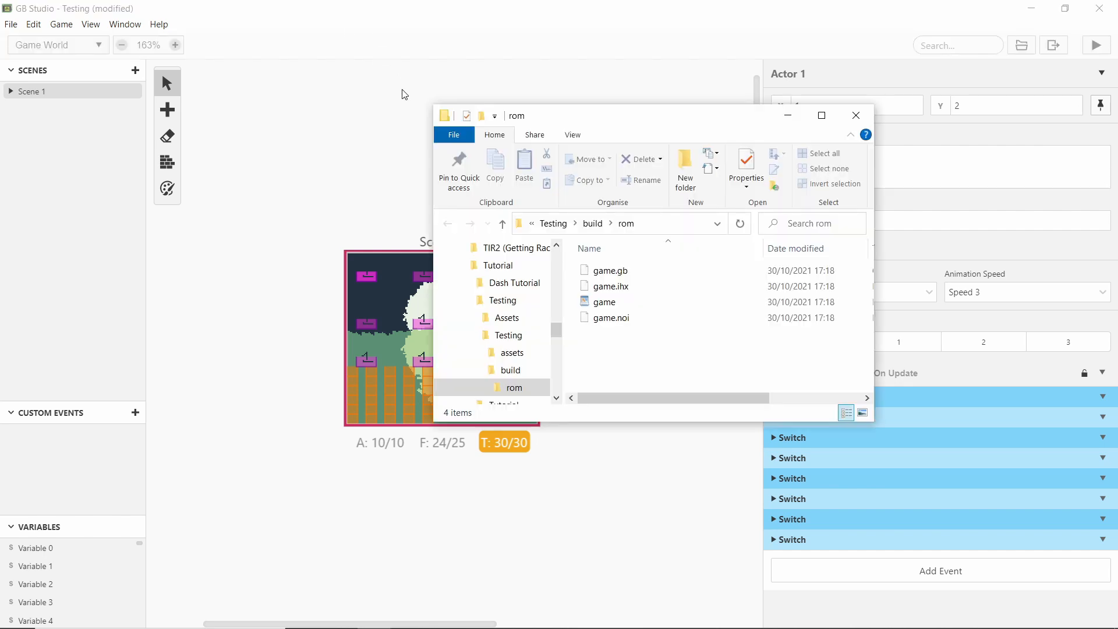
# Check the file size of the exported game.gb in its file properties
pyautogui.click(620, 272)
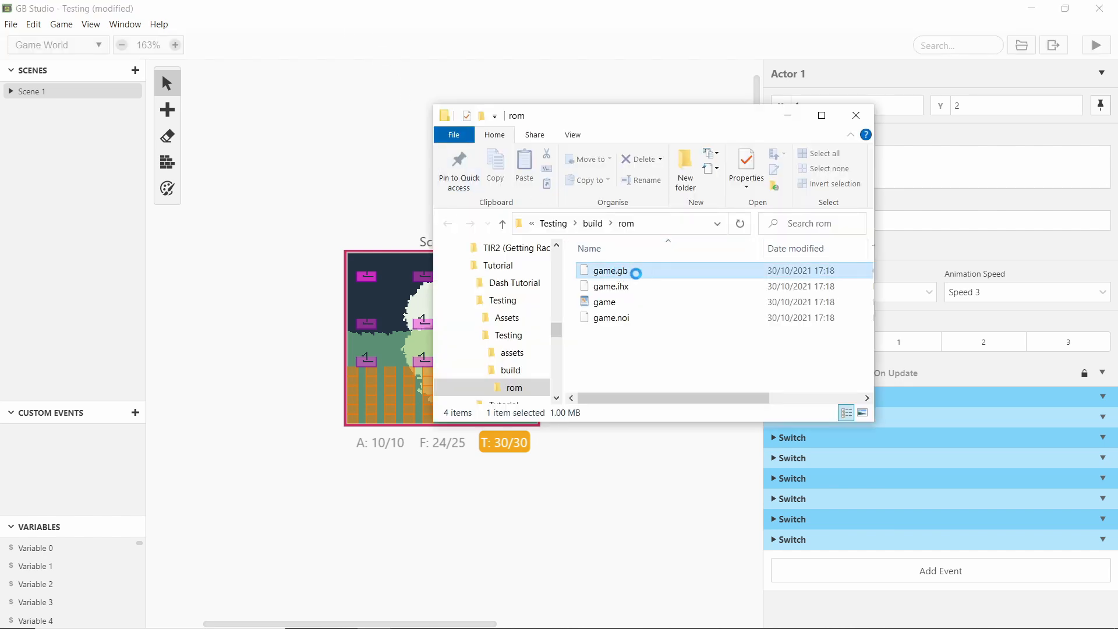
pyautogui.rightClick(632, 271)
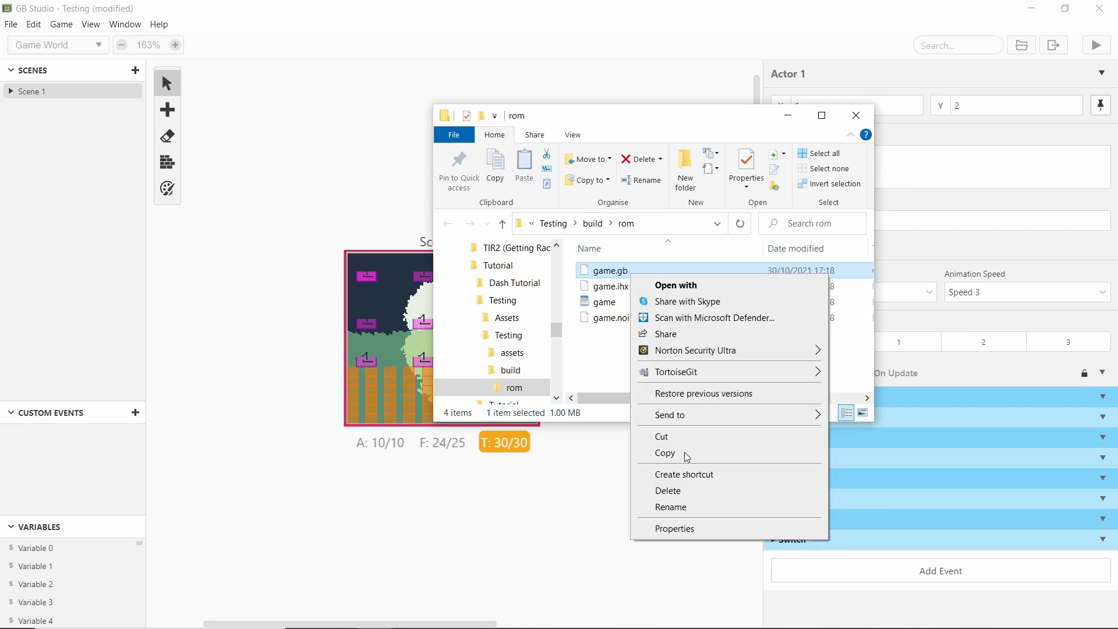
pyautogui.click(684, 528)
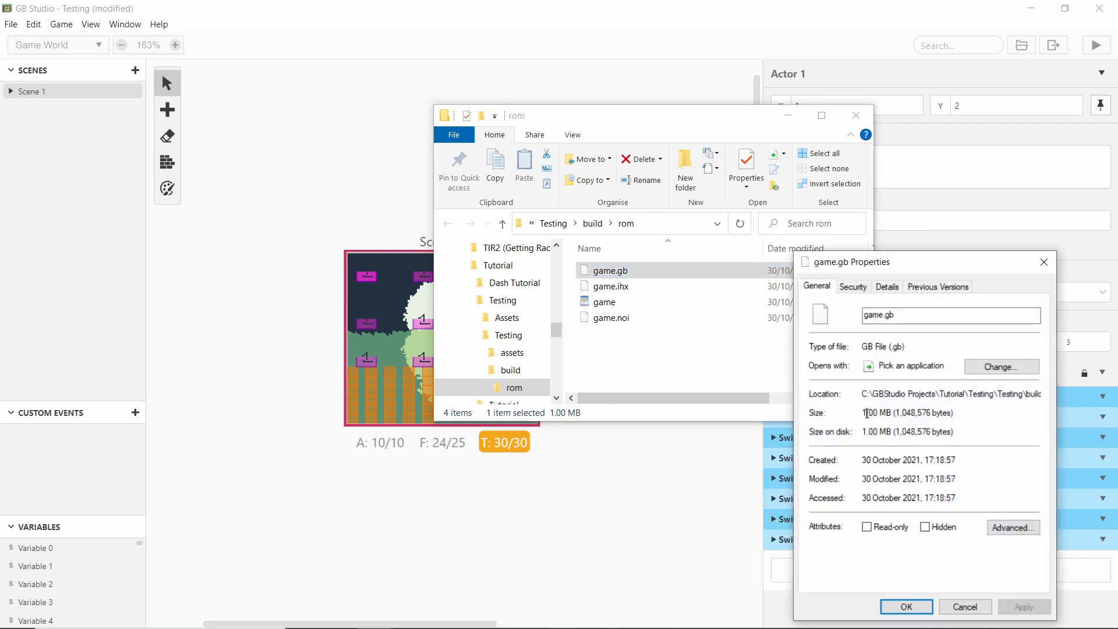
pyautogui.moveTo(867, 413); pyautogui.dragTo(901, 413)
pyautogui.click(897, 414)
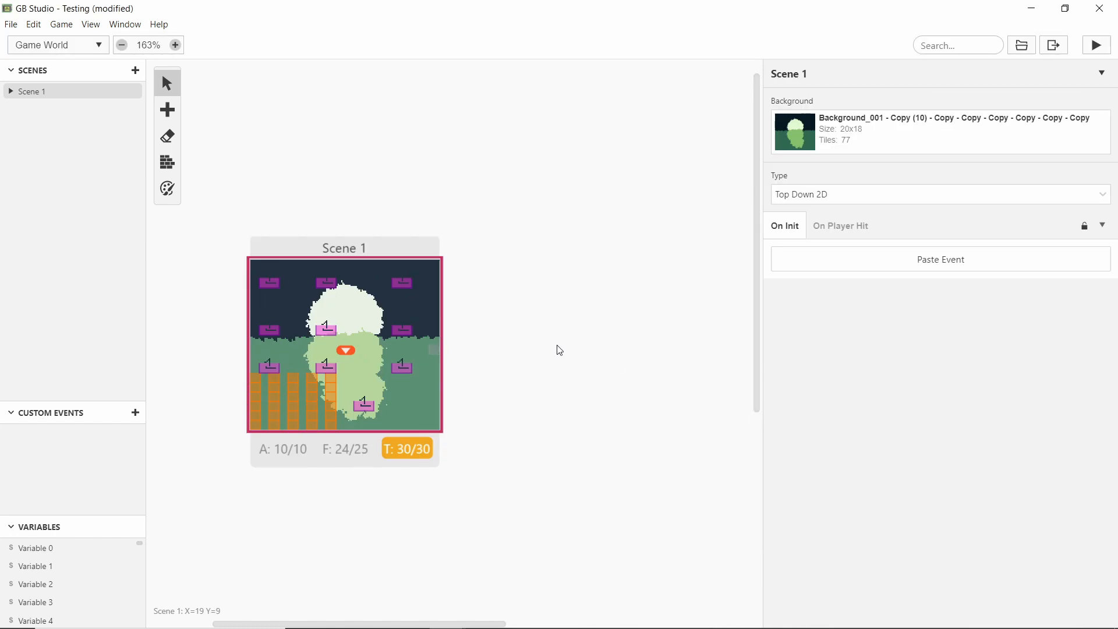
# Place a copy of Scene 1 with all its actors and triggers beside the original scene and line the two up
pyautogui.press('s')
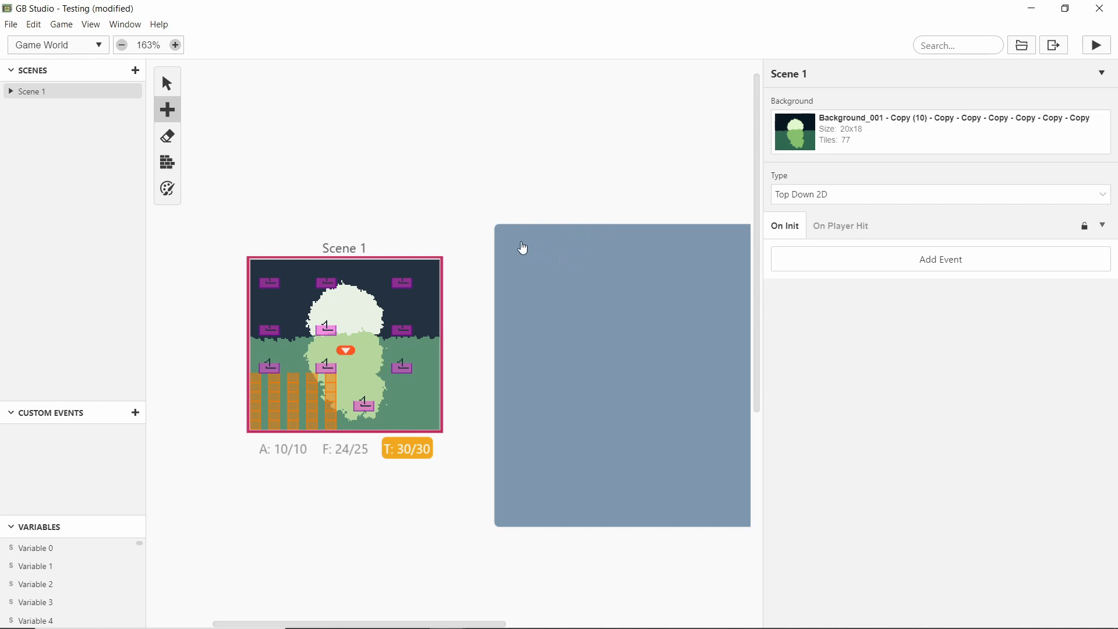
pyautogui.click(465, 312)
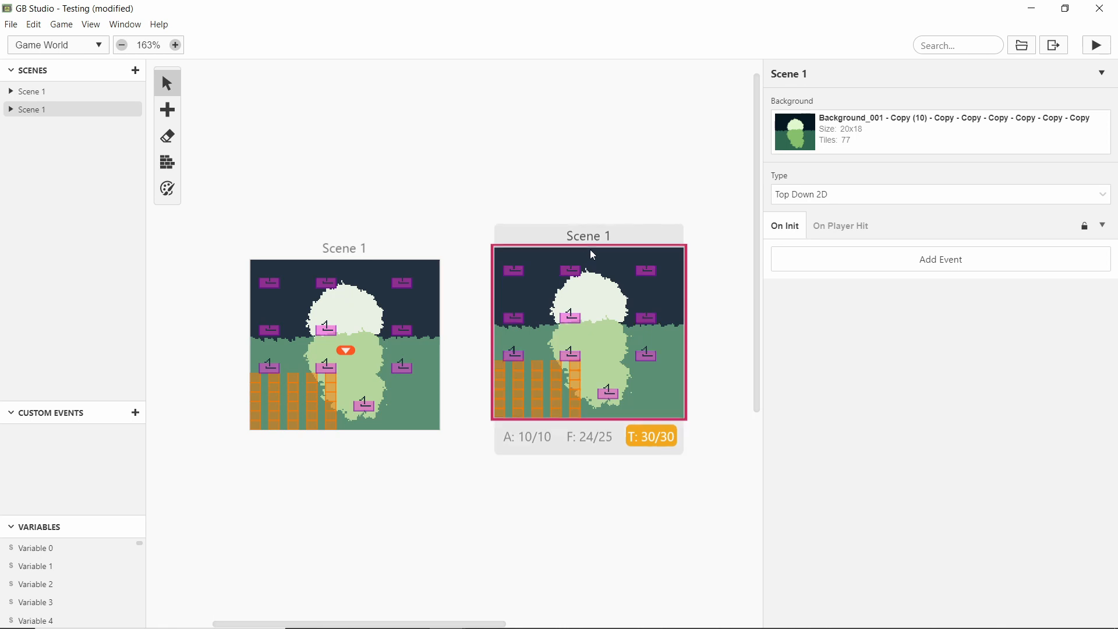
pyautogui.moveTo(596, 259)
pyautogui.mouseDown()
pyautogui.moveTo(596, 234)
pyautogui.moveTo(597, 258)
pyautogui.mouseUp()
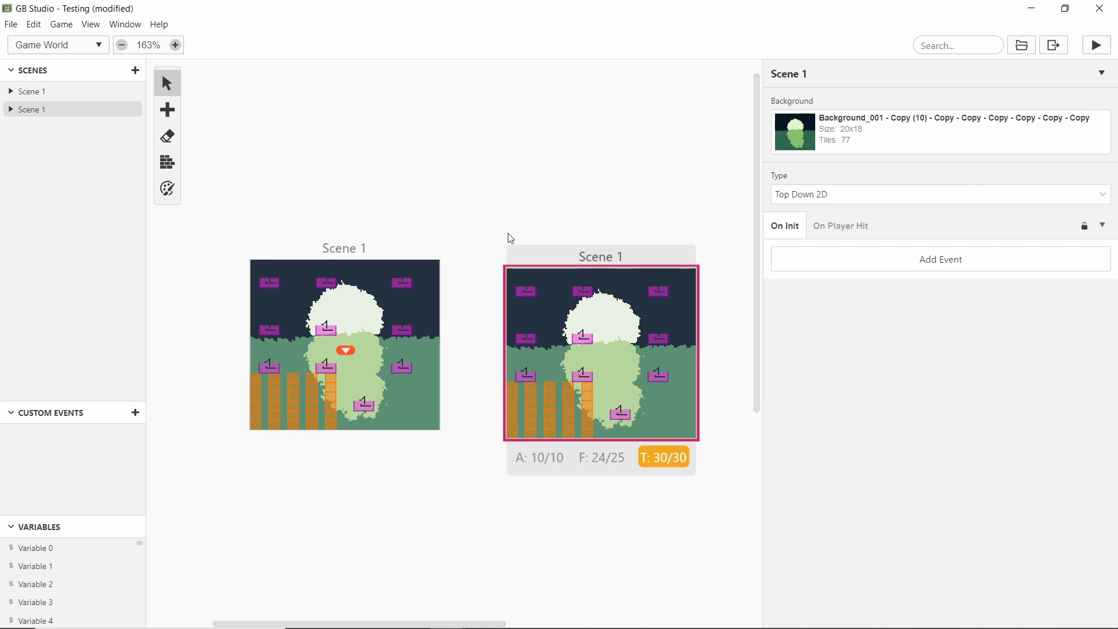
pyautogui.click(62, 24)
pyautogui.moveTo(90, 24)
pyautogui.click(488, 149)
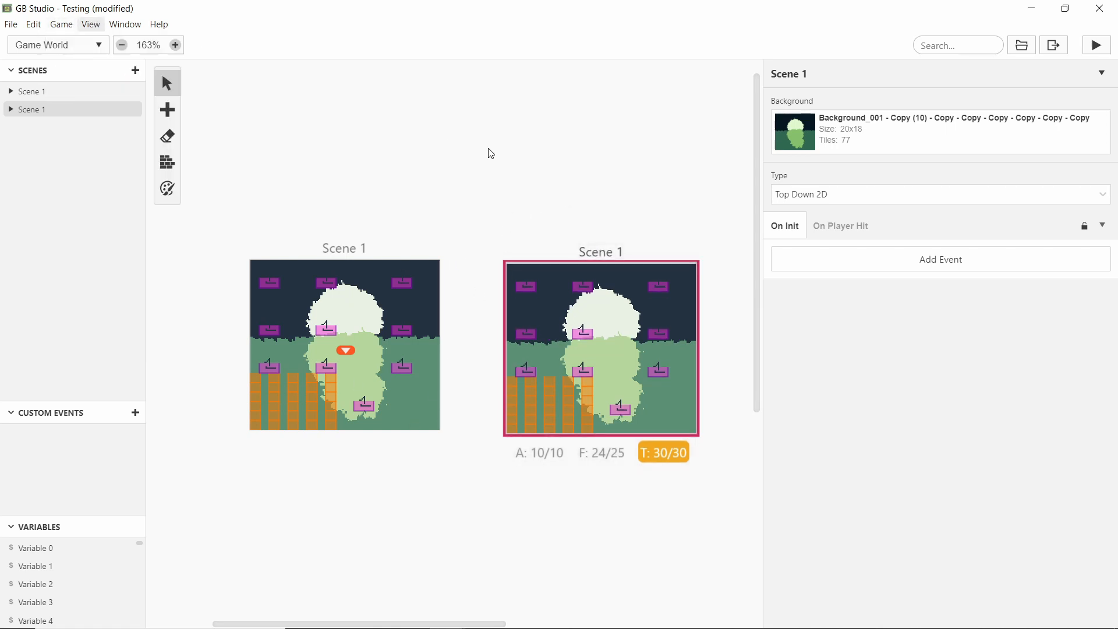
pyautogui.moveTo(547, 163); pyautogui.dragTo(447, 152)
pyautogui.click(461, 228)
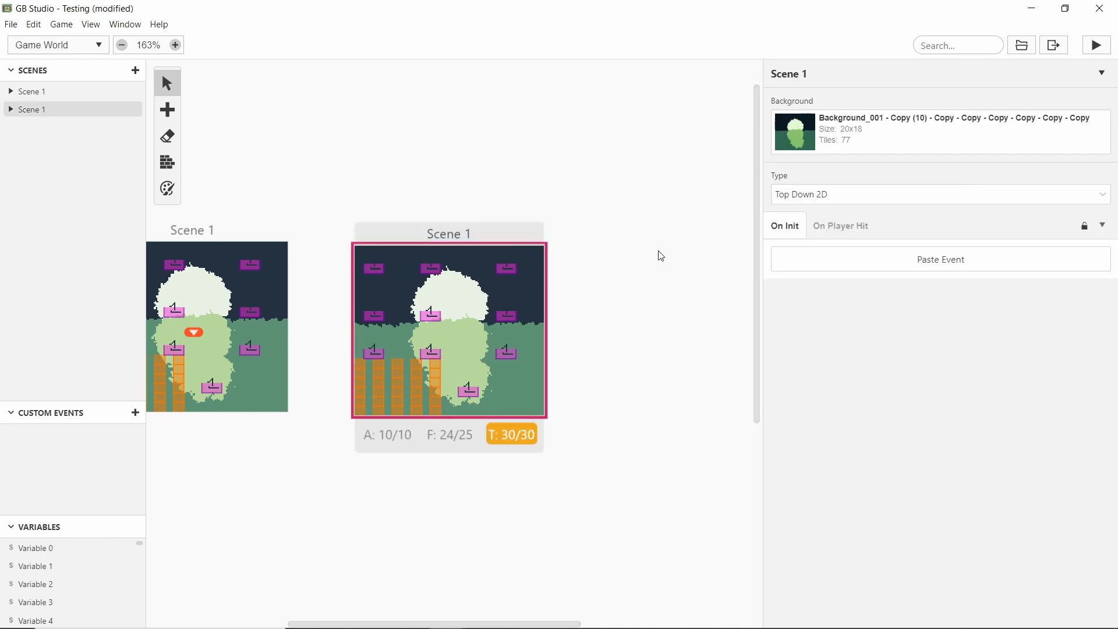
# Place a third Scene 1 with all its actors and triggers after the second scene and align it with the row
pyautogui.press('s')
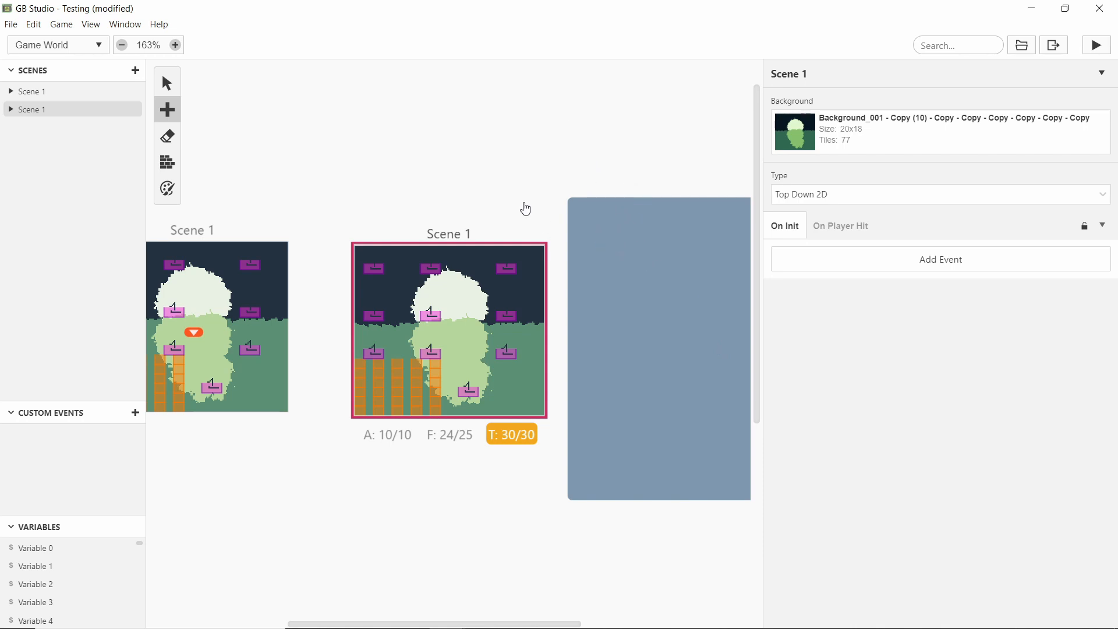
pyautogui.click(342, 342)
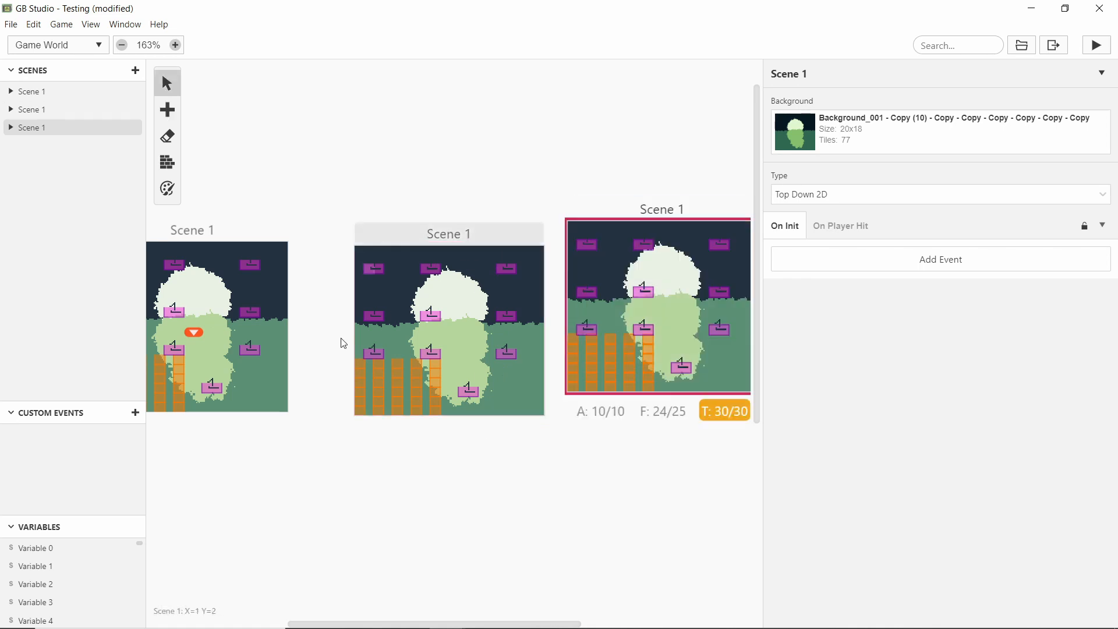
pyautogui.hscroll(3, 429, 215)
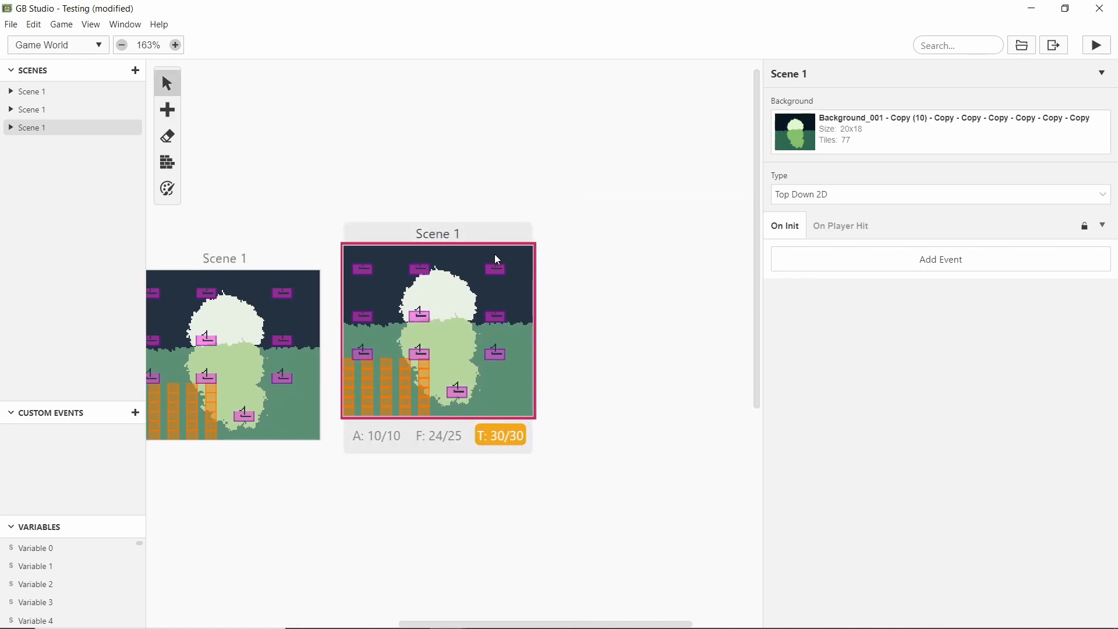
pyautogui.hotkey('ctrl', 'z')
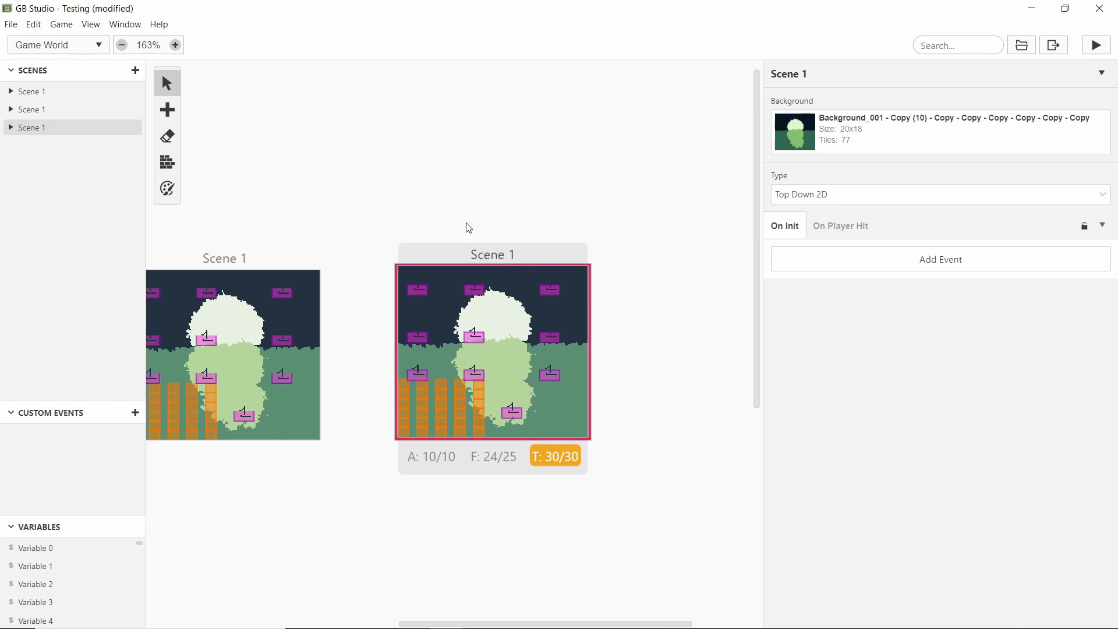
pyautogui.hotkey('ctrl', 'z')
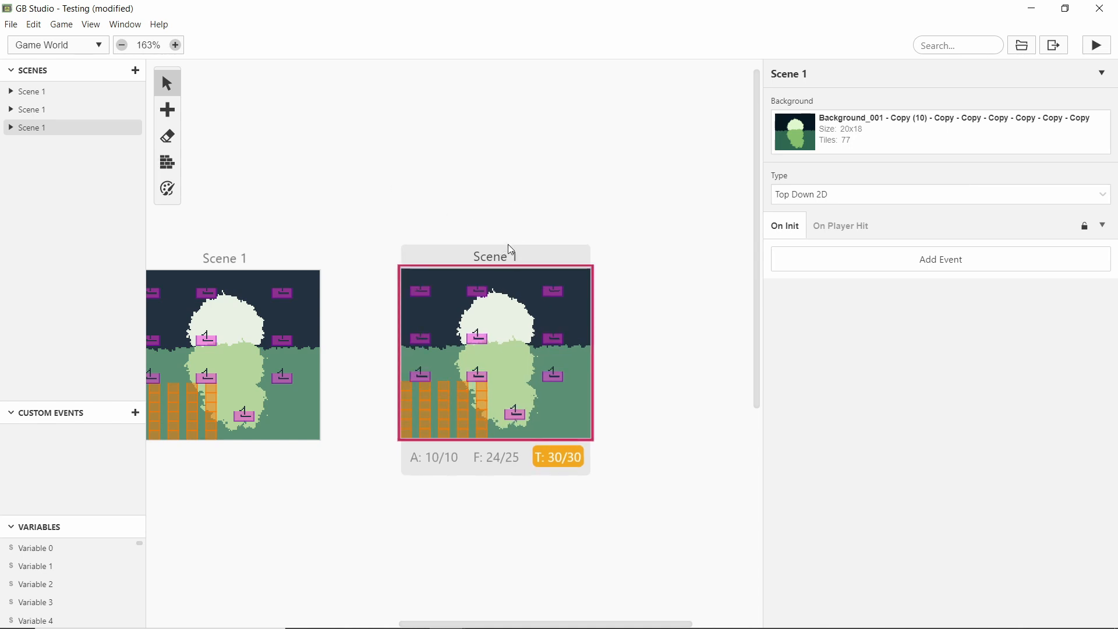
pyautogui.moveTo(510, 249); pyautogui.dragTo(514, 250)
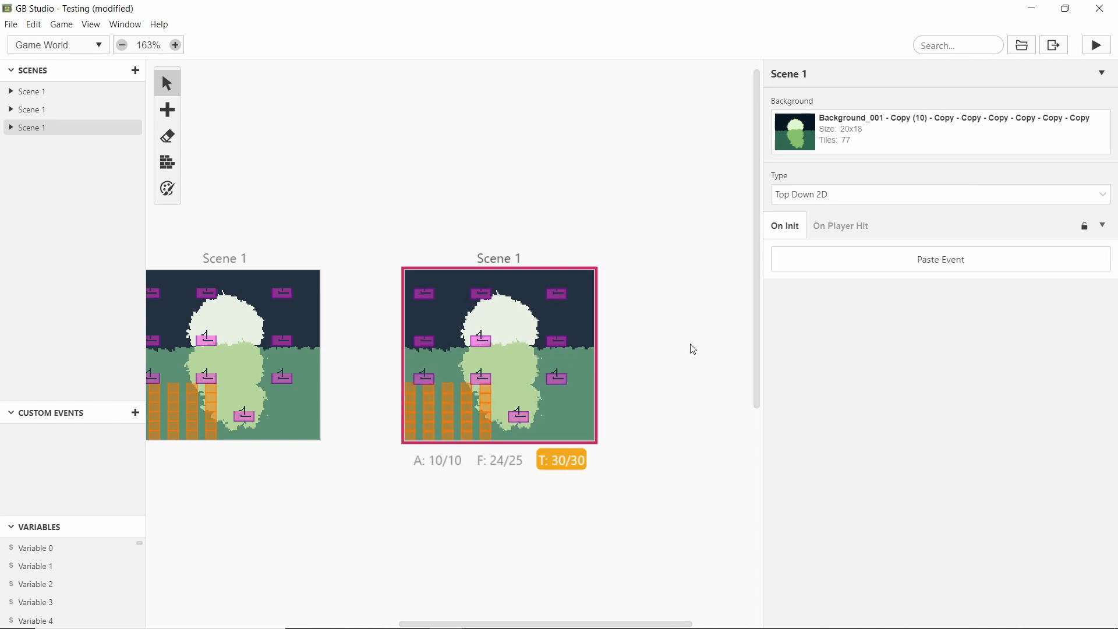
# Place a fourth Scene 1 with all its actors and triggers at the end of the row, level with the others
pyautogui.press('s')
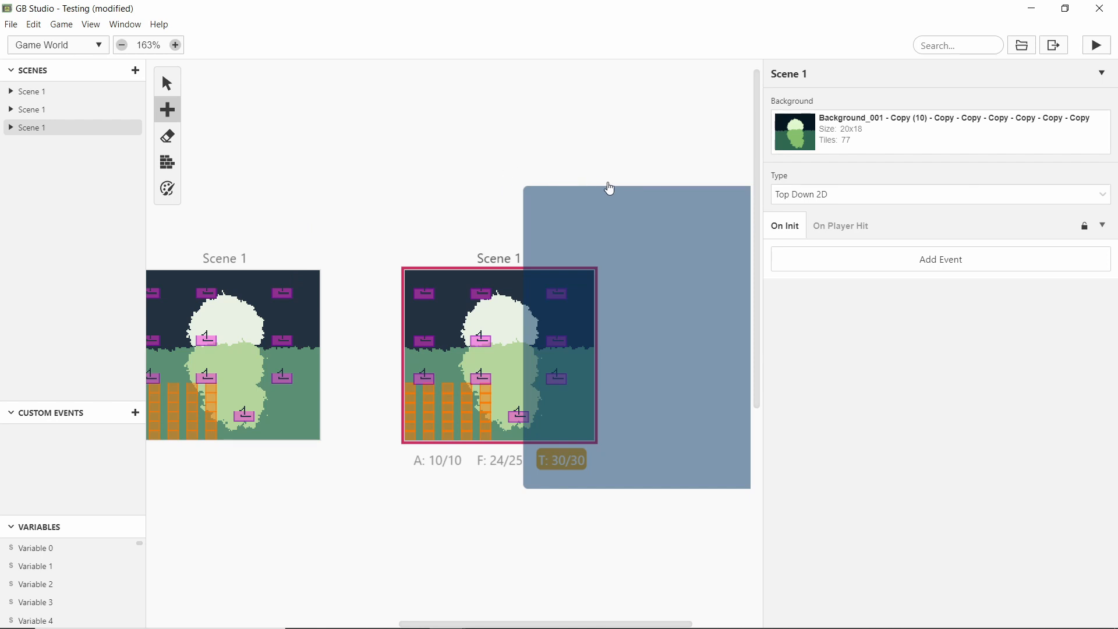
pyautogui.click(610, 188)
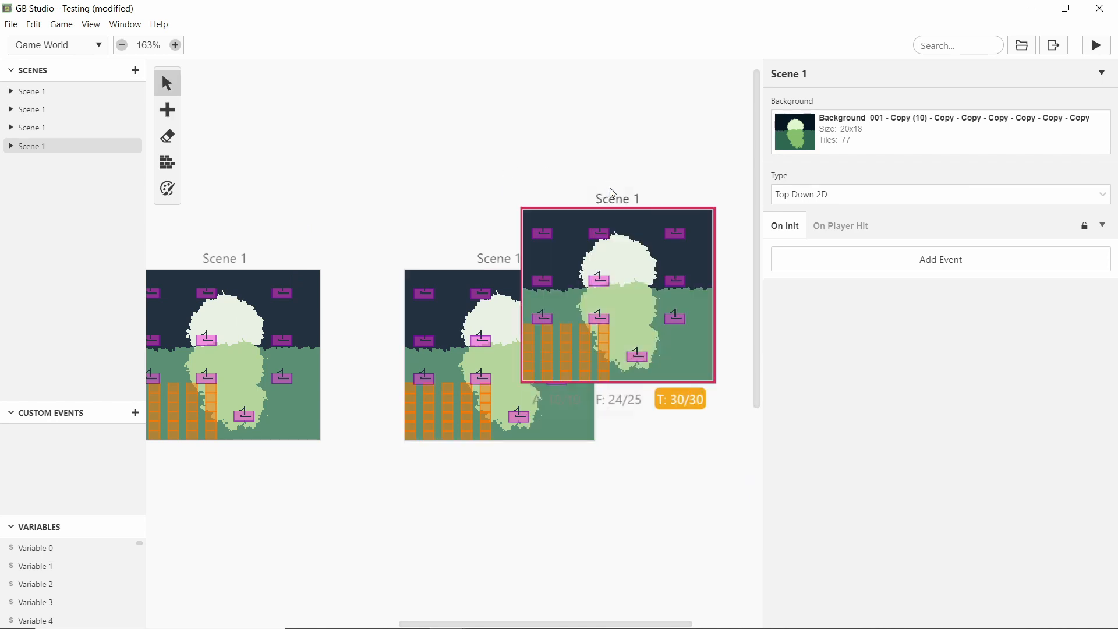
pyautogui.moveTo(686, 230); pyautogui.dragTo(748, 268)
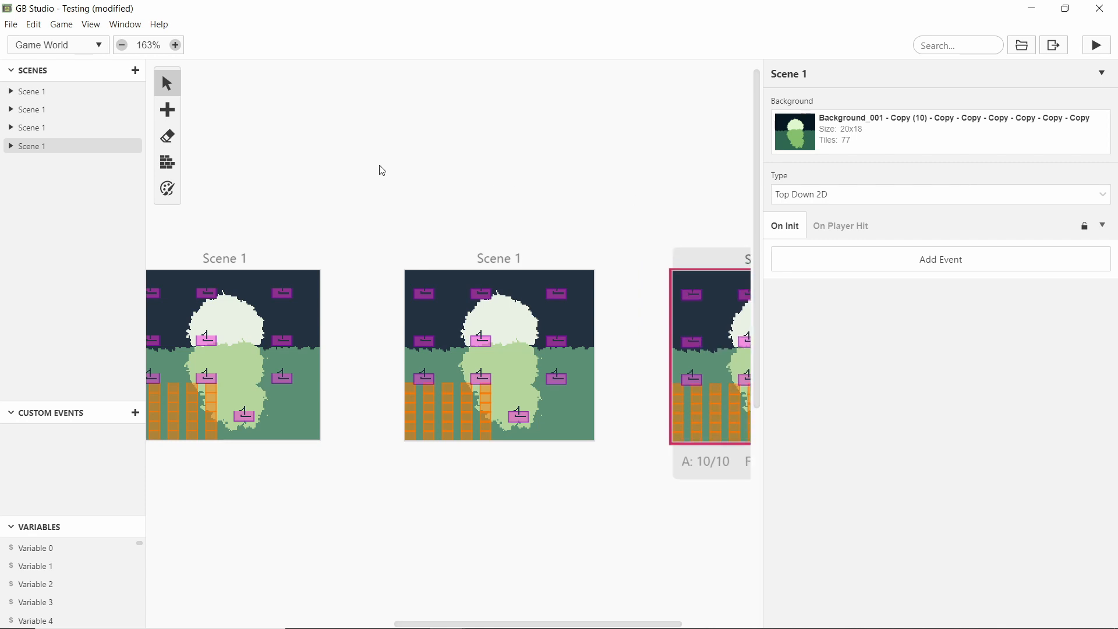
# Set the second scene's background to "Background_001 - Copy (10) - Copy - Copy - Copy - Copy - Copy"
pyautogui.click(601, 268)
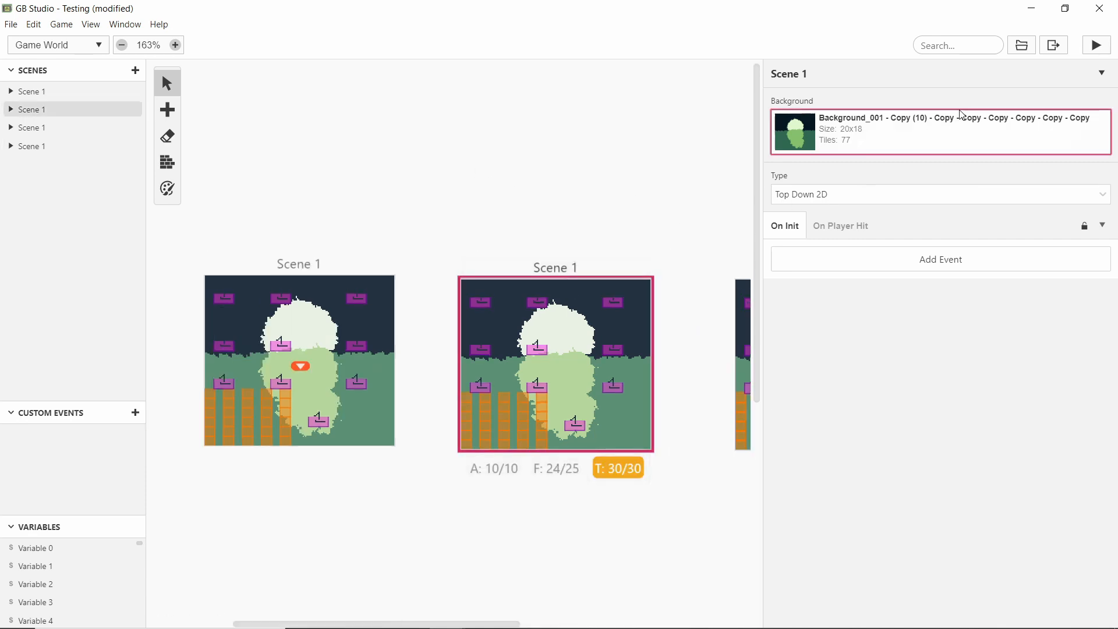
pyautogui.click(955, 141)
pyautogui.click(988, 242)
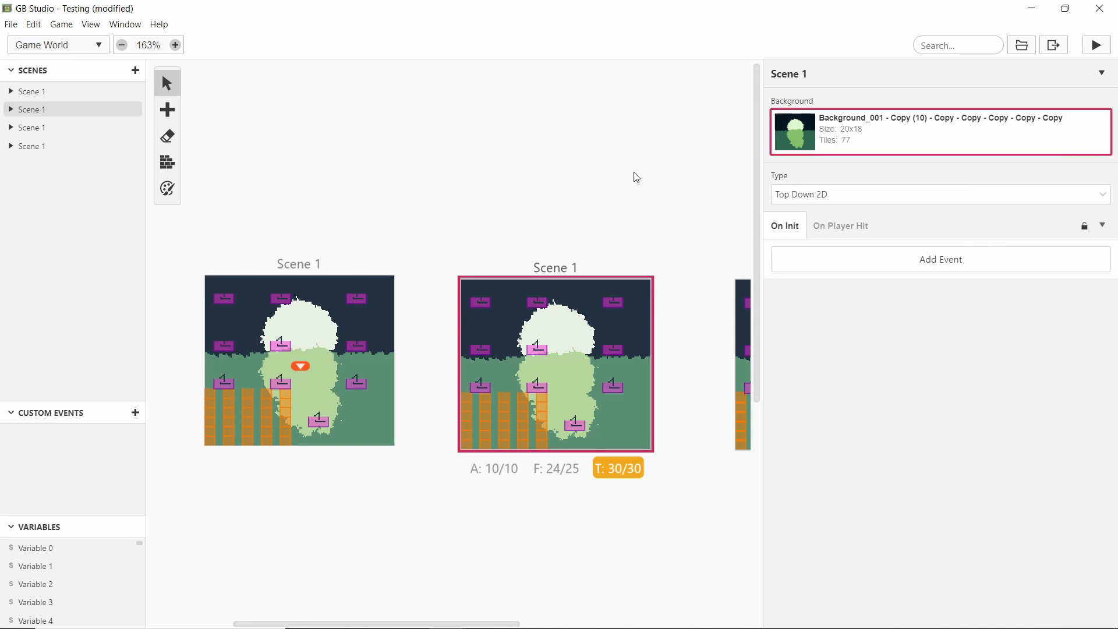
# Set the third scene's background to "Background_001 - Copy (10) - Copy - Copy - Copy - Copy"
pyautogui.hscroll(4, 443, 180)
pyautogui.click(628, 295)
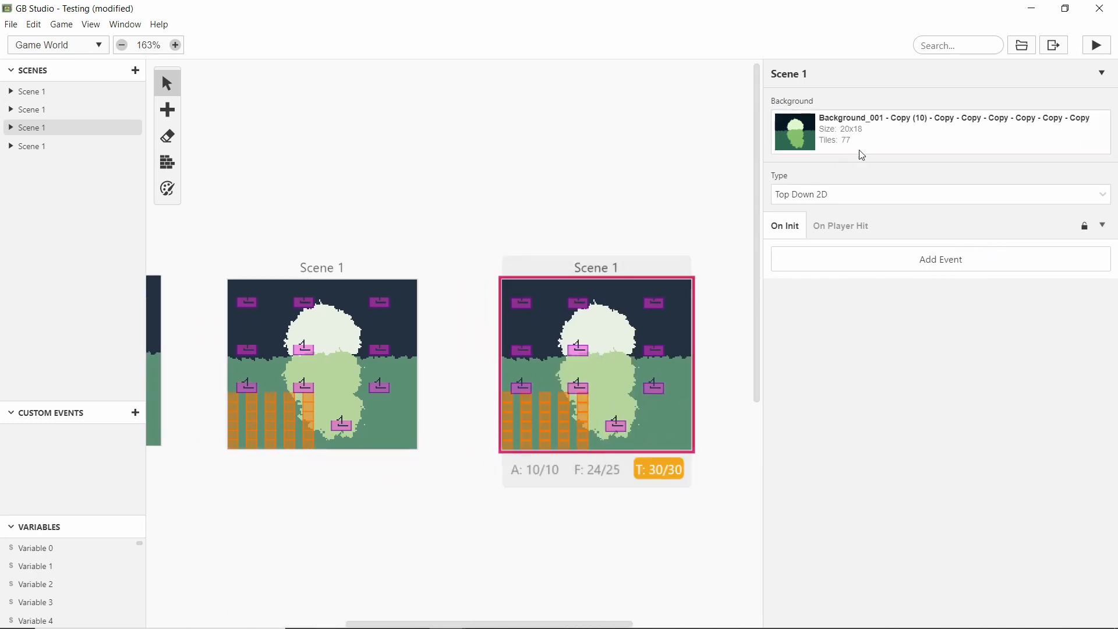
pyautogui.click(940, 134)
pyautogui.click(962, 254)
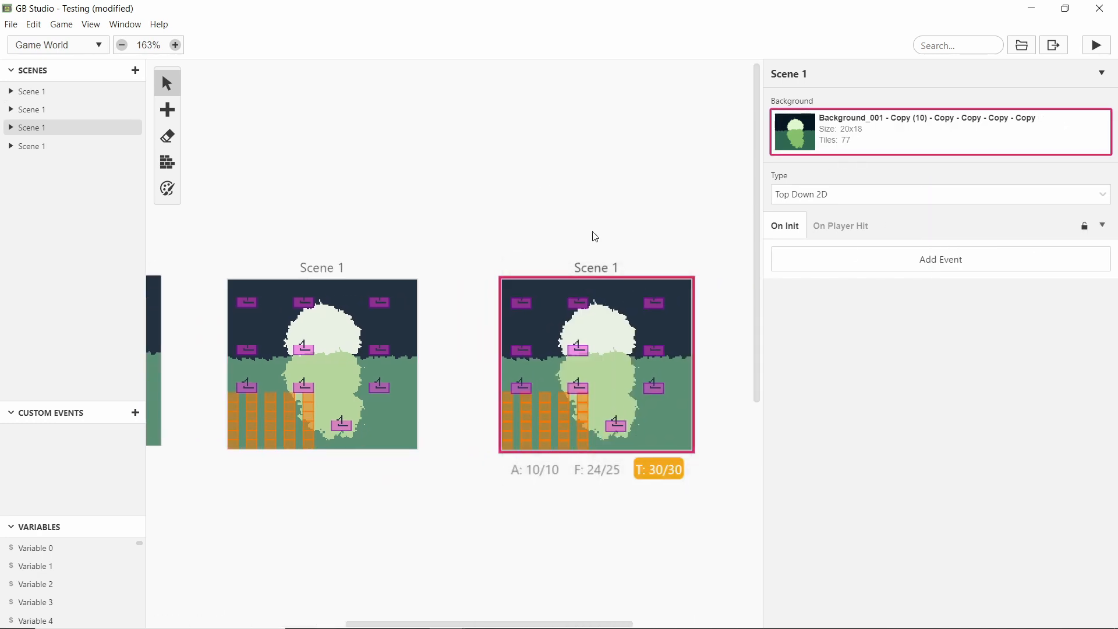
# Set the fourth scene's background to "Background_001 - Copy (10) - Copy - Copy - Copy"
pyautogui.hscroll(3, 421, 208)
pyautogui.hscroll(2, 421, 209)
pyautogui.click(635, 291)
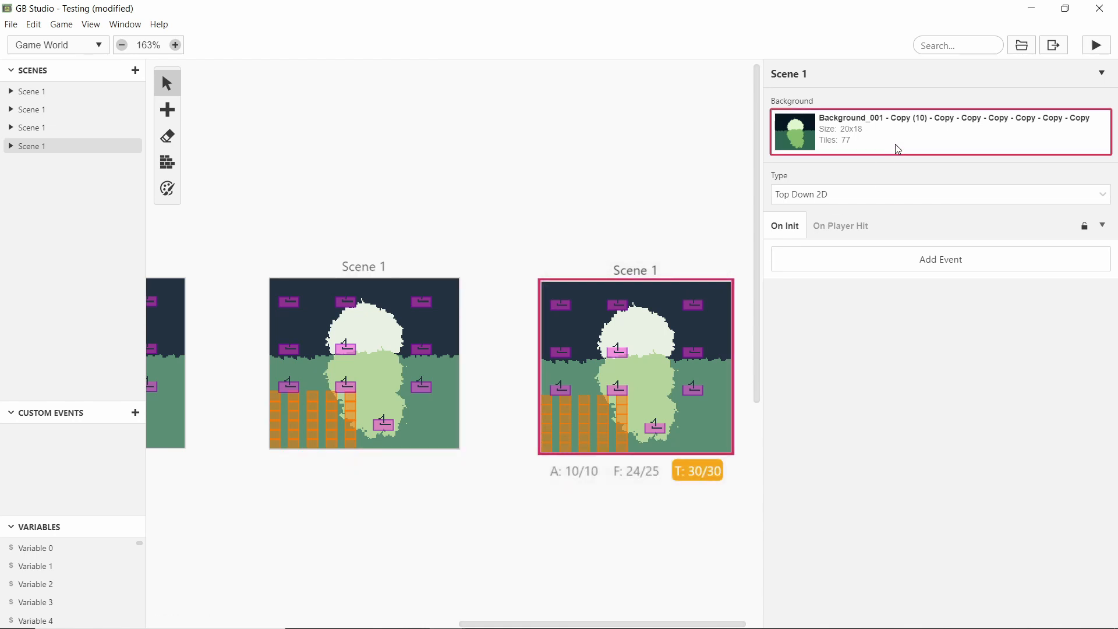
pyautogui.click(895, 144)
pyautogui.click(1025, 274)
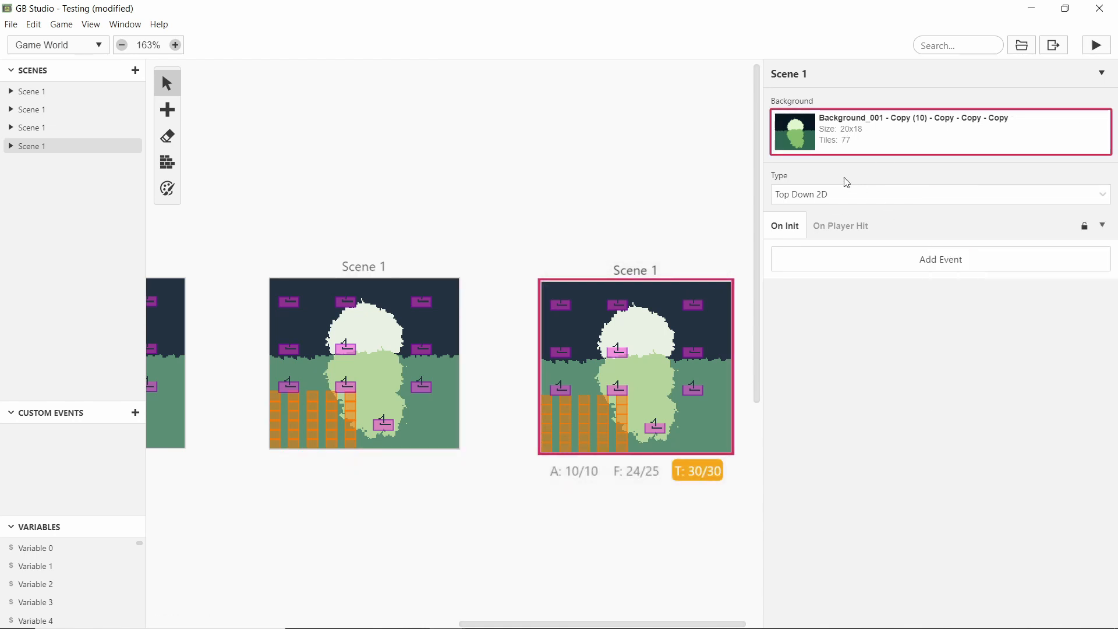
# Run the game with the four scenes and walk the player up, down, left and right among the actors
pyautogui.hscroll(-8, 511, 209)
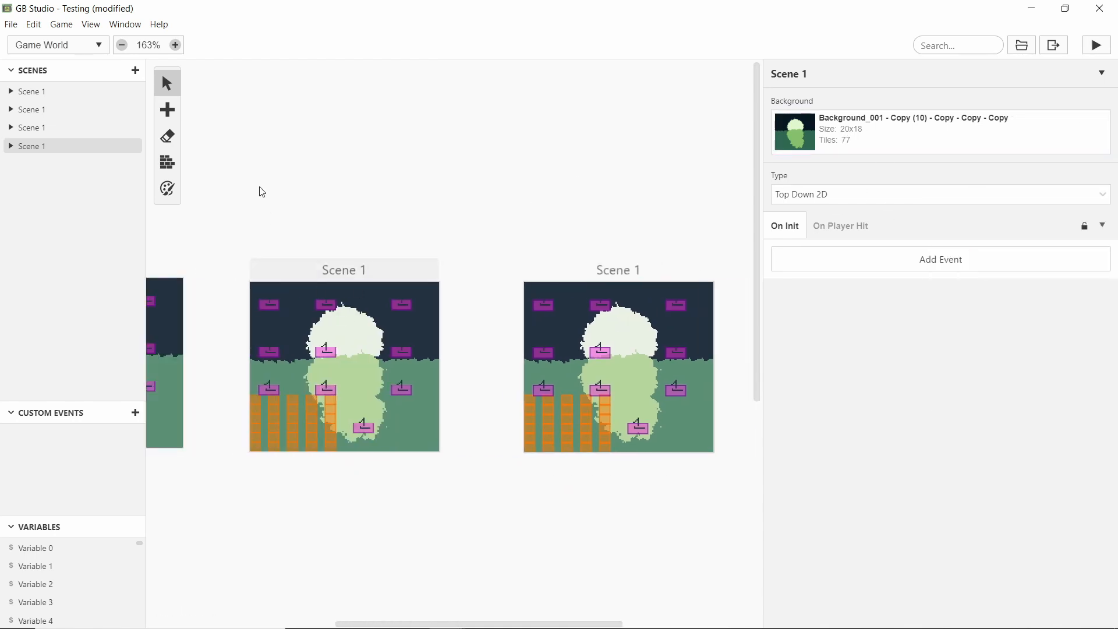
pyautogui.hscroll(3, 441, 169)
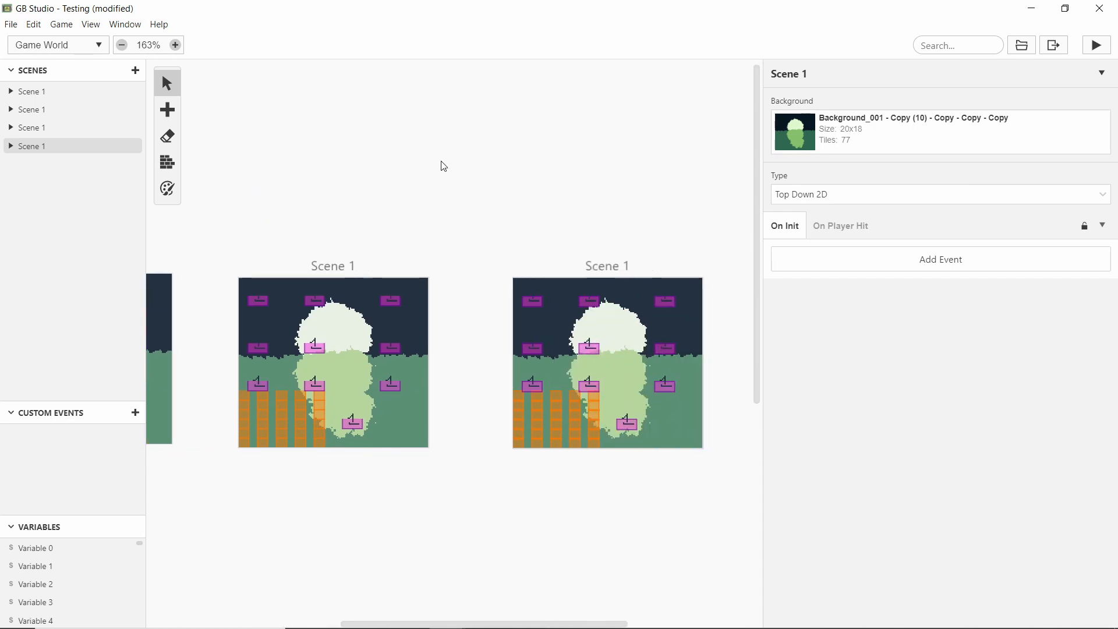
pyautogui.hscroll(3, 486, 175)
pyautogui.click(394, 162)
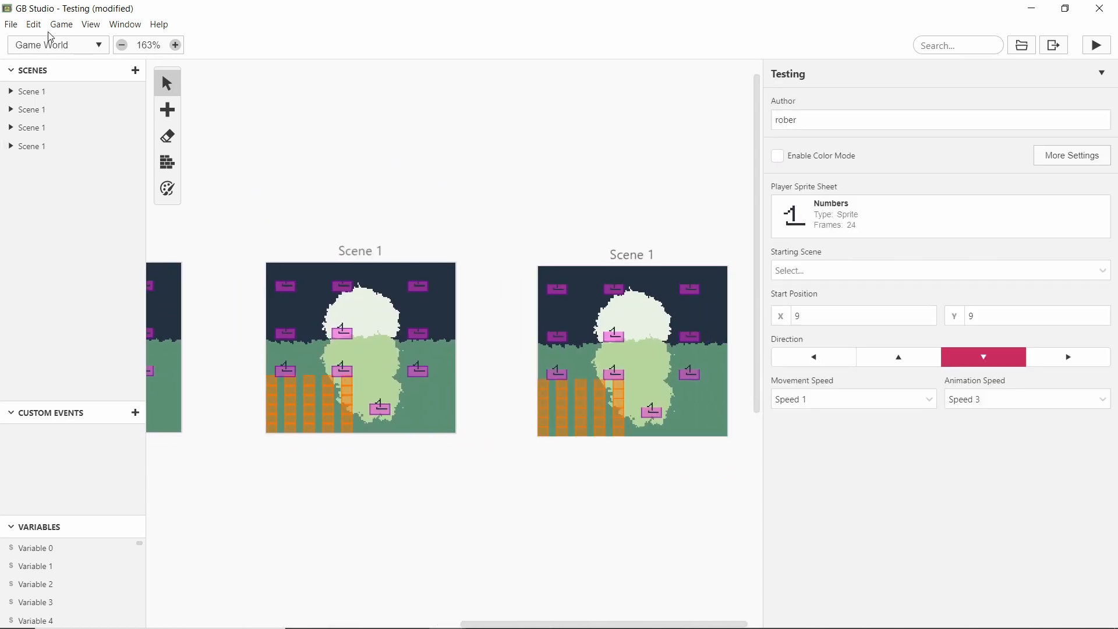
pyautogui.click(88, 24)
pyautogui.click(87, 24)
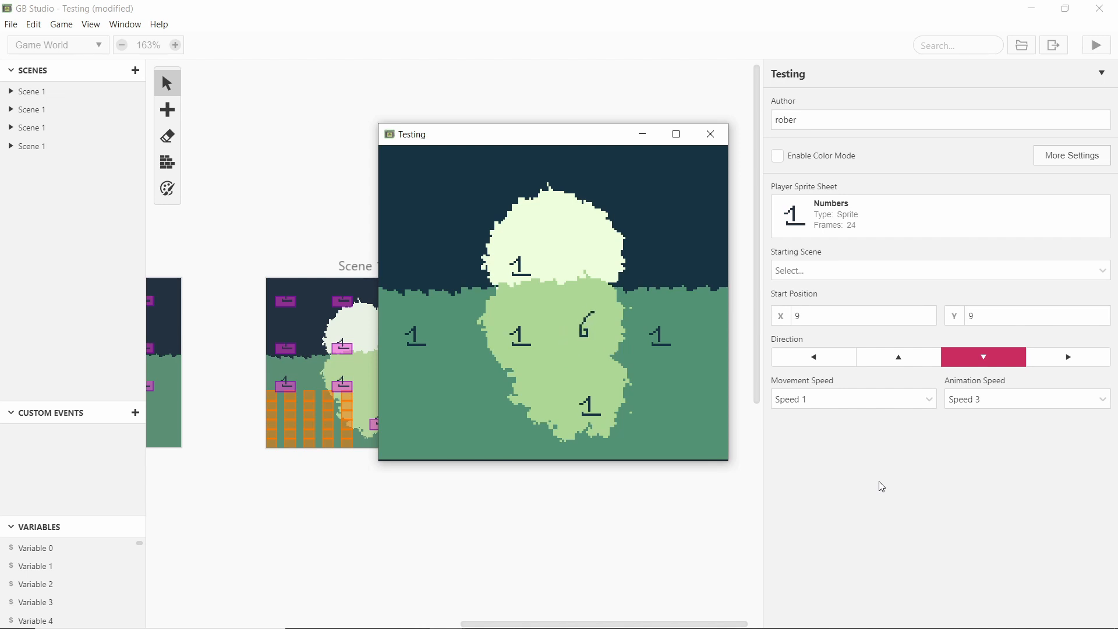
pyautogui.press('Up')
pyautogui.press('Down')
pyautogui.press('Left')
pyautogui.press('Right')
pyautogui.click(642, 133)
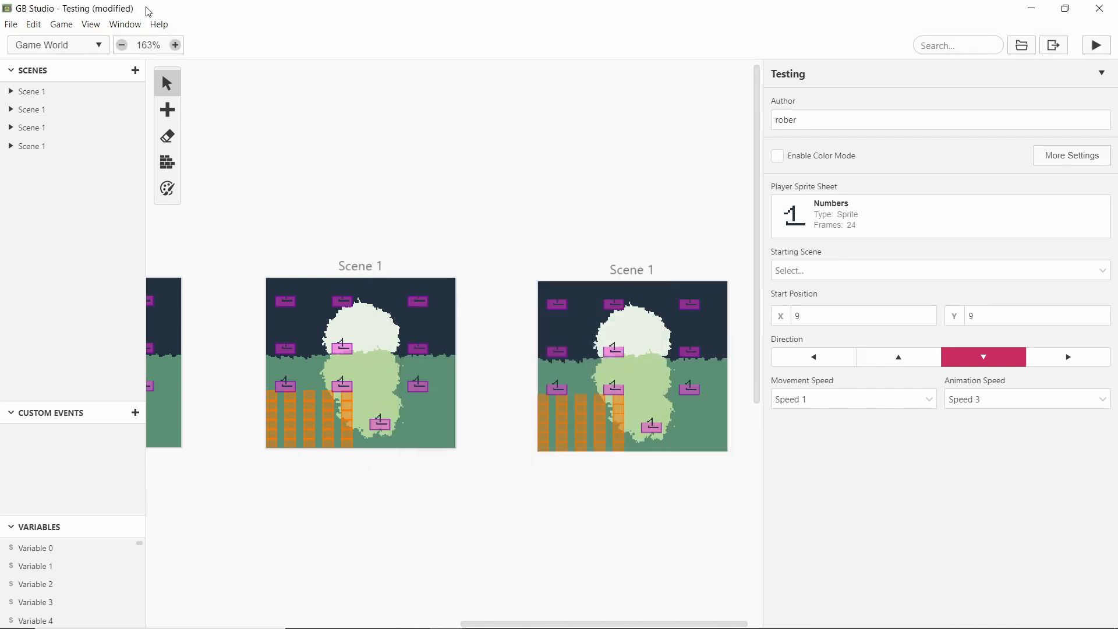
# Export the four-scene game as a ROM
pyautogui.click(69, 25)
pyautogui.moveTo(97, 60)
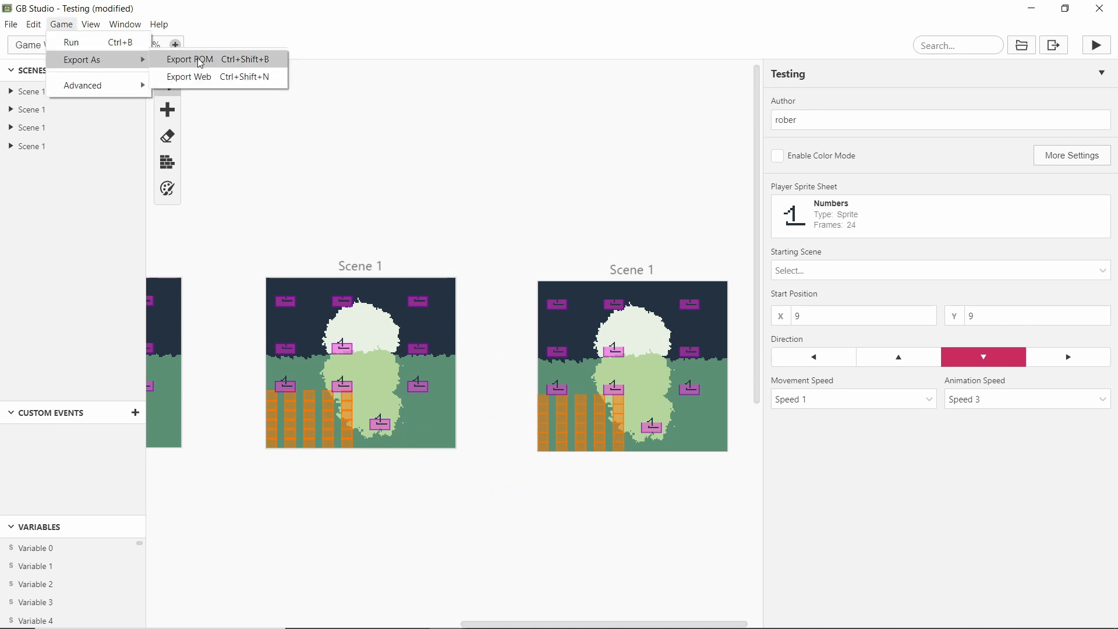
pyautogui.click(200, 60)
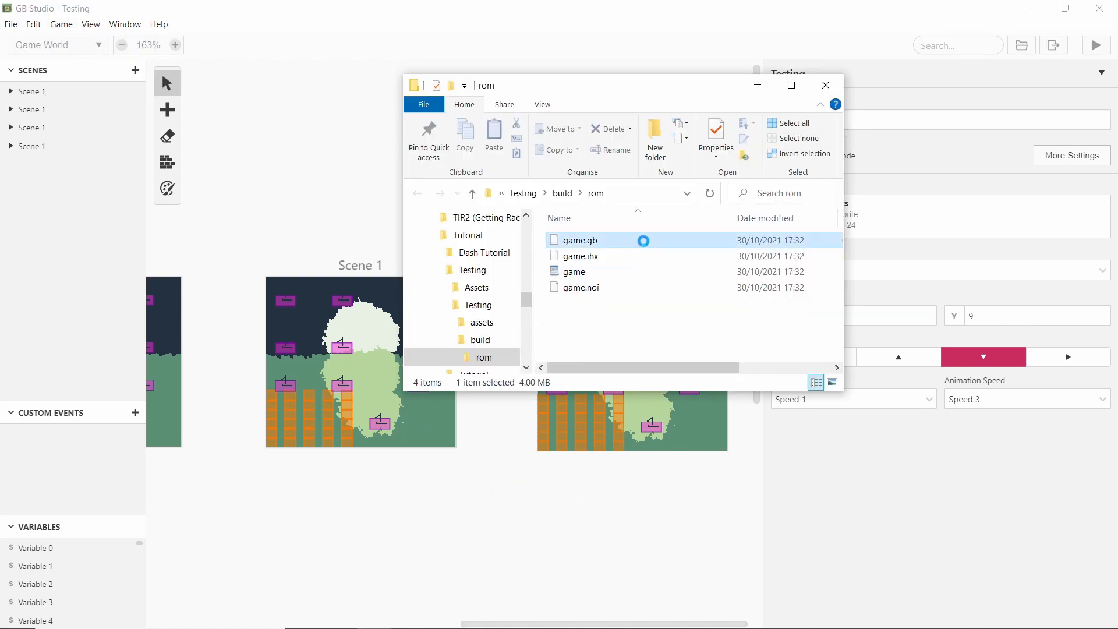
# Check the file size of the newly exported game.gb in its file properties and compare it with the scenes built so far
pyautogui.rightClick(599, 241)
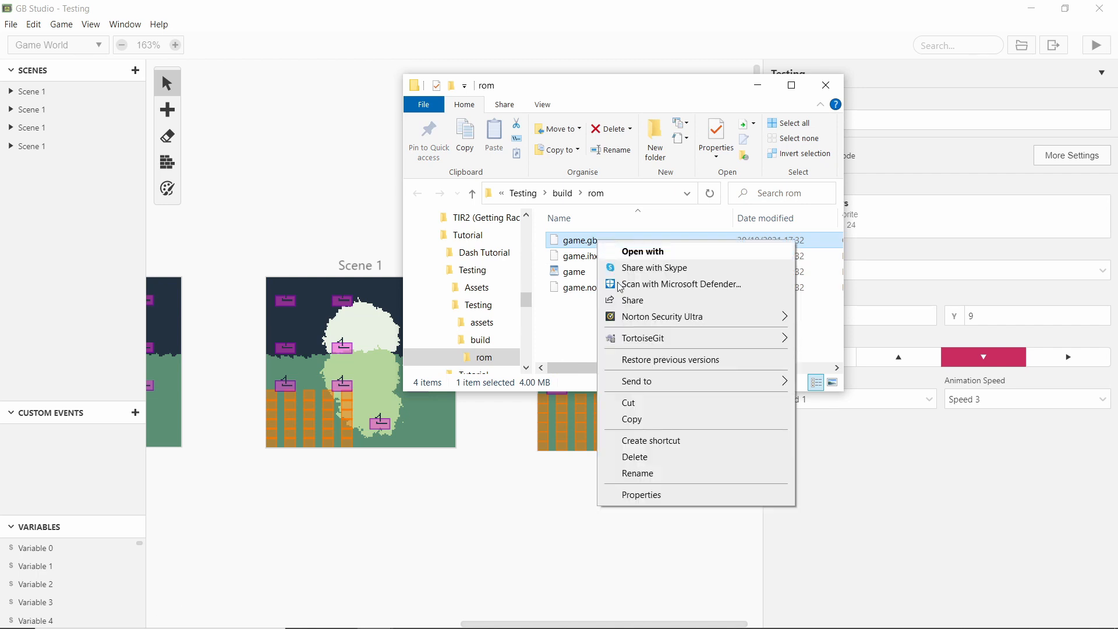
pyautogui.click(671, 505)
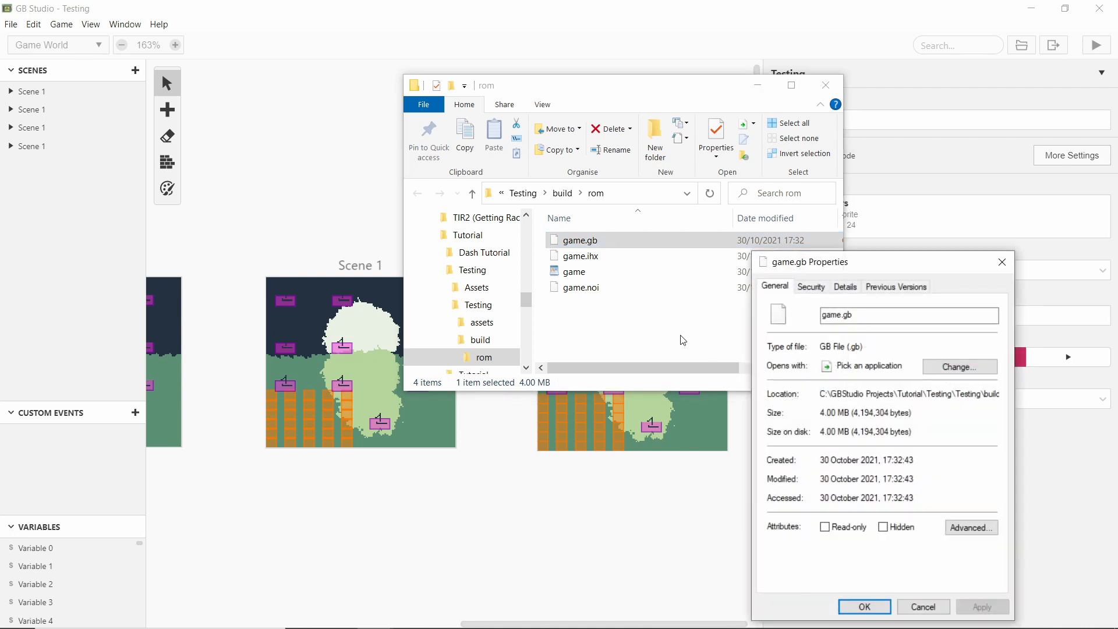
pyautogui.moveTo(897, 259); pyautogui.dragTo(893, 172)
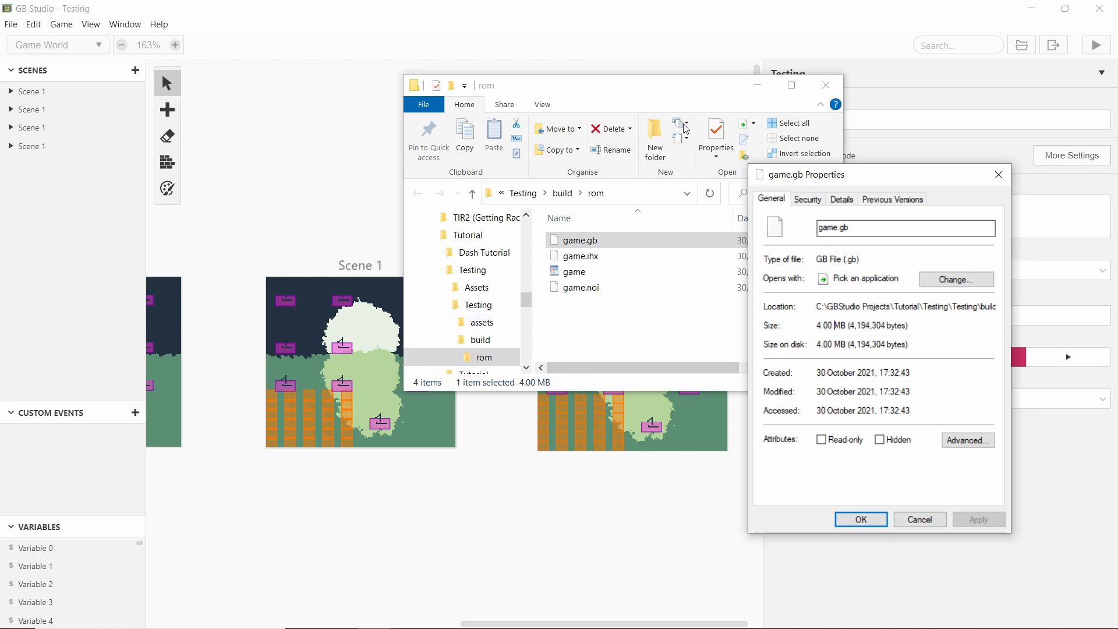
pyautogui.moveTo(676, 92); pyautogui.dragTo(647, 77)
pyautogui.click(727, 71)
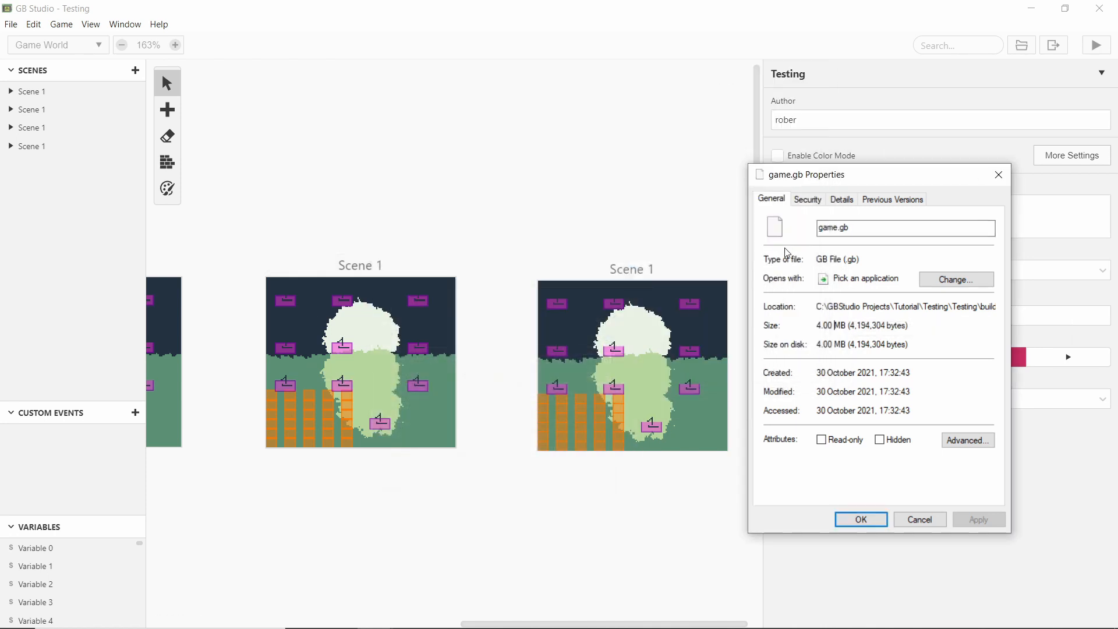
pyautogui.hscroll(-3, 364, 432)
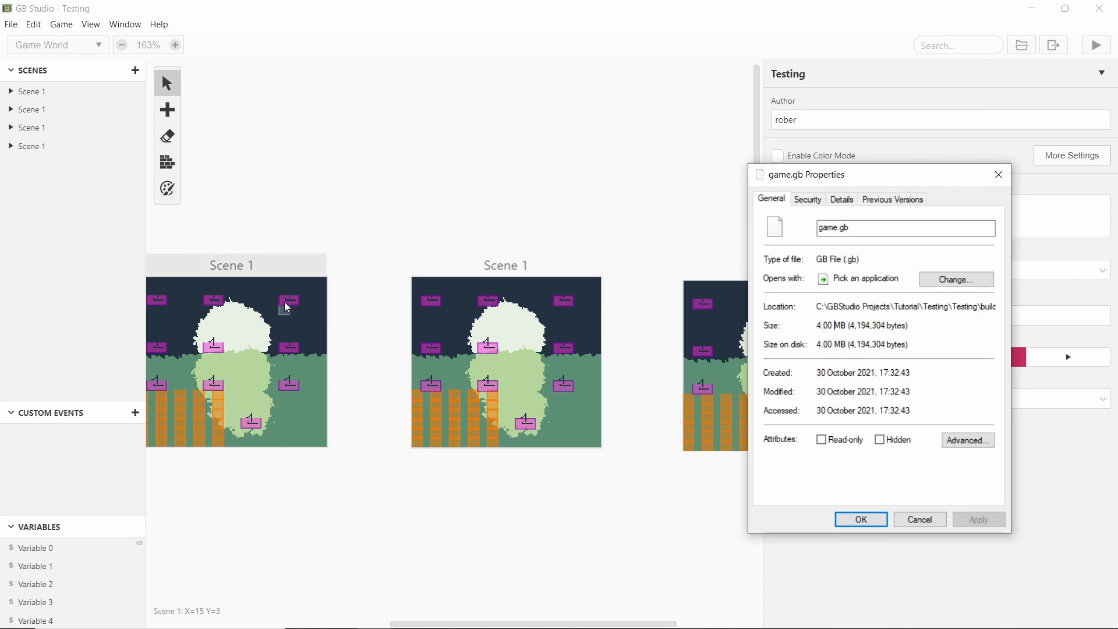
pyautogui.hscroll(1, 291, 410)
pyautogui.hscroll(1, 290, 413)
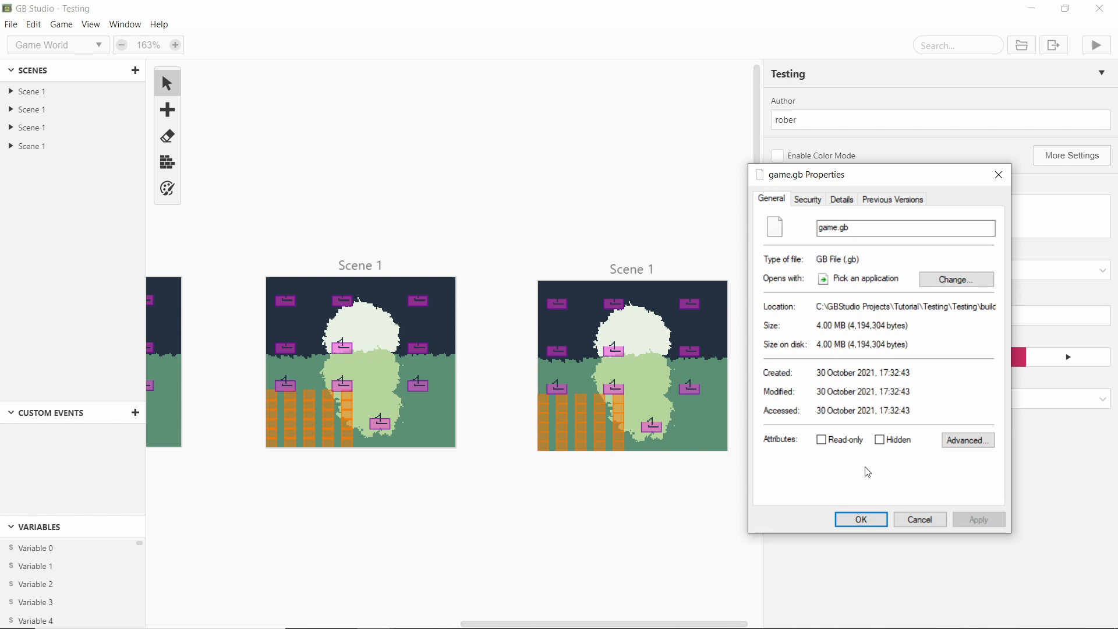
pyautogui.click(862, 519)
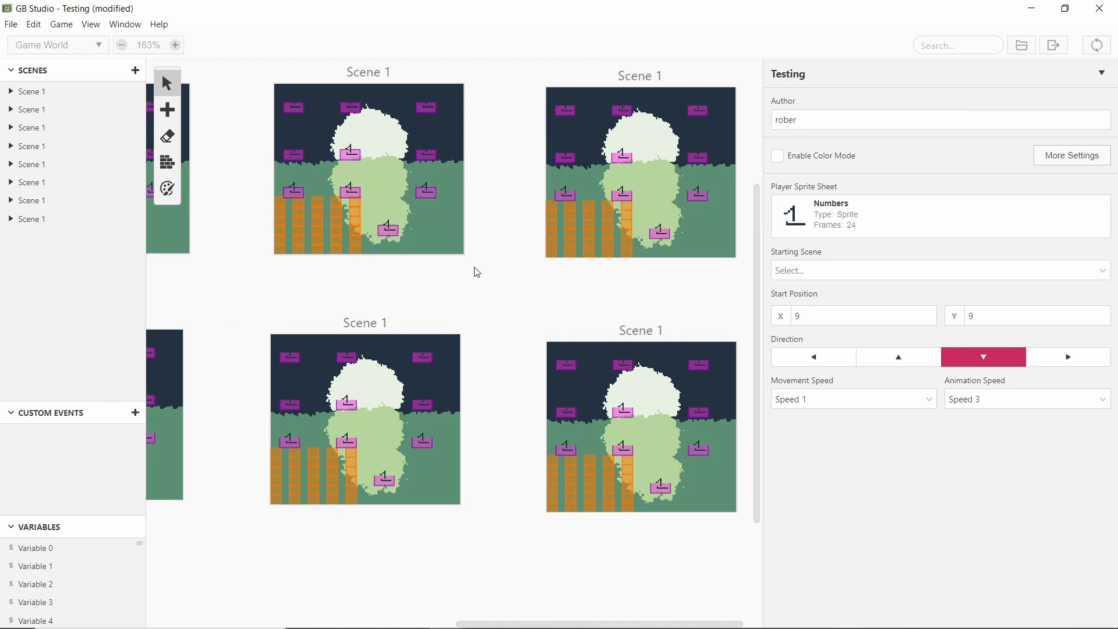
# Examine the Switch scripts on the first scene's corner trigger at X 0, Y 17 and the actor at X 7, Y 11, and survey both scene rows
pyautogui.hscroll(-3, 321, 297)
pyautogui.scroll(2, 322, 298)
pyautogui.hscroll(-3, 489, 309)
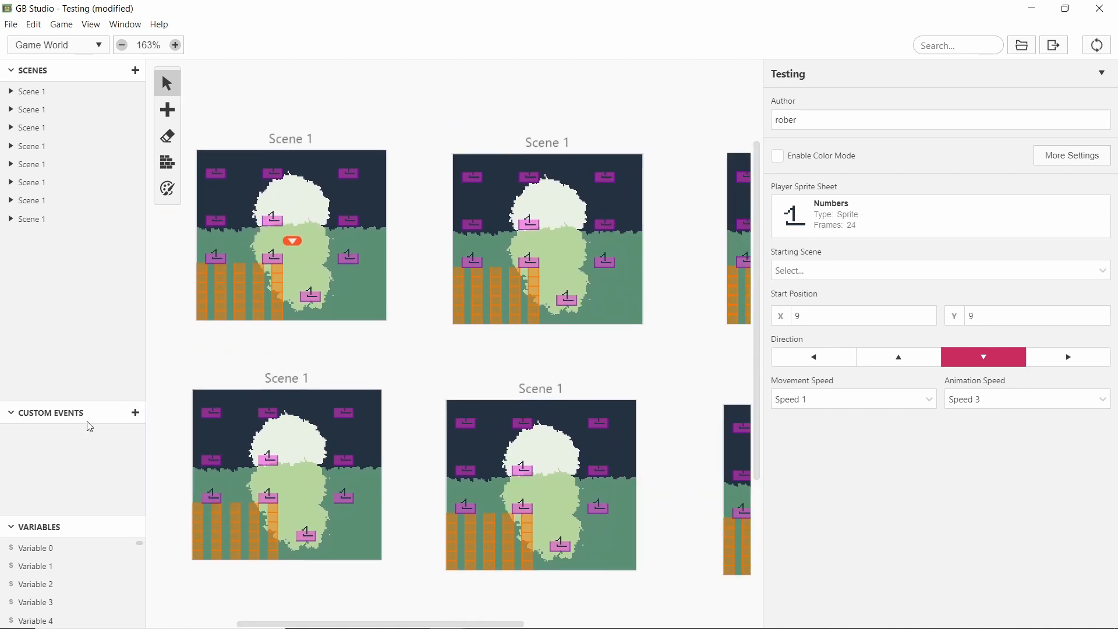
pyautogui.click(204, 315)
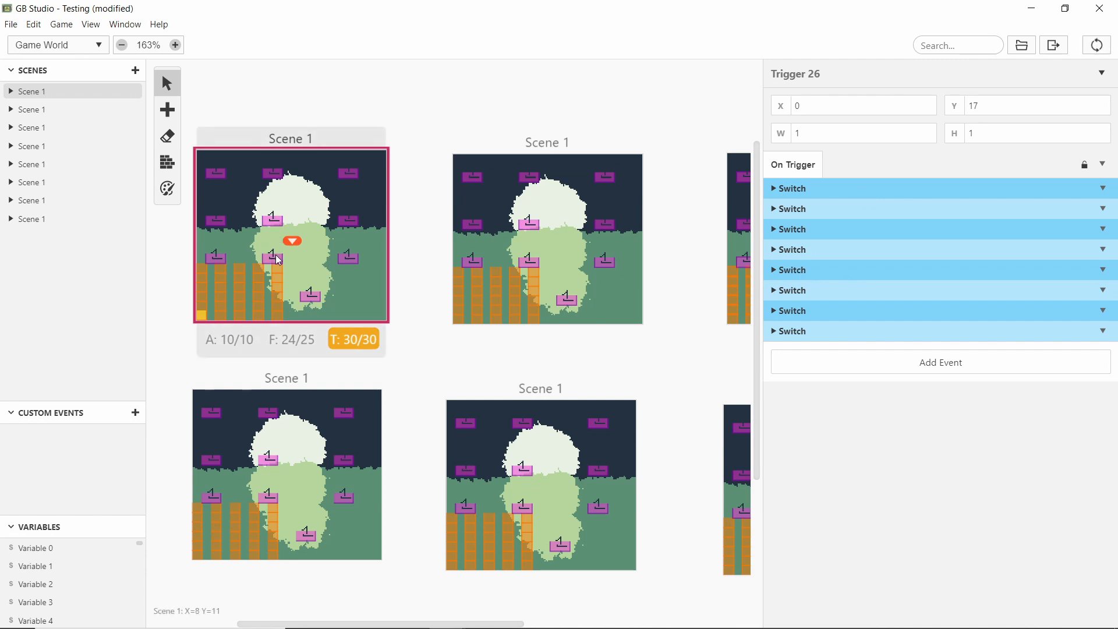
pyautogui.click(345, 251)
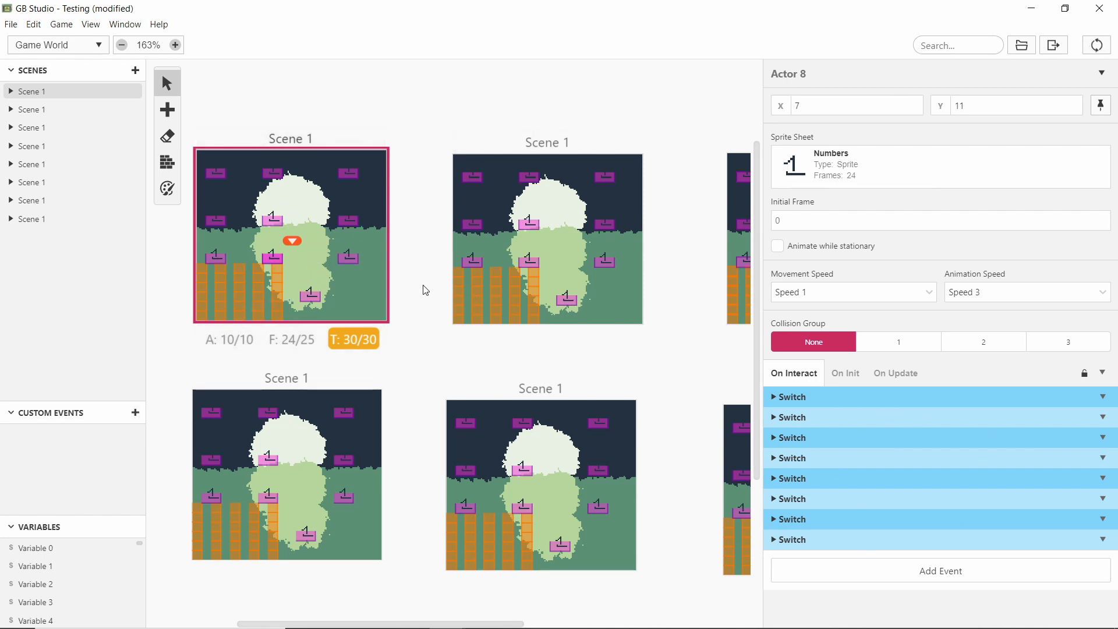
pyautogui.click(425, 307)
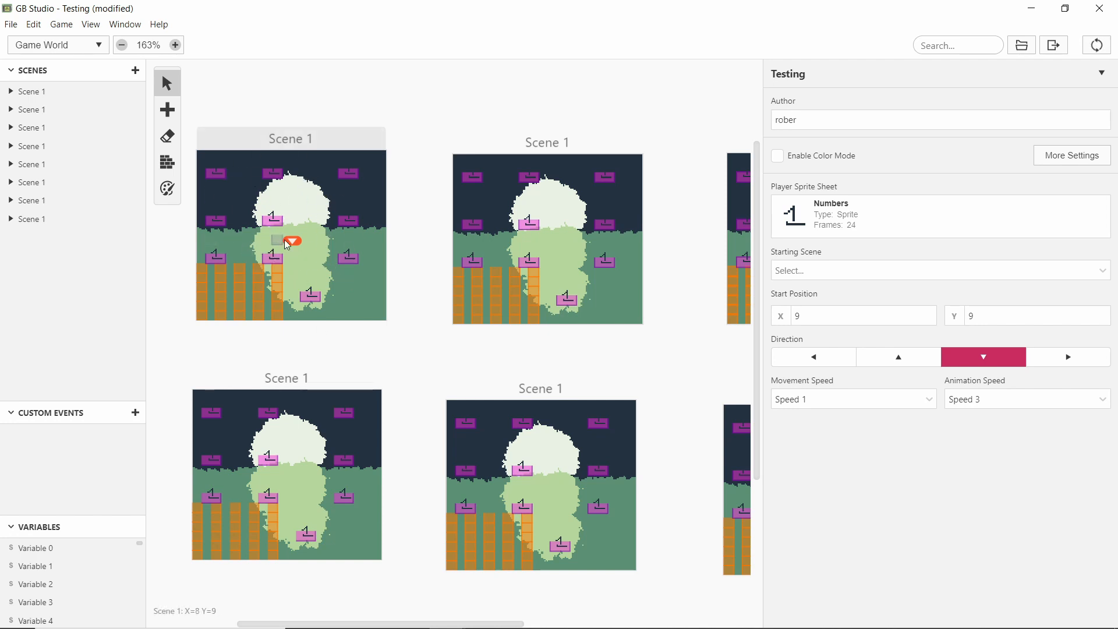
pyautogui.hscroll(2, 425, 334)
pyautogui.scroll(-1, 425, 334)
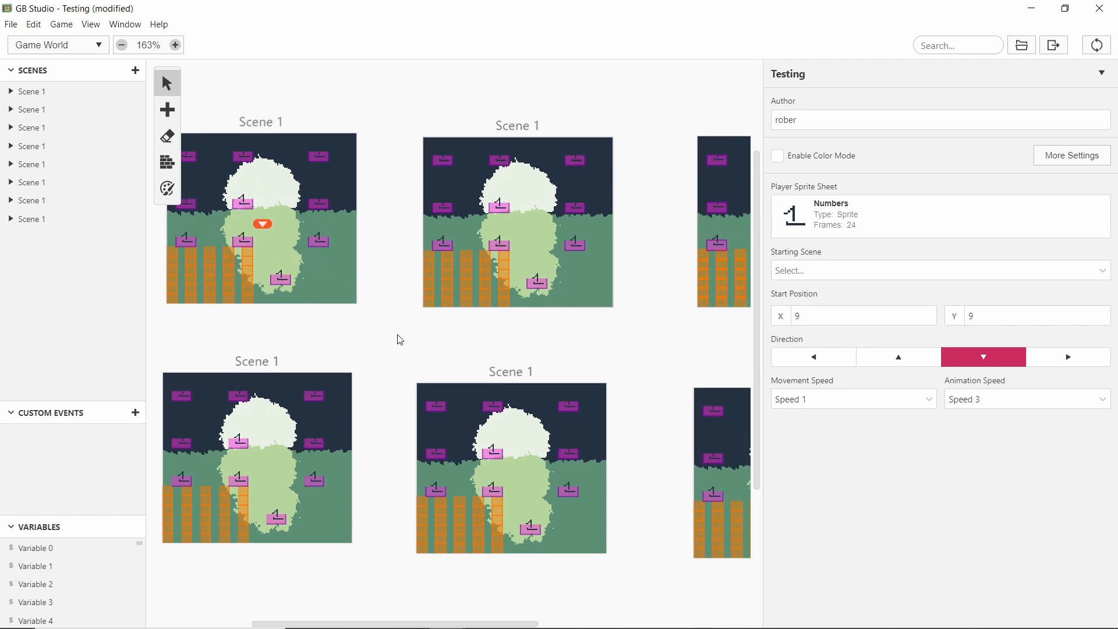
pyautogui.hscroll(5, 599, 324)
pyautogui.hscroll(-8, 444, 329)
pyautogui.hscroll(2, 567, 329)
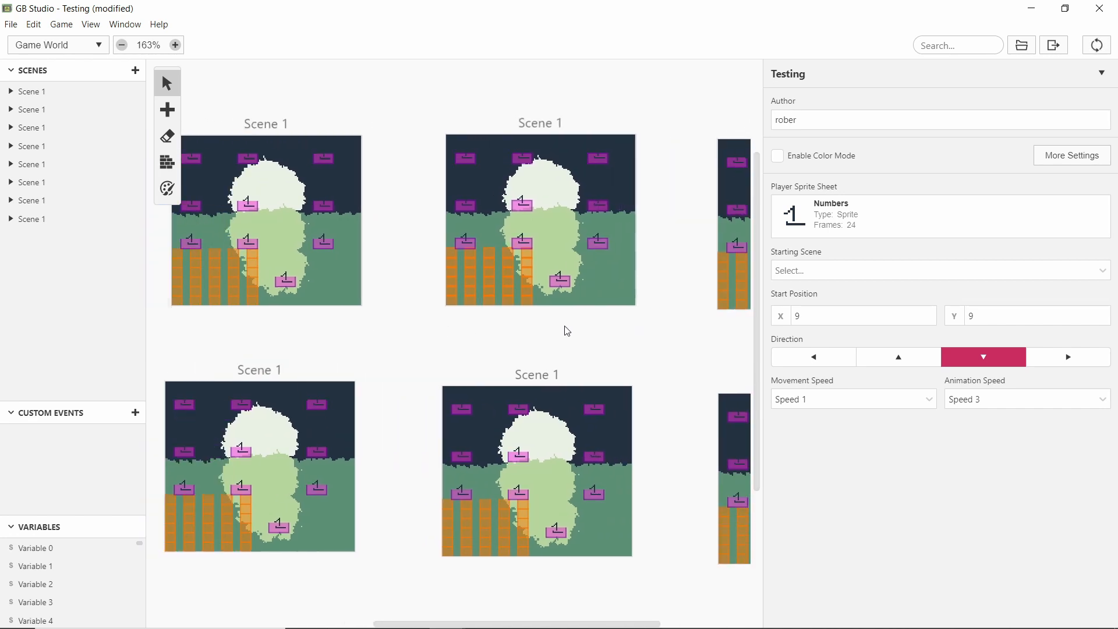
# Survey the scene rows and inspect the Switch script of the first scene's trigger at X 8, Y 17
pyautogui.hscroll(-1, 411, 347)
pyautogui.hscroll(-4, 447, 344)
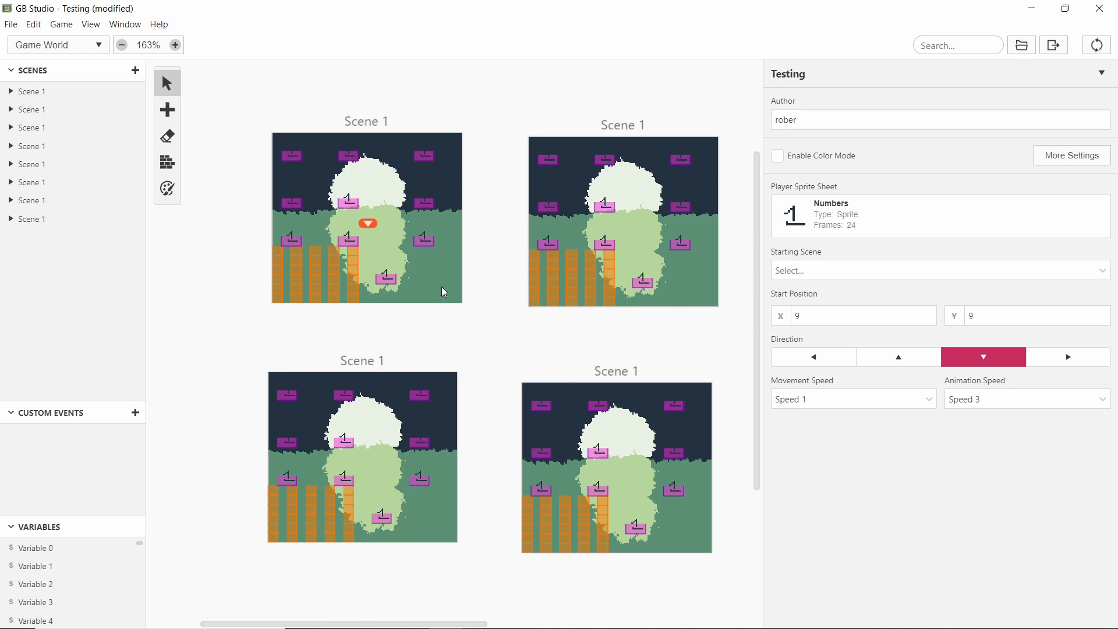
pyautogui.click(352, 298)
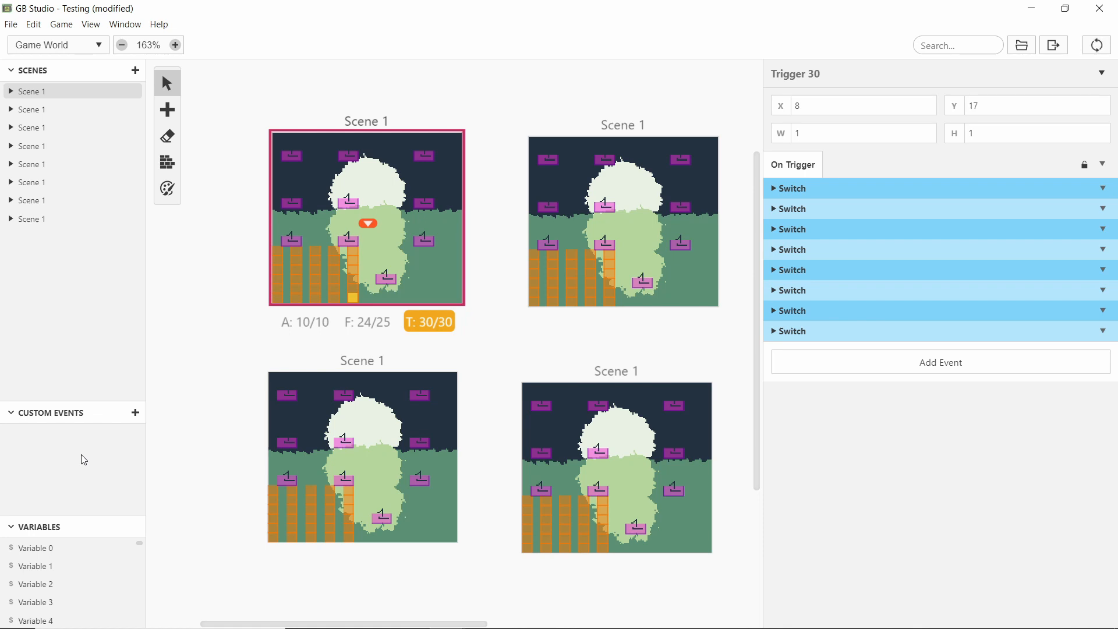
# View the eight-scene game in its test window, moving the window aside, and return to the scene overview
pyautogui.moveTo(627, 113); pyautogui.dragTo(619, 87)
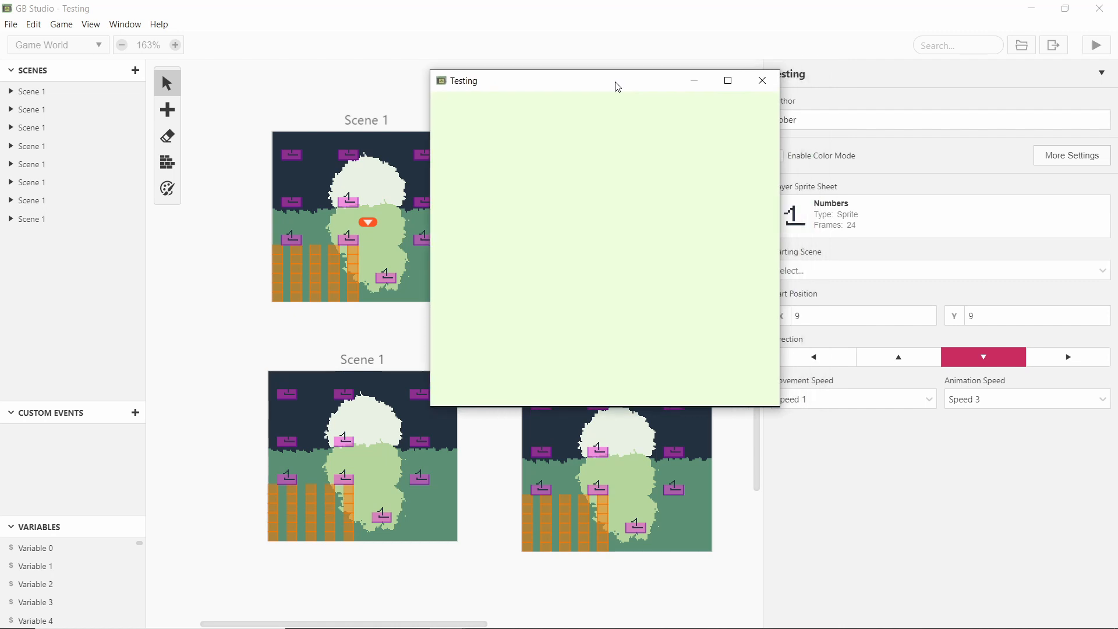
pyautogui.moveTo(614, 85); pyautogui.dragTo(687, 61)
pyautogui.moveTo(703, 99)
pyautogui.mouseDown()
pyautogui.moveTo(698, 153)
pyautogui.moveTo(709, 88)
pyautogui.mouseUp()
pyautogui.click(548, 94)
pyautogui.hscroll(3, 524, 99)
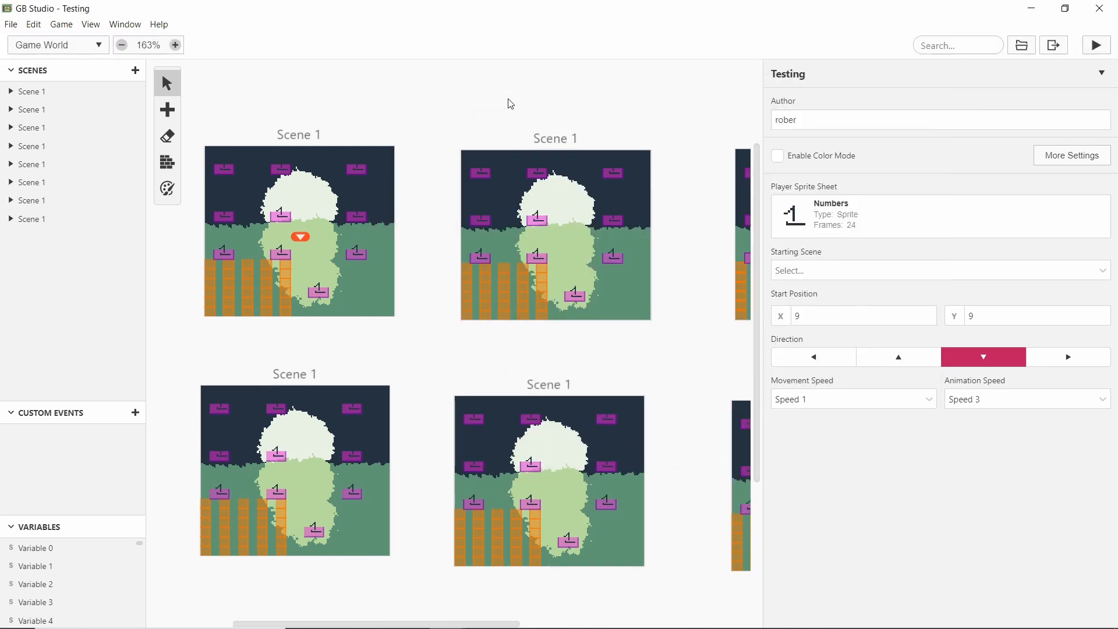
# Run the eight-scene game again
pyautogui.click(91, 24)
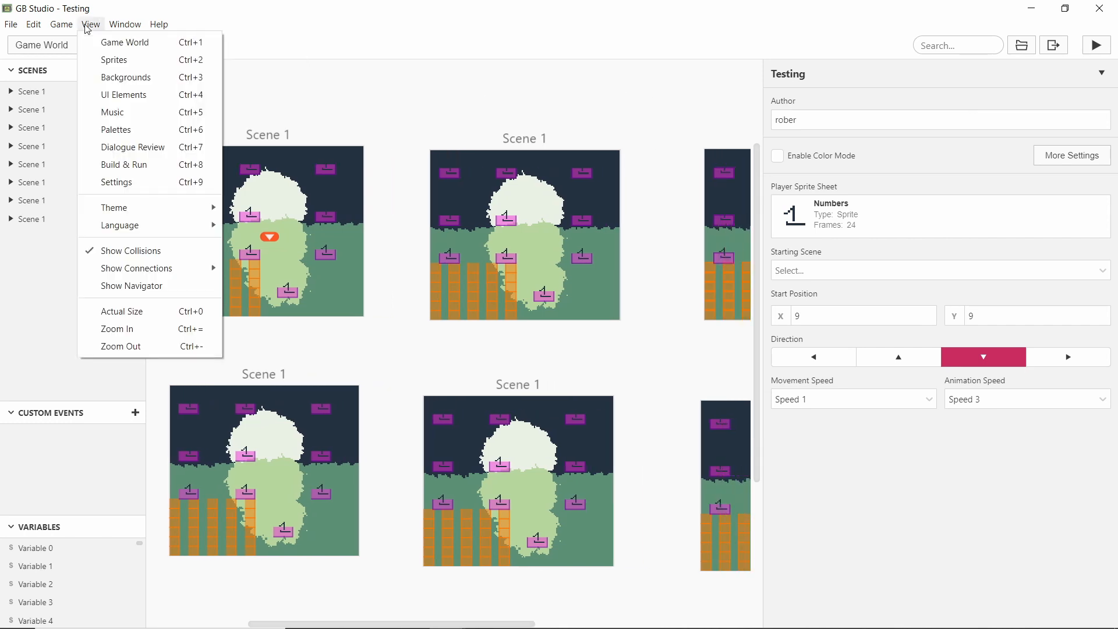
pyautogui.moveTo(61, 24)
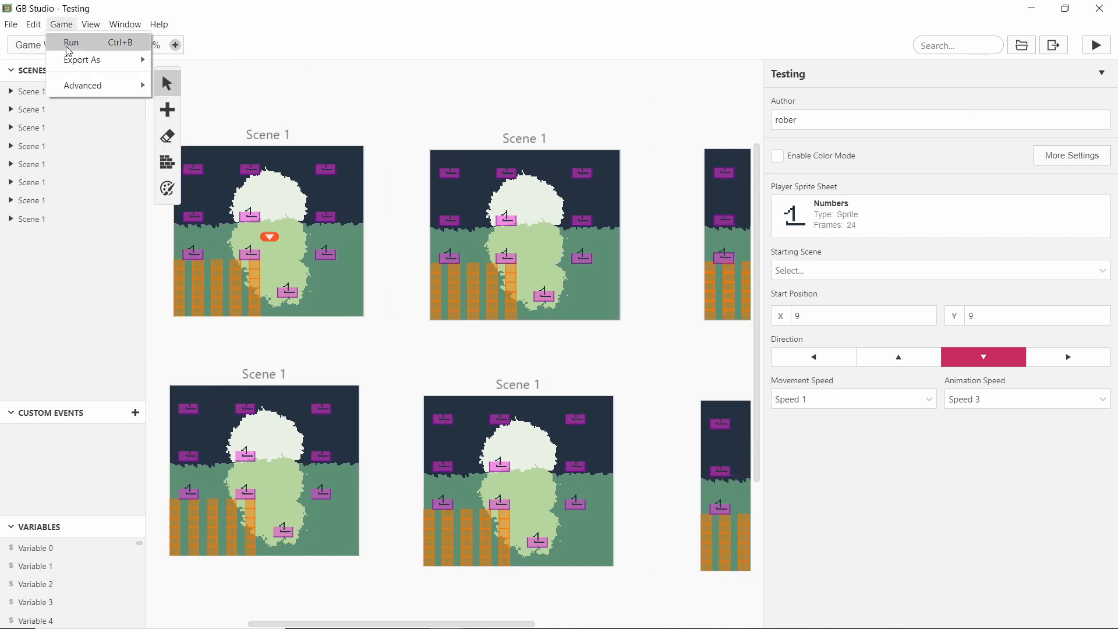
pyautogui.click(212, 65)
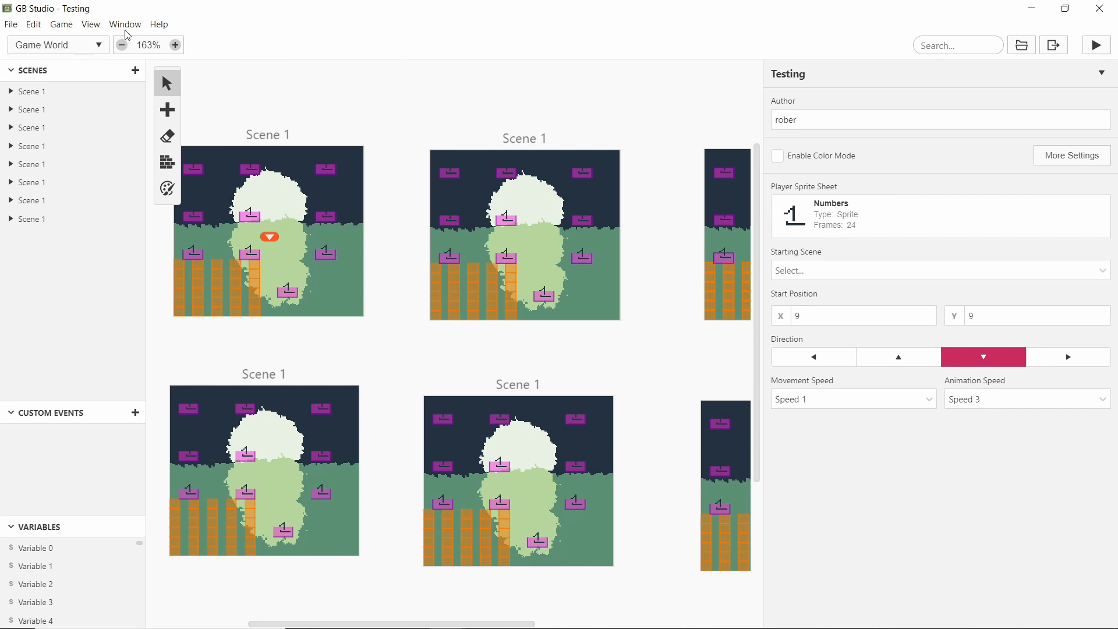
pyautogui.click(1097, 46)
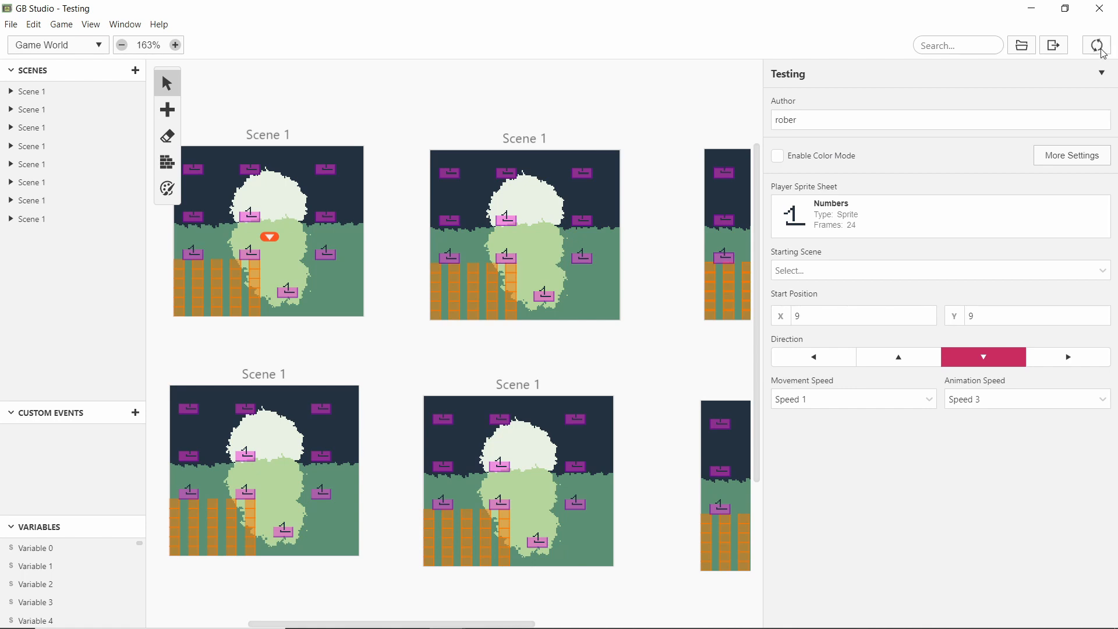
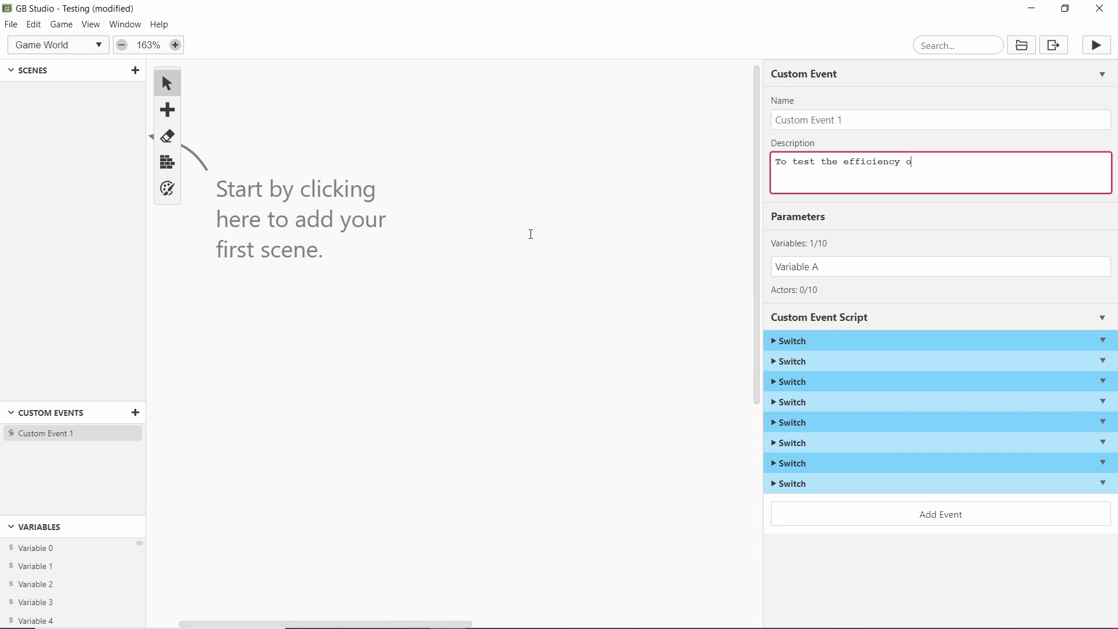
# Review the description and the Switch script of Custom Event 1
pyautogui.click(531, 238)
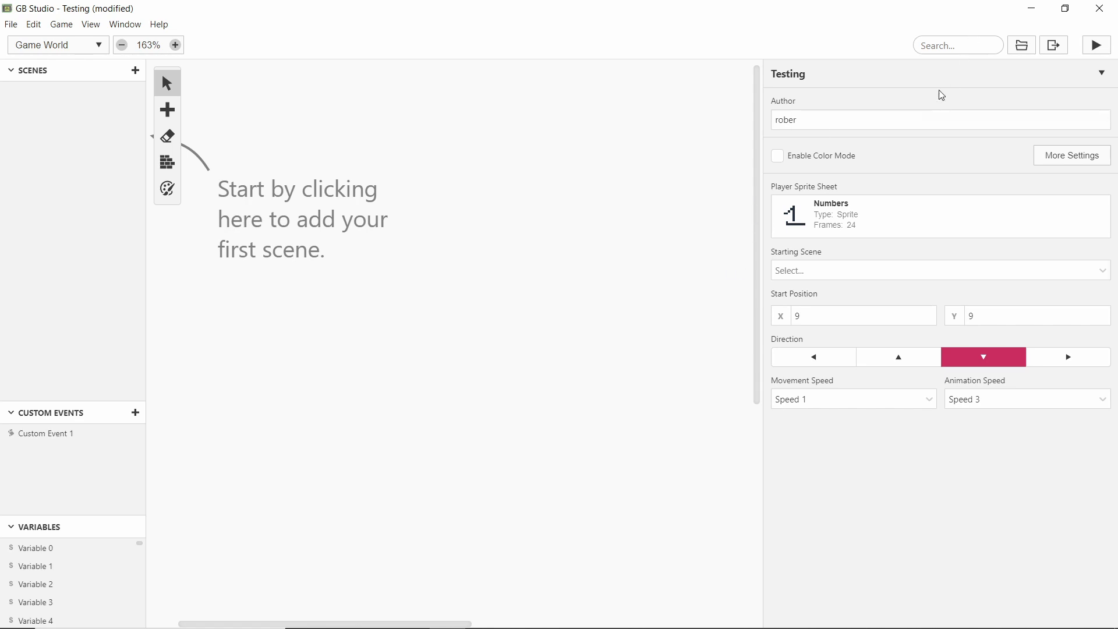
pyautogui.click(73, 442)
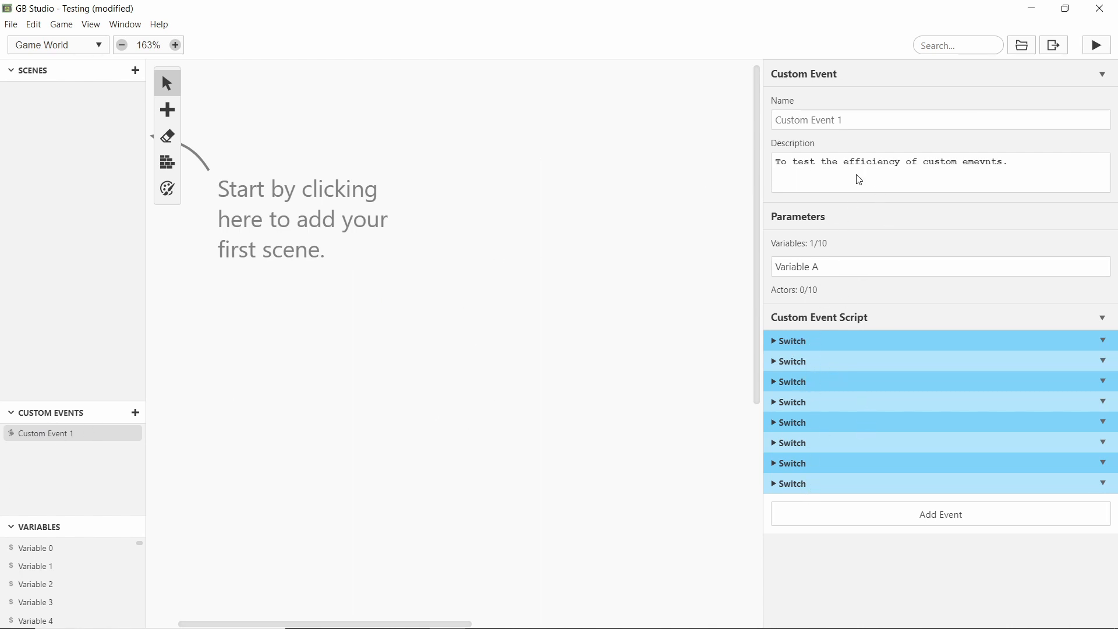
pyautogui.click(776, 159)
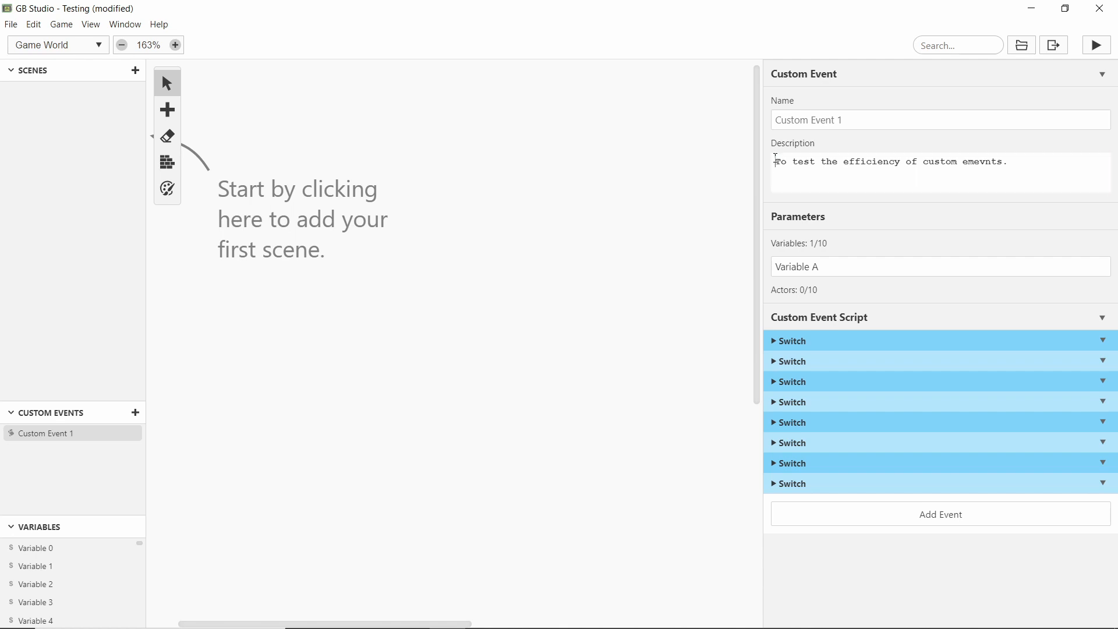
pyautogui.moveTo(776, 159); pyautogui.dragTo(1017, 158)
pyautogui.click(1049, 158)
pyautogui.click(493, 242)
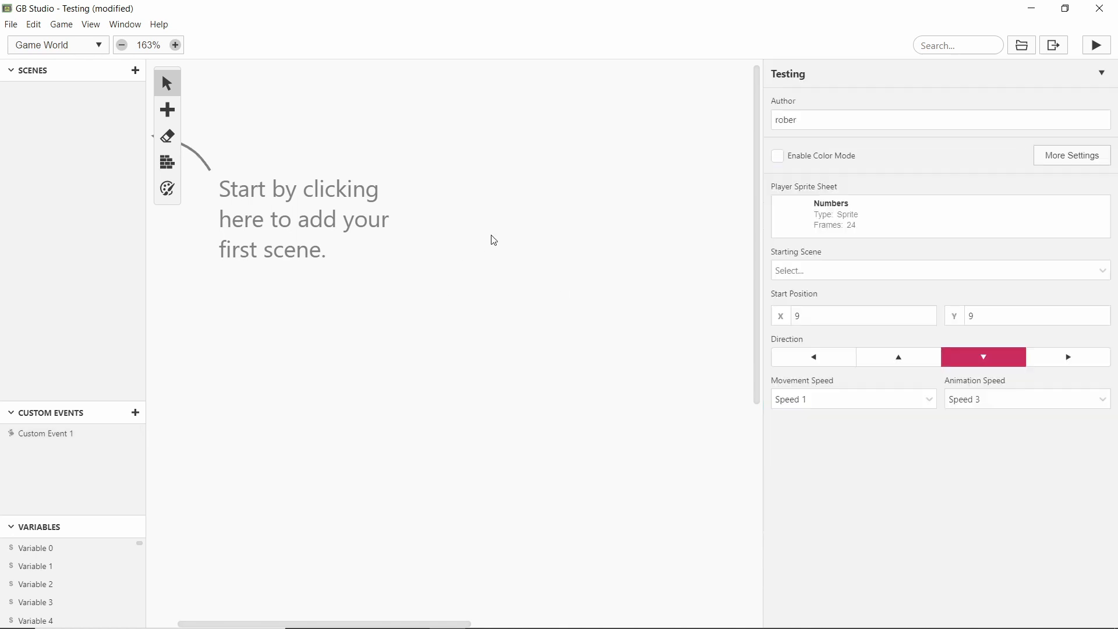
# Add a scene to the empty game world and open Custom Event 1 beside it
pyautogui.press('s')
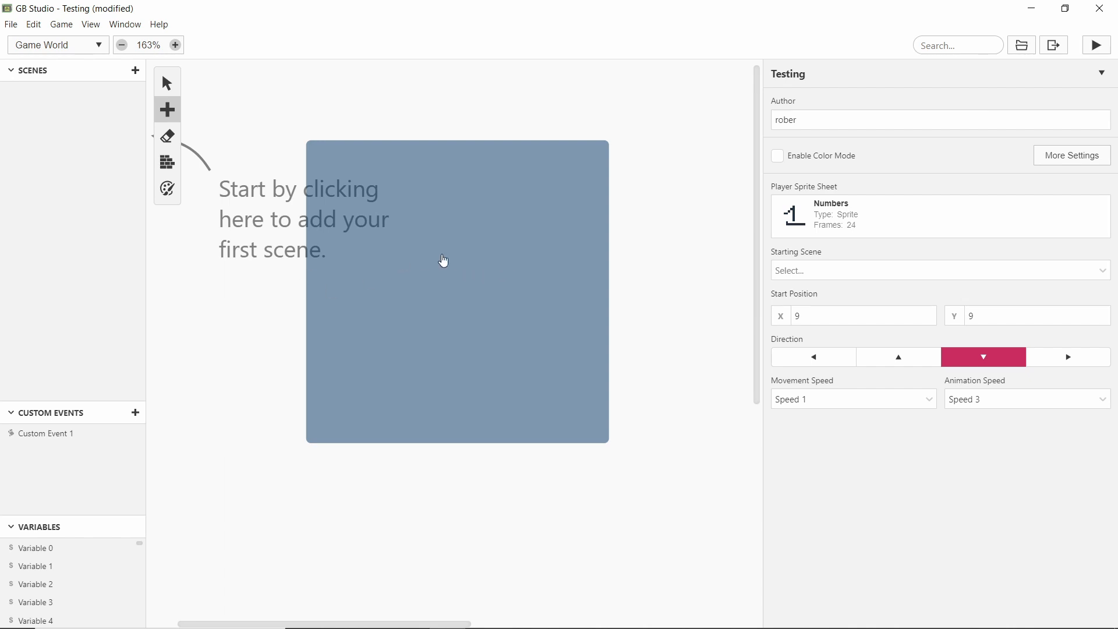
pyautogui.click(443, 262)
pyautogui.click(60, 432)
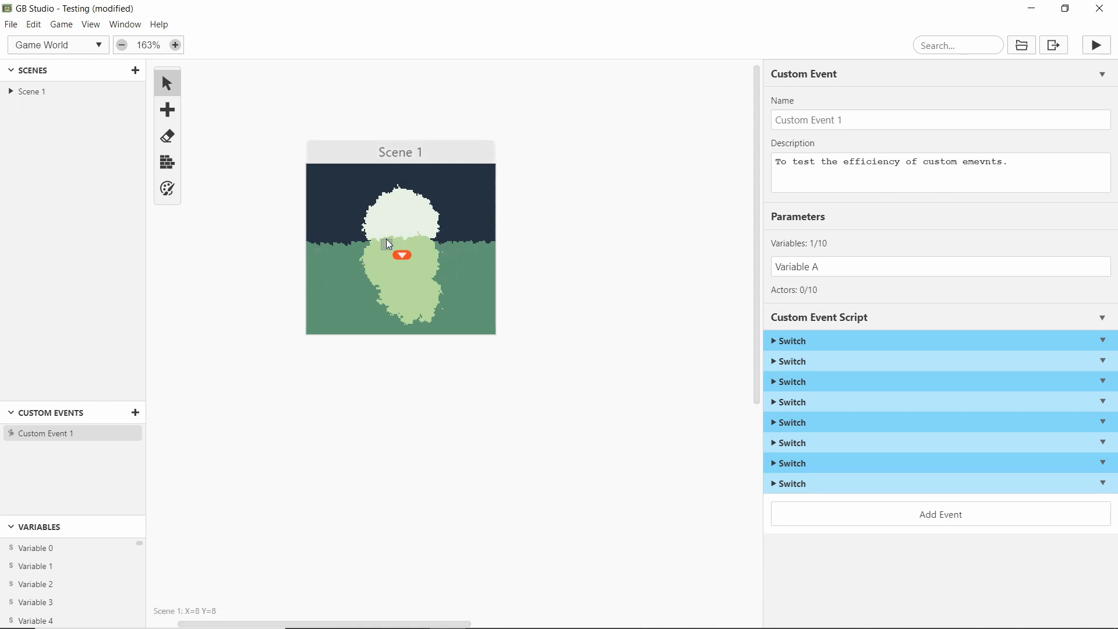
pyautogui.hscroll(3, 587, 230)
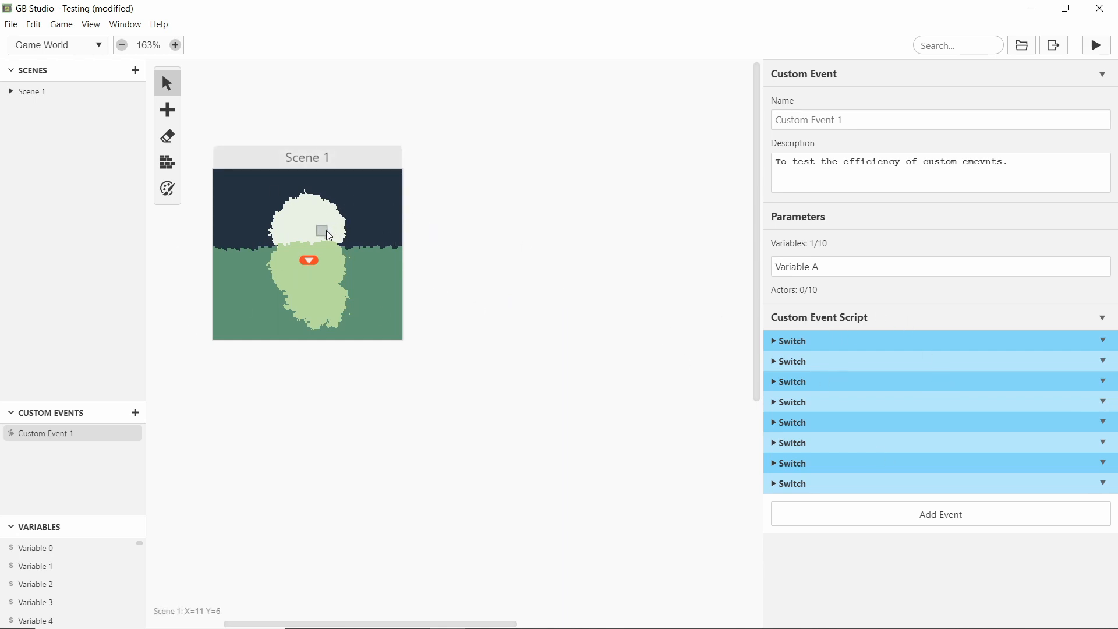
# Place an actor at X 3, Y 4 in the new scene and check its Numbers sprite sheet
pyautogui.click(361, 214)
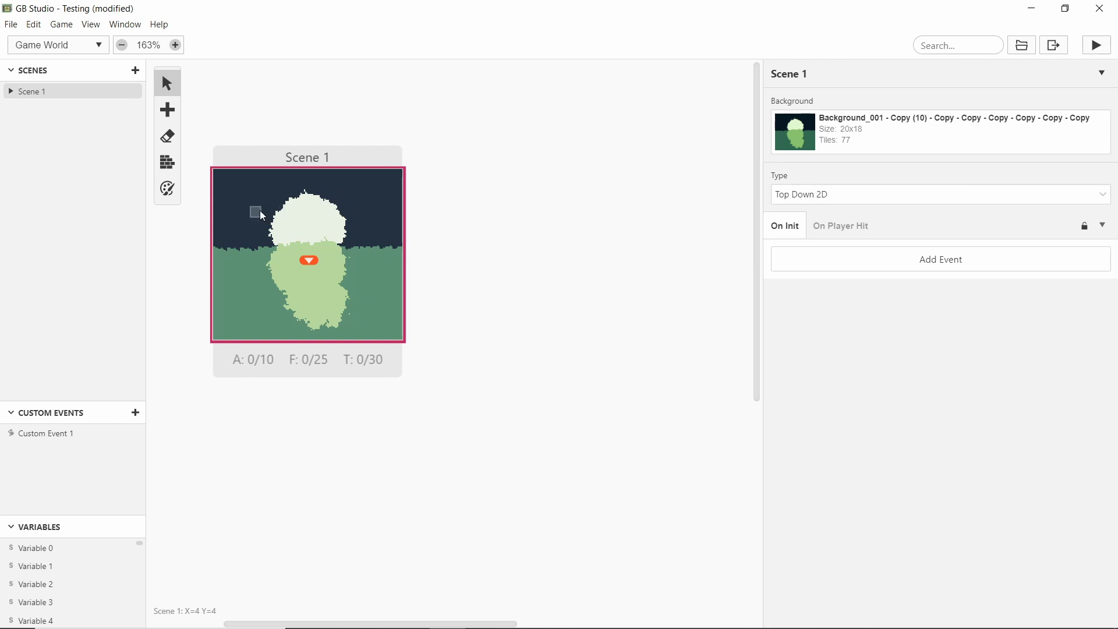
pyautogui.hscroll(-3, 266, 120)
pyautogui.press('t')
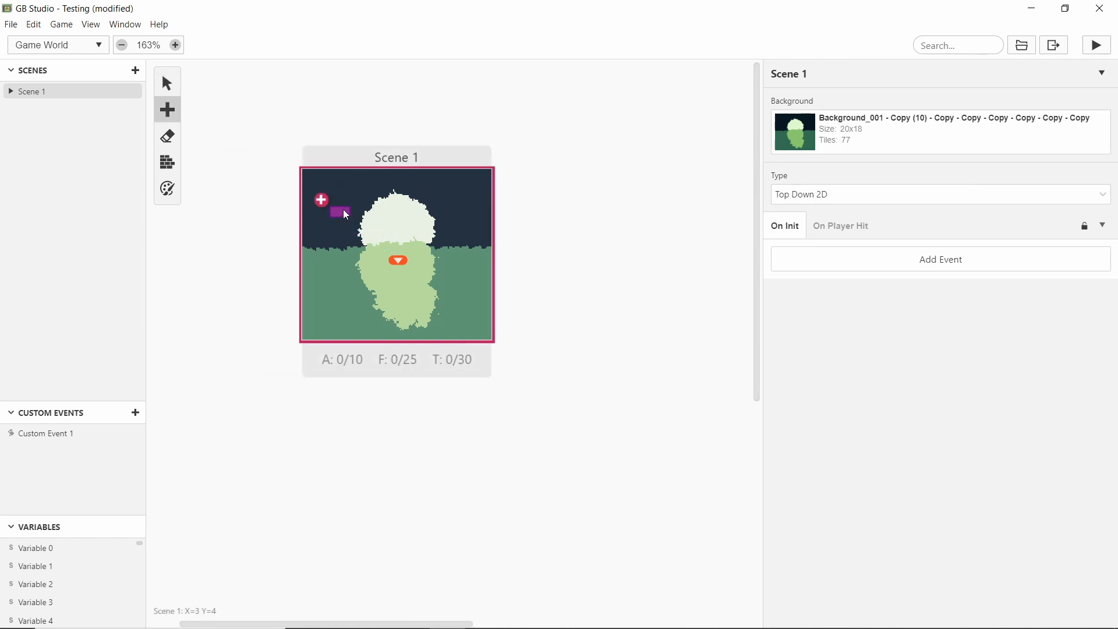
pyautogui.click(344, 210)
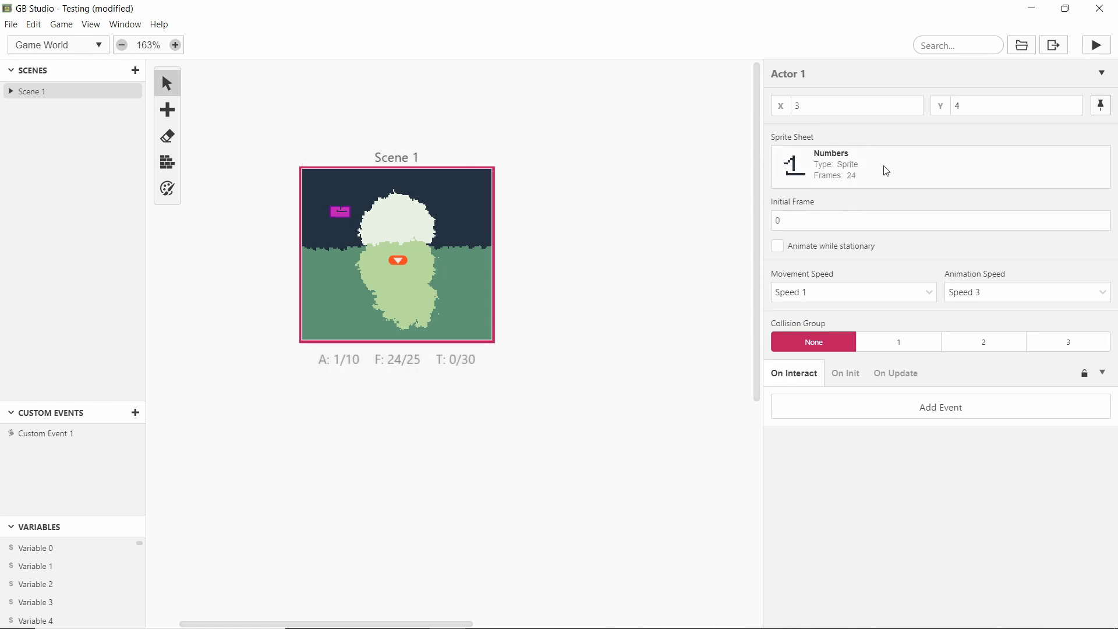
pyautogui.click(862, 164)
pyautogui.click(862, 164)
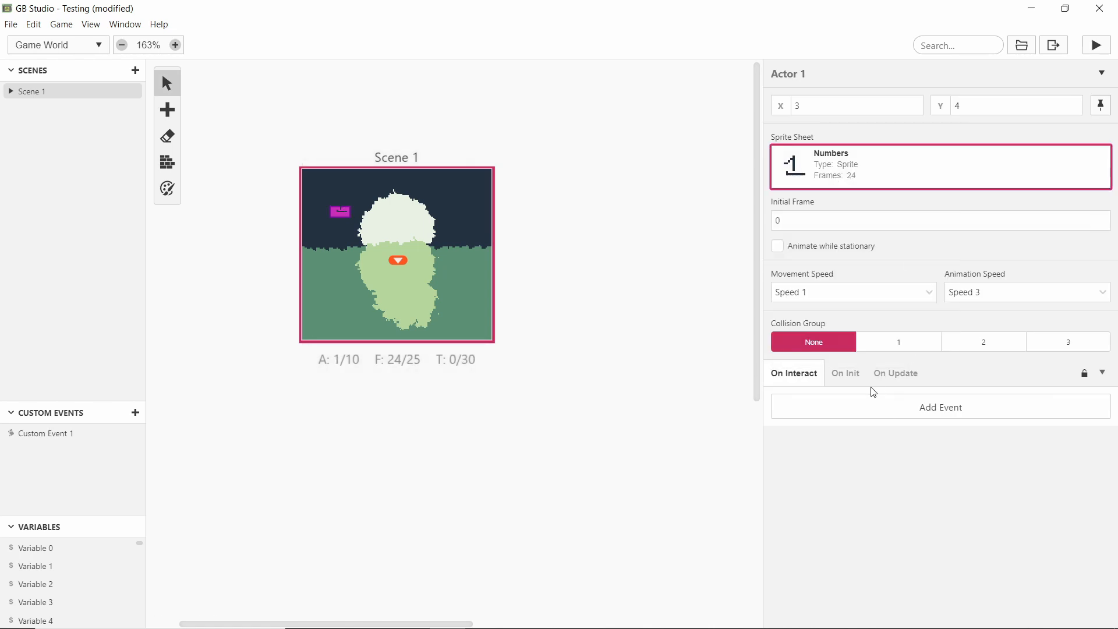
# Add Custom Event 1 to the actor's On Interact script with Variable 0 as Variable A
pyautogui.click(870, 412)
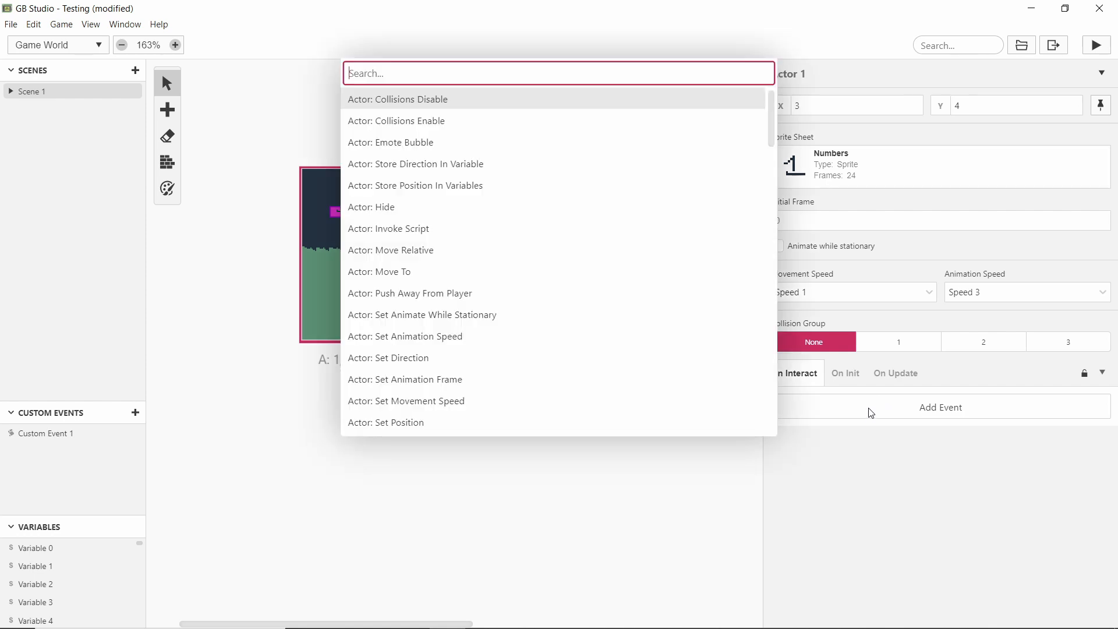
pyautogui.write('cu')
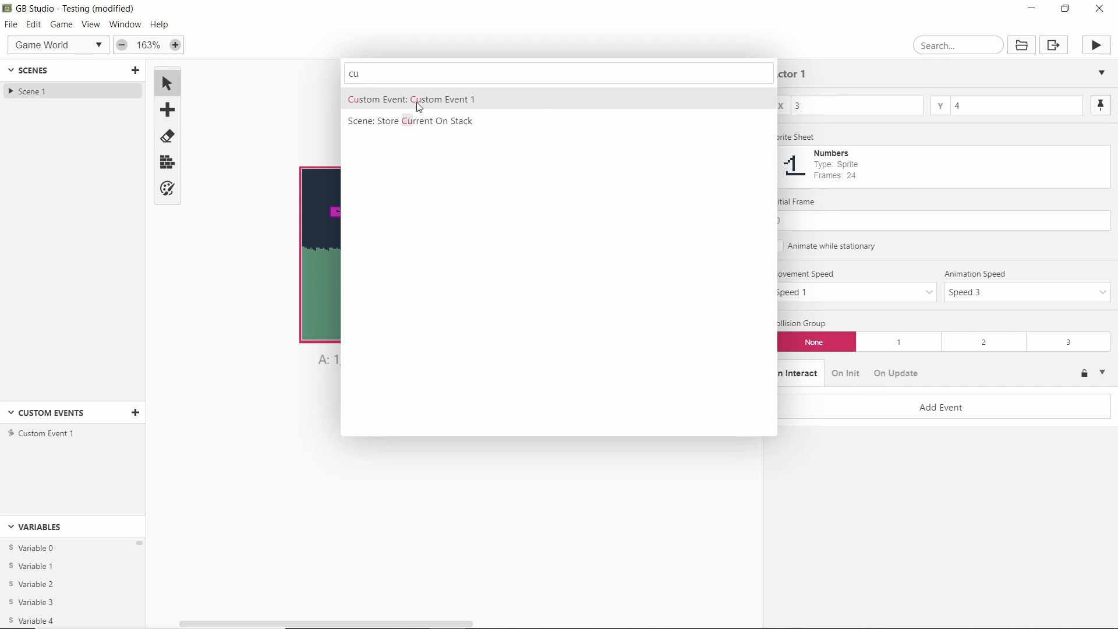
pyautogui.click(451, 95)
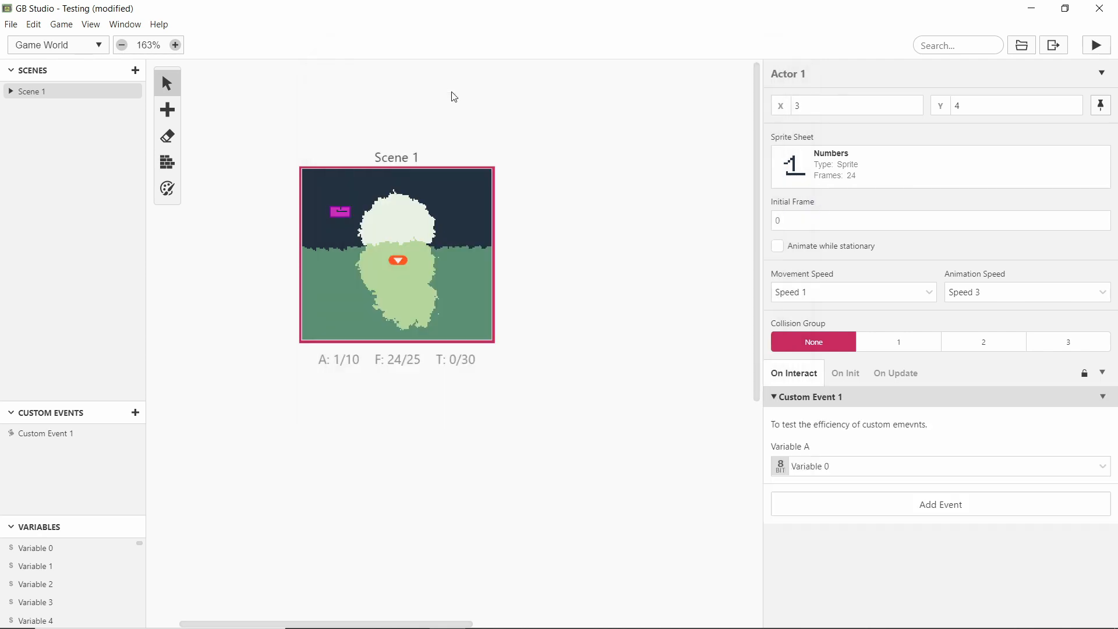
pyautogui.click(874, 473)
pyautogui.scroll(-3, 853, 534)
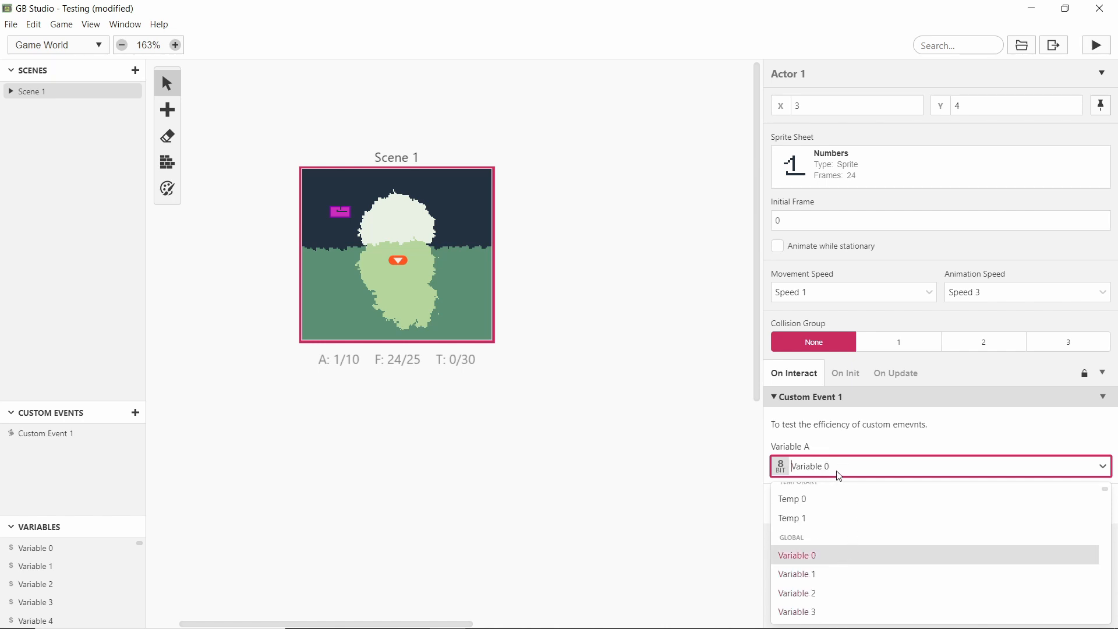
pyautogui.click(786, 559)
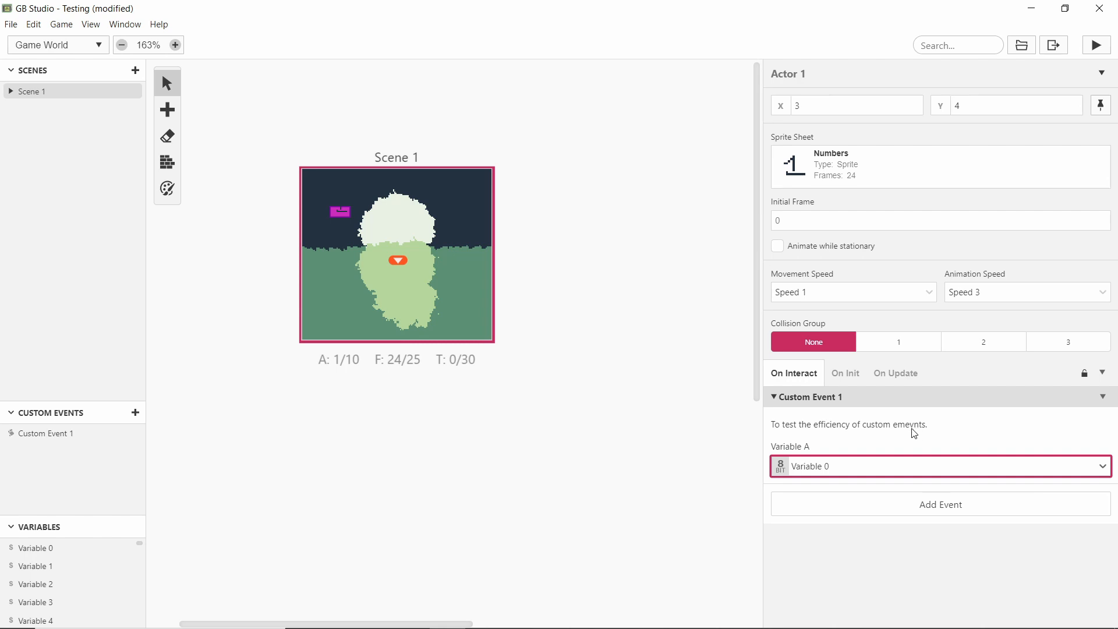
# Correct the misspelled word in Custom Event 1's description so it reads "To test the efficiency of custom events."
pyautogui.click(65, 434)
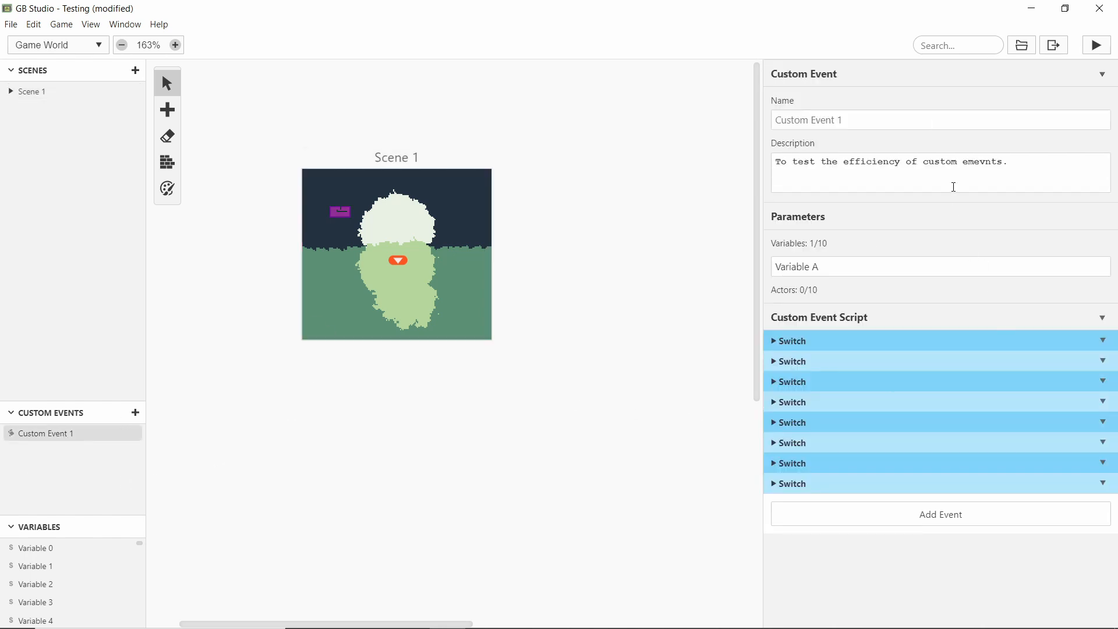
pyautogui.click(987, 161)
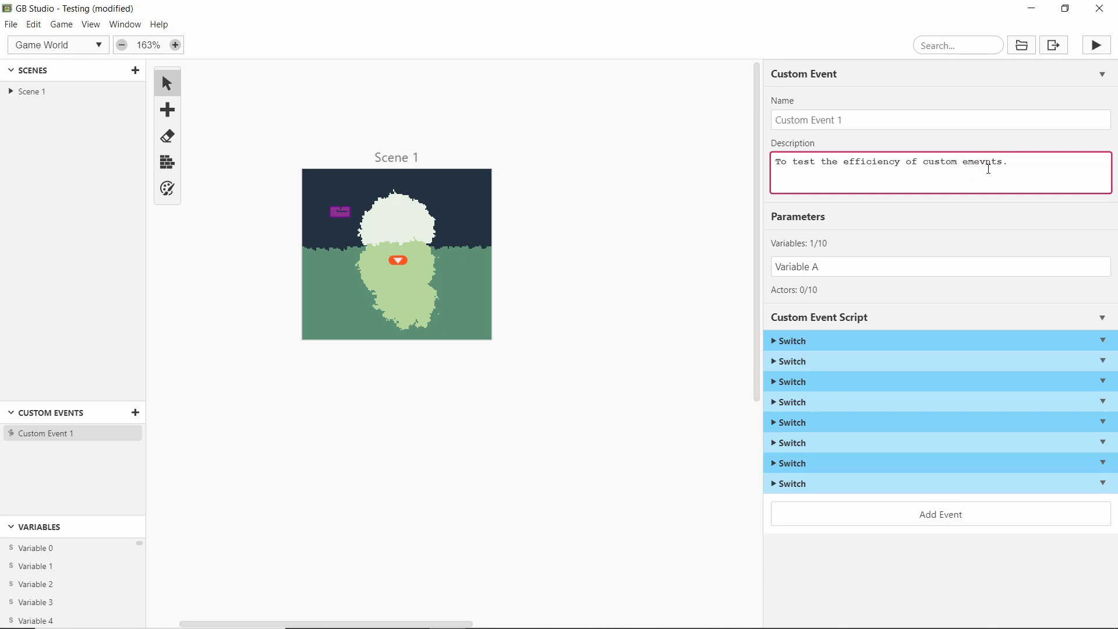
pyautogui.write('e')
pyautogui.press('BackSpace')
pyautogui.press('BackSpace')
pyautogui.click(548, 259)
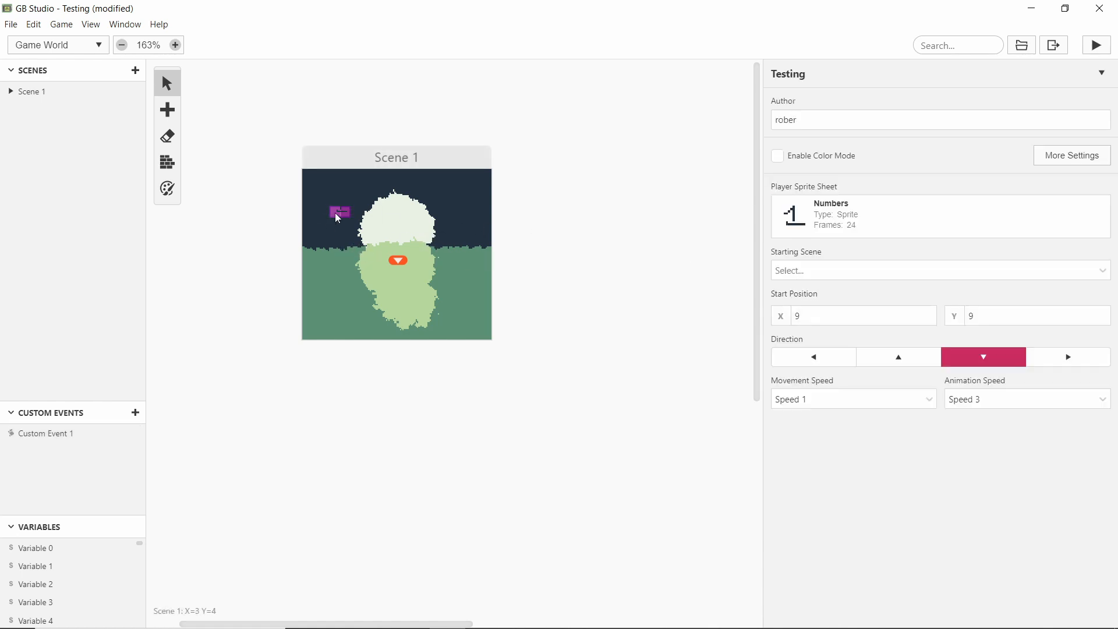
# Add Numbers actors running Custom Event 1 at X 7 and 10, Y 4, and at X 3, 7 and 10, Y 6
pyautogui.click(341, 215)
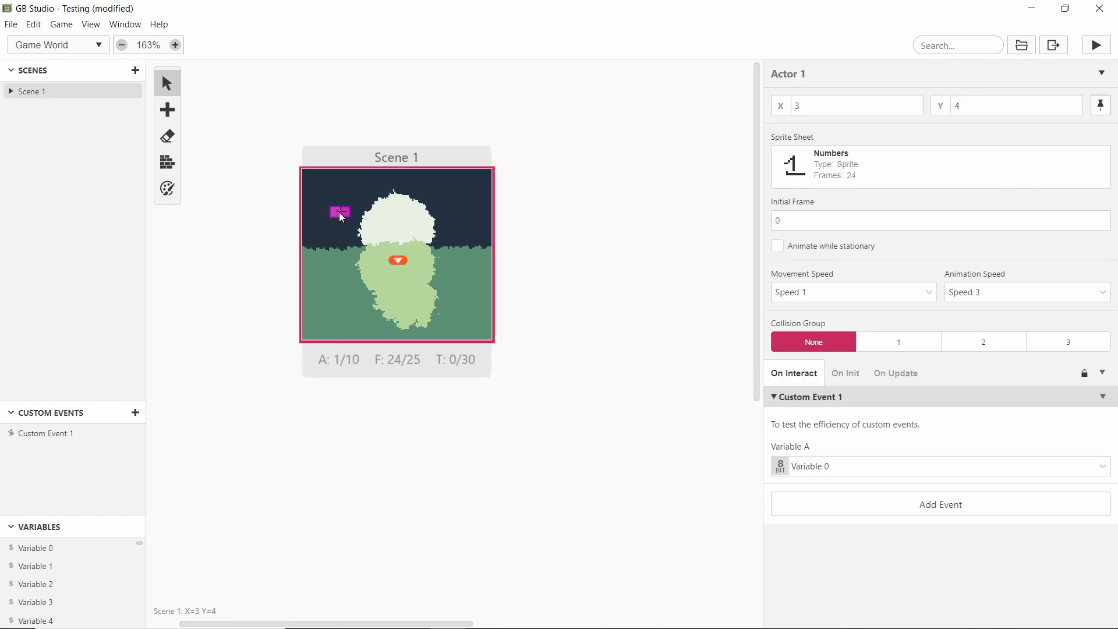
pyautogui.press('a')
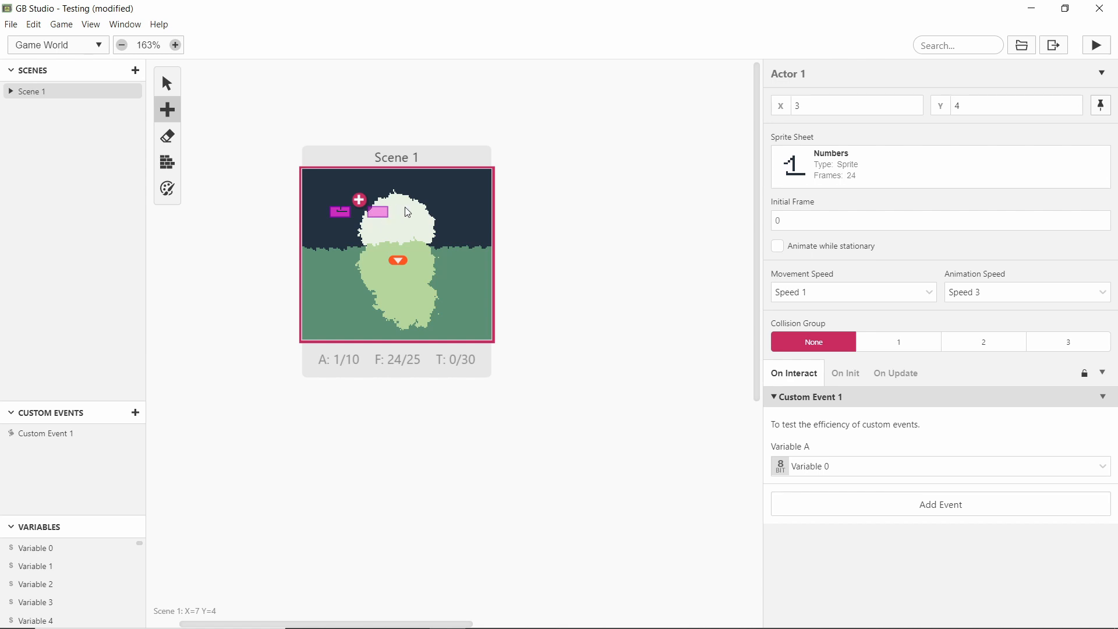
pyautogui.click(407, 213)
pyautogui.press('a')
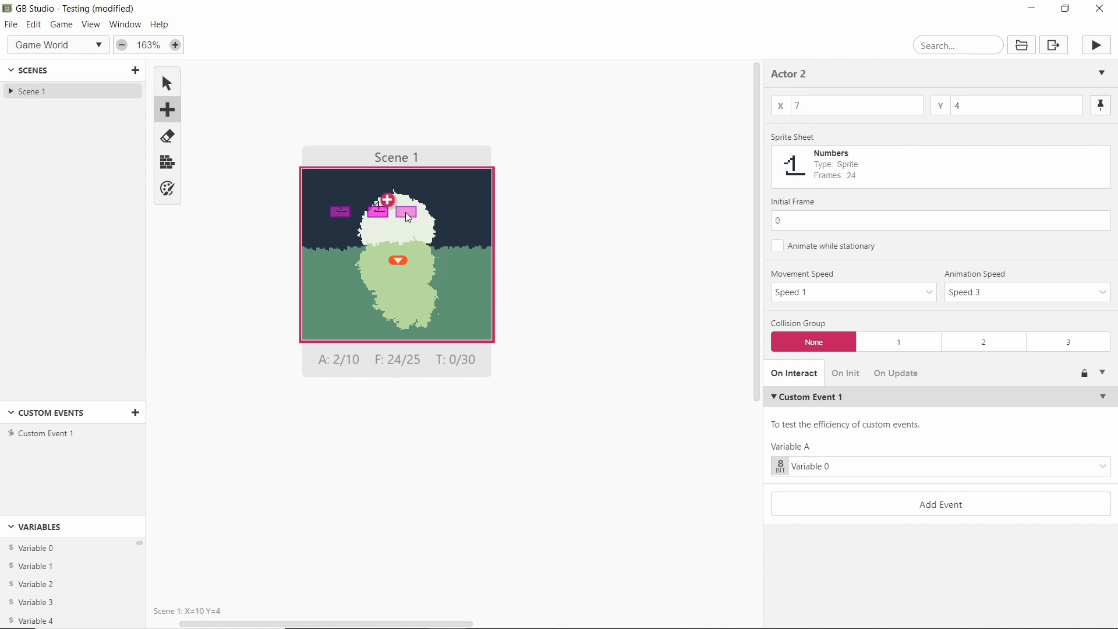
pyautogui.click(406, 213)
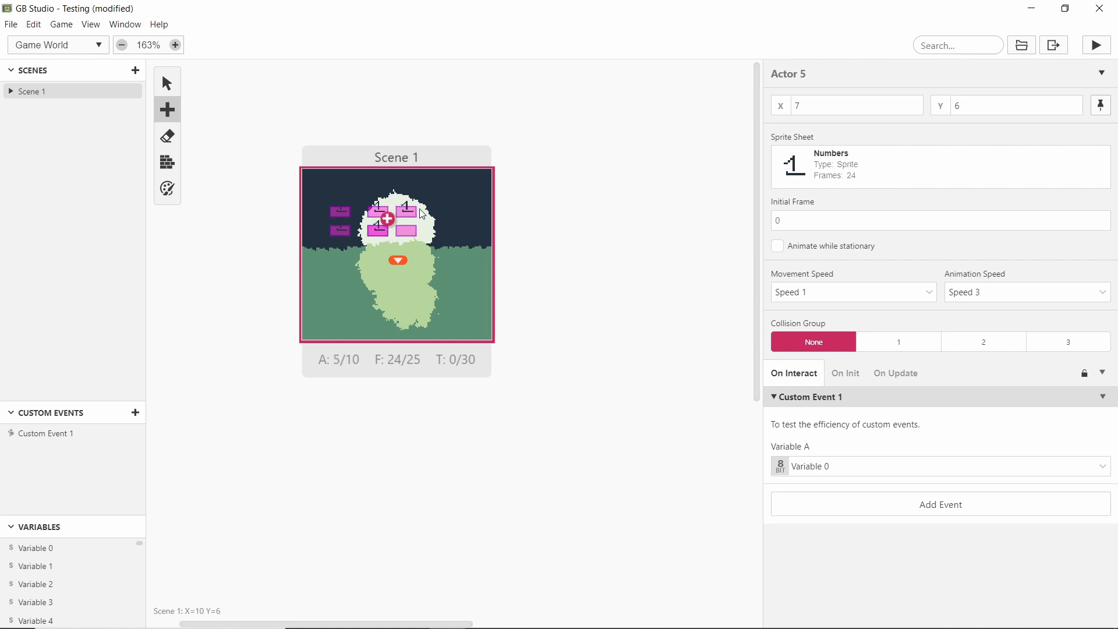
pyautogui.click(406, 231)
# Add Numbers actors running Custom Event 1 at X 3, 7, 10 and 16, Y 8
pyautogui.press('alt')
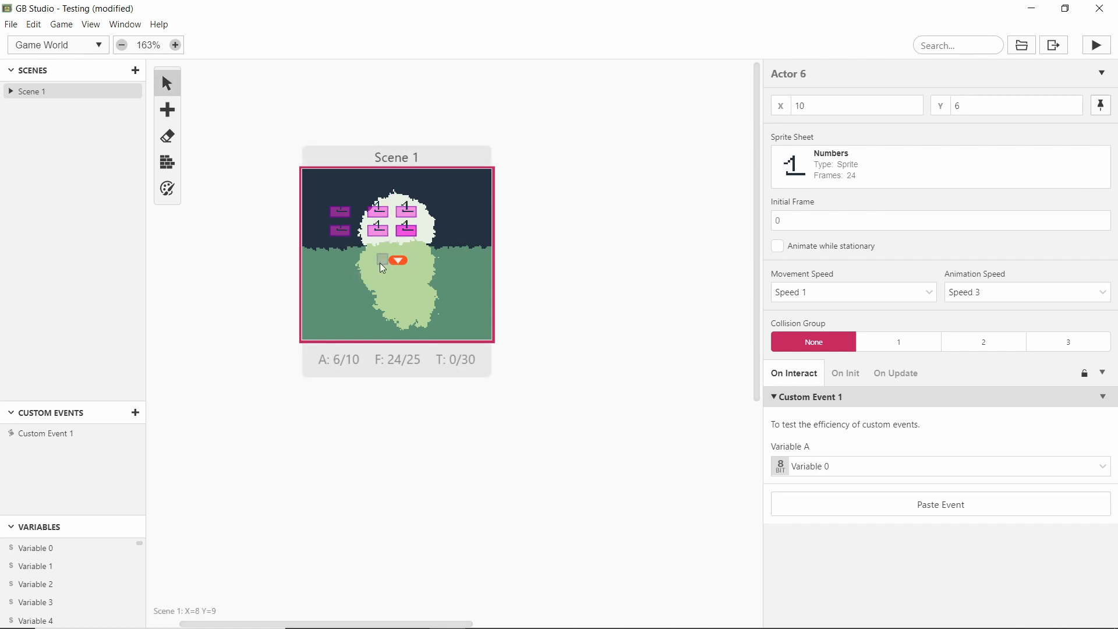
pyautogui.press('a')
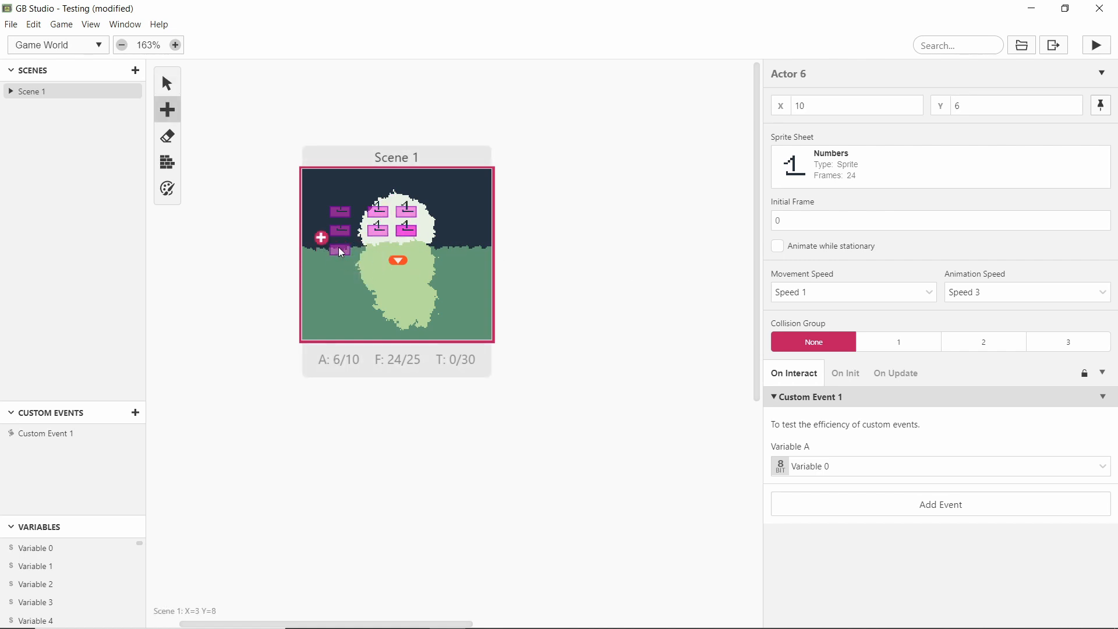
pyautogui.click(382, 255)
pyautogui.press('alt')
pyautogui.press('a')
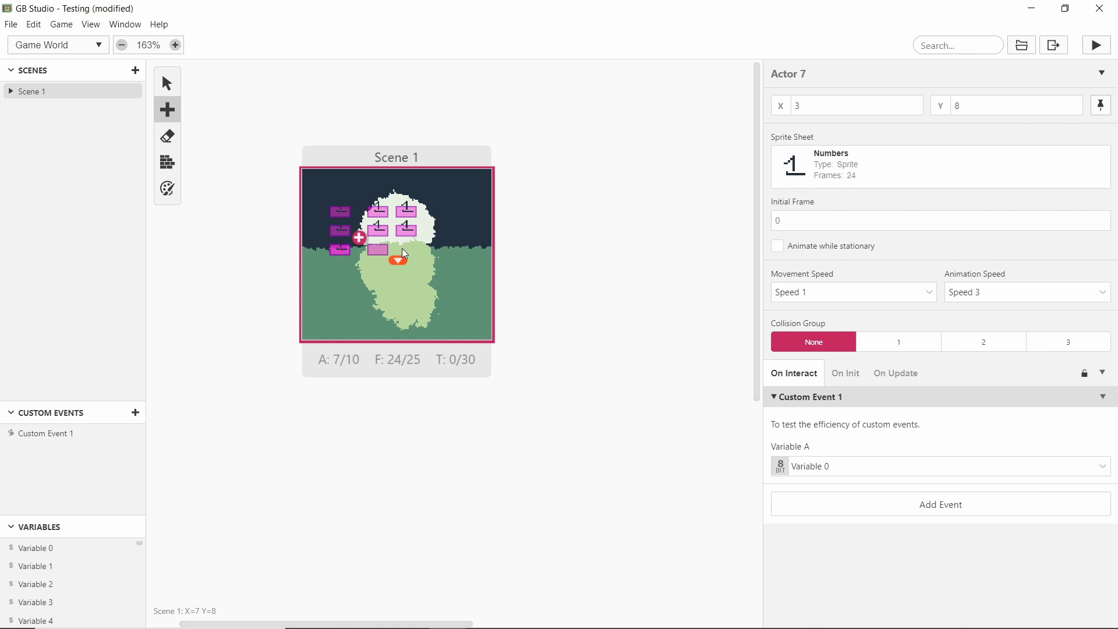
pyautogui.click(372, 249)
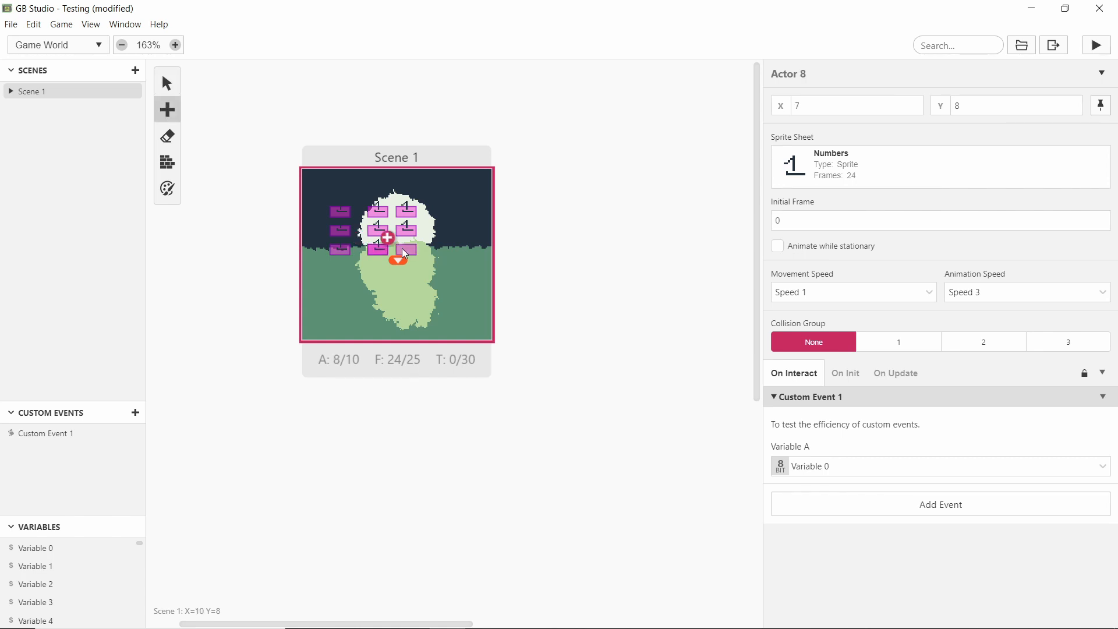
pyautogui.click(402, 255)
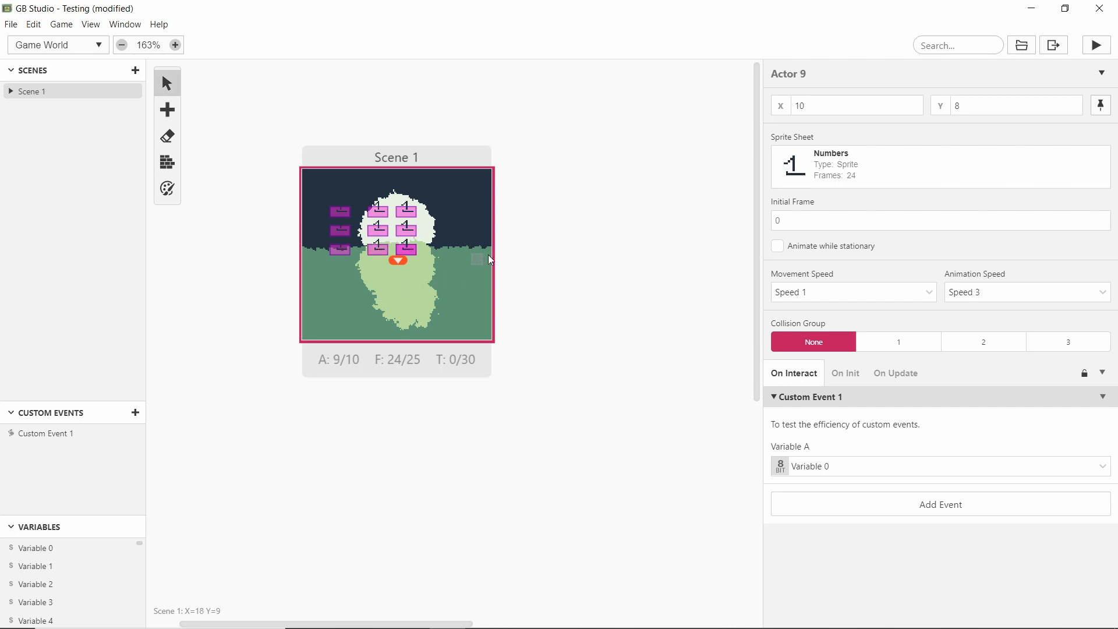
pyautogui.press('a')
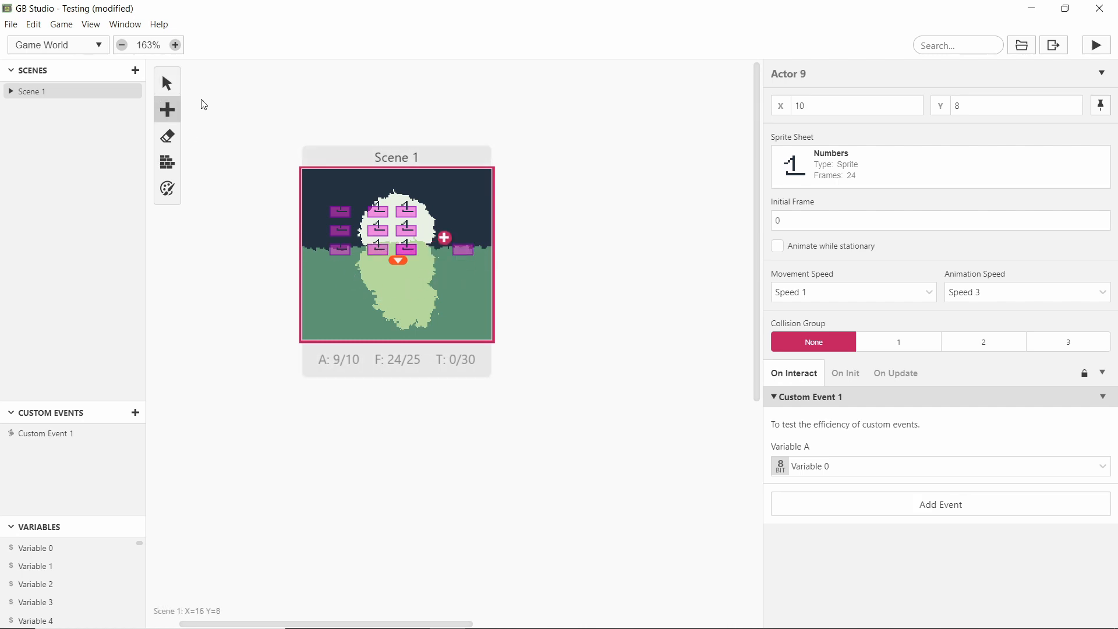
pyautogui.click(463, 249)
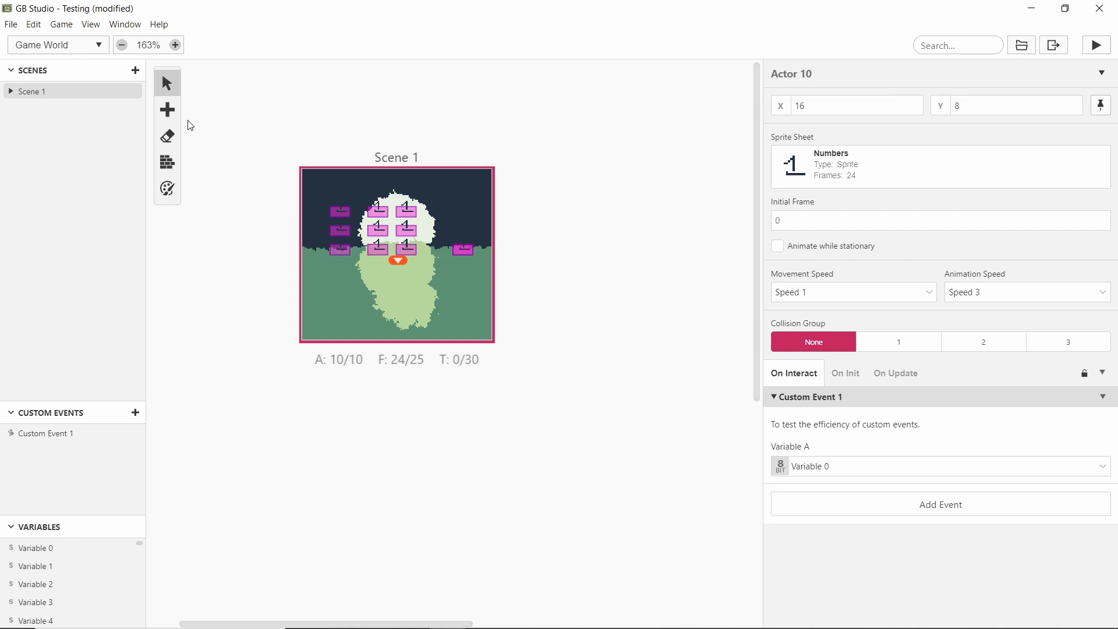
# Place a 1 by 1 trigger at X 3, Y 12 and start adding an event to its On Trigger script
pyautogui.moveTo(167, 110)
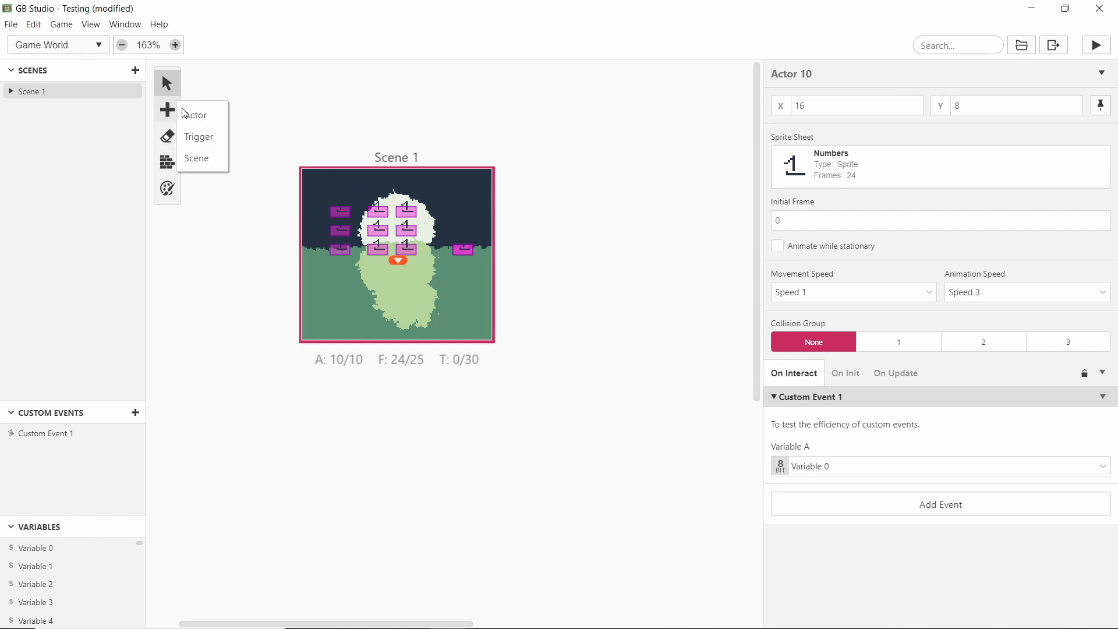
pyautogui.click(209, 138)
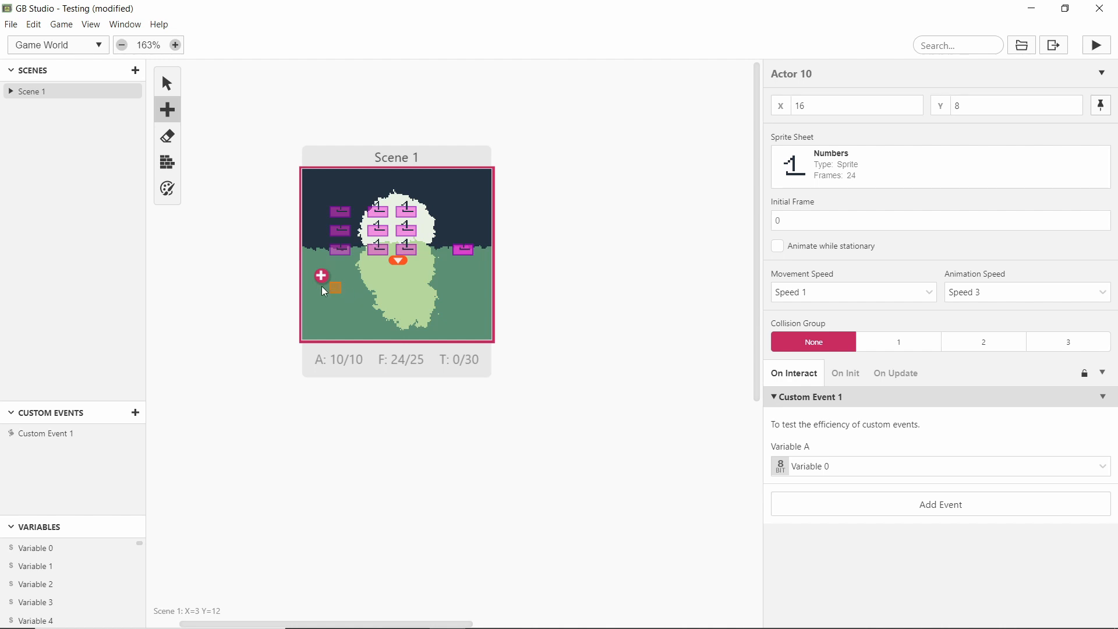
pyautogui.click(335, 287)
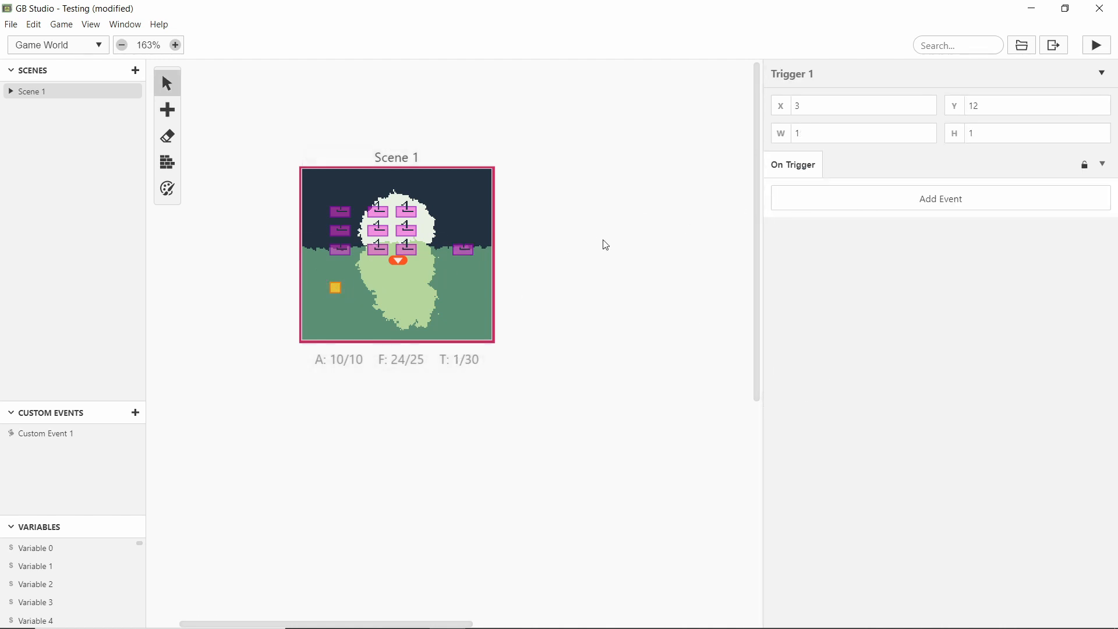
pyautogui.click(908, 207)
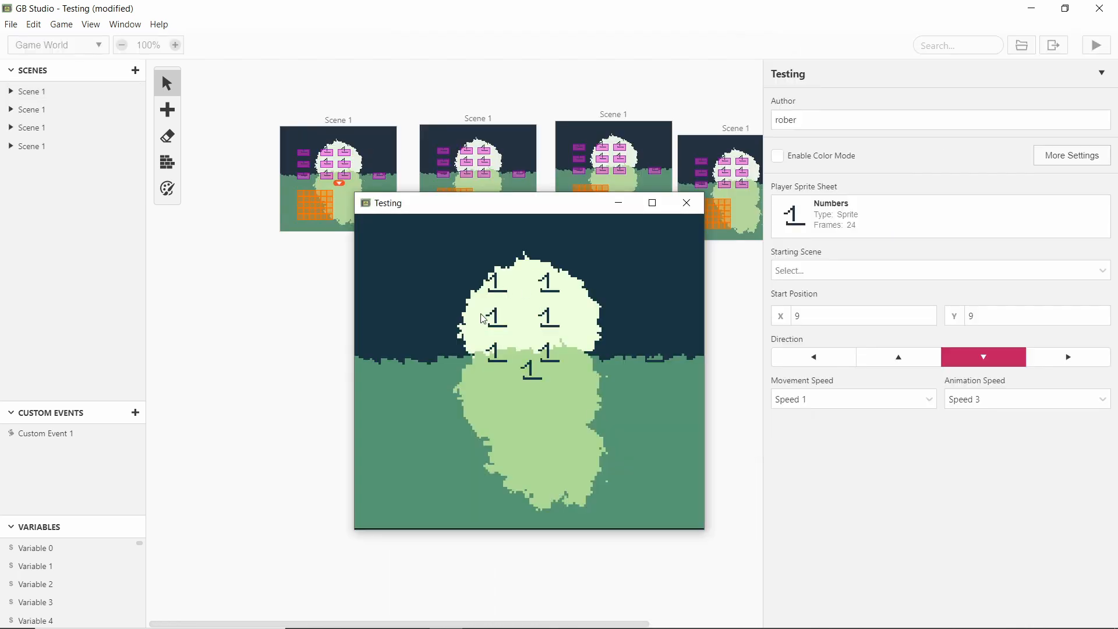
# Test the running game by walking the player down, right and left, and minimize the game window
pyautogui.press('Down')
pyautogui.press('Right')
pyautogui.press('Down')
pyautogui.press('Left')
pyautogui.click(618, 203)
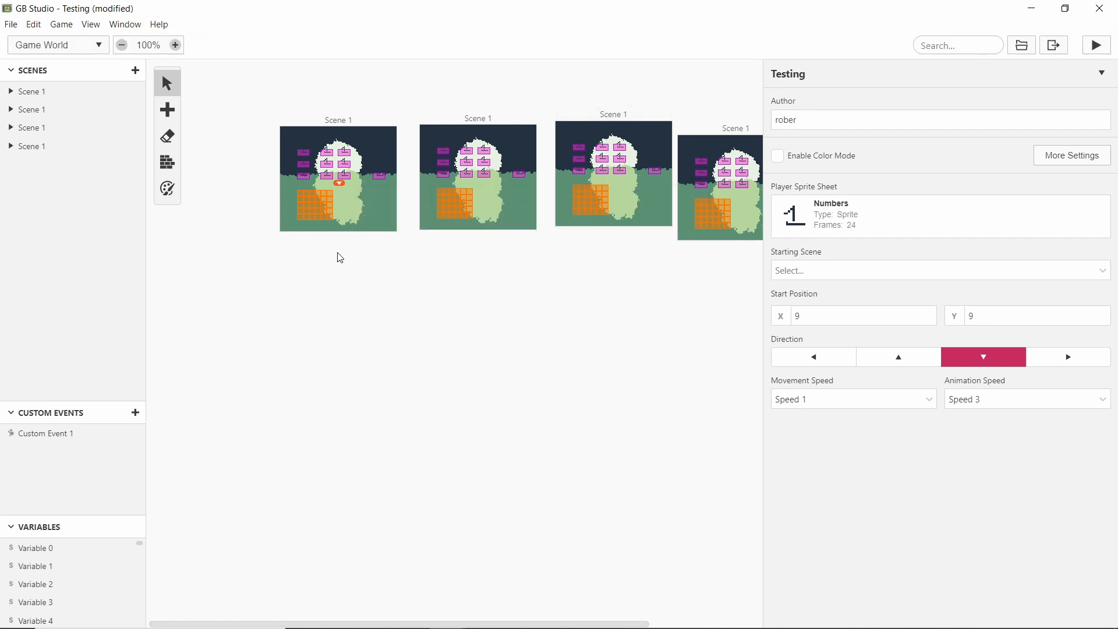
pyautogui.hscroll(3, 431, 312)
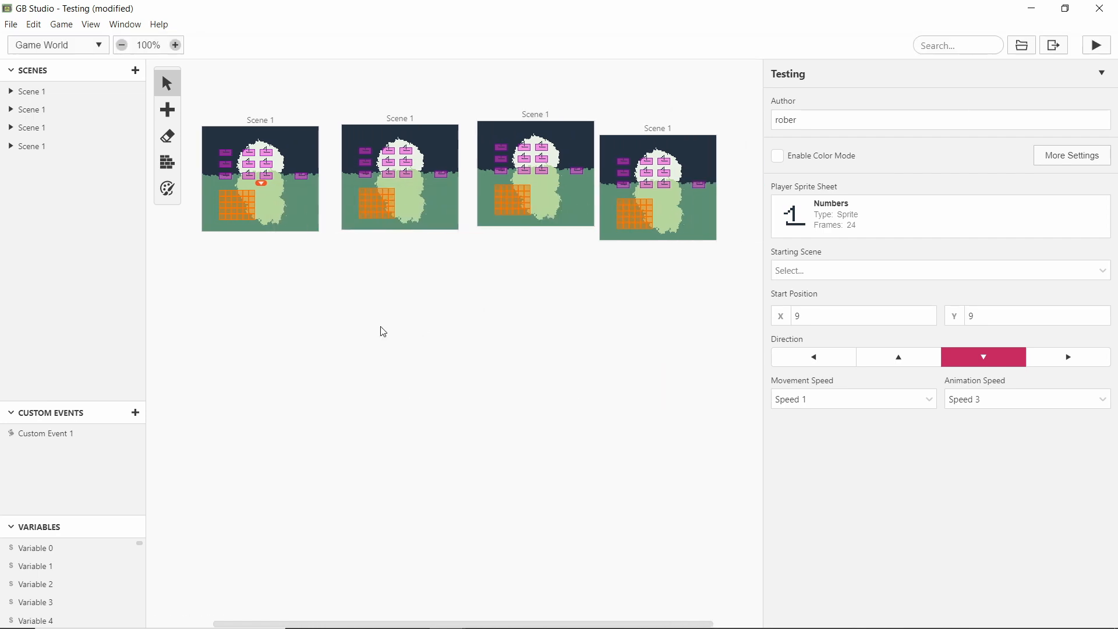
pyautogui.hscroll(-3, 382, 329)
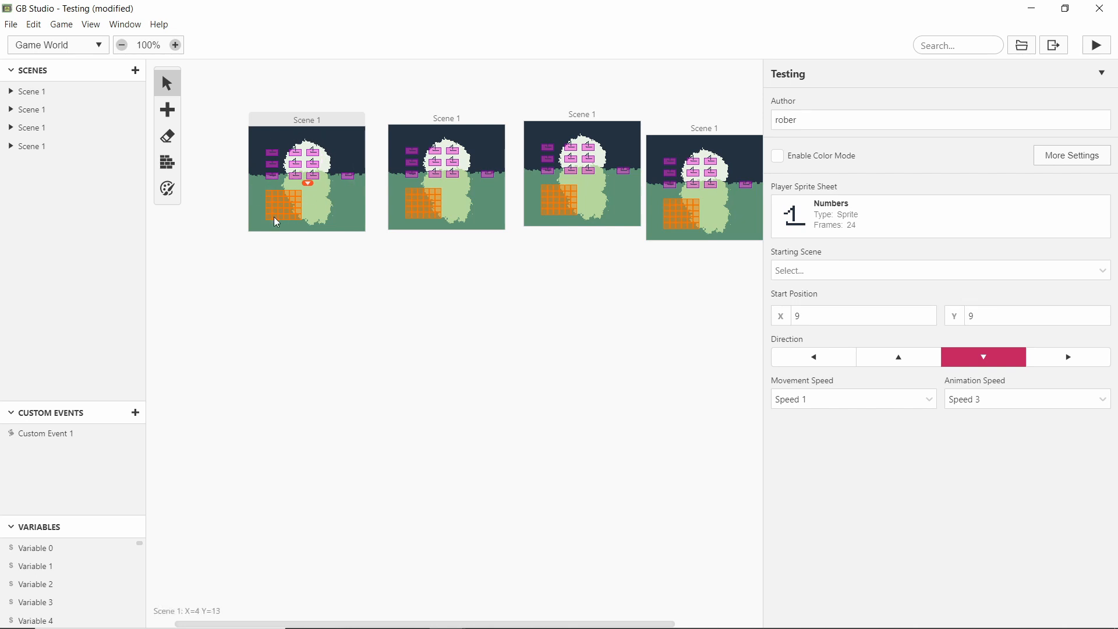
pyautogui.hscroll(2, 627, 387)
pyautogui.hscroll(-1, 666, 386)
pyautogui.hscroll(-3, 513, 380)
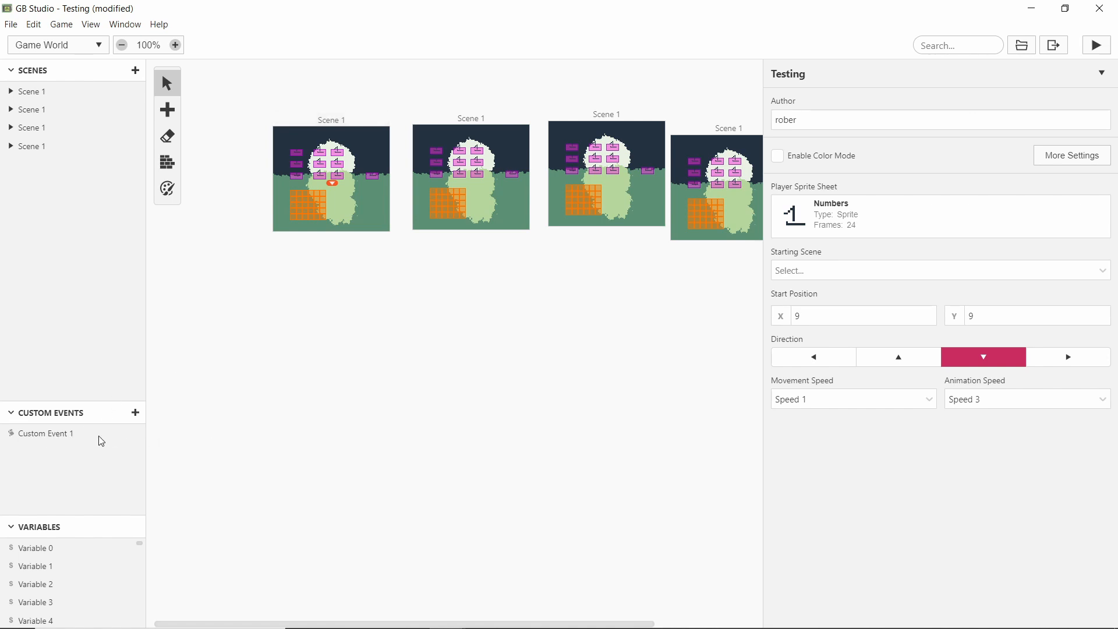
# Export the game as a ROM file
pyautogui.click(93, 25)
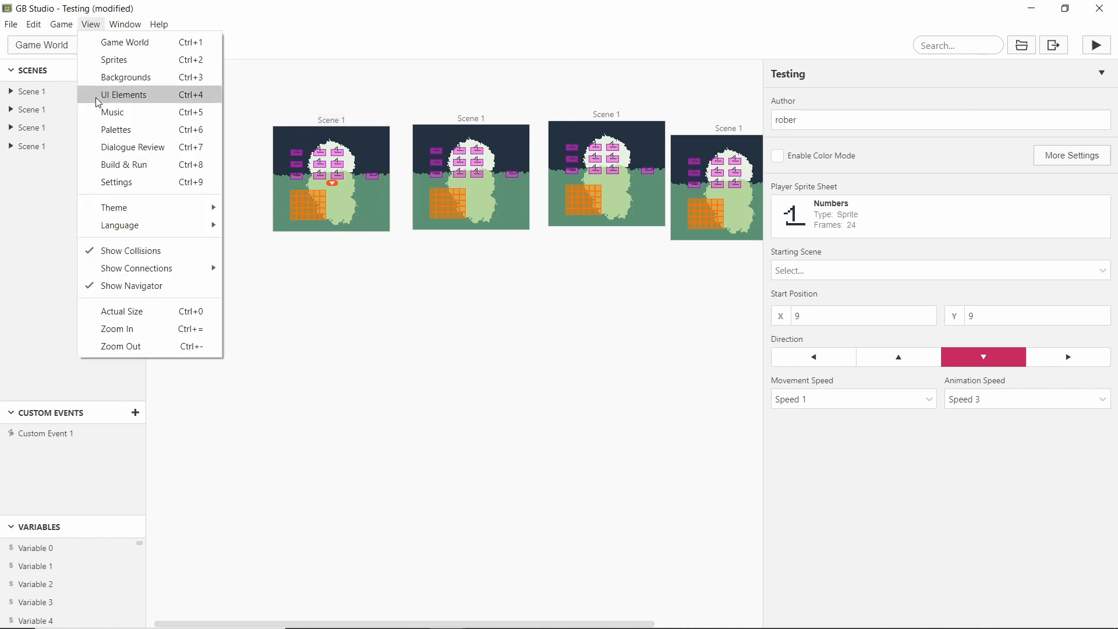
pyautogui.moveTo(61, 24)
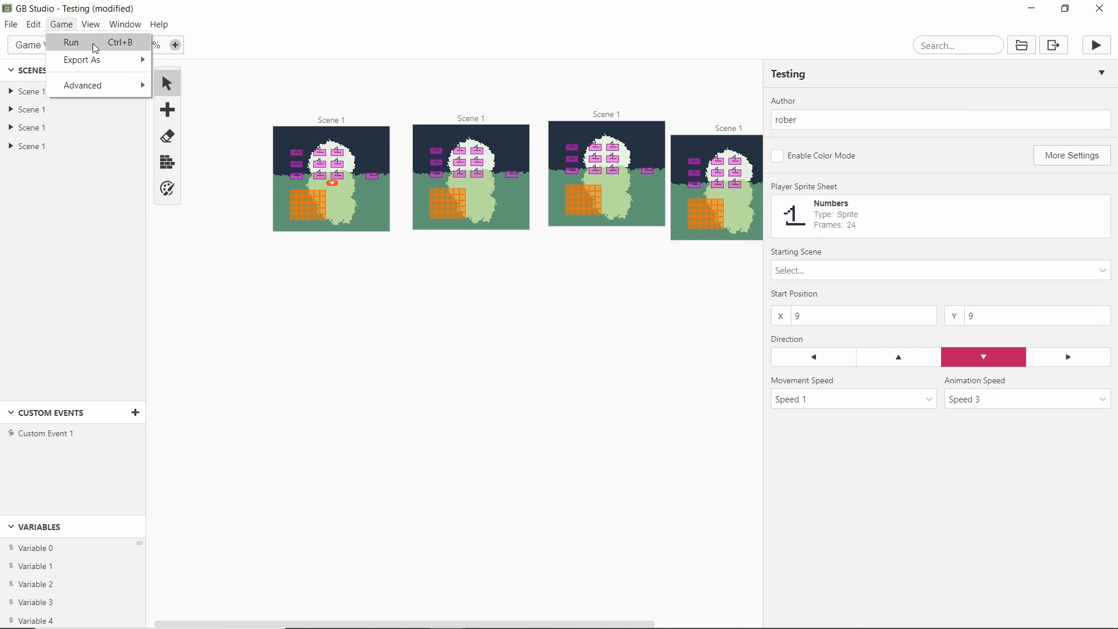
pyautogui.moveTo(120, 59)
pyautogui.click(222, 58)
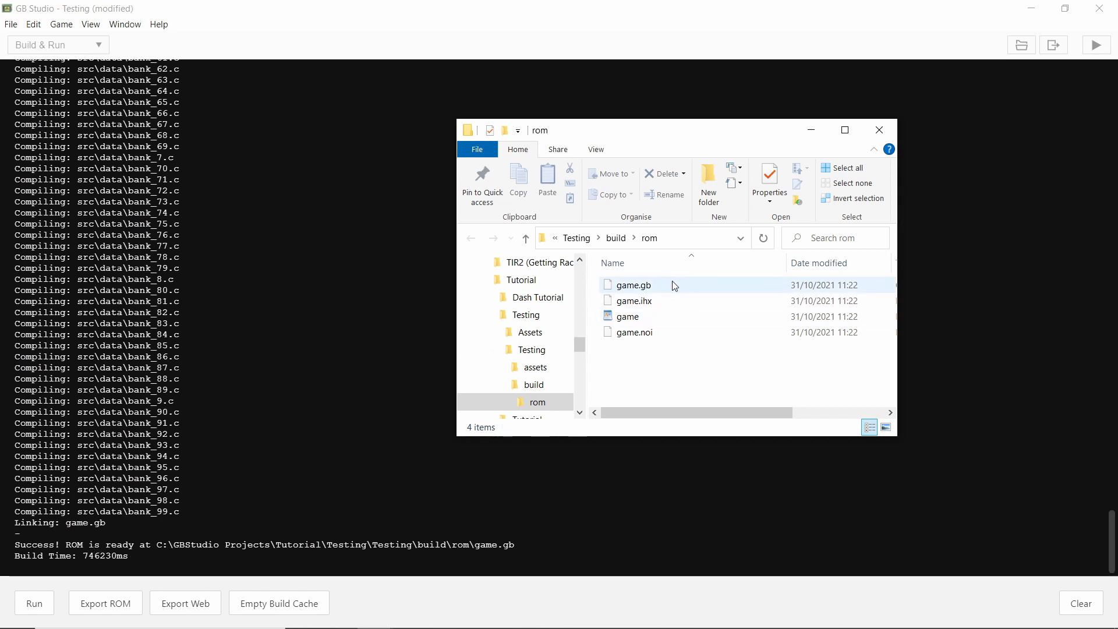
# Check the file size of the exported game.gb in its file properties
pyautogui.doubleClick(654, 285)
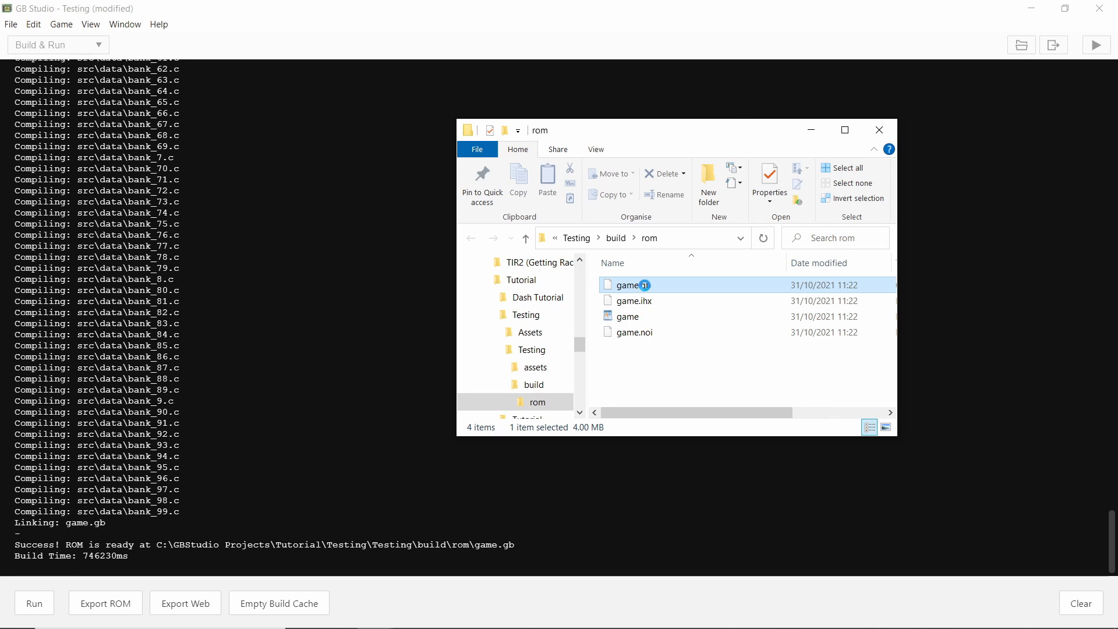
pyautogui.doubleClick(645, 285)
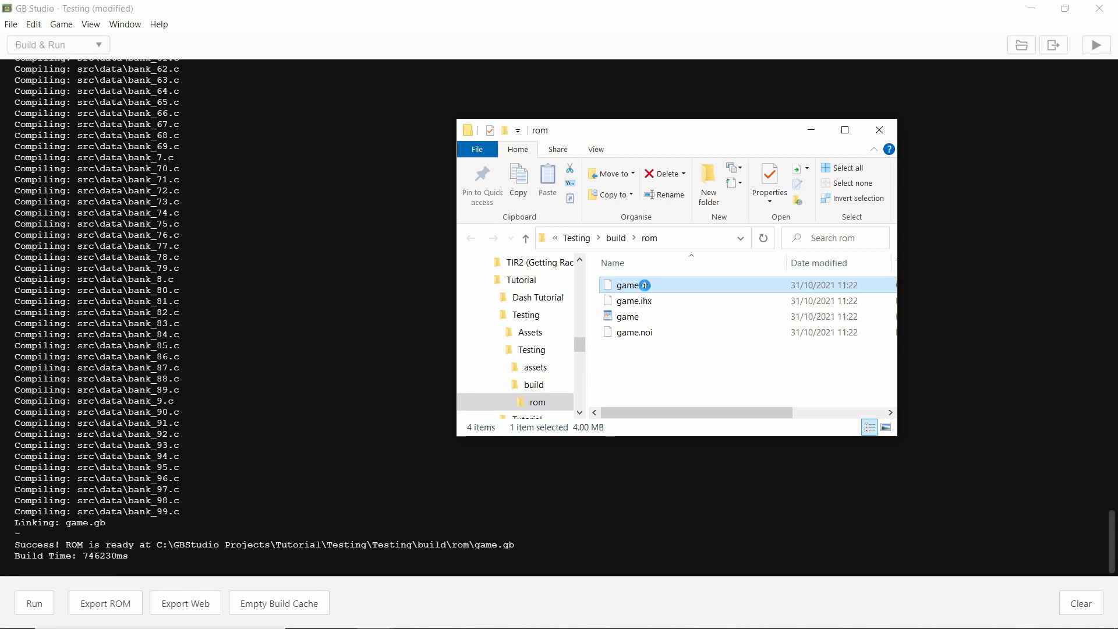
pyautogui.rightClick(646, 287)
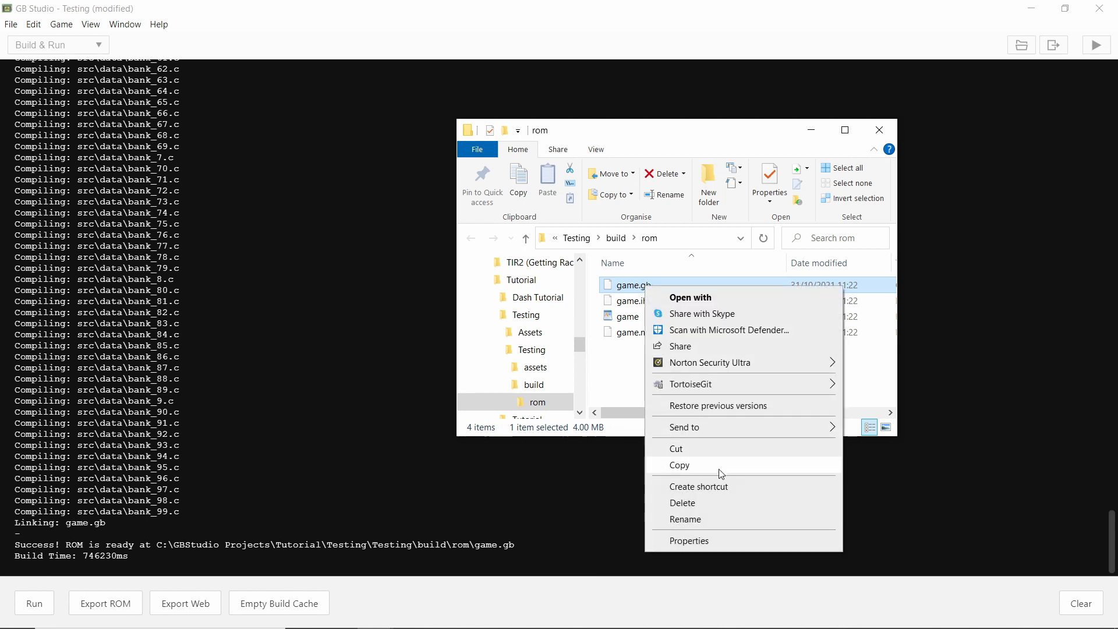
pyautogui.click(716, 541)
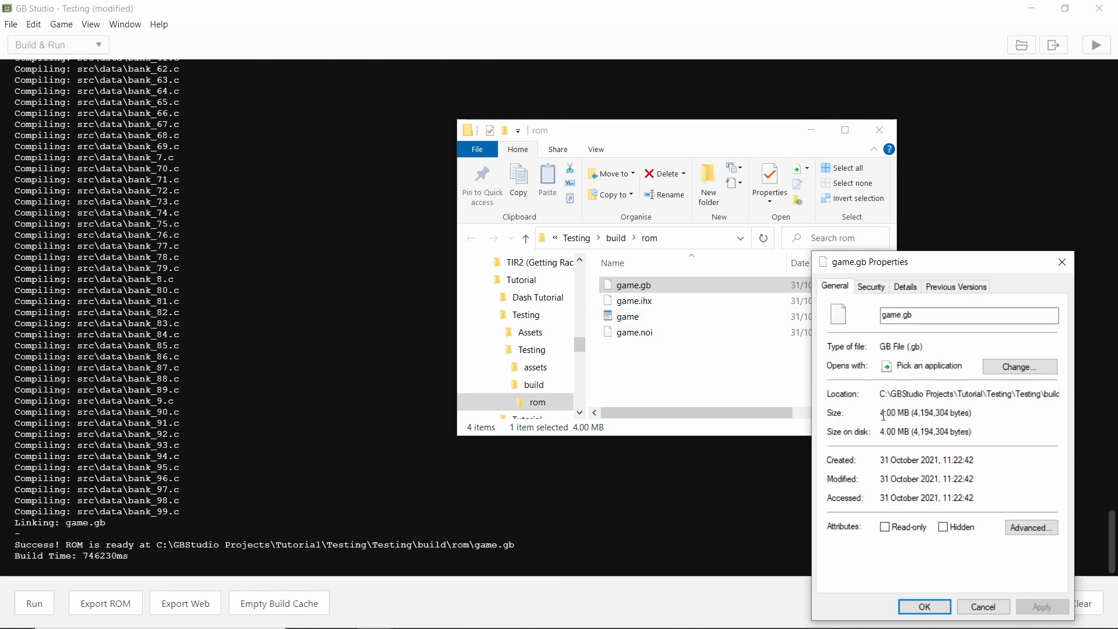
pyautogui.moveTo(881, 413); pyautogui.dragTo(892, 414)
pyautogui.click(893, 414)
pyautogui.moveTo(908, 415); pyautogui.dragTo(883, 415)
pyautogui.click(883, 415)
pyautogui.click(924, 605)
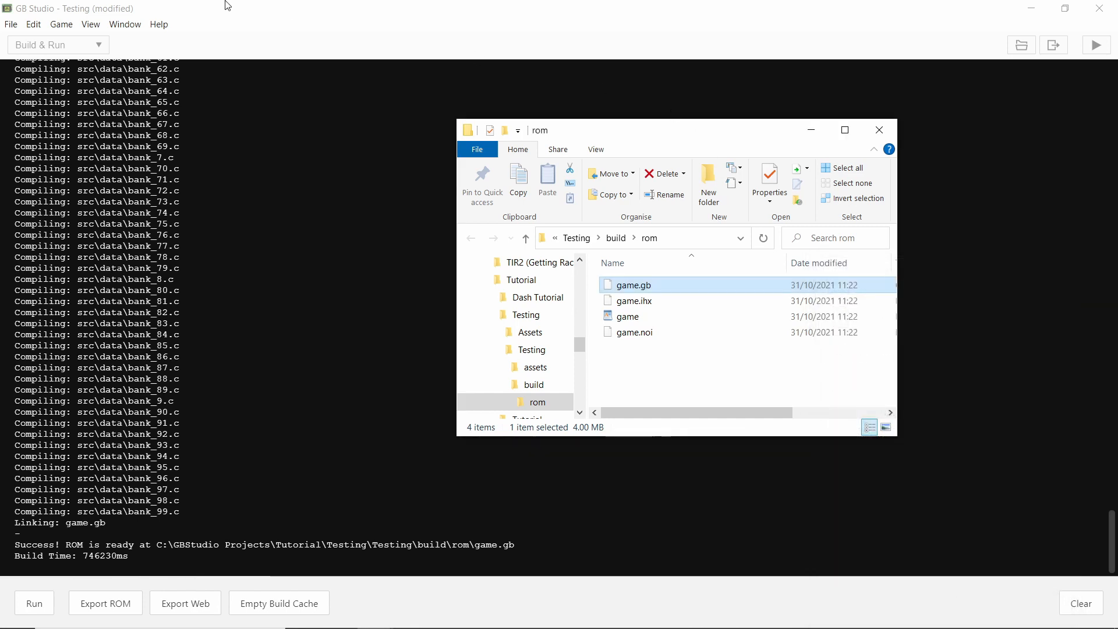
# Return to the Game World view and inspect the script of the trigger at X 8, Y 12 in the first scene
pyautogui.click(98, 27)
pyautogui.click(104, 44)
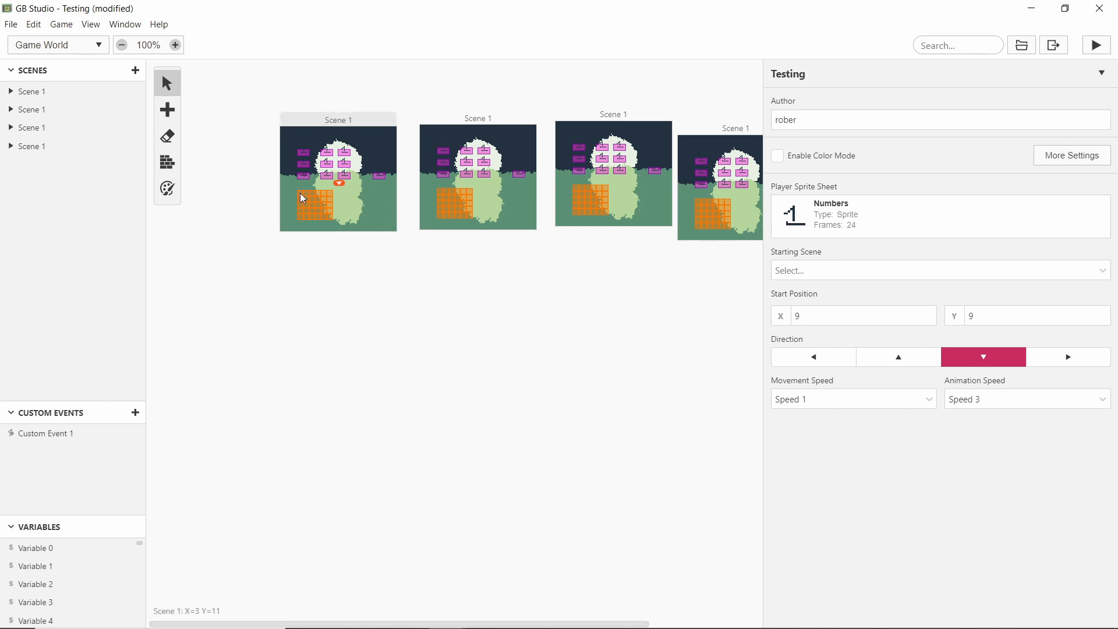
pyautogui.hscroll(3, 382, 255)
pyautogui.hscroll(-3, 385, 303)
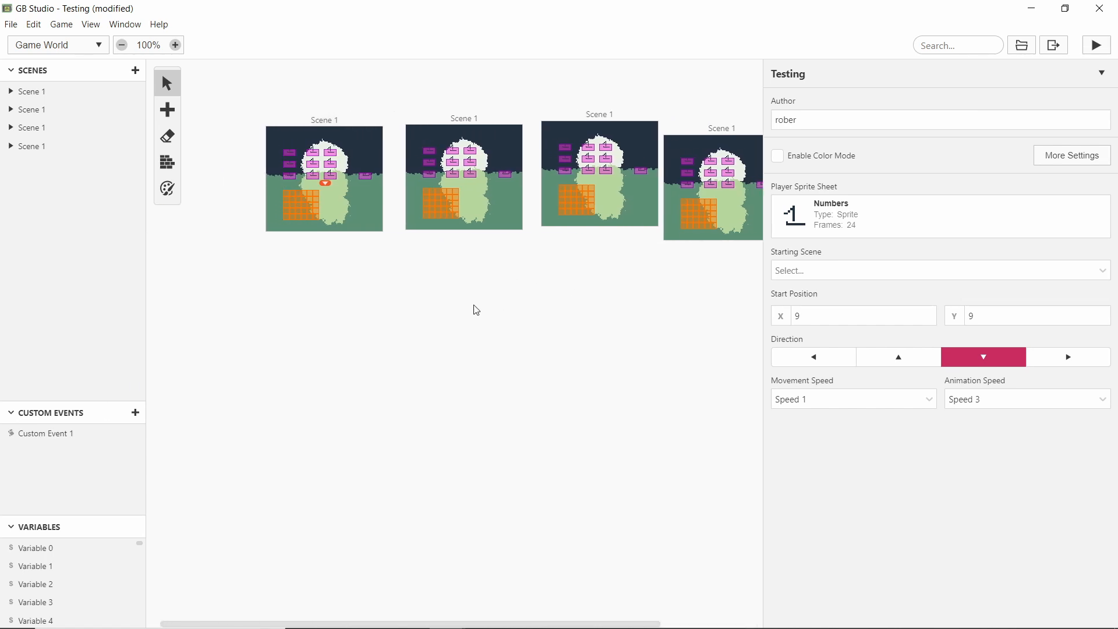
pyautogui.hscroll(3, 476, 310)
pyautogui.hscroll(-2, 404, 322)
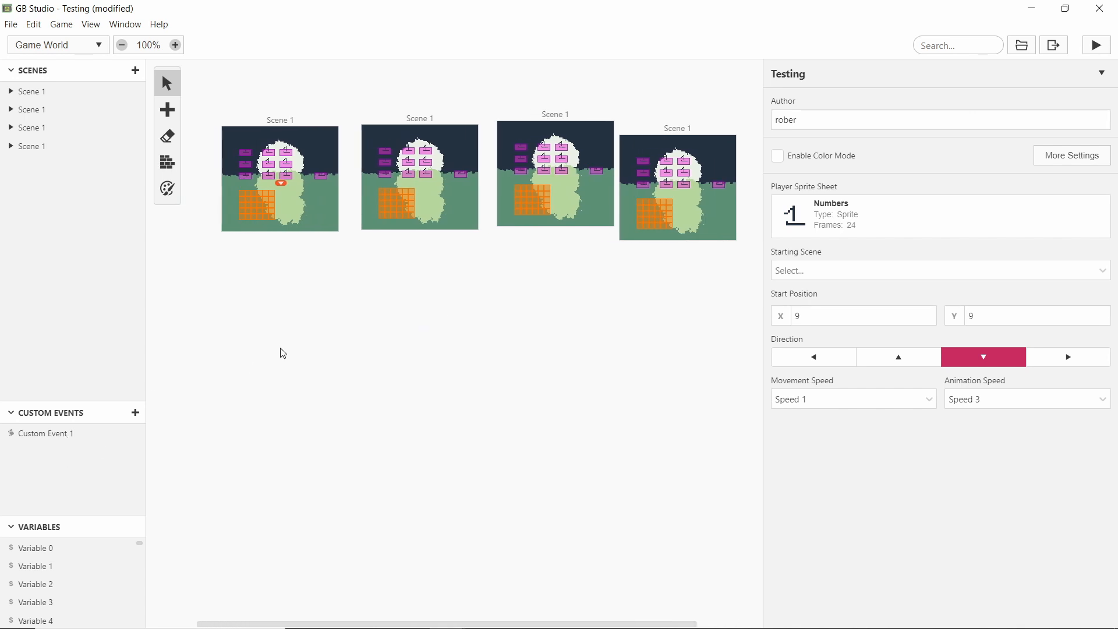
pyautogui.hscroll(-1, 277, 317)
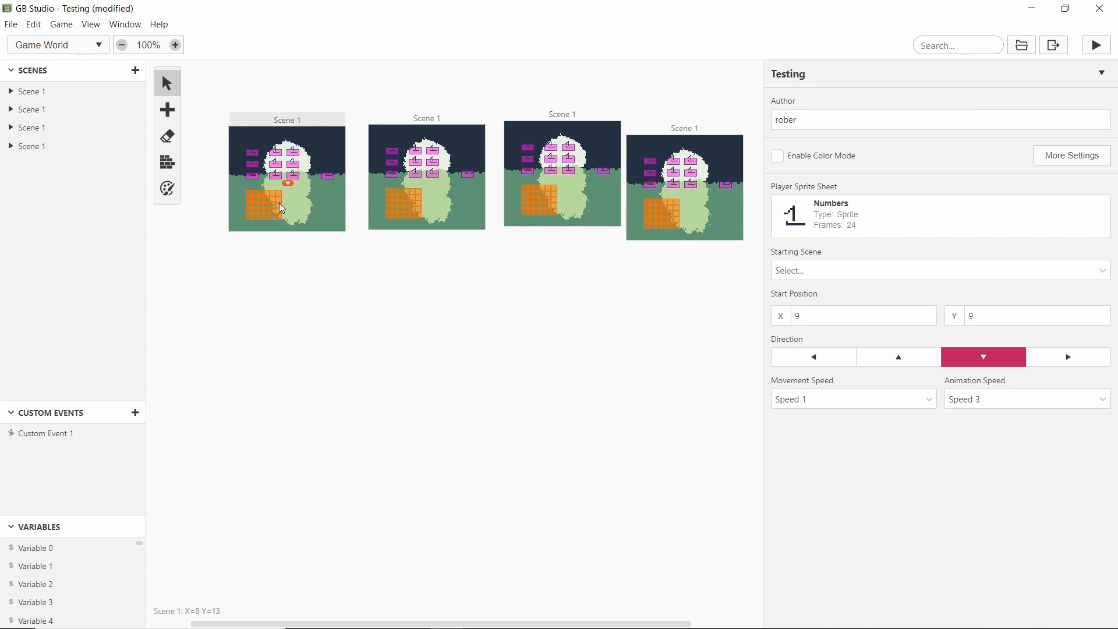
pyautogui.click(280, 201)
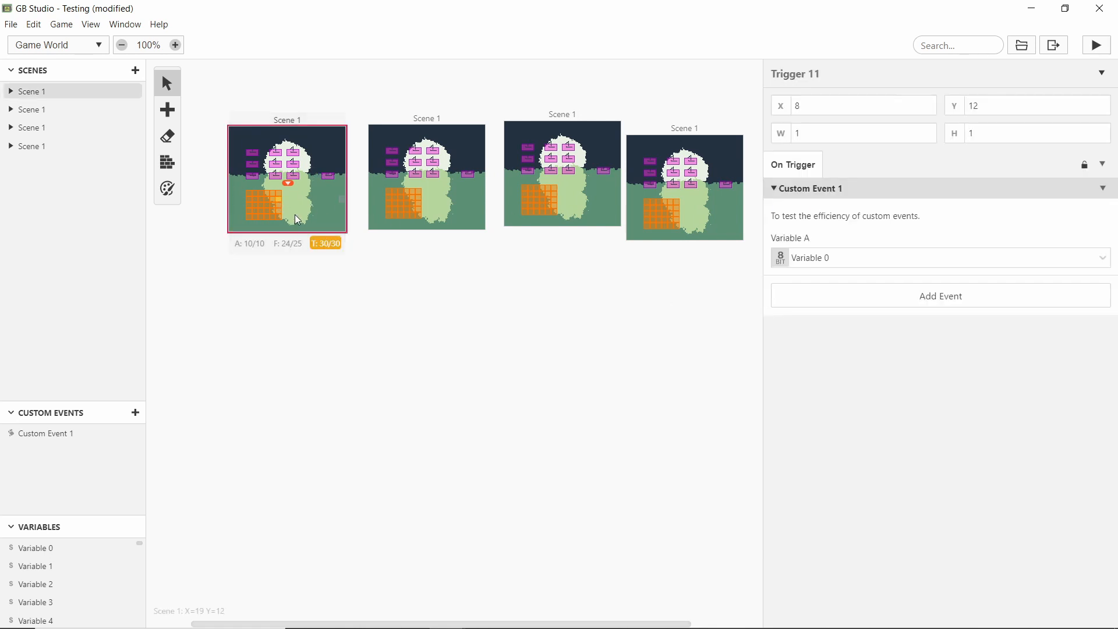
pyautogui.click(422, 295)
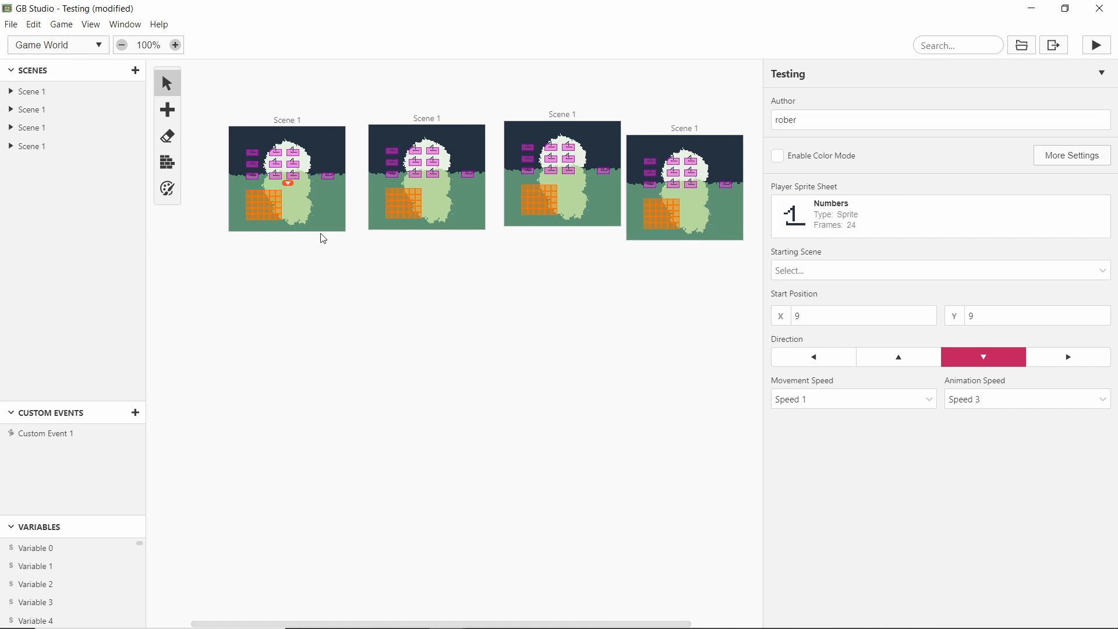
# Add a new scene beneath the first scene
pyautogui.press('s')
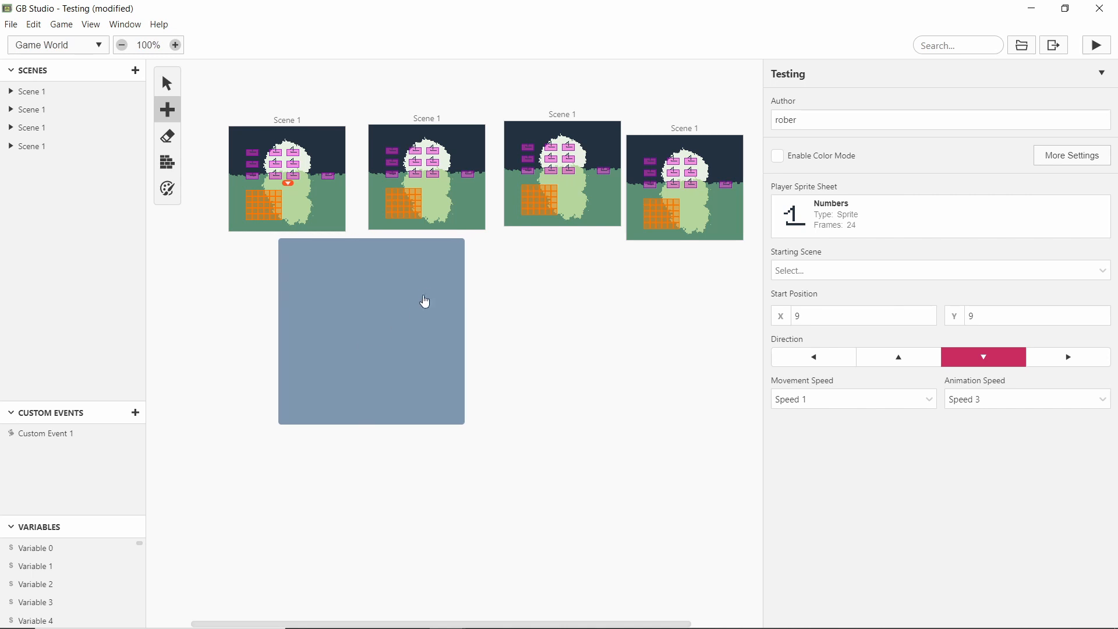
pyautogui.click(281, 214)
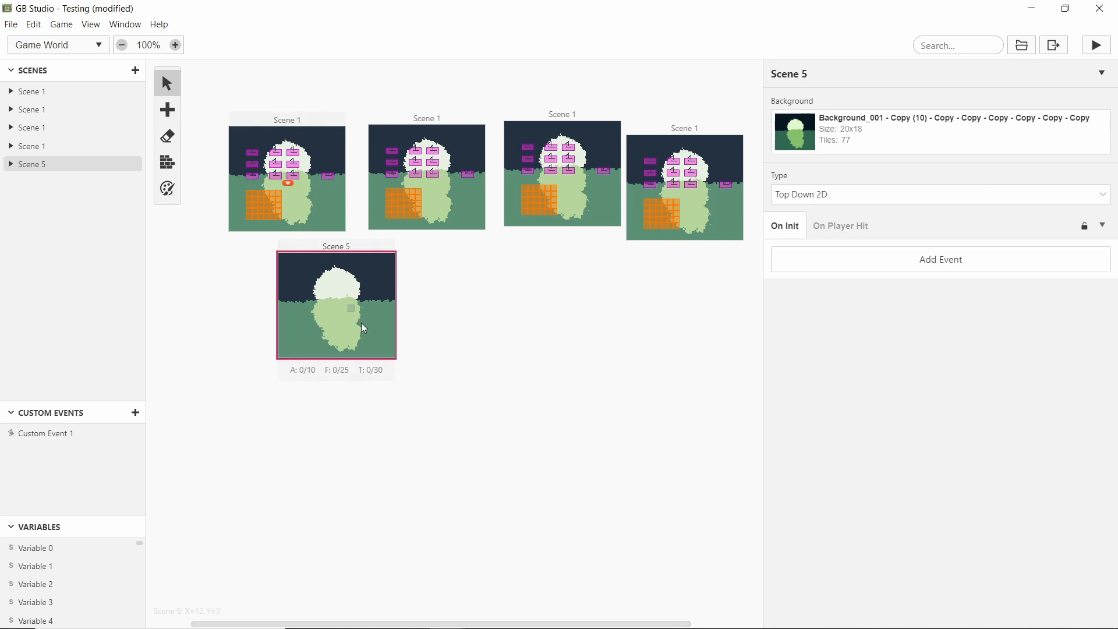
# Search the events available for the first scene's On Init script for "stack" and select the new Scene 5
pyautogui.click(342, 201)
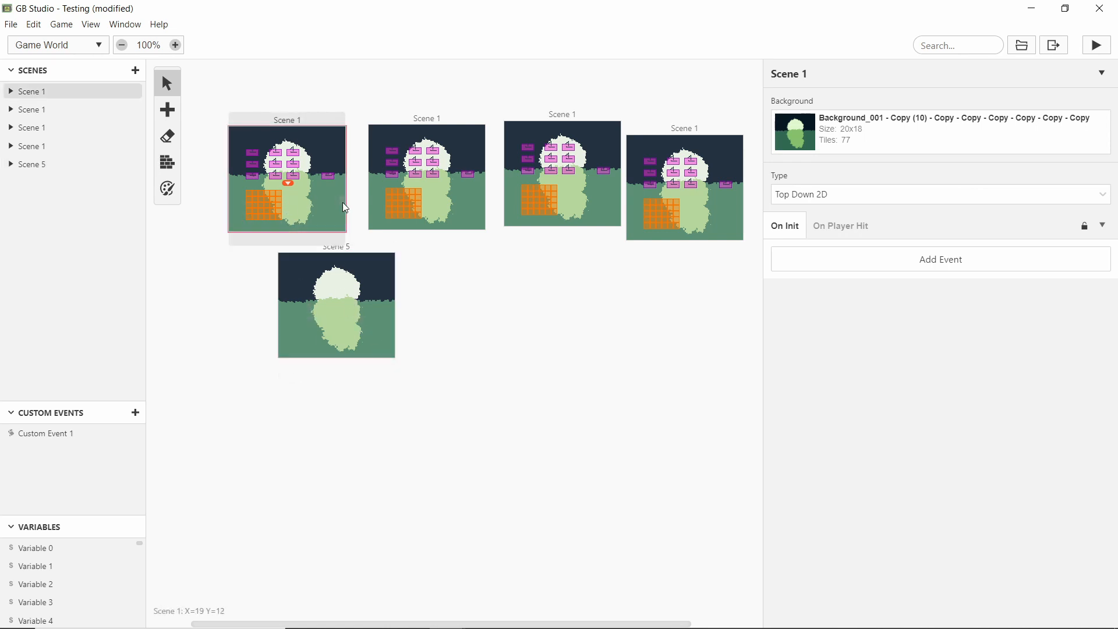
pyautogui.click(836, 266)
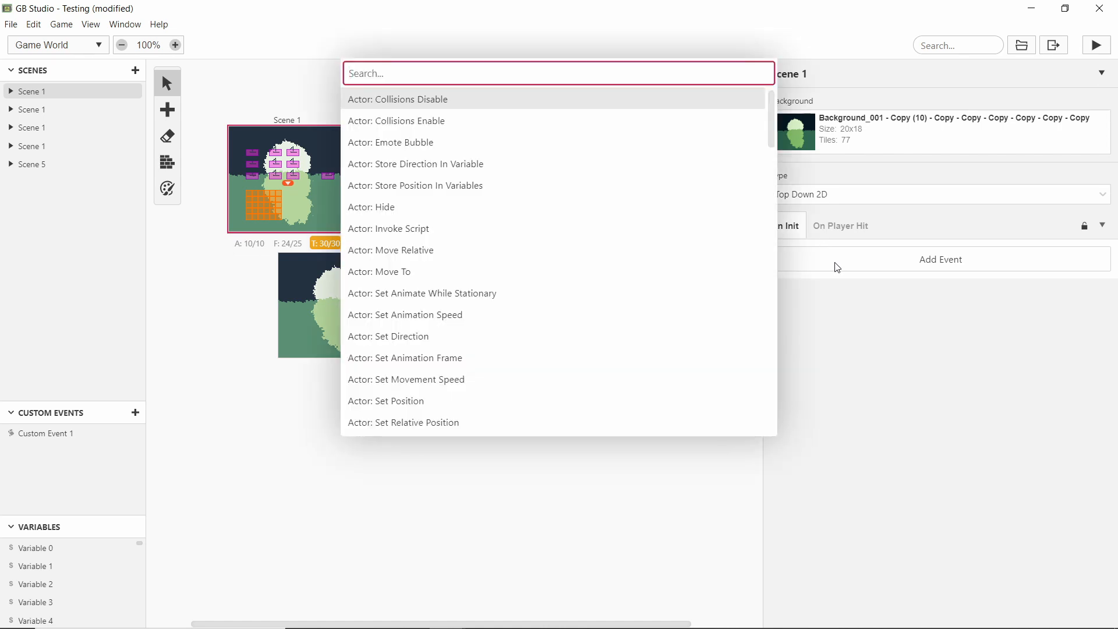
pyautogui.write('stack')
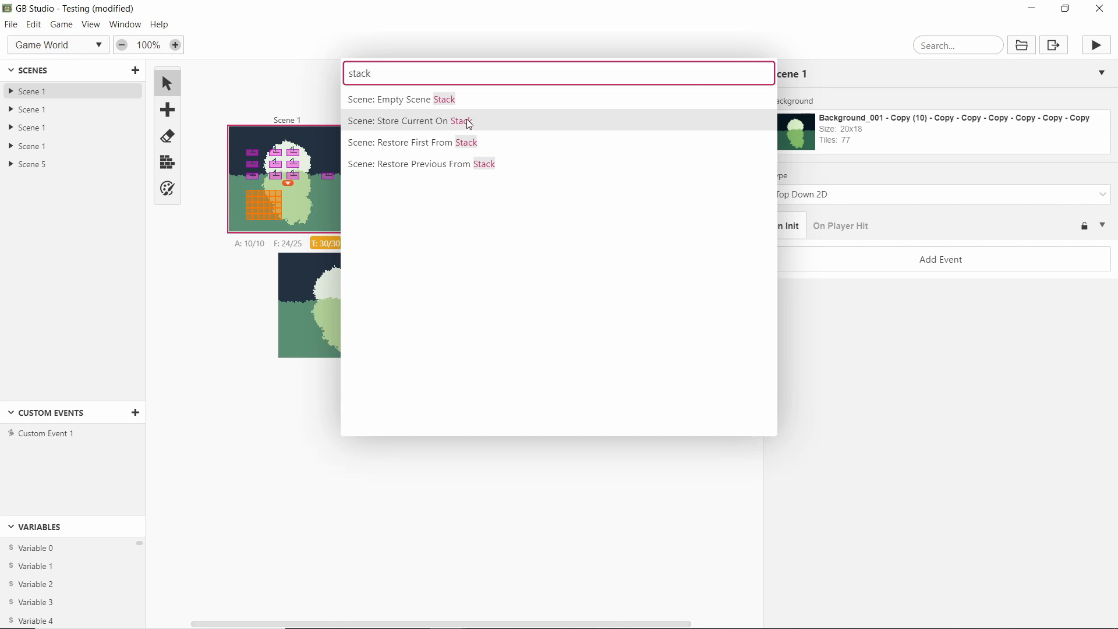
pyautogui.click(315, 321)
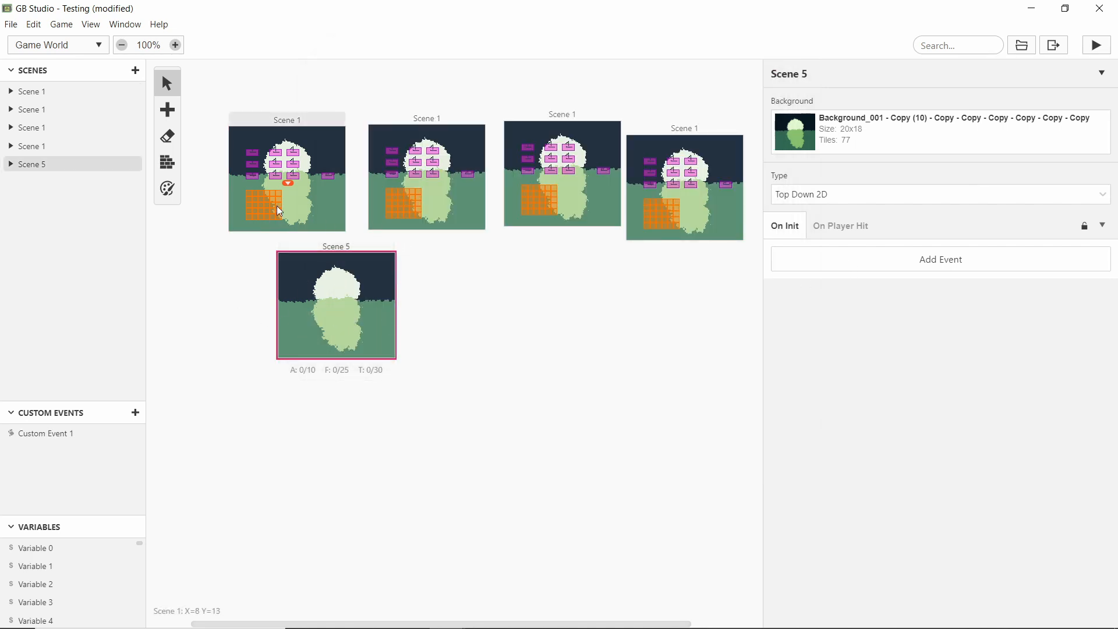
# Search the events available for Scene 5's On Init script for "rest" and close the list without adding one
pyautogui.click(862, 260)
pyautogui.write('rest')
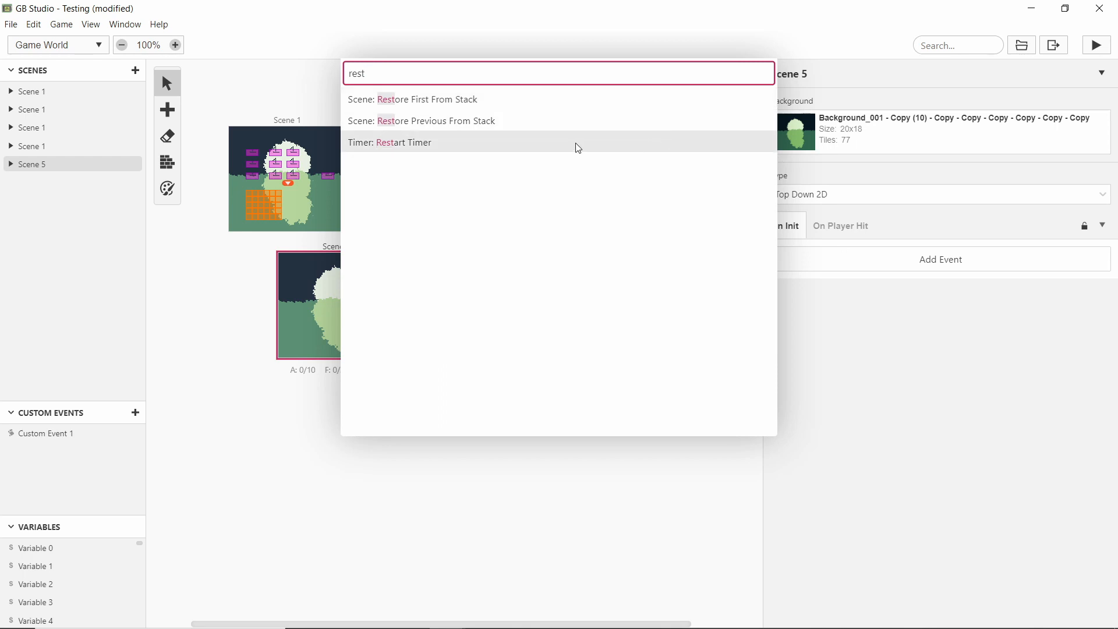
pyautogui.click(274, 269)
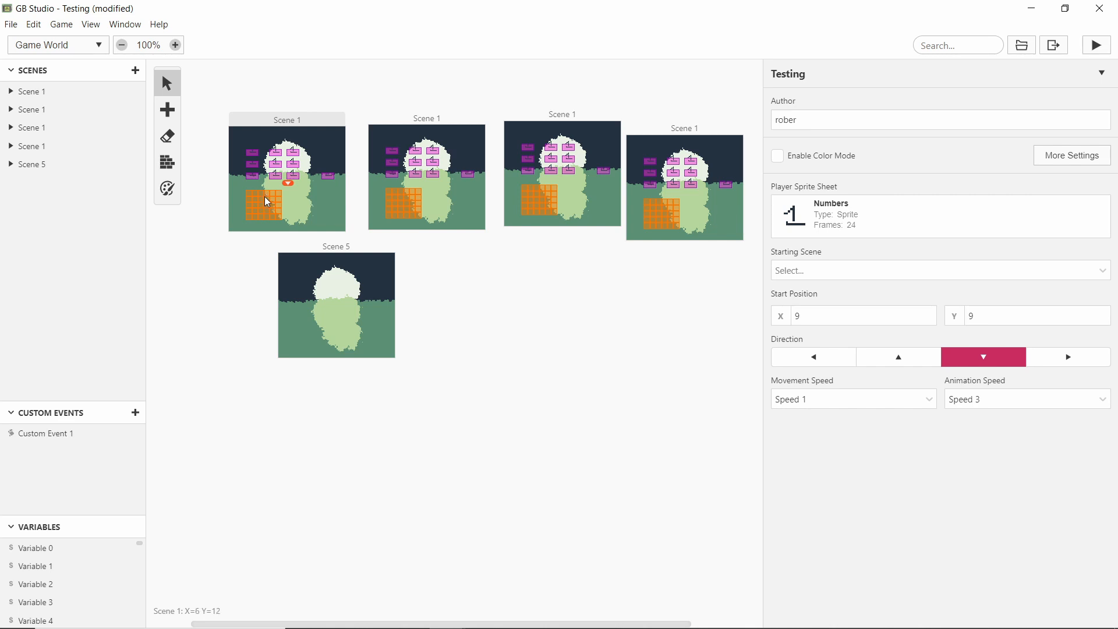
pyautogui.click(338, 312)
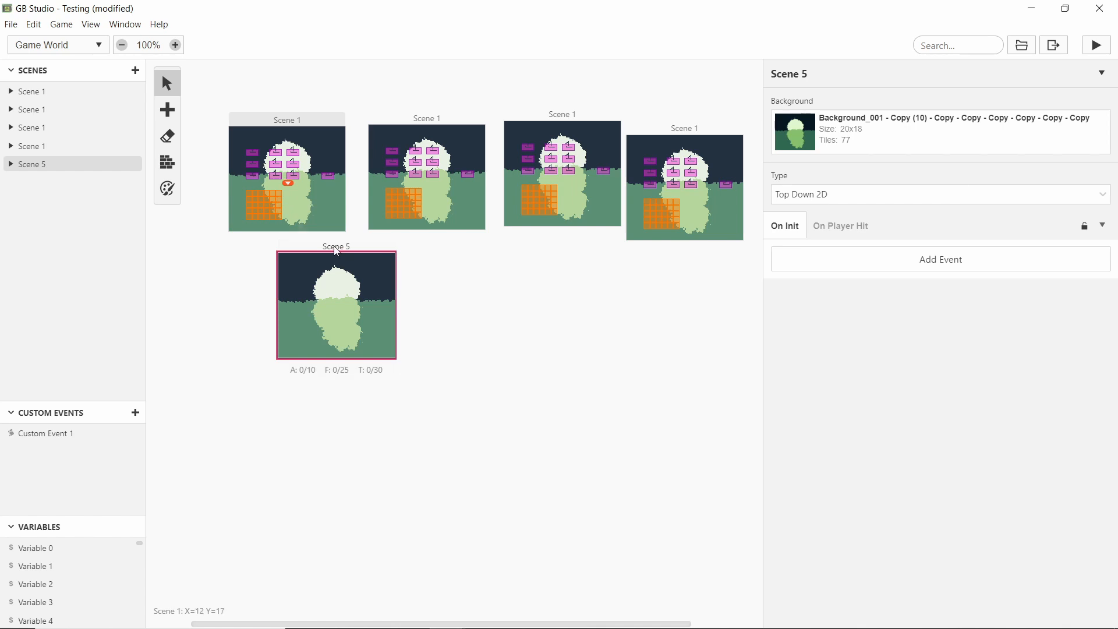
pyautogui.hscroll(-1, 469, 301)
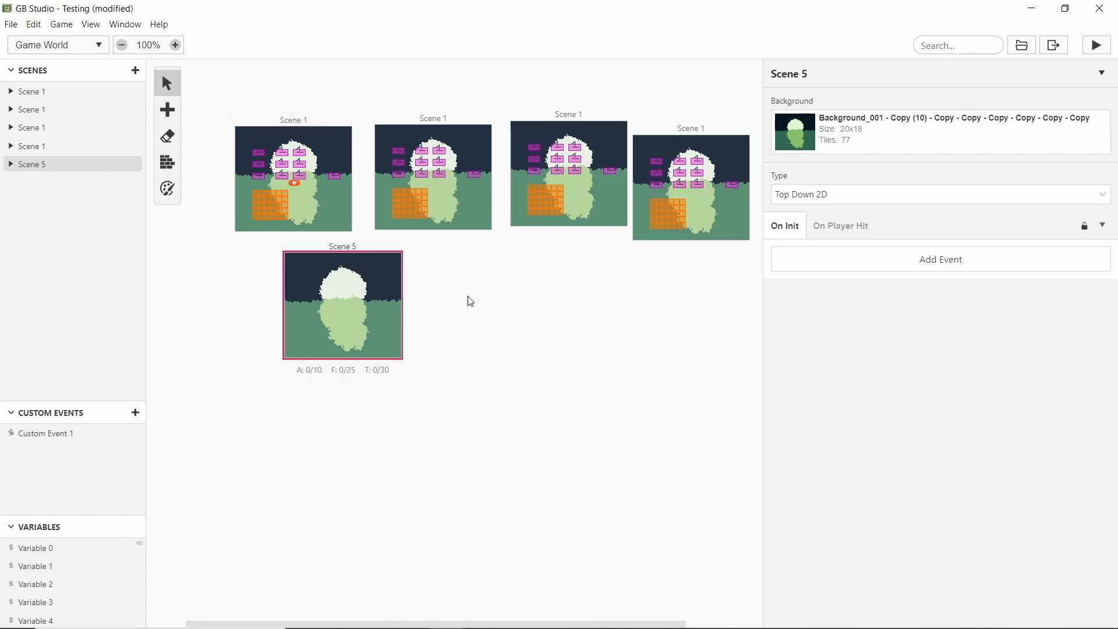
pyautogui.click(501, 305)
pyautogui.hscroll(2, 487, 312)
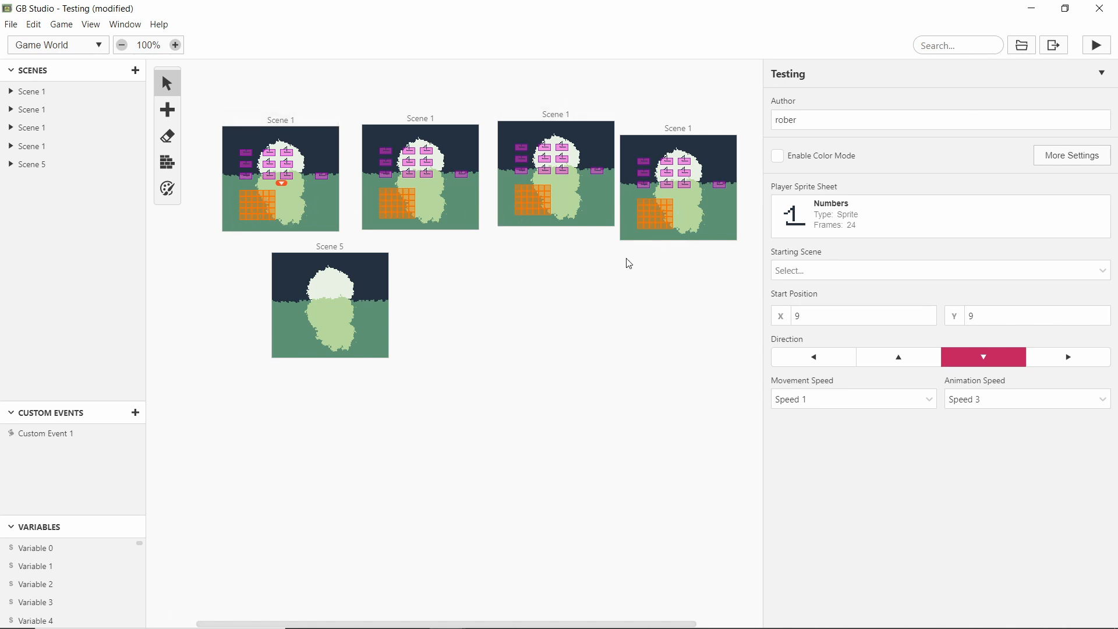
pyautogui.hscroll(1, 628, 265)
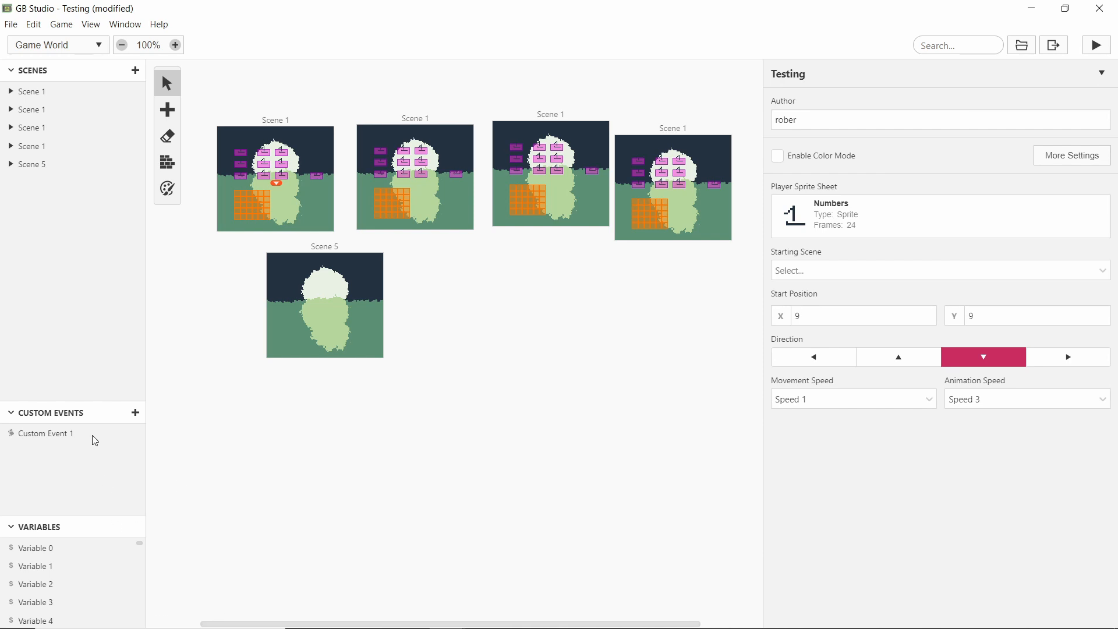
# Inspect the parameters and Switch events of Custom Event 1
pyautogui.click(75, 434)
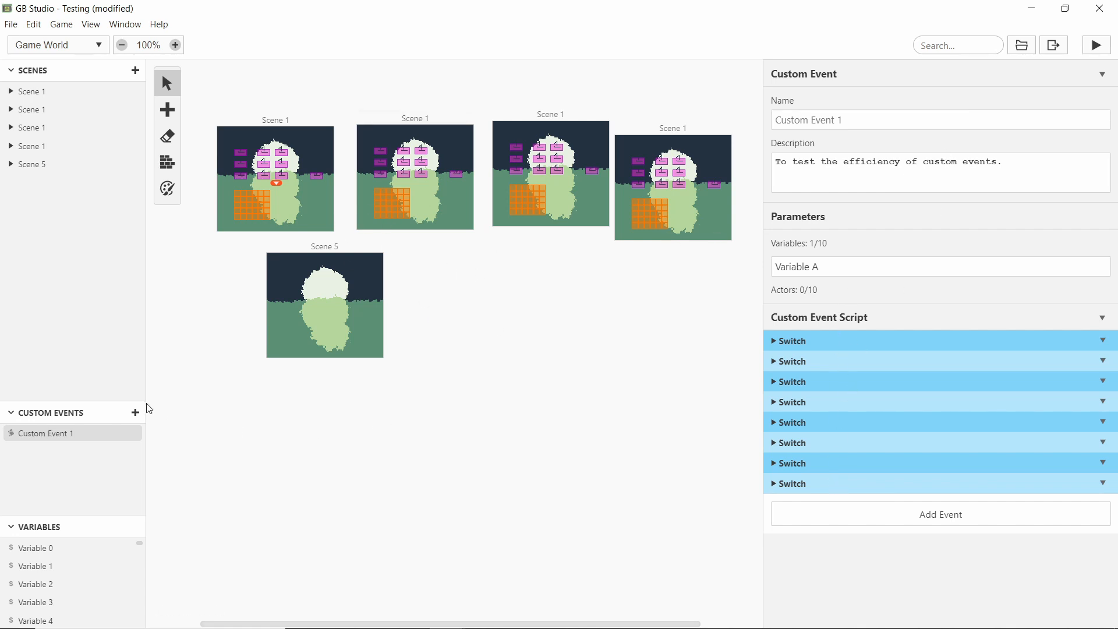
pyautogui.click(459, 295)
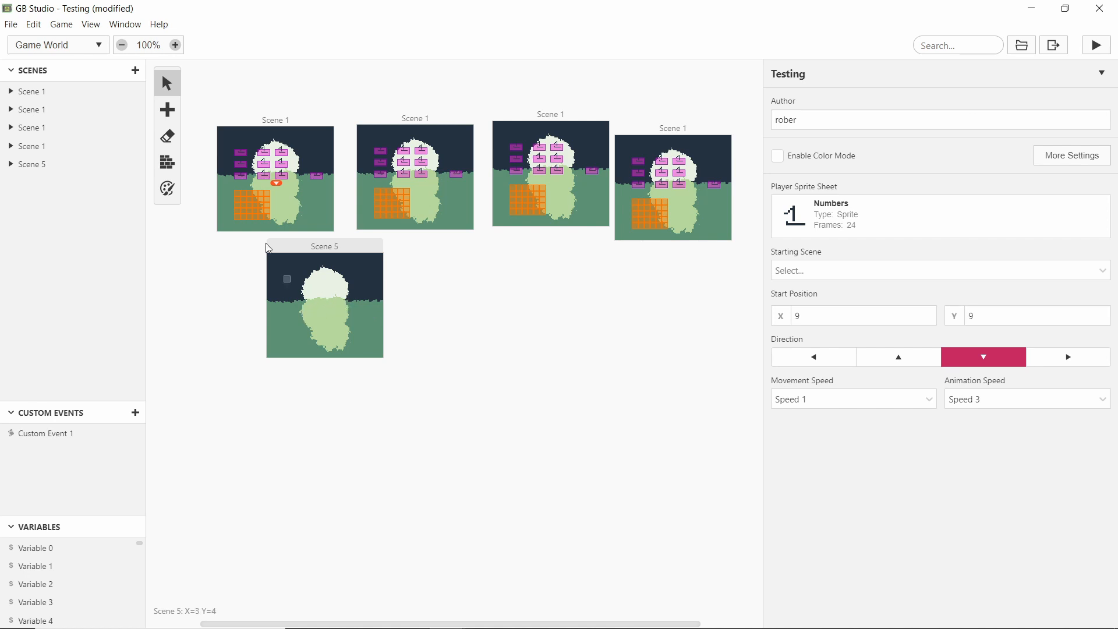
# Move the player's start position to X 9, Y 8 in Scene 5 and remove the four Scene 1 copies
pyautogui.moveTo(282, 186); pyautogui.dragTo(325, 303)
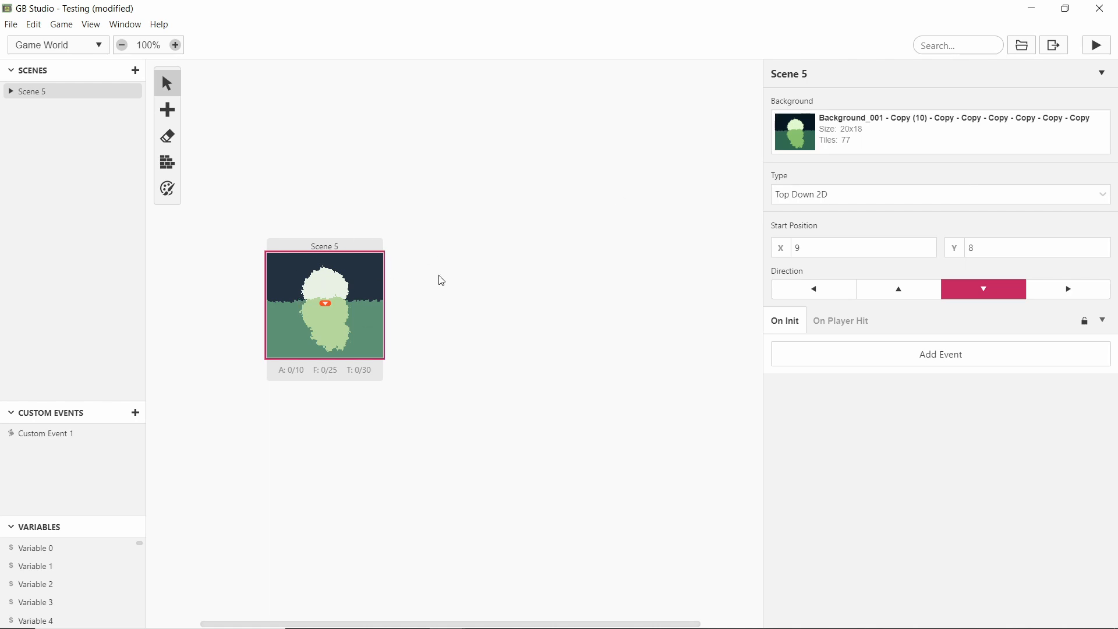
pyautogui.hotkey('ctrl', 'z')
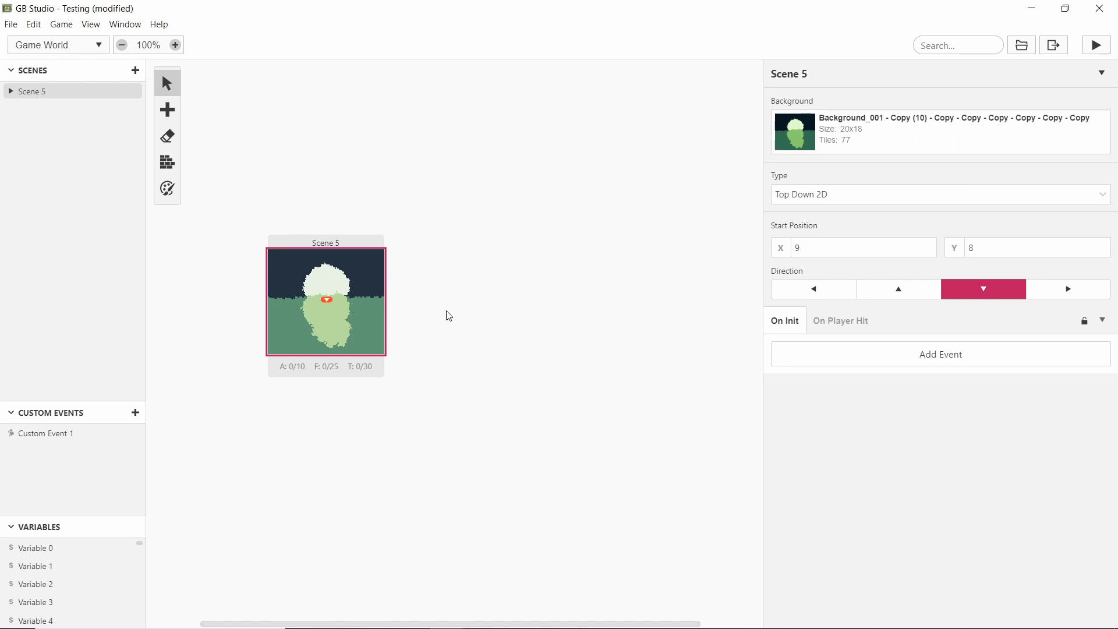
pyautogui.hotkey('ctrl', 'z')
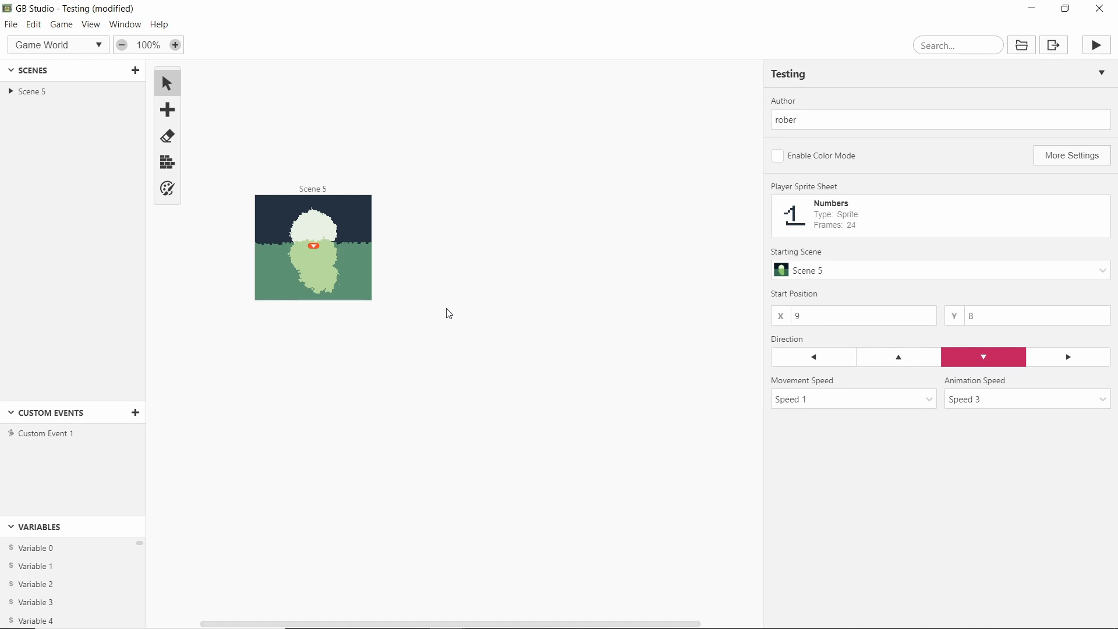
# Fill the game world with additional empty scenes that use the same background, up to Scene 26
pyautogui.click(356, 233)
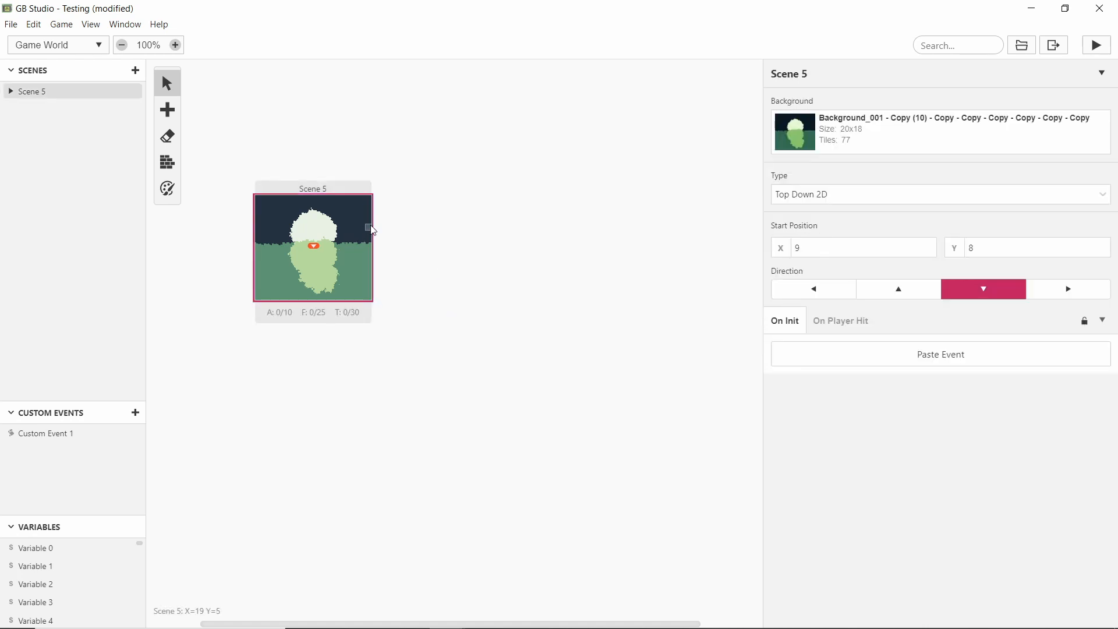
pyautogui.keyDown('alt'); pyautogui.moveTo(372, 230); pyautogui.dragTo(510, 217); pyautogui.keyUp('alt')
pyautogui.press('a')
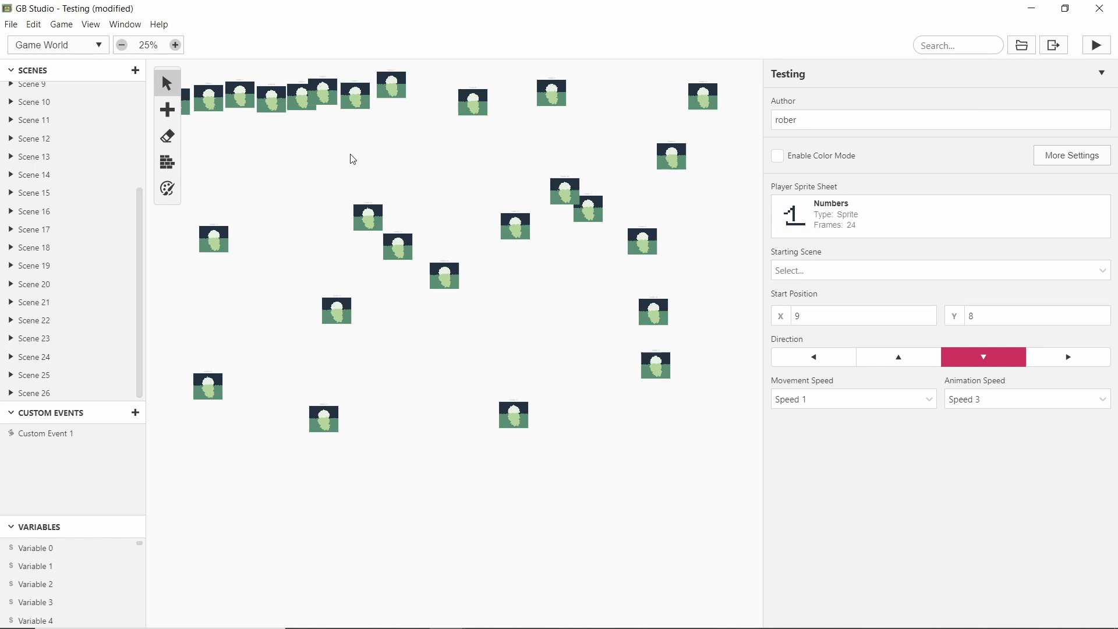
# Inspect Custom Event 1's script and the options available for its last Switch event
pyautogui.click(70, 433)
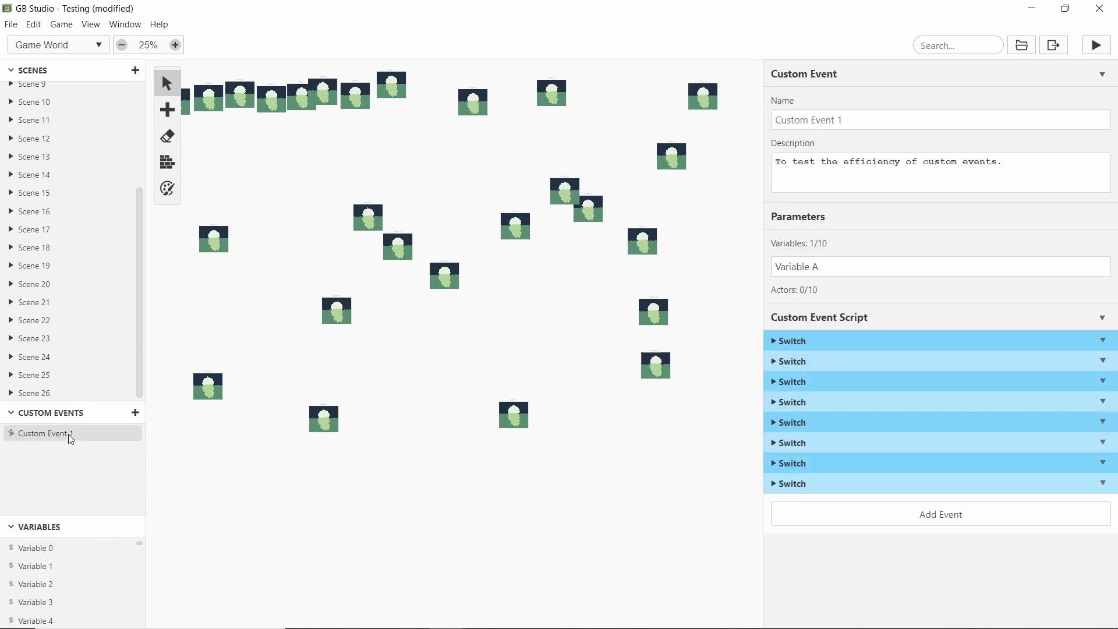
pyautogui.click(1103, 484)
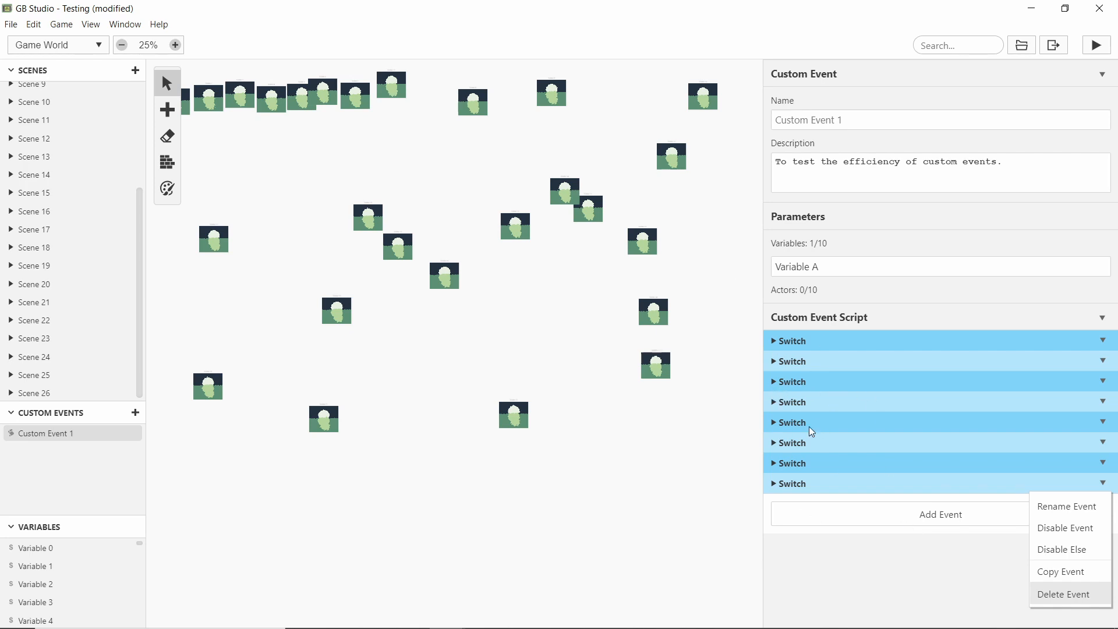
pyautogui.click(439, 153)
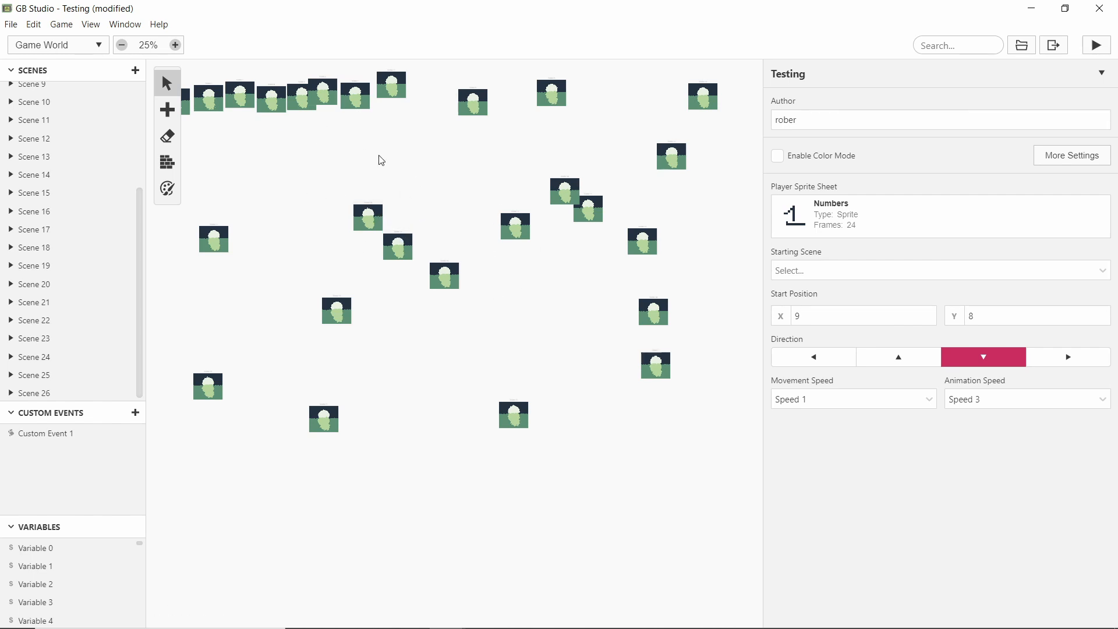
# Look over the scenes spread across the game world, checking the properties of Scene 26 and Scene 1
pyautogui.click(442, 269)
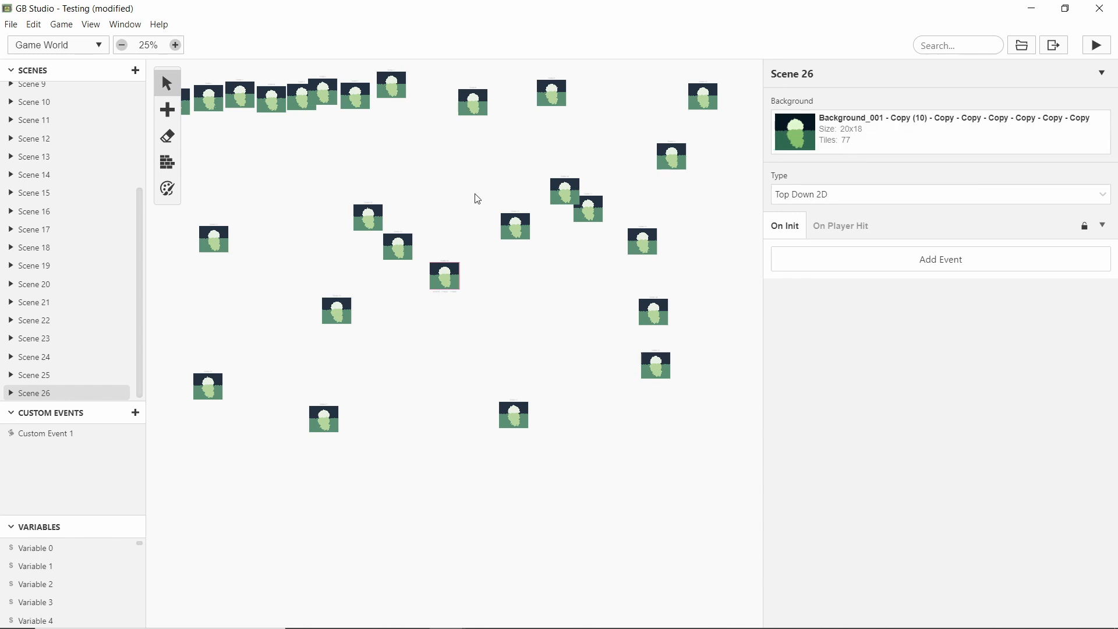
pyautogui.click(417, 175)
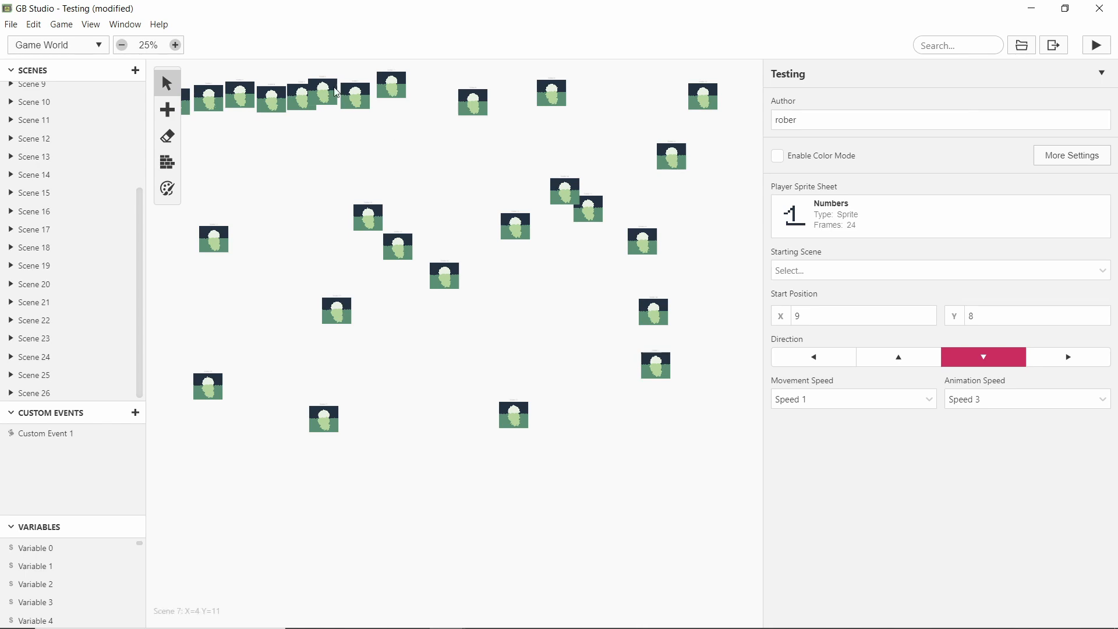
pyautogui.keyDown('ctrl'); pyautogui.scroll(5, 252, 165); pyautogui.keyUp('ctrl')
pyautogui.hscroll(-3, 454, 349)
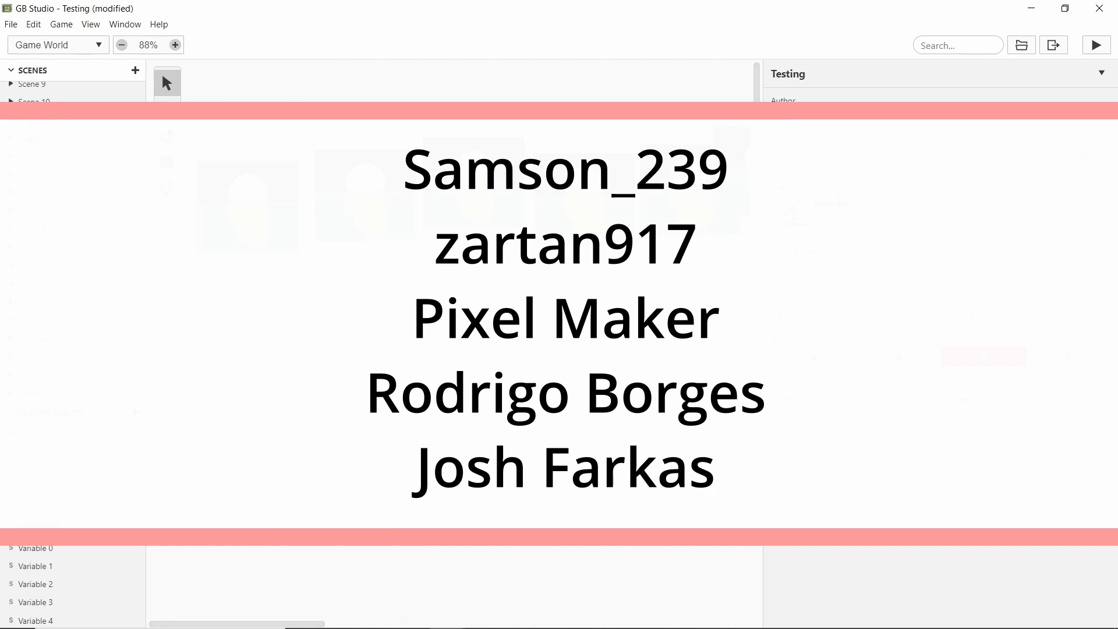
pyautogui.hscroll(3, 455, 349)
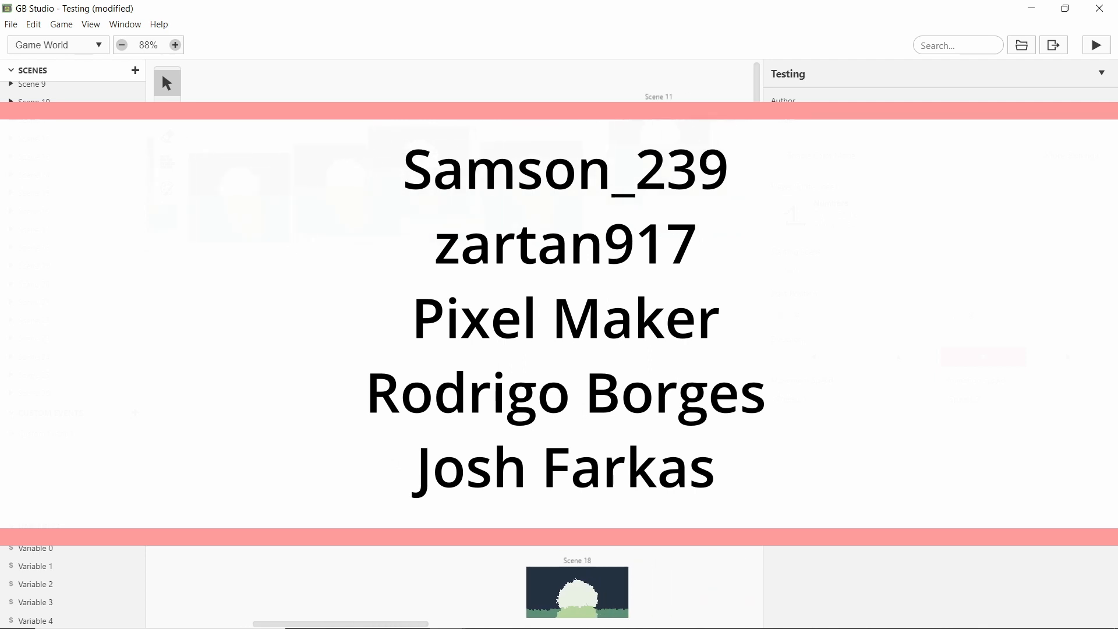
pyautogui.hscroll(-3, 454, 349)
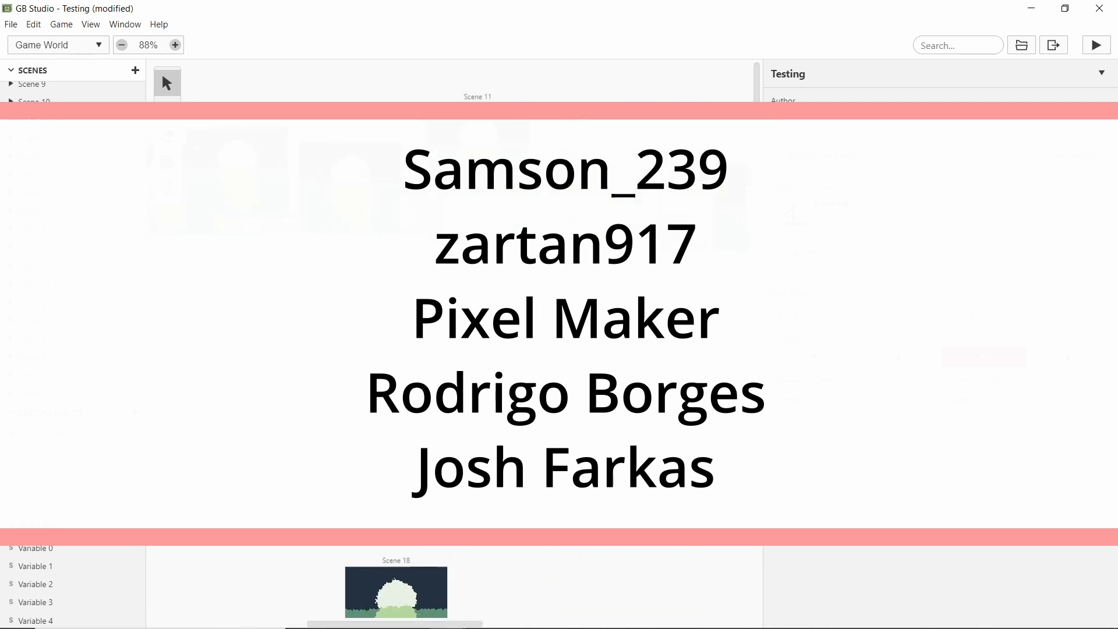
pyautogui.hscroll(-3, 400, 376)
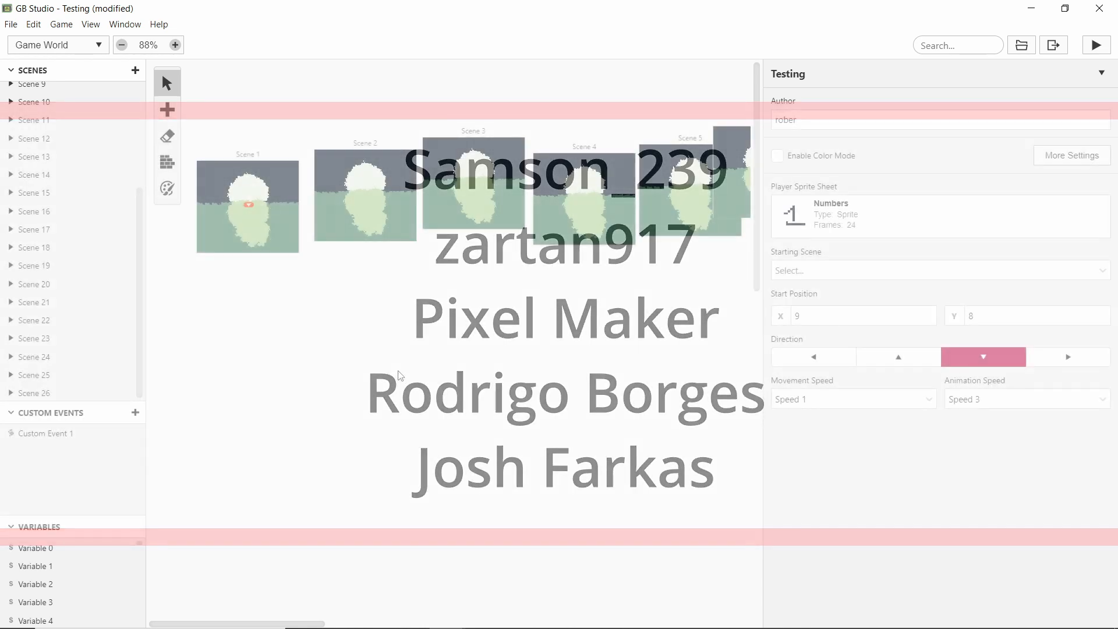
pyautogui.click(278, 206)
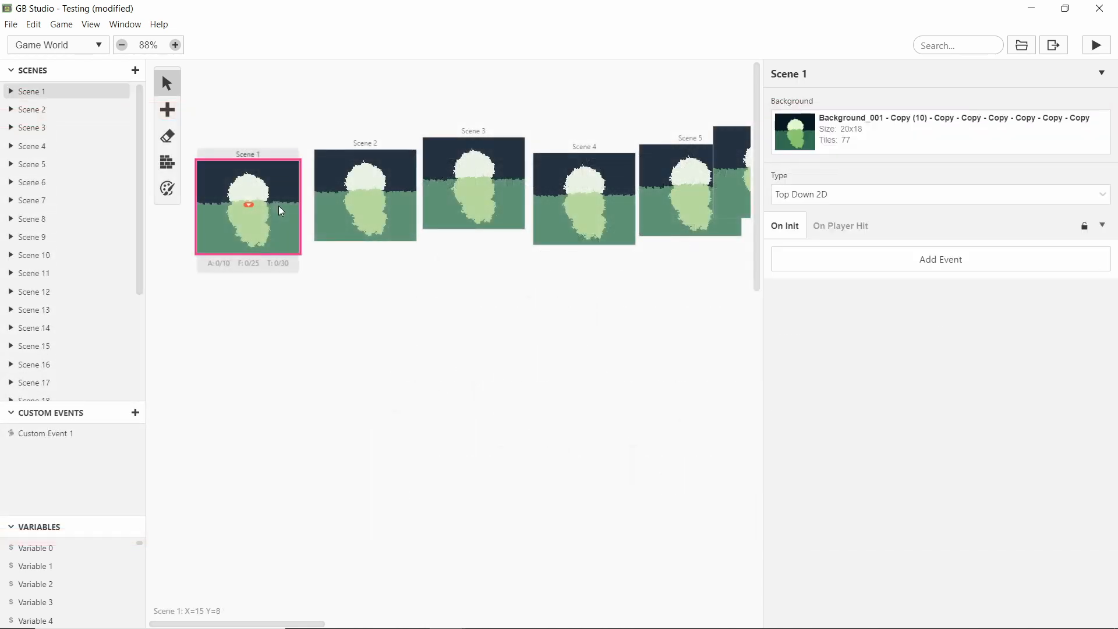
pyautogui.click(540, 458)
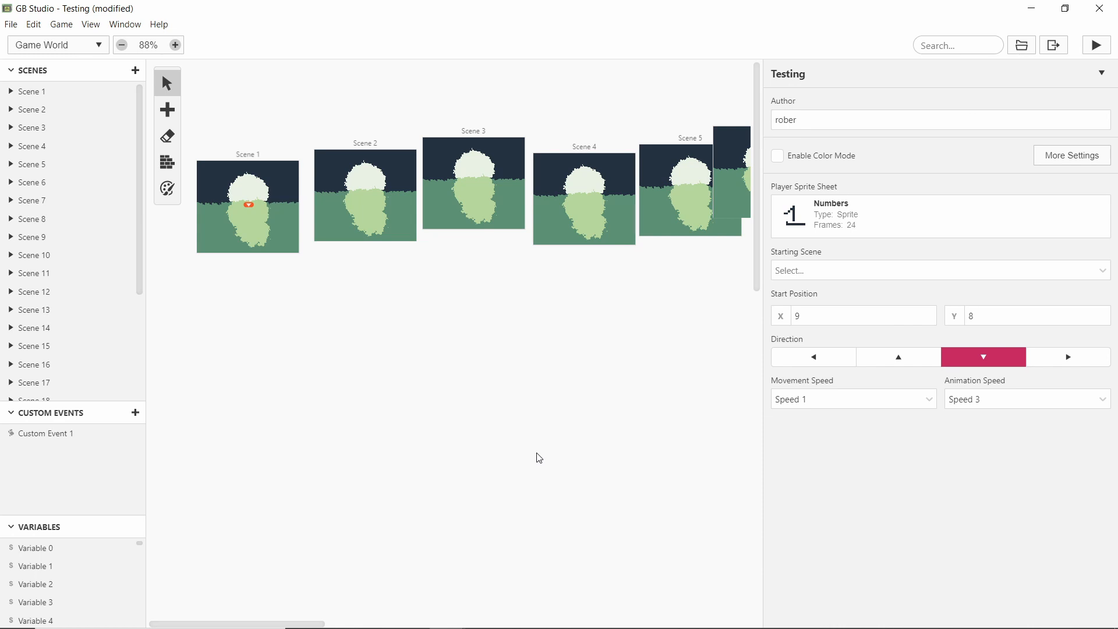
pyautogui.moveTo(578, 379); pyautogui.dragTo(330, 400, button='middle')
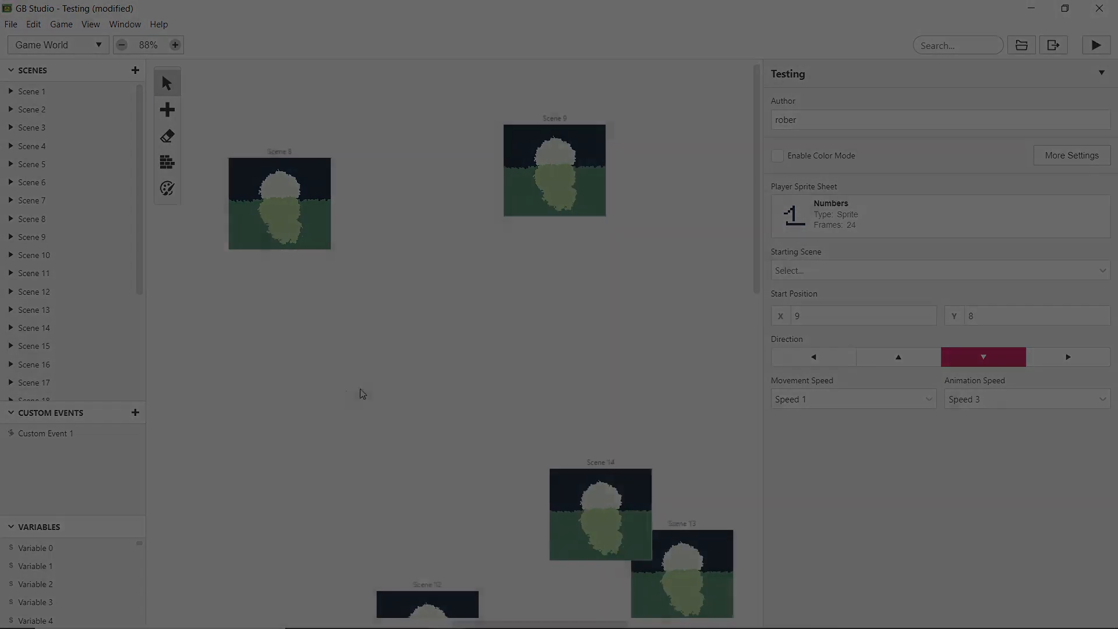